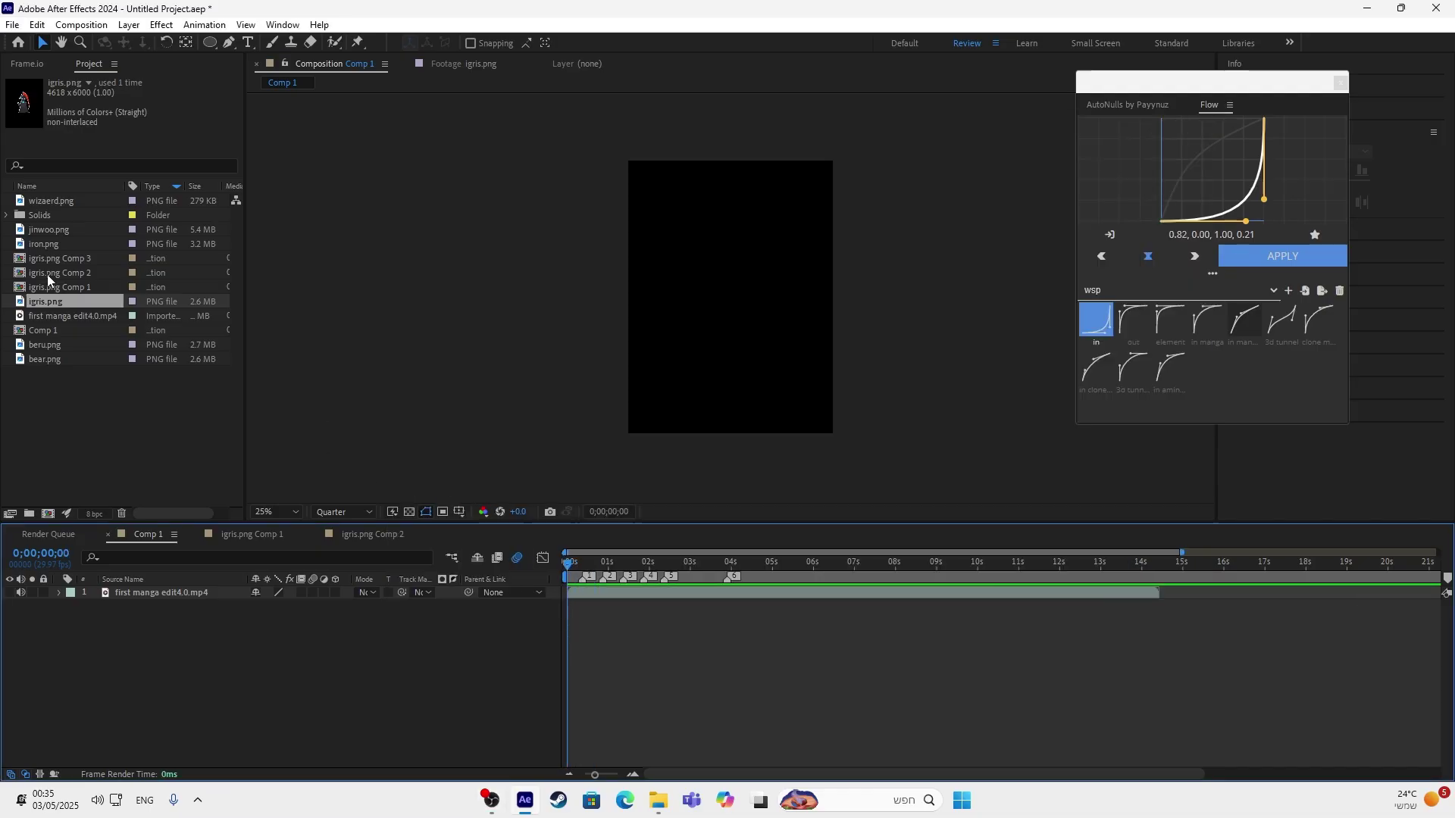
Inspect the igris.png image in the footage viewer and return to Comp 1.
{"action": "double_click", "coordinate": [101, 300]}
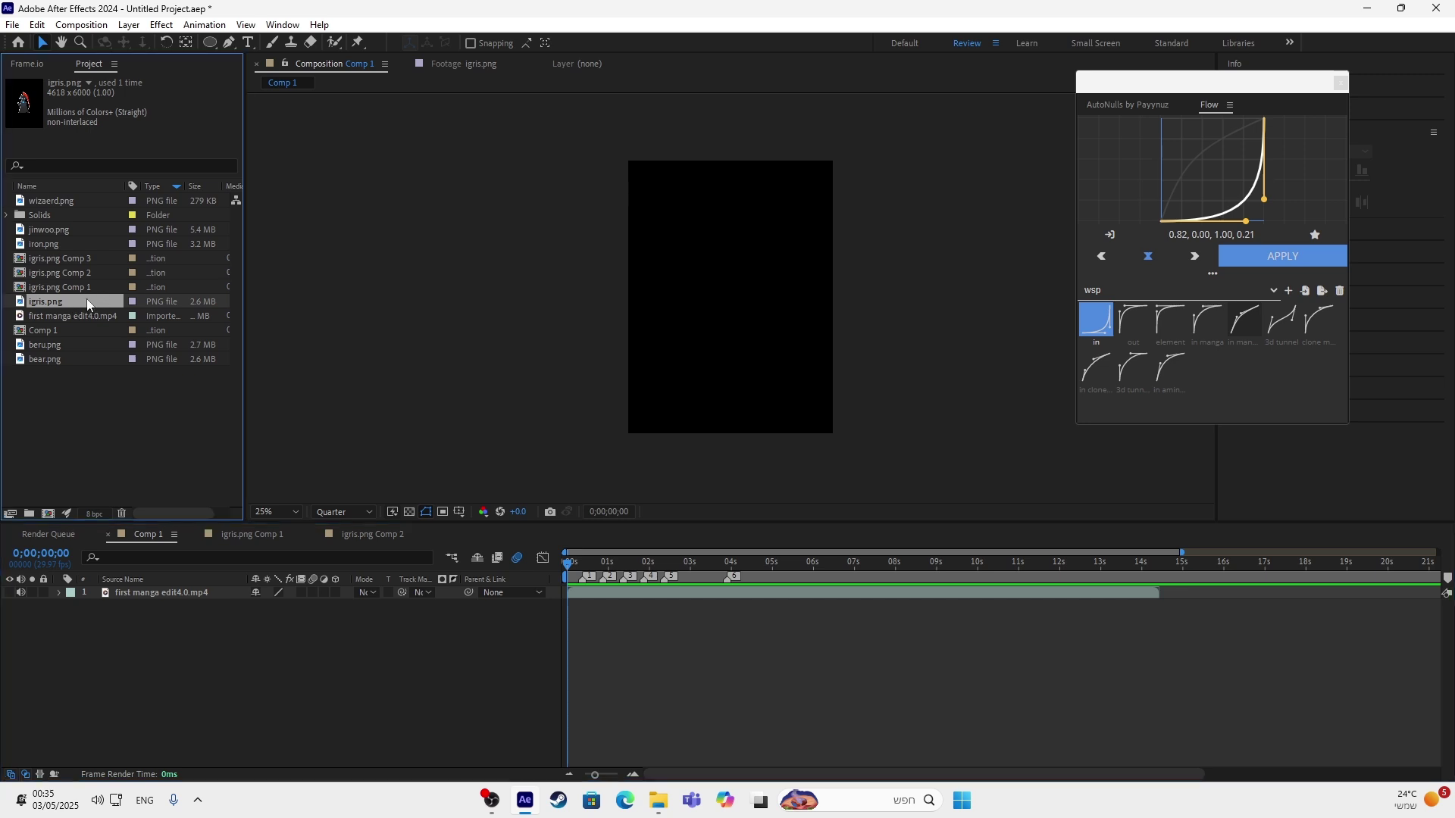
{"action": "key", "text": "period"}
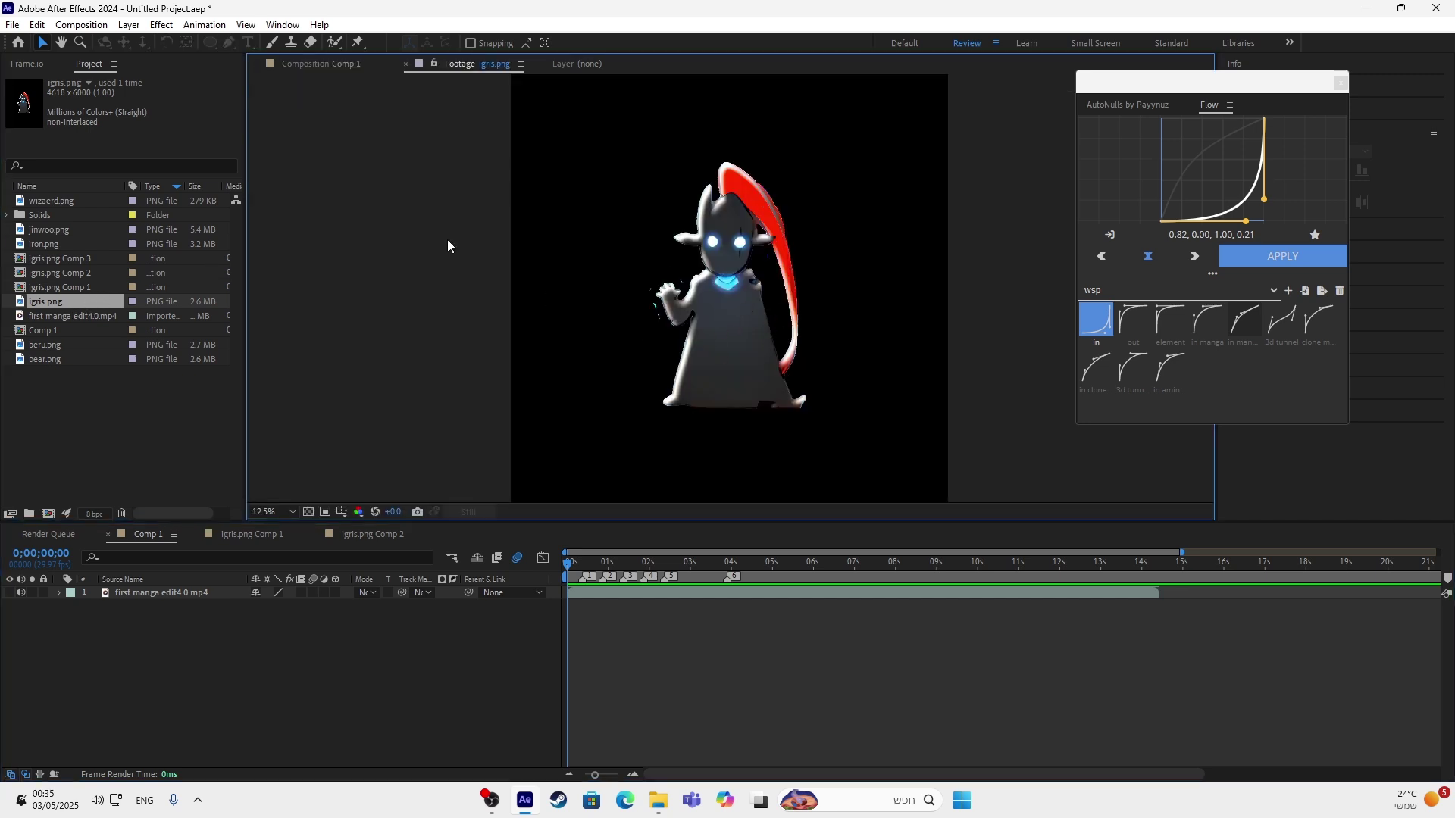
{"action": "key", "text": "period"}
{"action": "key", "text": "comma"}
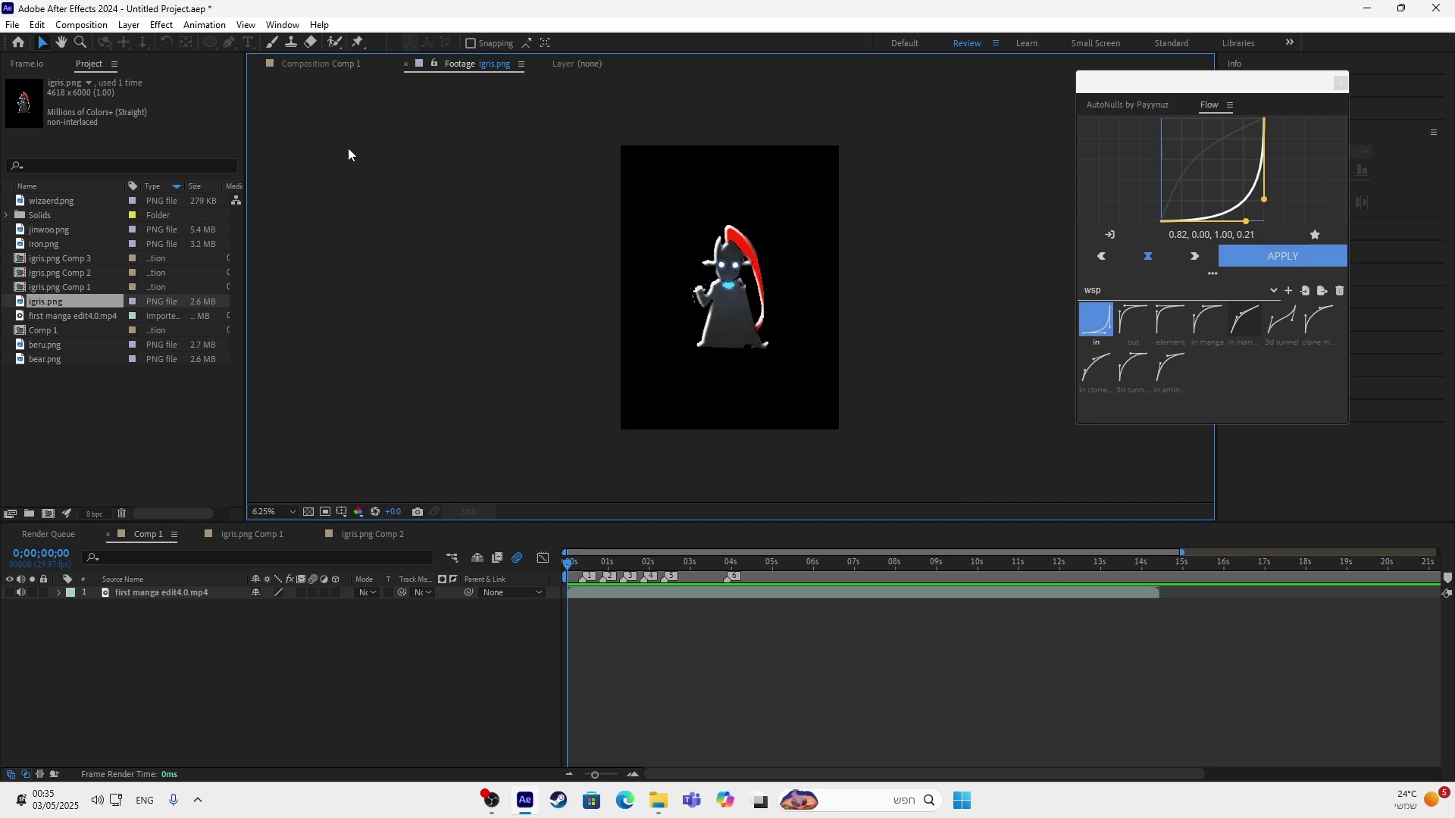
{"action": "left_click", "coordinate": [322, 64]}
Create a white solid layer in Comp 1 with colour ECECEC.
{"action": "left_click", "coordinate": [570, 574]}
{"action": "left_click", "coordinate": [129, 24]}
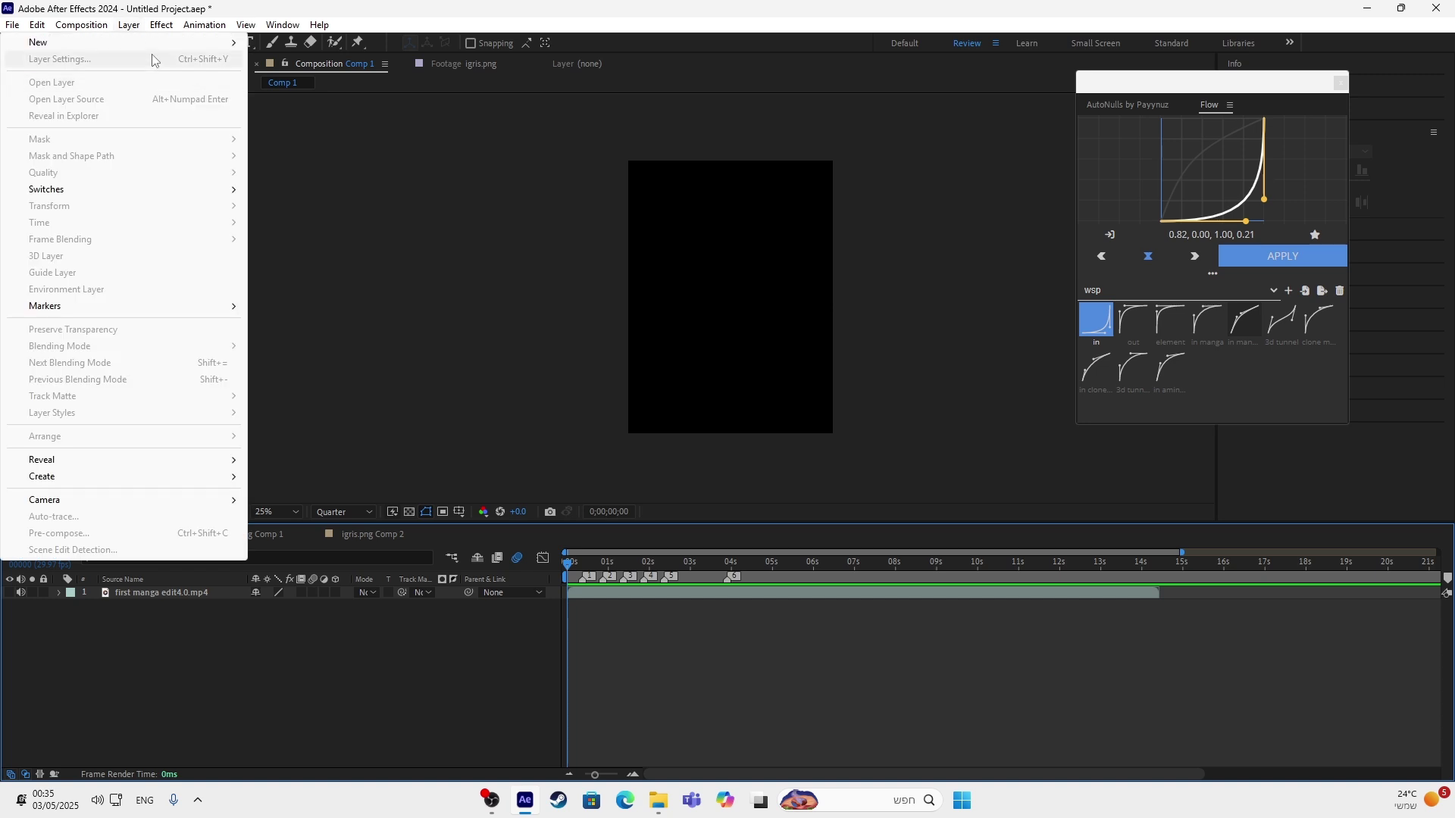
{"action": "mouse_move", "coordinate": [163, 45]}
{"action": "left_click", "coordinate": [299, 59]}
{"action": "left_click", "coordinate": [718, 493]}
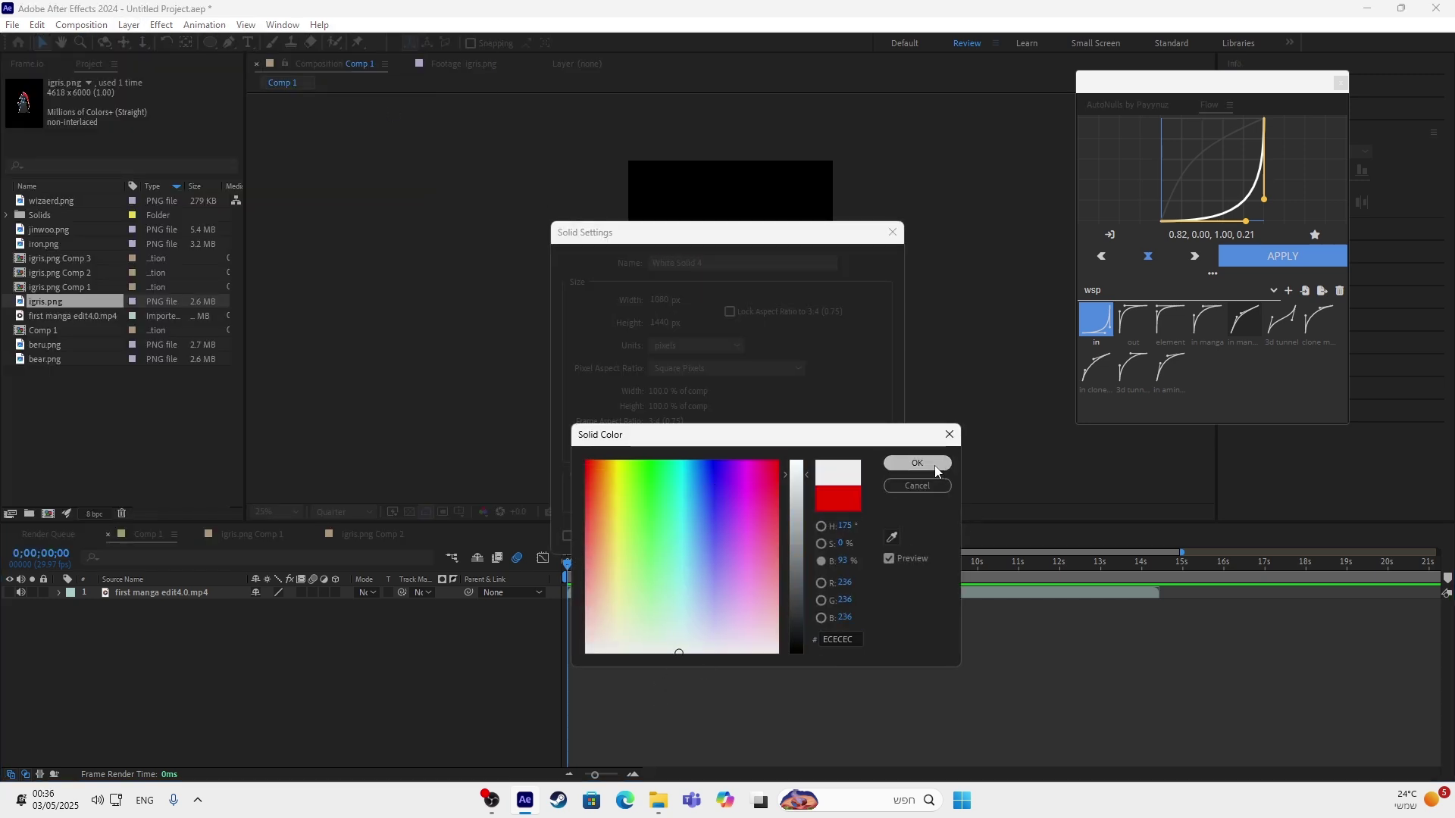
{"action": "left_click", "coordinate": [932, 463]}
{"action": "left_click", "coordinate": [773, 533]}
Split the white solid at marker 1, delete the part after it, and return the playhead to the start.
{"action": "right_click", "coordinate": [580, 580]}
{"action": "left_click", "coordinate": [614, 620]}
{"action": "key", "text": "ctrl+shift+d"}
{"action": "key", "text": "Delete"}
{"action": "left_click_drag", "start_coordinate": [583, 565], "coordinate": [563, 568]}
Keyframe the white solid's opacity at 100% on marker 1 and at 0% on the first frame.
{"action": "left_click", "coordinate": [574, 594]}
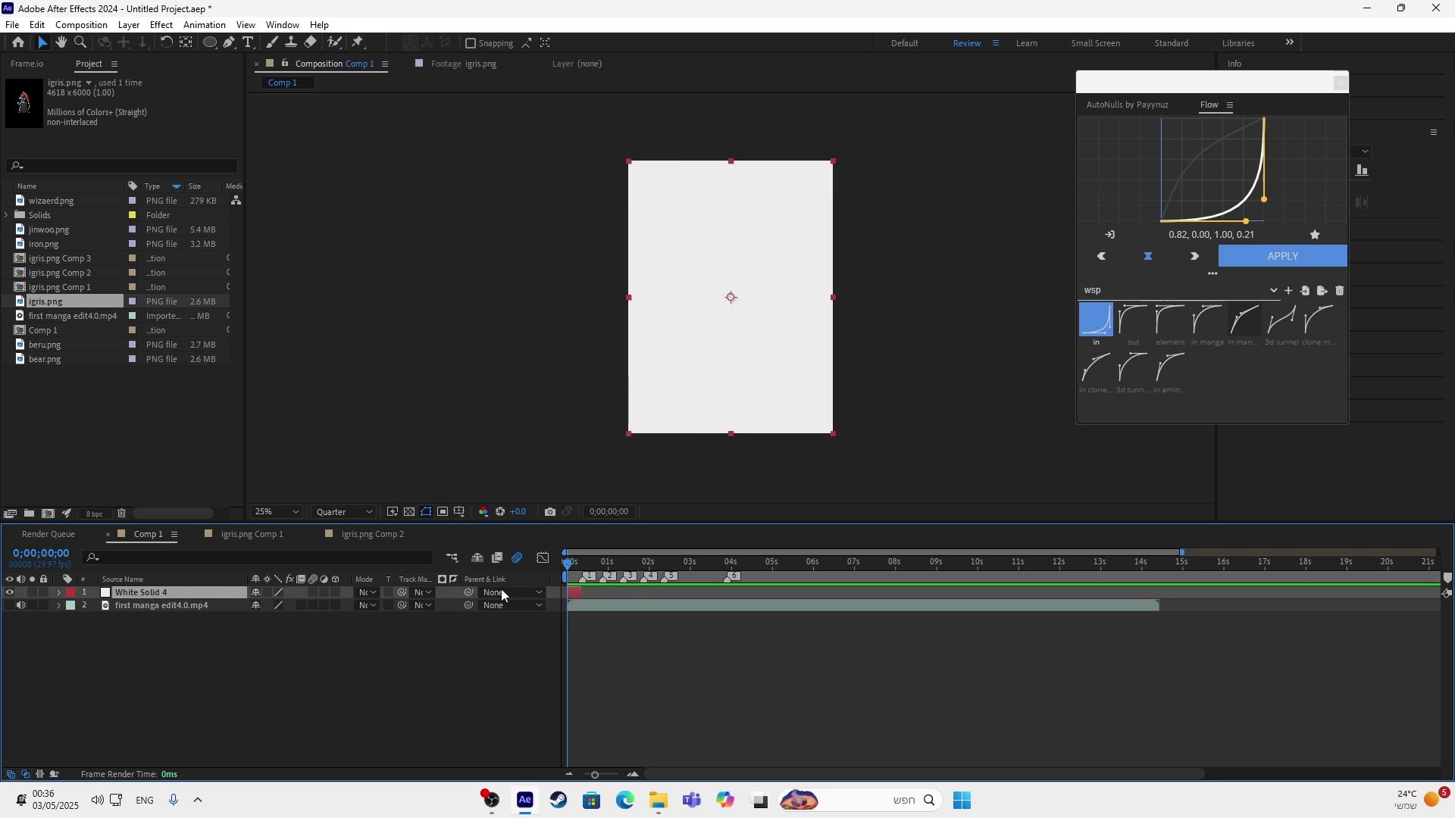
{"action": "key", "text": "t"}
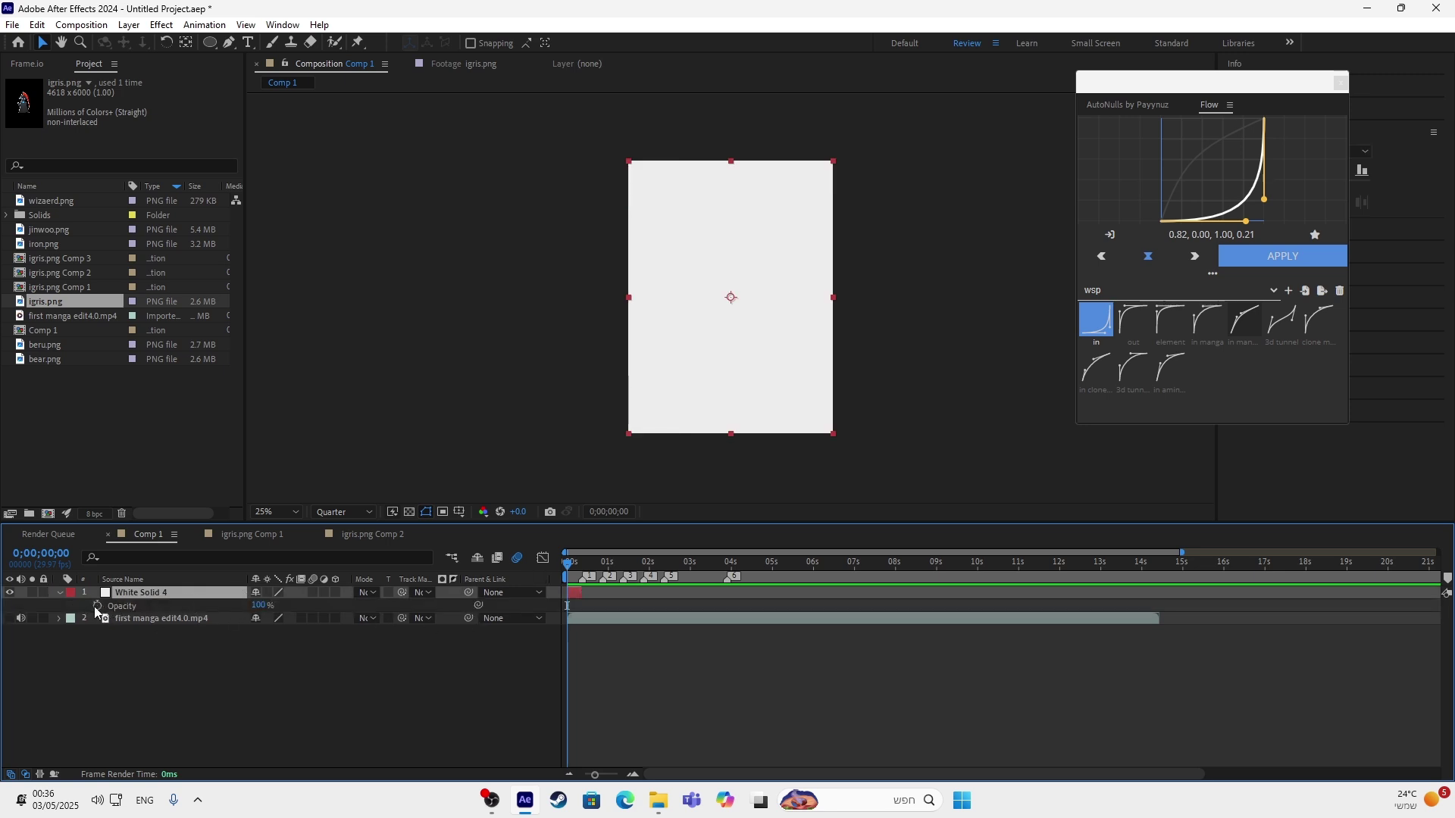
{"action": "left_click", "coordinate": [97, 607]}
{"action": "mouse_move", "coordinate": [581, 565]}
{"action": "left_mouse_down"}
{"action": "mouse_move", "coordinate": [583, 606]}
{"action": "mouse_move", "coordinate": [557, 579]}
{"action": "left_mouse_up"}
{"action": "left_click", "coordinate": [260, 606]}
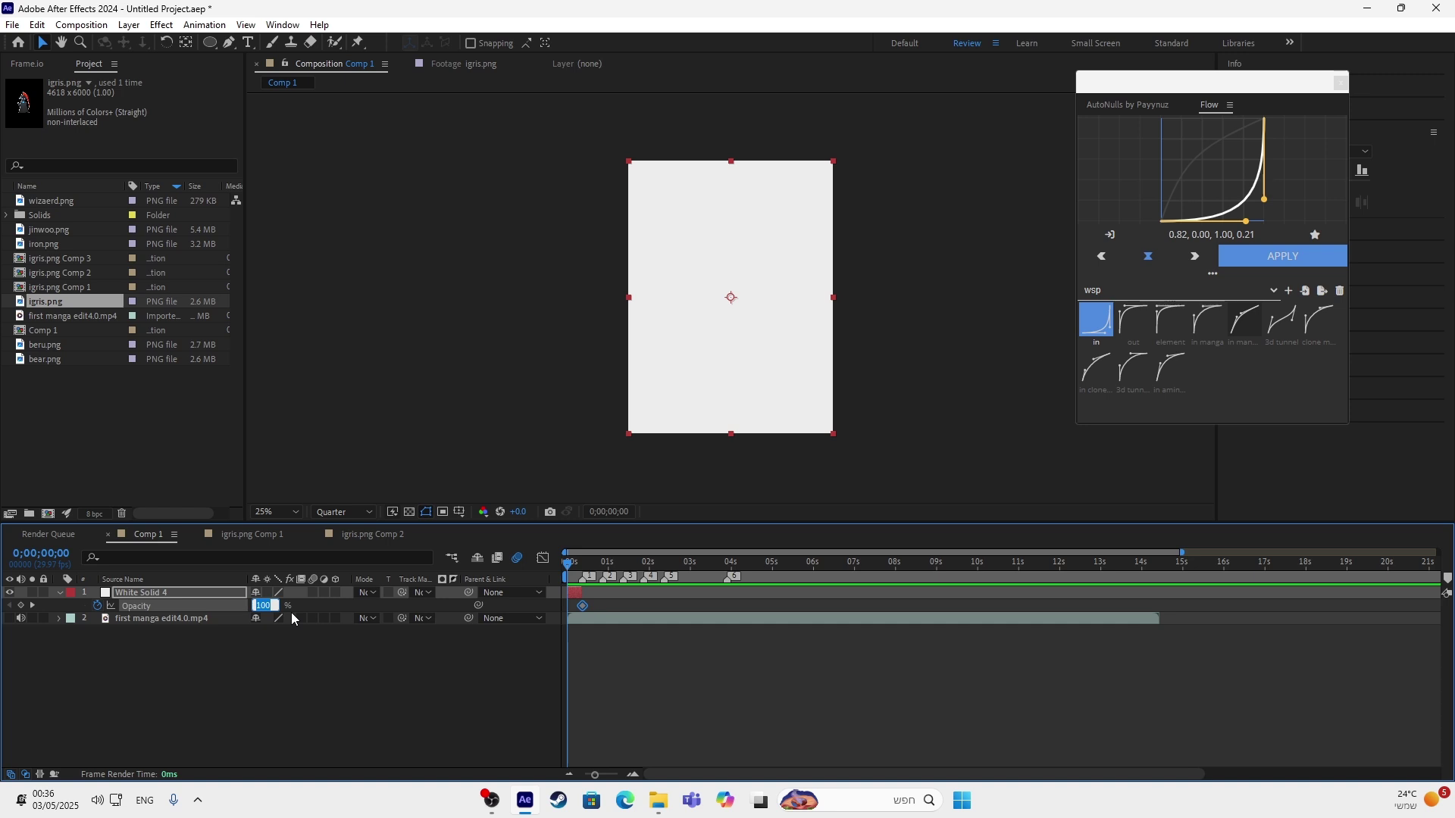
{"action": "type", "text": "0"}
{"action": "key", "text": "Return"}
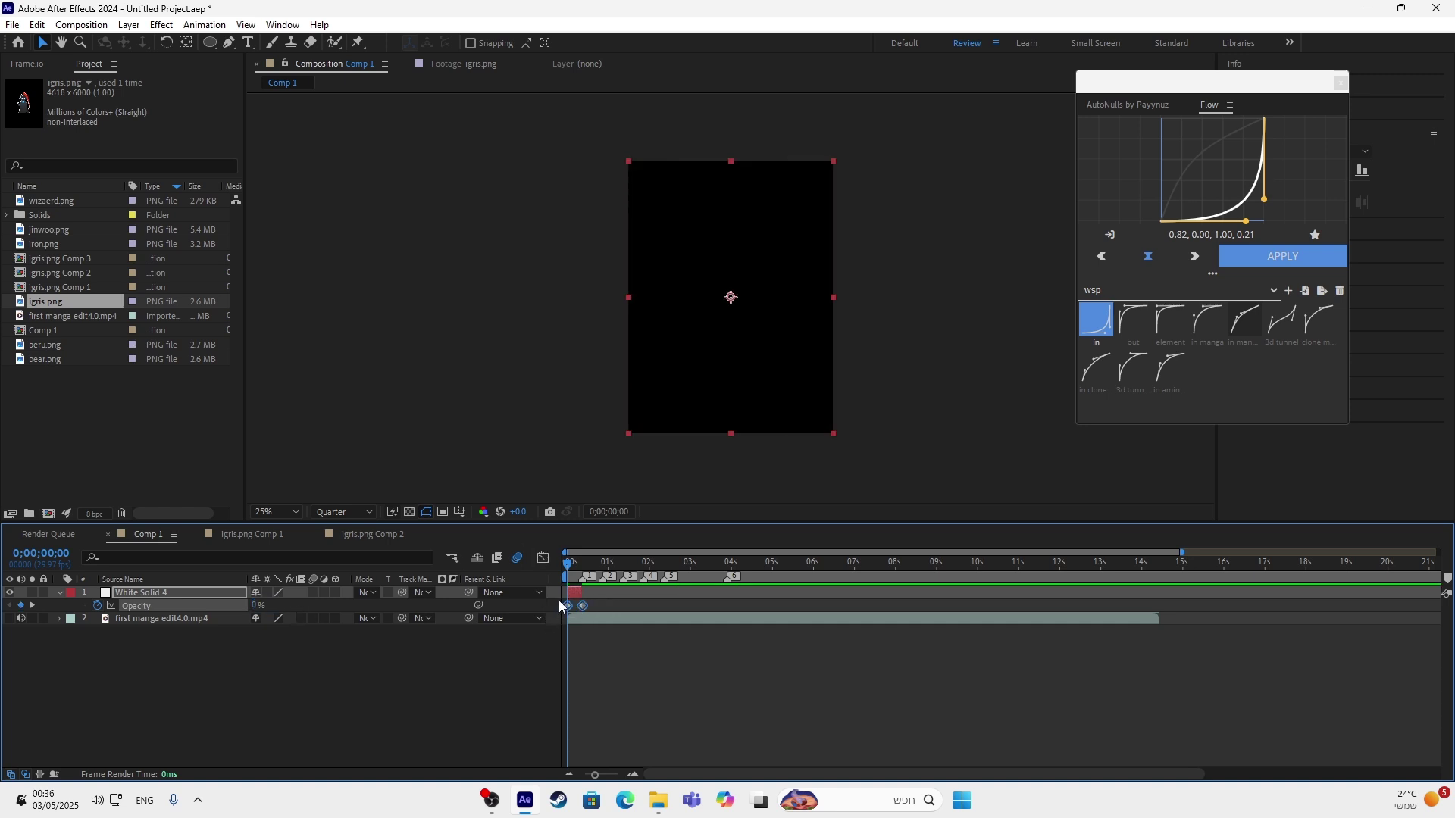
Shape the opacity fade into a smooth S-curve by extending both keyframes' handles to about mid-span, and preview it.
{"action": "left_click", "coordinate": [546, 562]}
{"action": "left_click_drag", "start_coordinate": [596, 773], "coordinate": [620, 778]}
{"action": "left_click", "coordinate": [578, 733]}
{"action": "left_click_drag", "start_coordinate": [702, 736], "coordinate": [774, 737]}
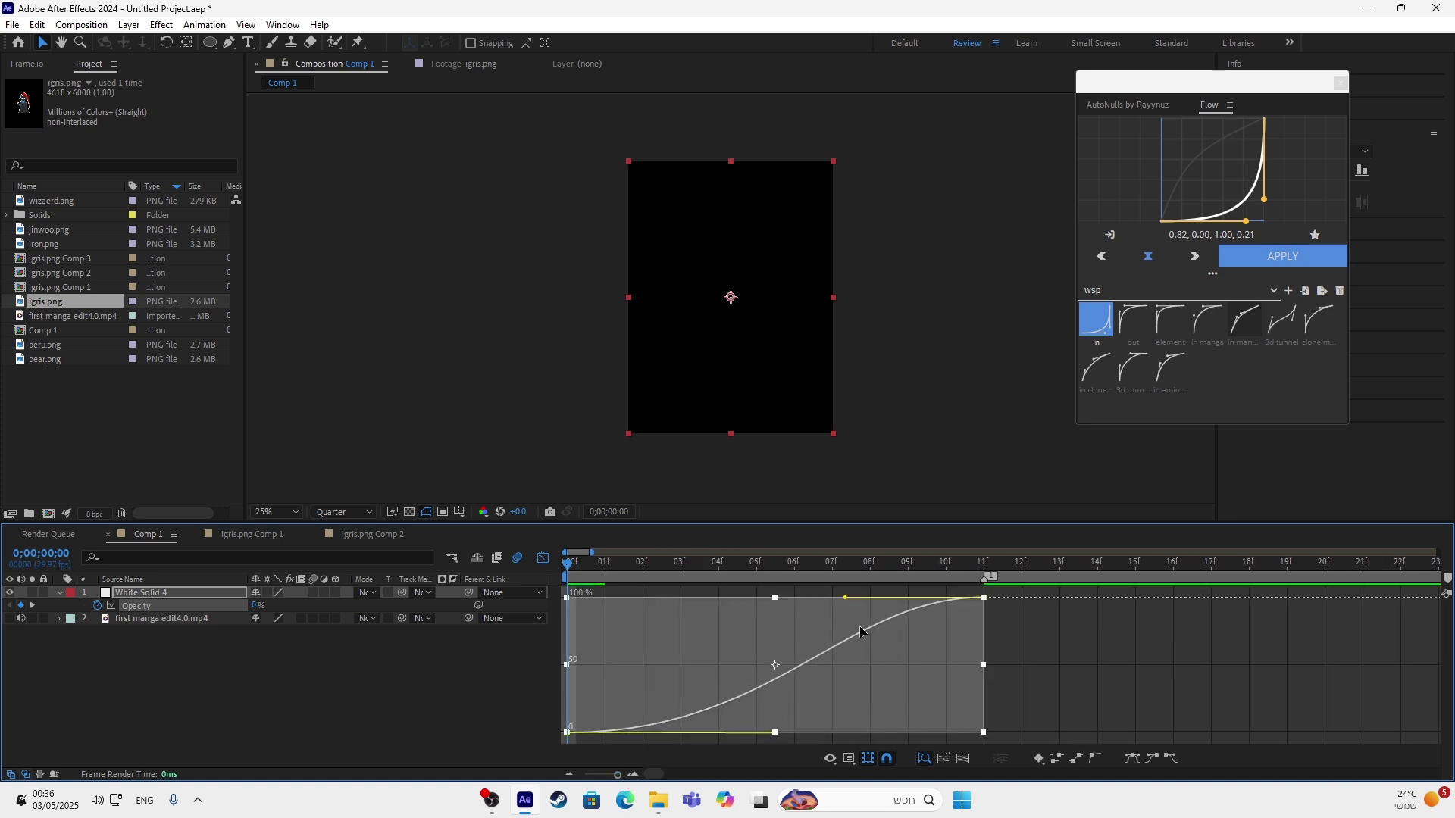
{"action": "left_click_drag", "start_coordinate": [845, 598], "coordinate": [783, 598]}
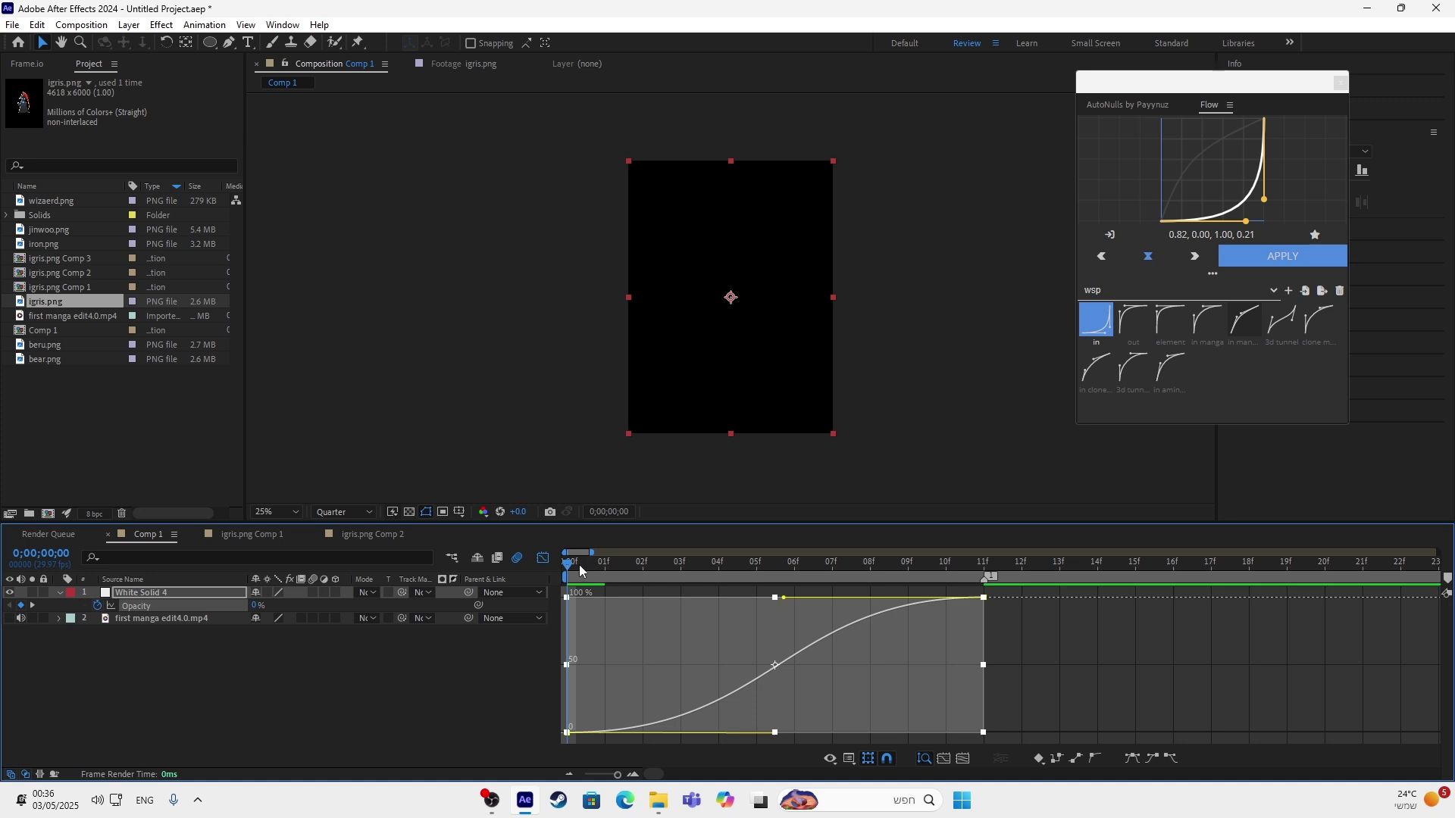
{"action": "left_click", "coordinate": [542, 558]}
{"action": "key", "text": "space"}
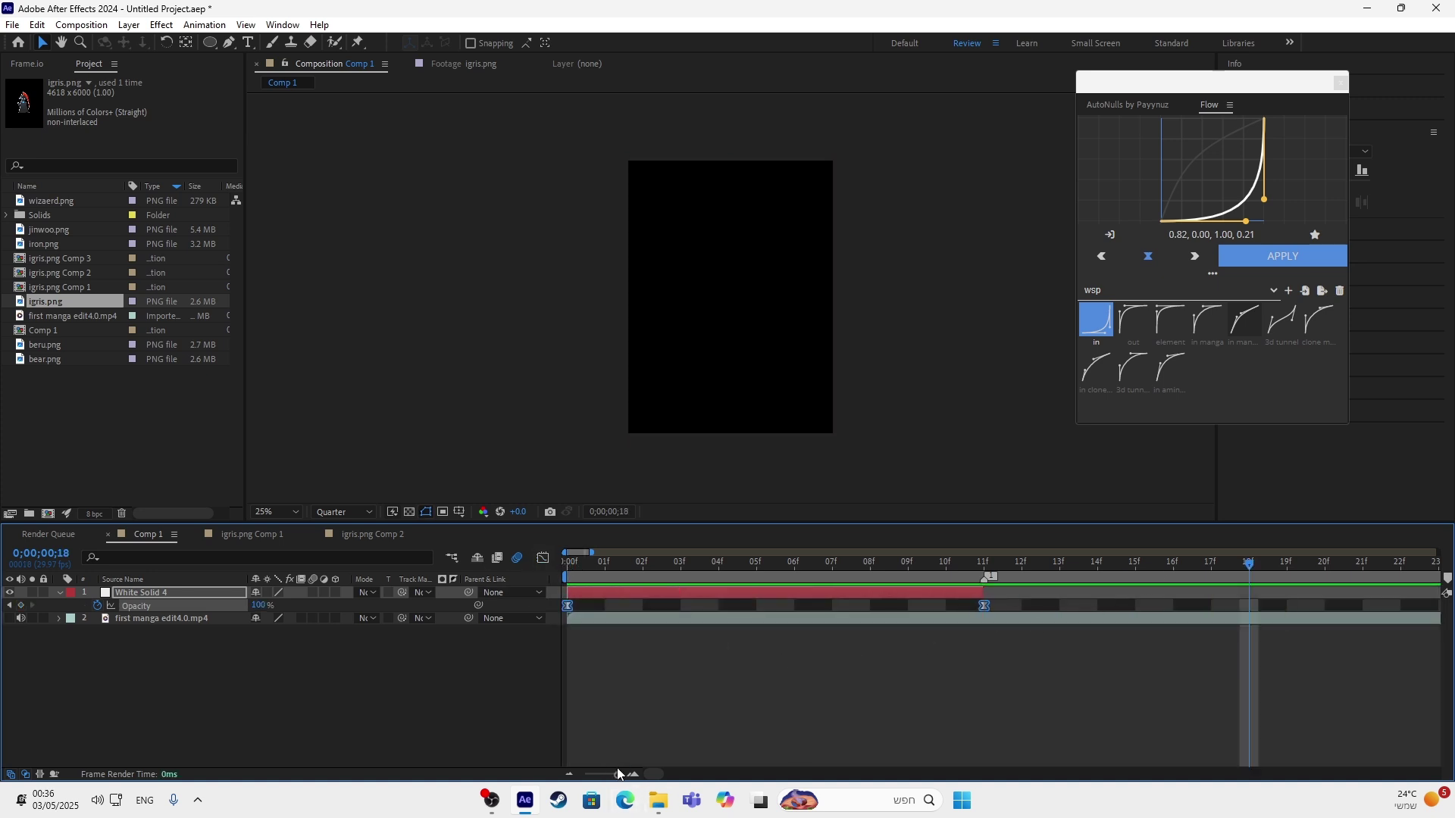
Move the playhead to marker 1 and add a second white solid layer.
{"action": "left_click_drag", "start_coordinate": [616, 775], "coordinate": [609, 775]}
{"action": "left_click", "coordinate": [595, 578]}
{"action": "right_click", "coordinate": [606, 579]}
{"action": "left_click", "coordinate": [652, 630]}
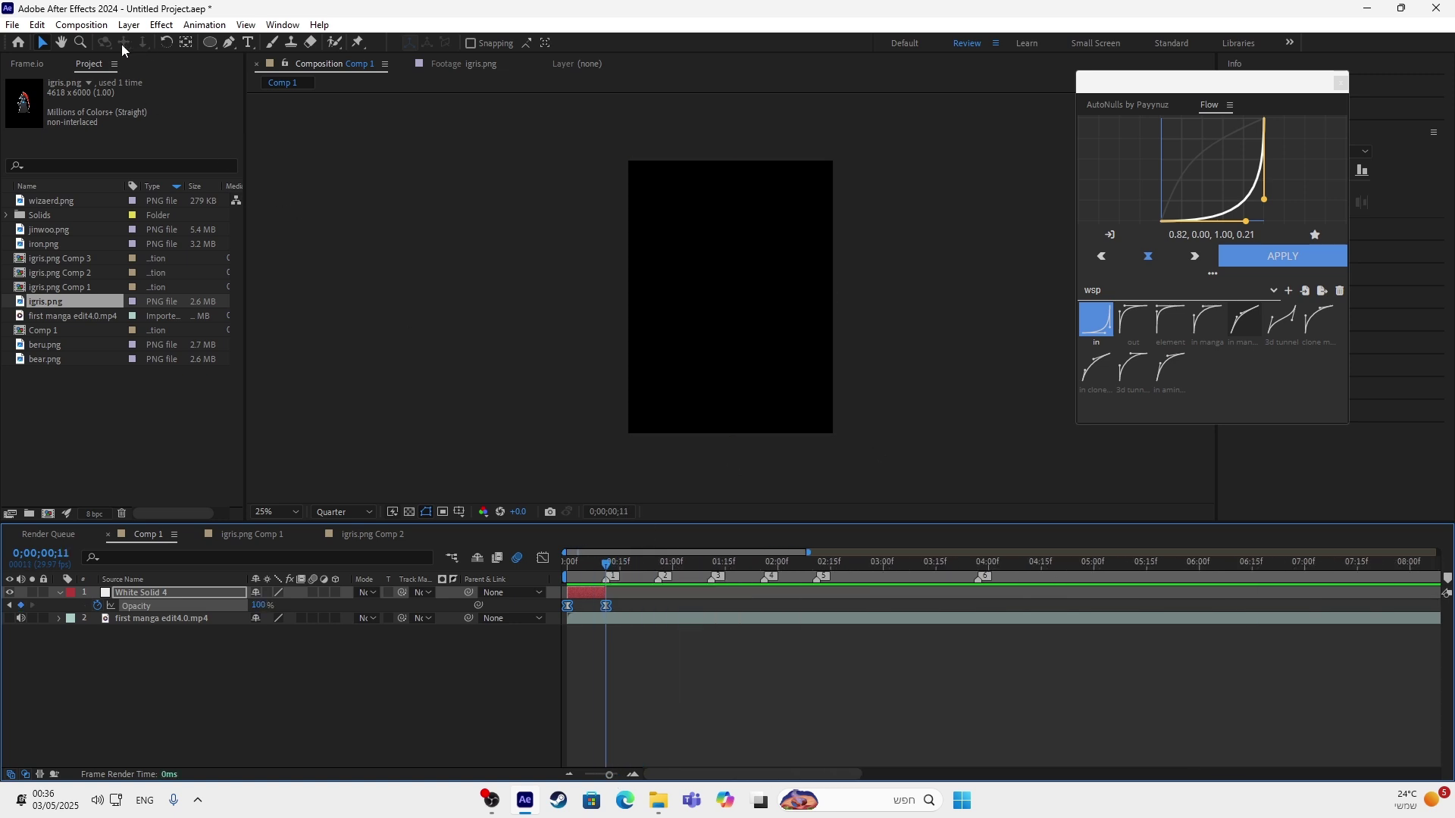
{"action": "left_click", "coordinate": [127, 25]}
{"action": "mouse_move", "coordinate": [110, 44]}
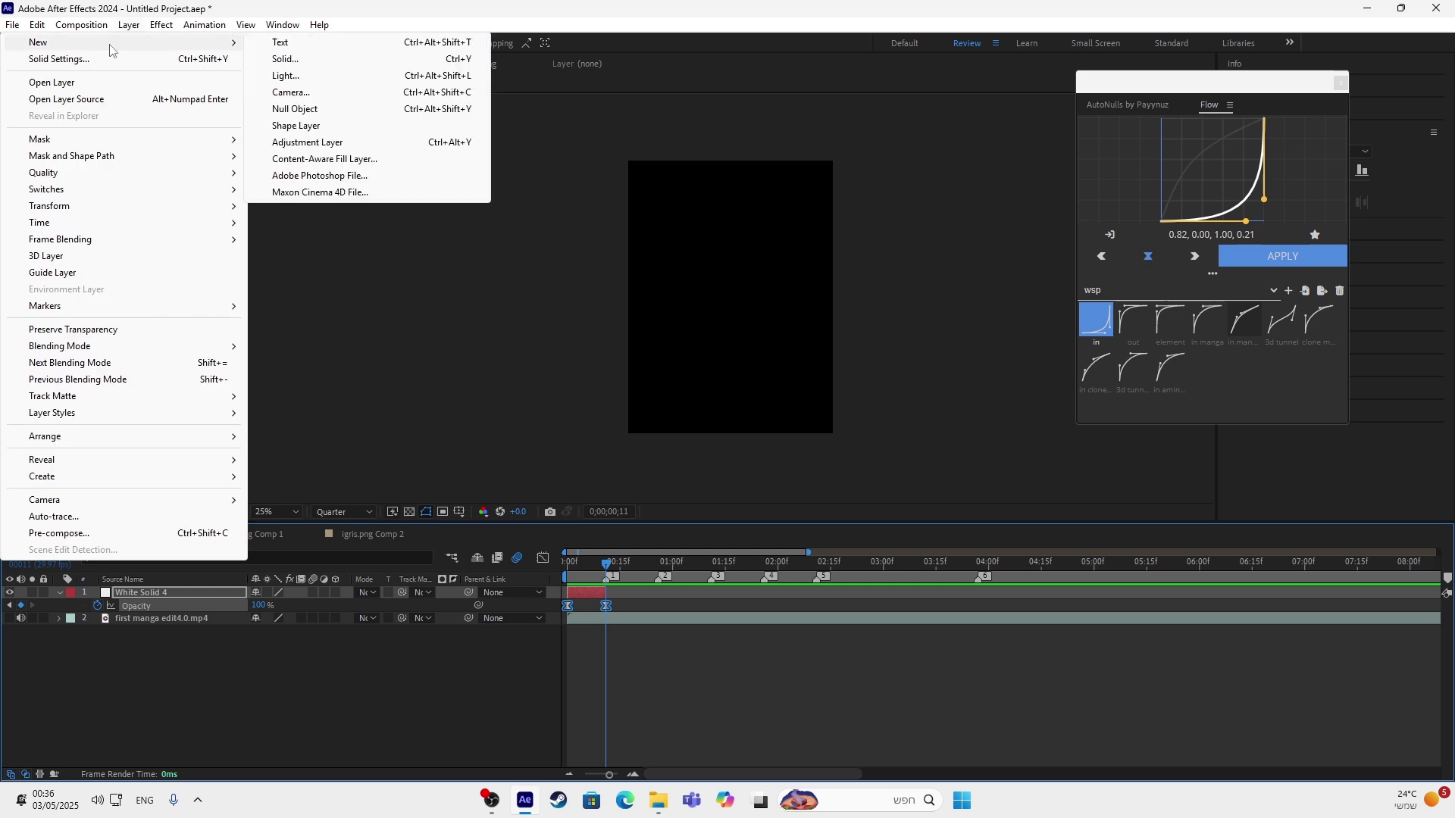
{"action": "left_click", "coordinate": [310, 58]}
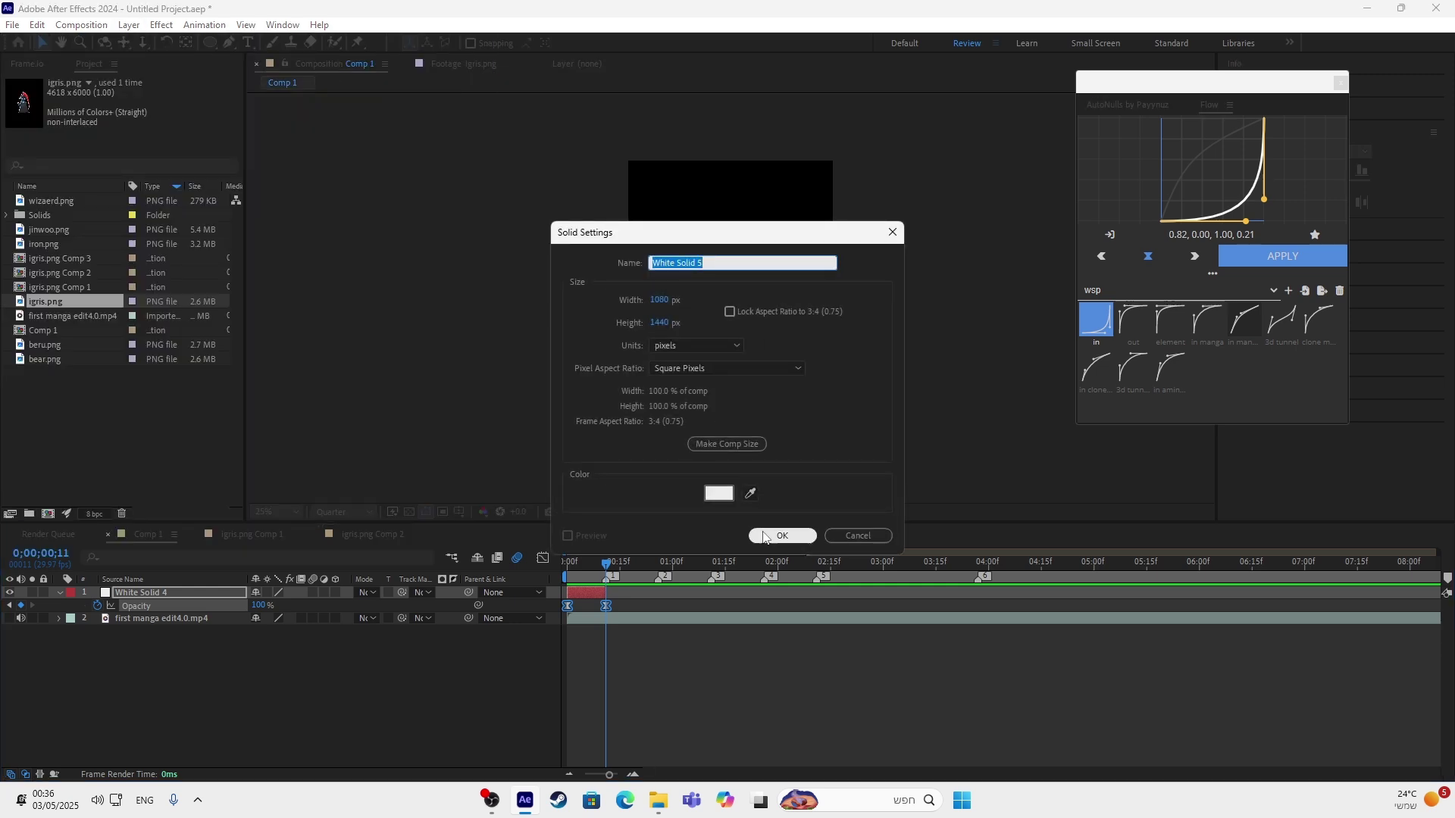
{"action": "left_click", "coordinate": [765, 536]}
Split the new White Solid 5 layer at marker 2.
{"action": "right_click", "coordinate": [661, 575]}
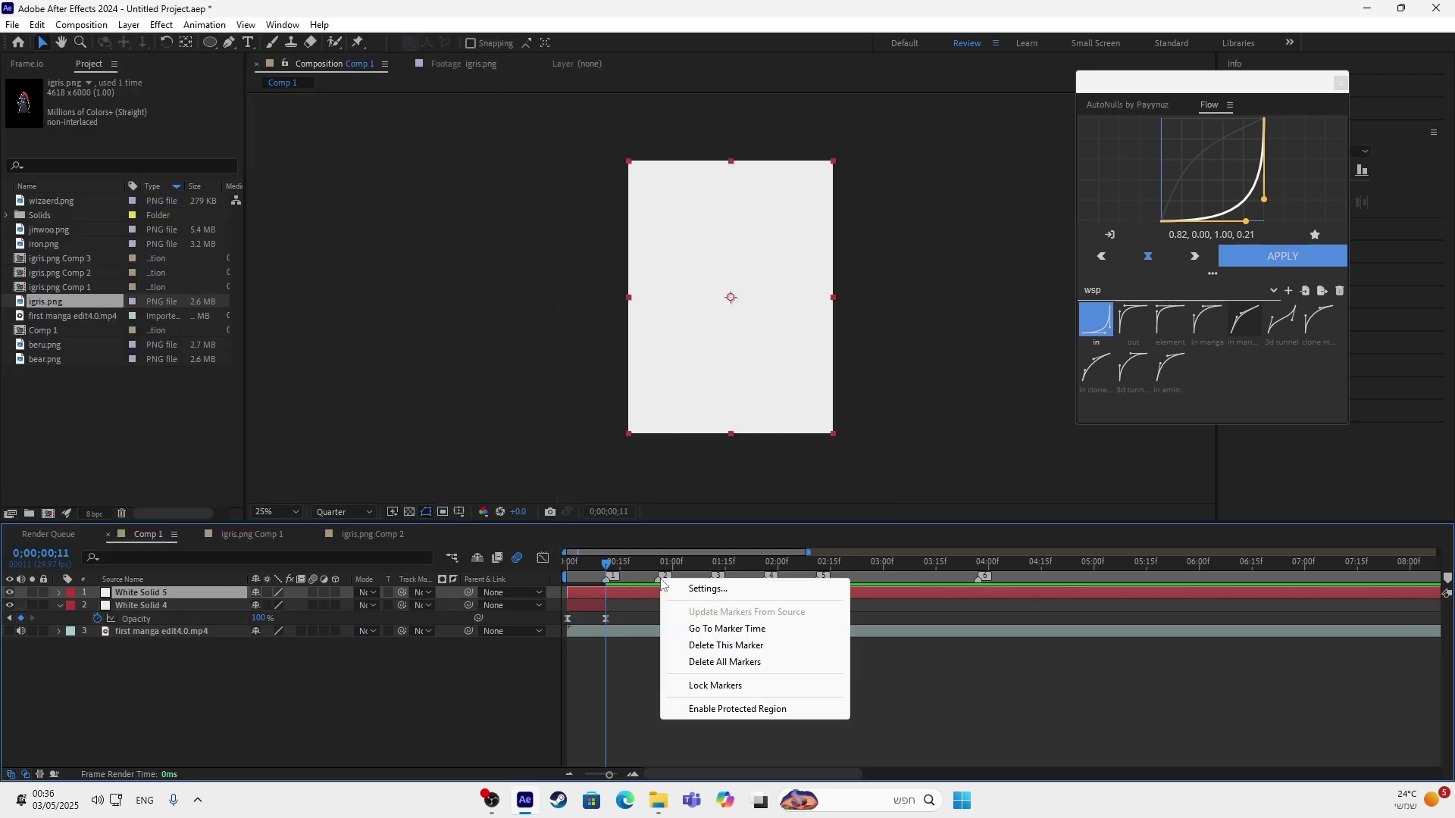
{"action": "left_click", "coordinate": [697, 613]}
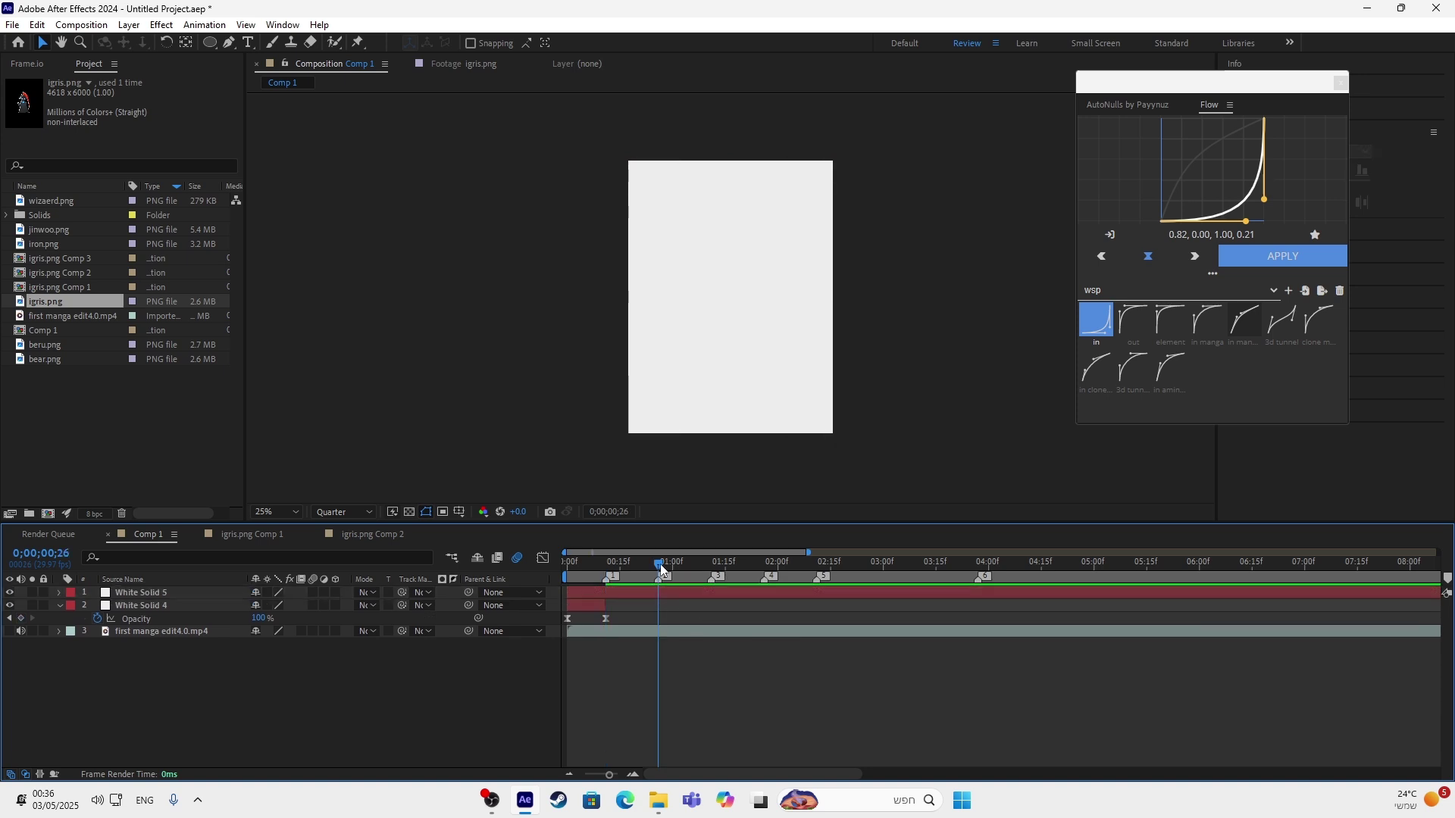
{"action": "key", "text": "ctrl+shift+d"}
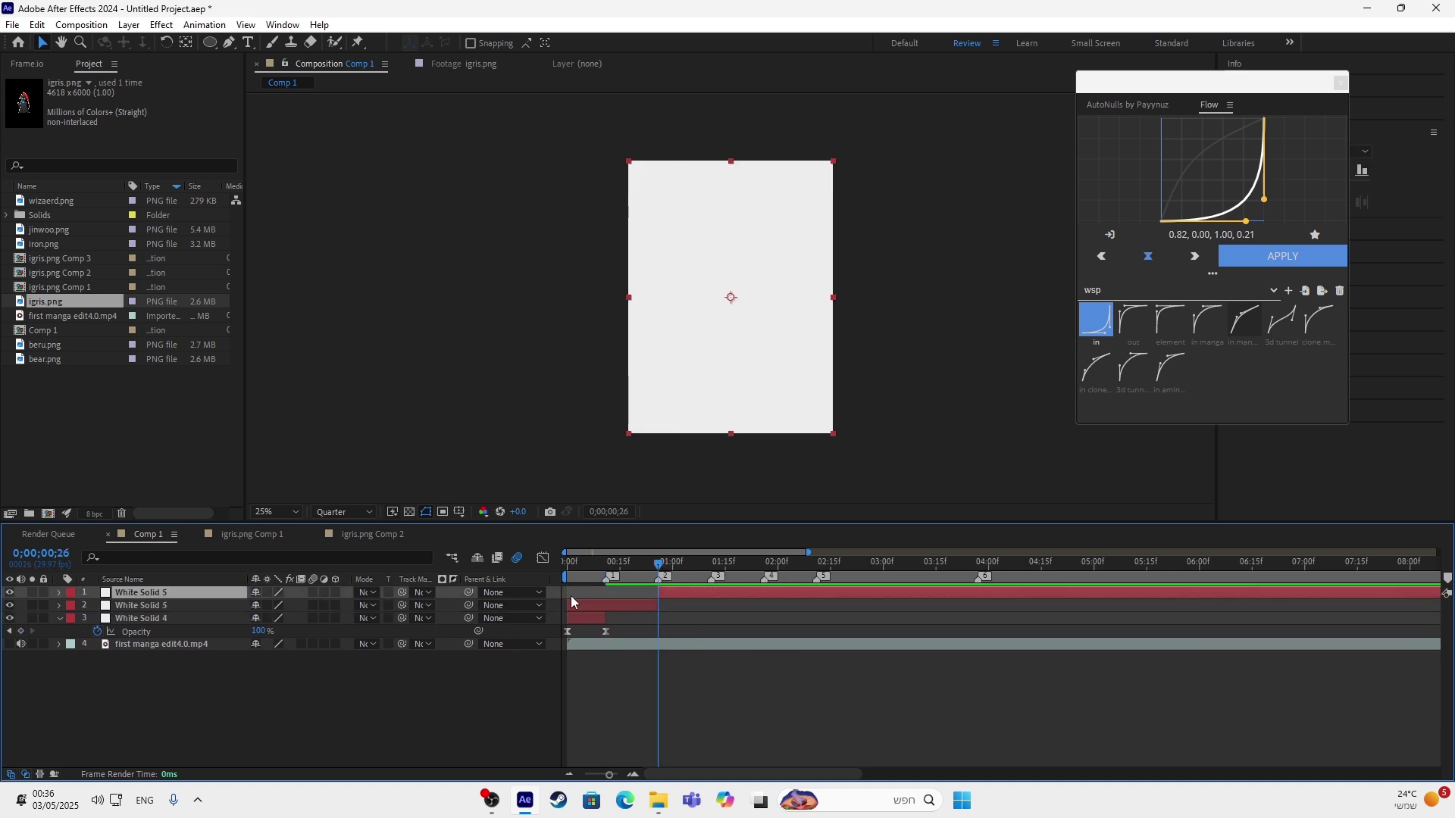
Split the White Solid 5 segment before marker 2 at marker 1 and delete both resulting pieces.
{"action": "double_click", "coordinate": [610, 578]}
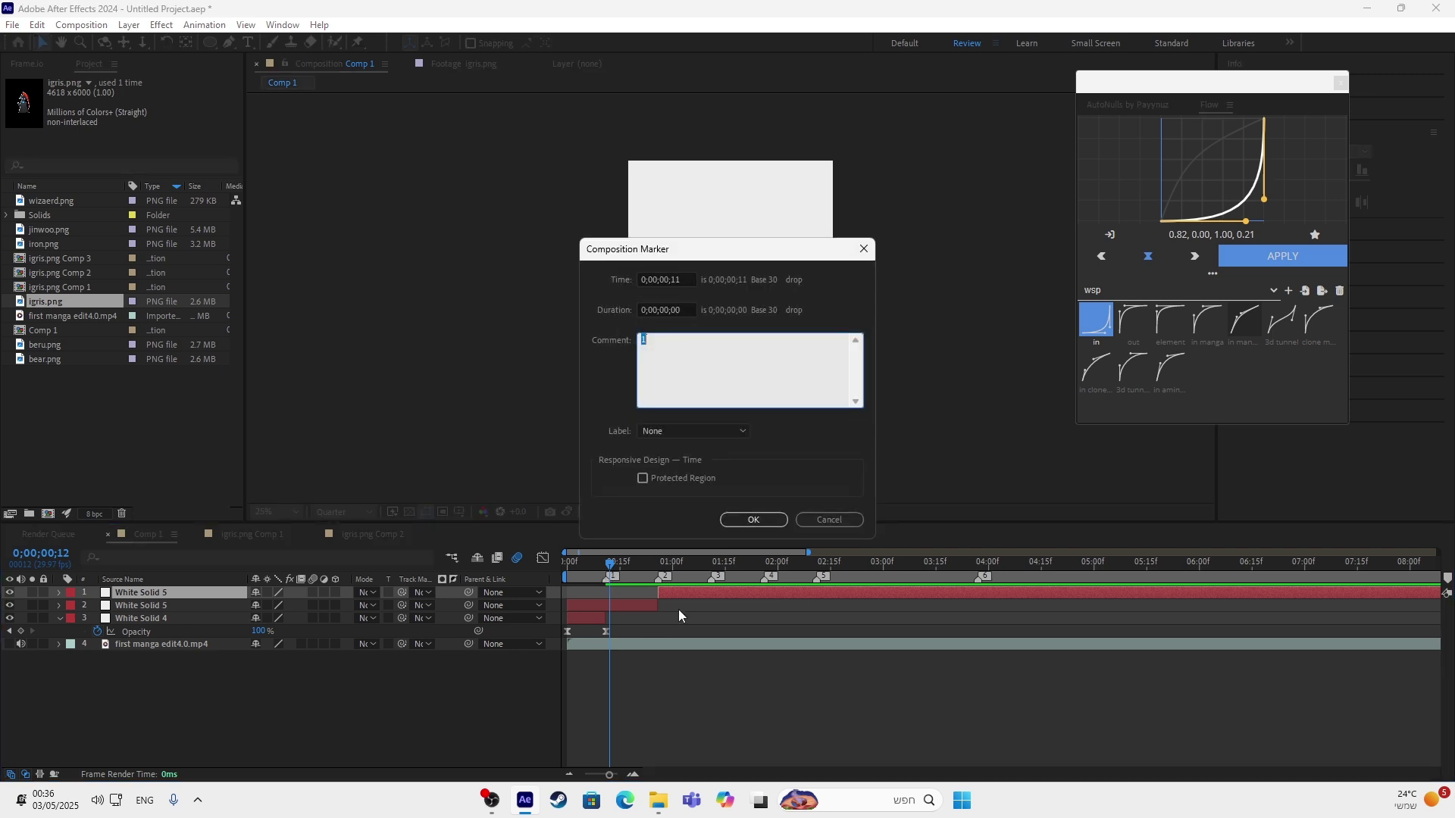
{"action": "left_click", "coordinate": [831, 523]}
{"action": "right_click", "coordinate": [607, 582]}
{"action": "left_click", "coordinate": [652, 634]}
{"action": "left_click", "coordinate": [643, 604]}
{"action": "key", "text": "ctrl+shift+d"}
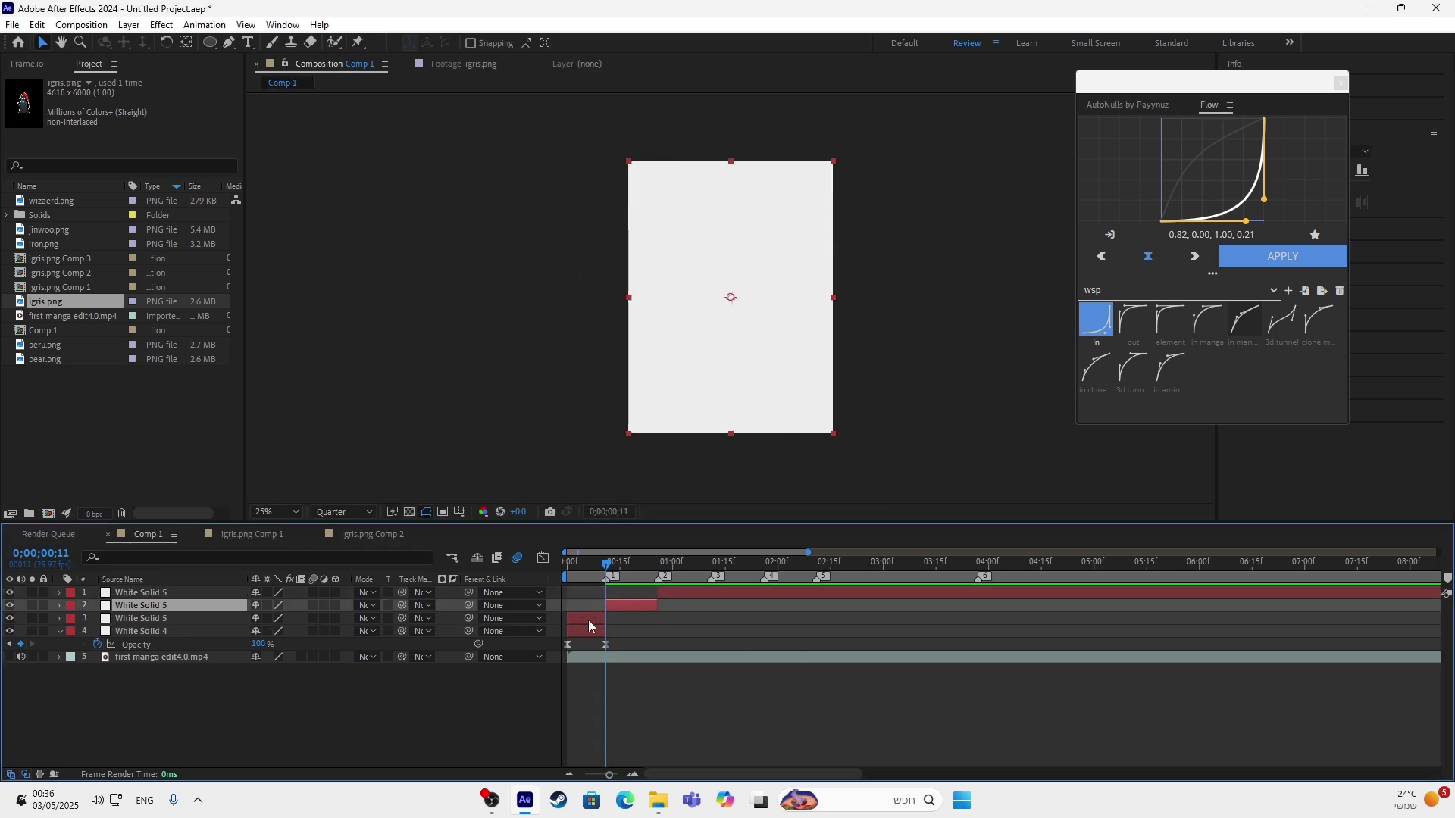
{"action": "left_click", "coordinate": [587, 619], "text": "shift"}
{"action": "key", "text": "Delete"}
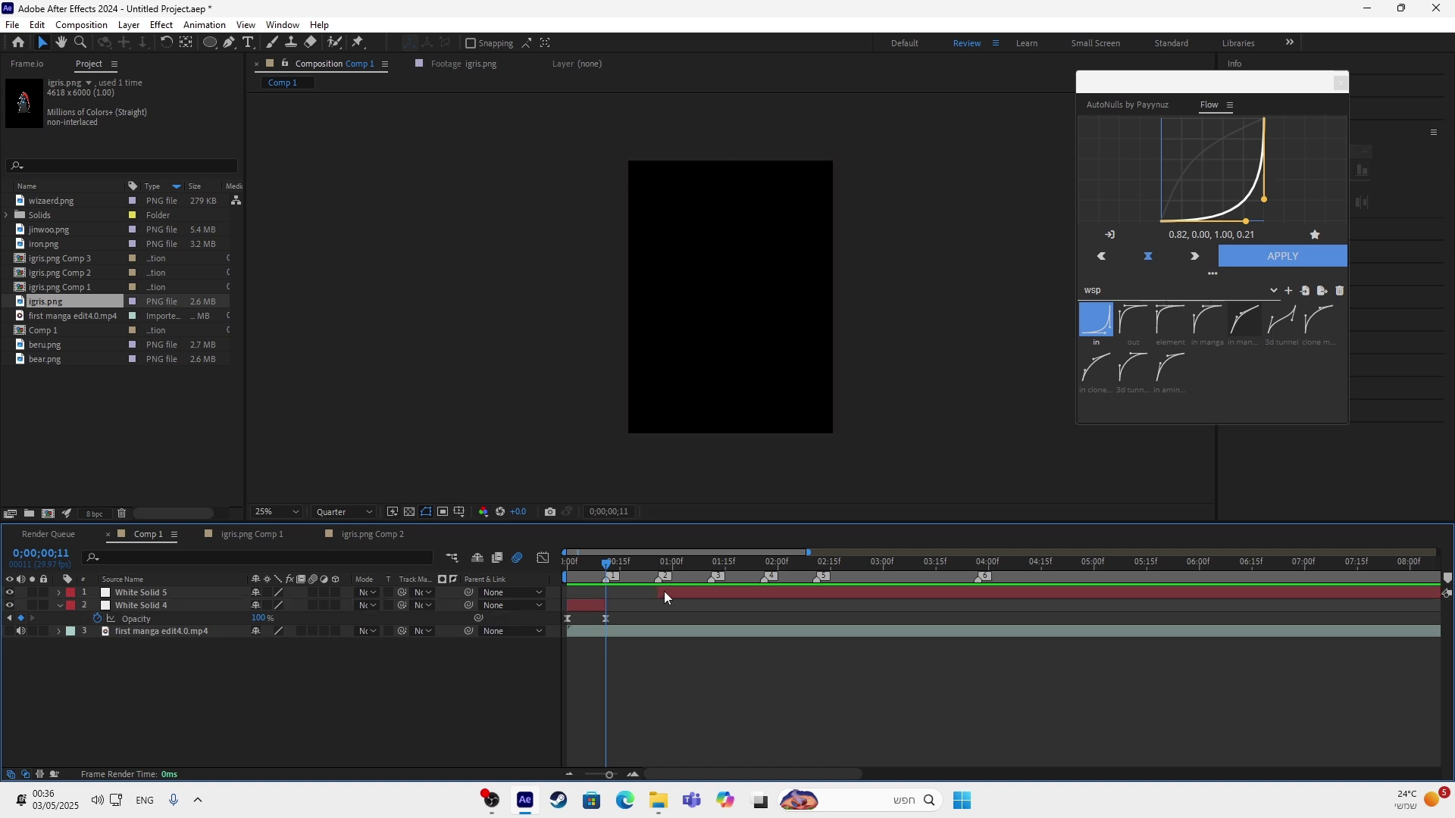
Duplicate the remaining White Solid 5 layer and shift the copy so it starts at marker 1.
{"action": "left_click", "coordinate": [656, 593]}
{"action": "key", "text": "ctrl+s"}
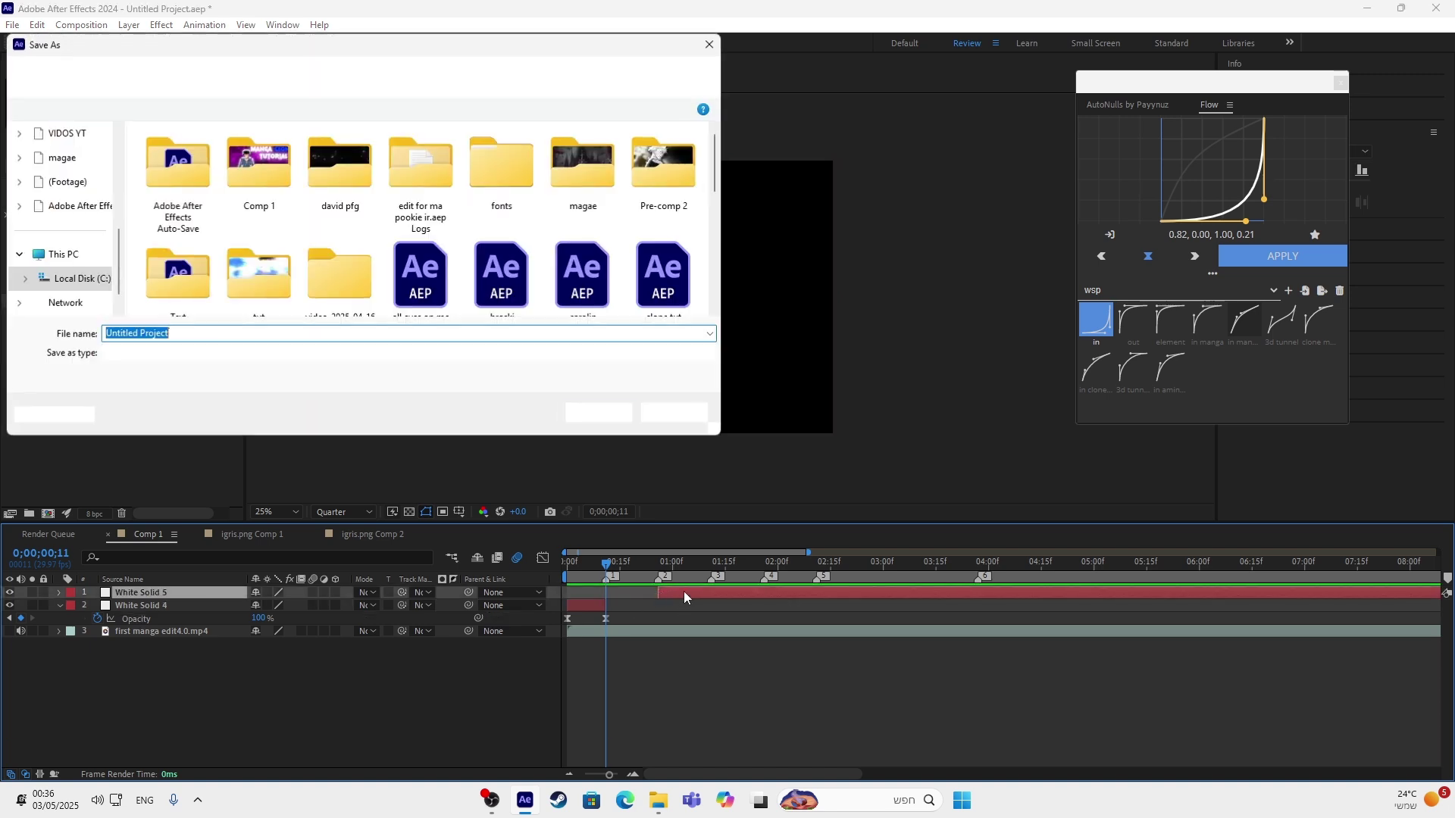
{"action": "left_click", "coordinate": [672, 416]}
{"action": "key", "text": "ctrl+d"}
{"action": "left_click_drag", "start_coordinate": [688, 593], "coordinate": [634, 597]}
Cut the shifted copy at marker 2, and delete its remainder and the original solid that starts there.
{"action": "right_click", "coordinate": [661, 576]}
{"action": "left_click", "coordinate": [701, 629]}
{"action": "key", "text": "ctrl+shift+d"}
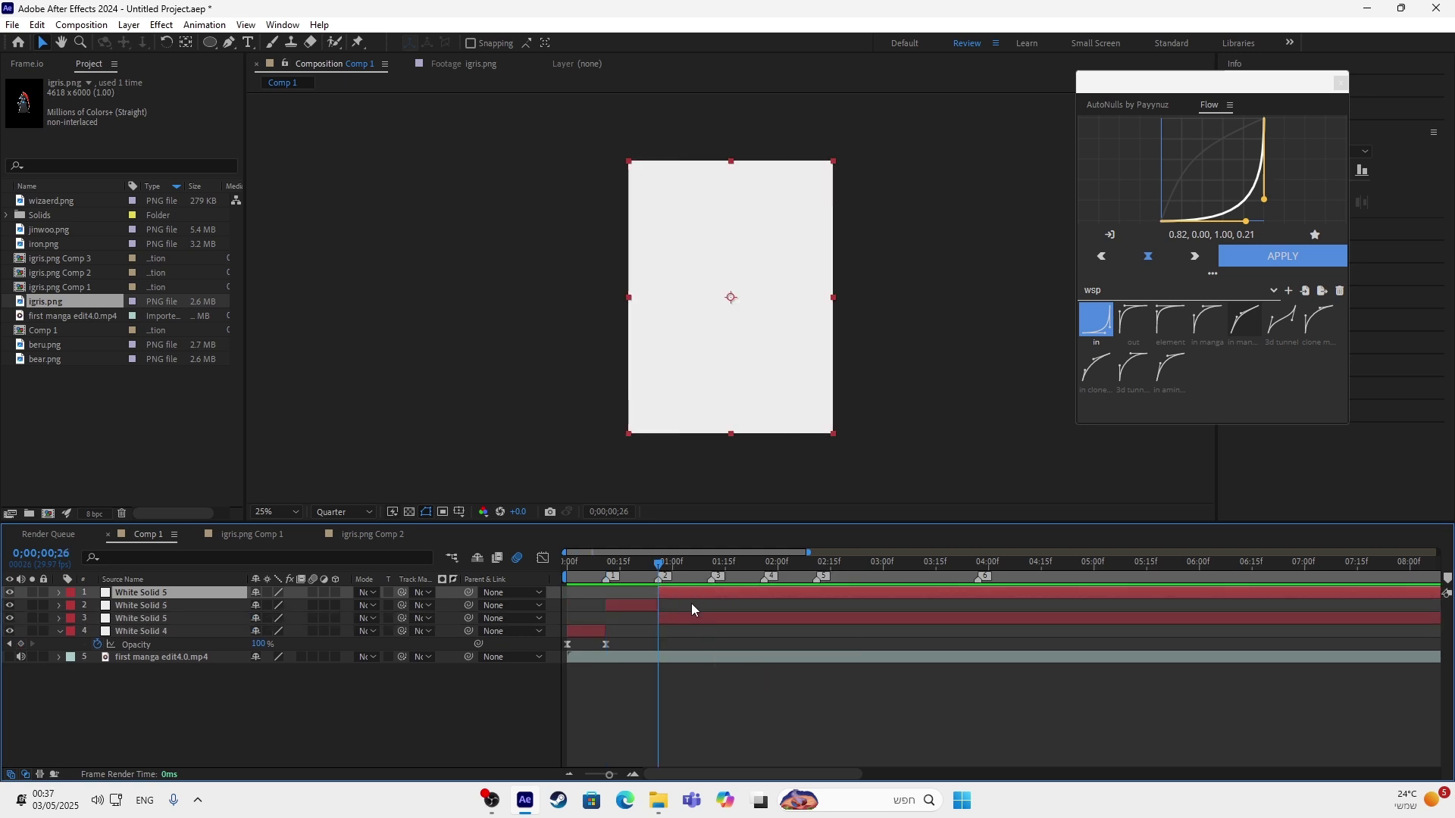
{"action": "key", "text": "Delete"}
{"action": "left_click", "coordinate": [688, 604]}
{"action": "key", "text": "Delete"}
Return to marker 1, select the trimmed White Solid 5 layer, and activate the Ellipse tool.
{"action": "left_click_drag", "start_coordinate": [657, 565], "coordinate": [606, 593]}
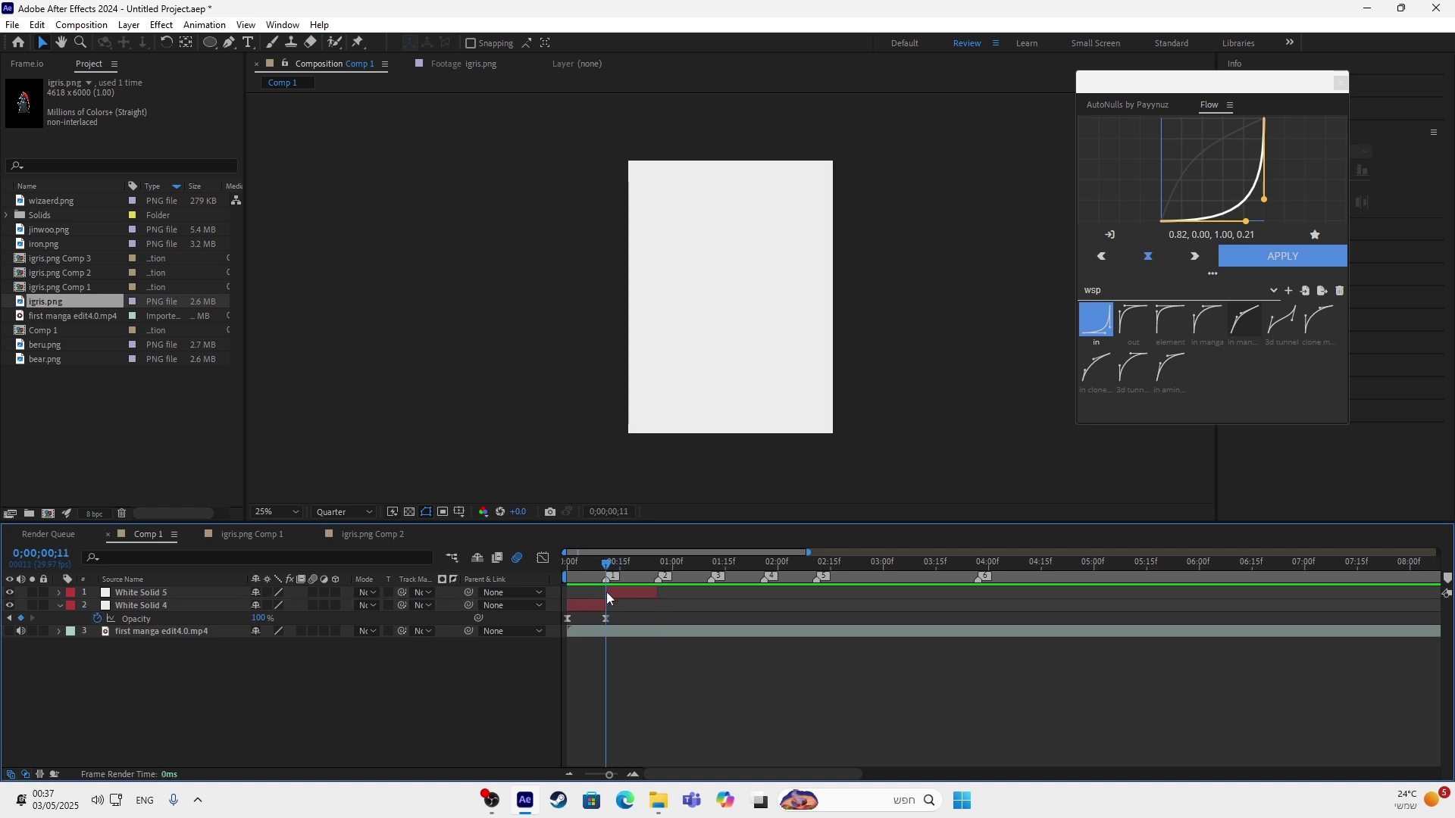
{"action": "left_click", "coordinate": [616, 592]}
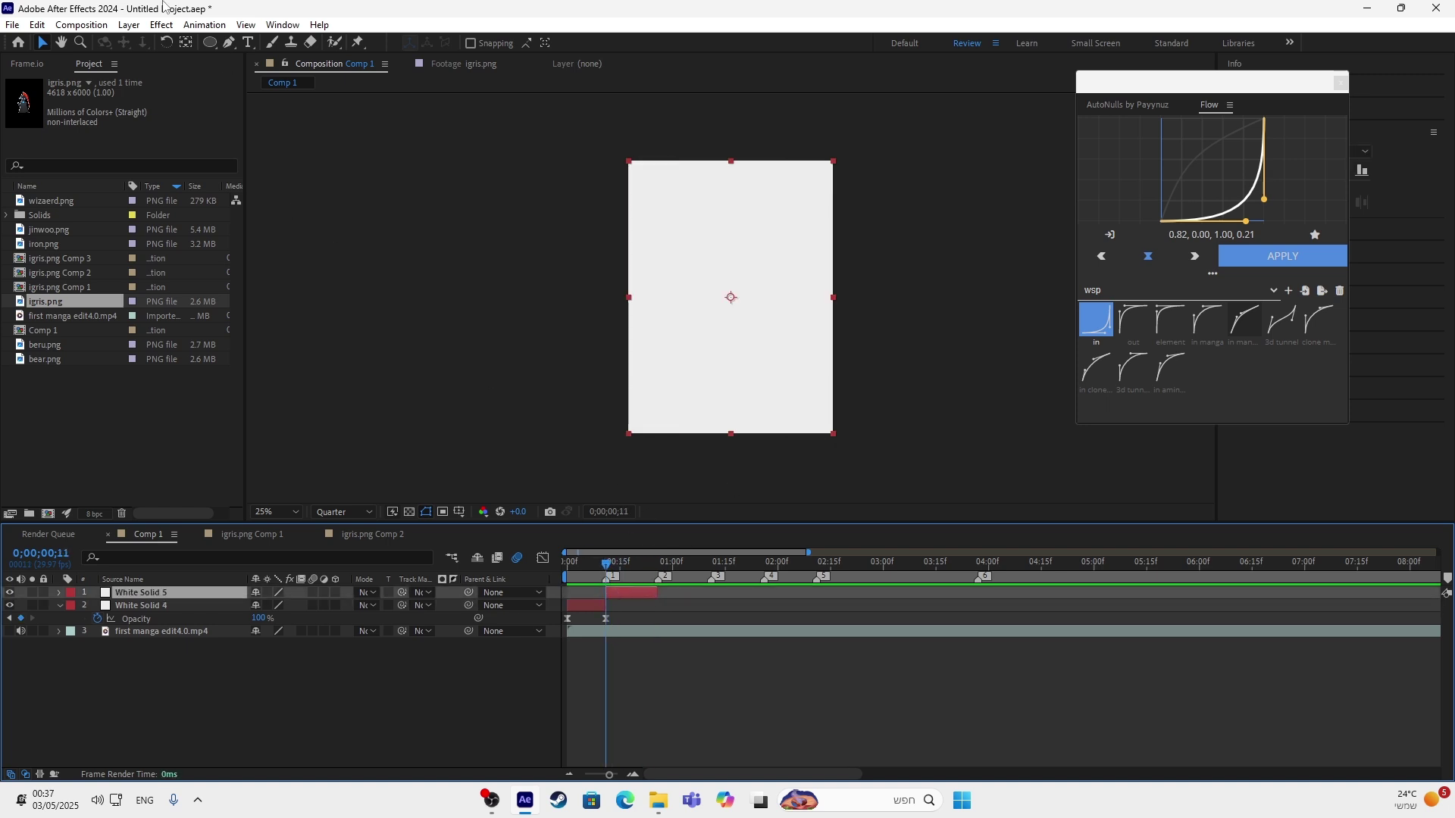
{"action": "left_click", "coordinate": [209, 43]}
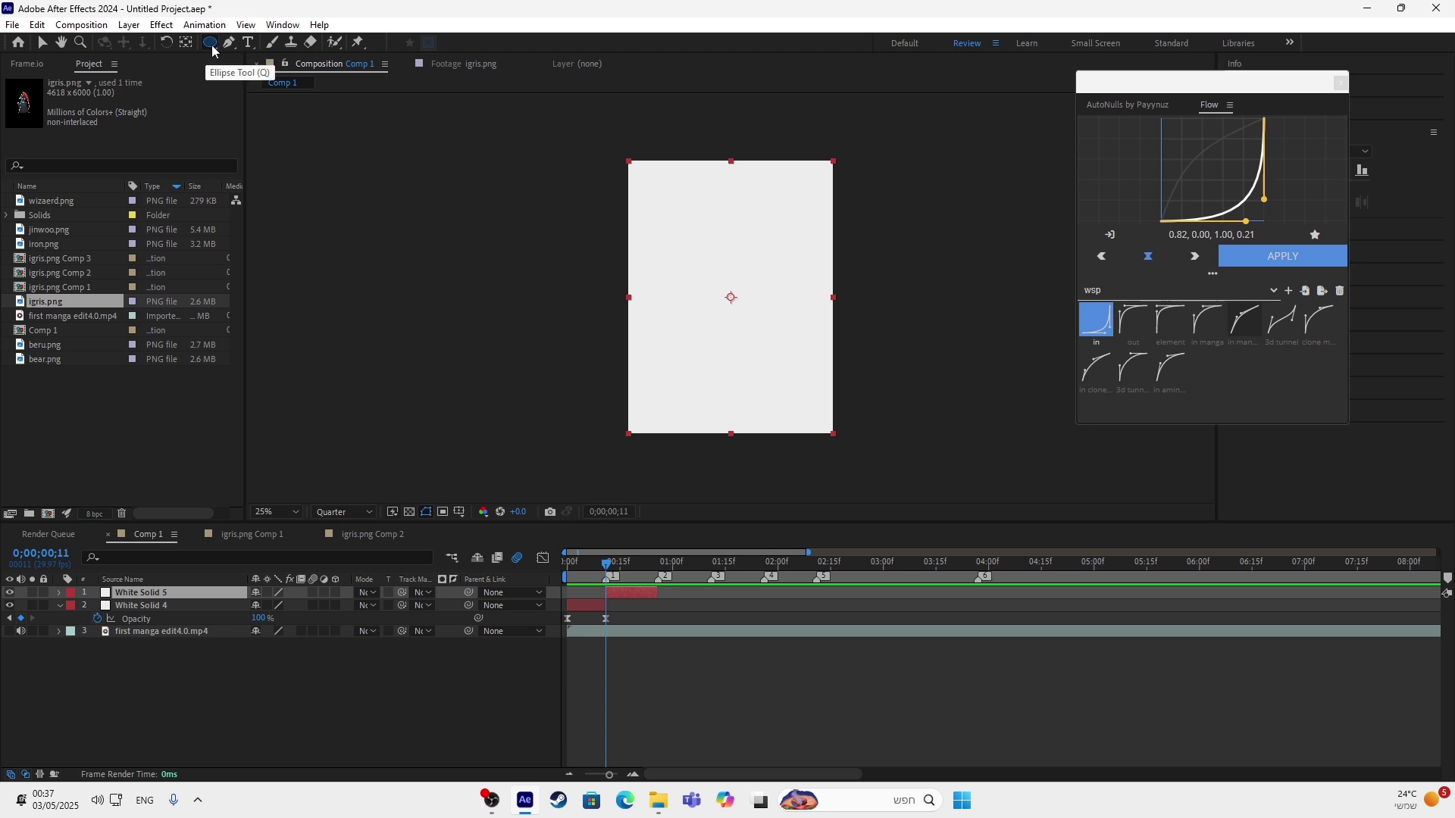
{"action": "left_click", "coordinate": [211, 43]}
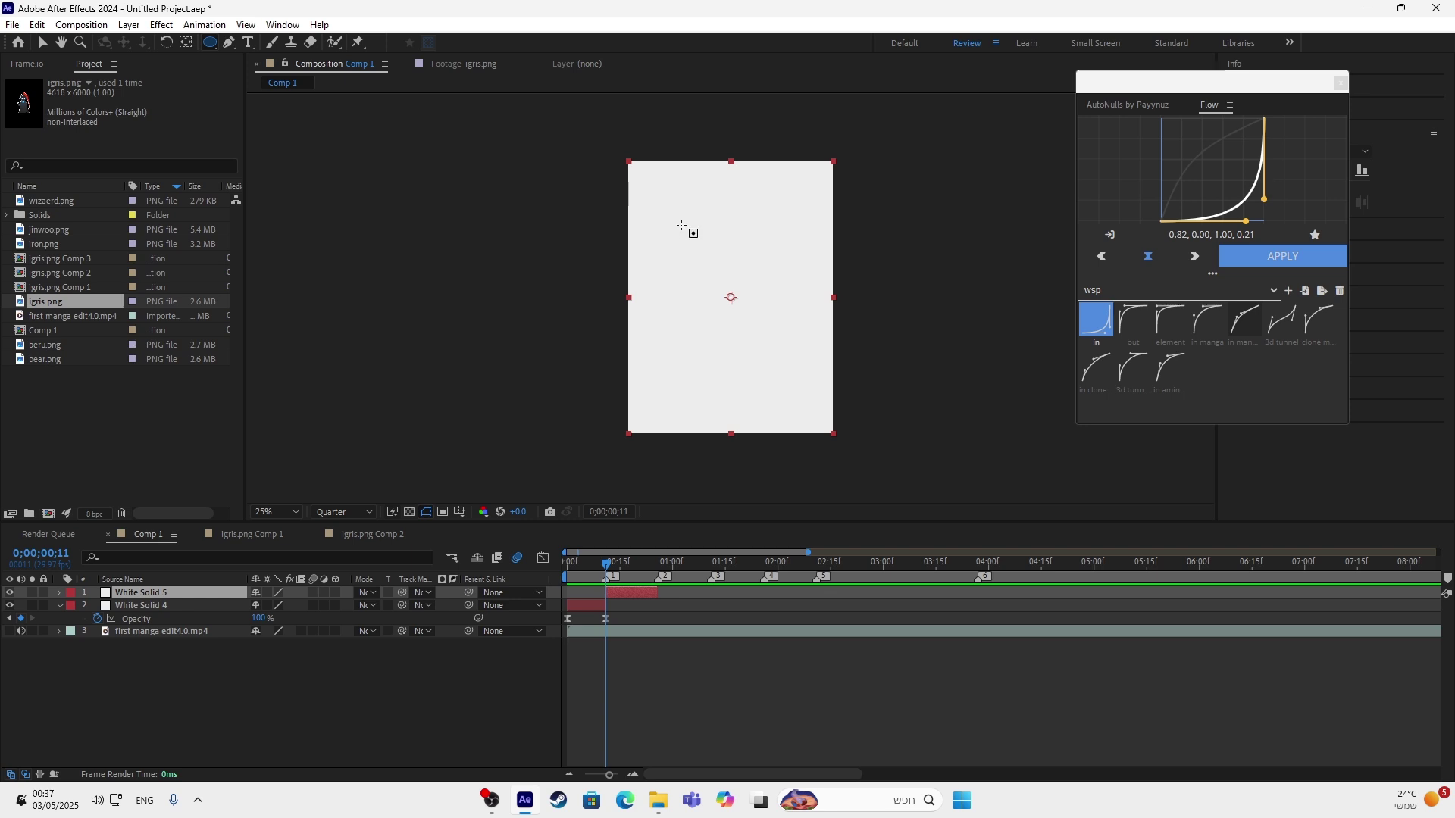
Try masking the solid with an inverted ellipse slightly above its centre, and delete the trial masks.
{"action": "left_click_drag", "start_coordinate": [681, 236], "coordinate": [782, 330]}
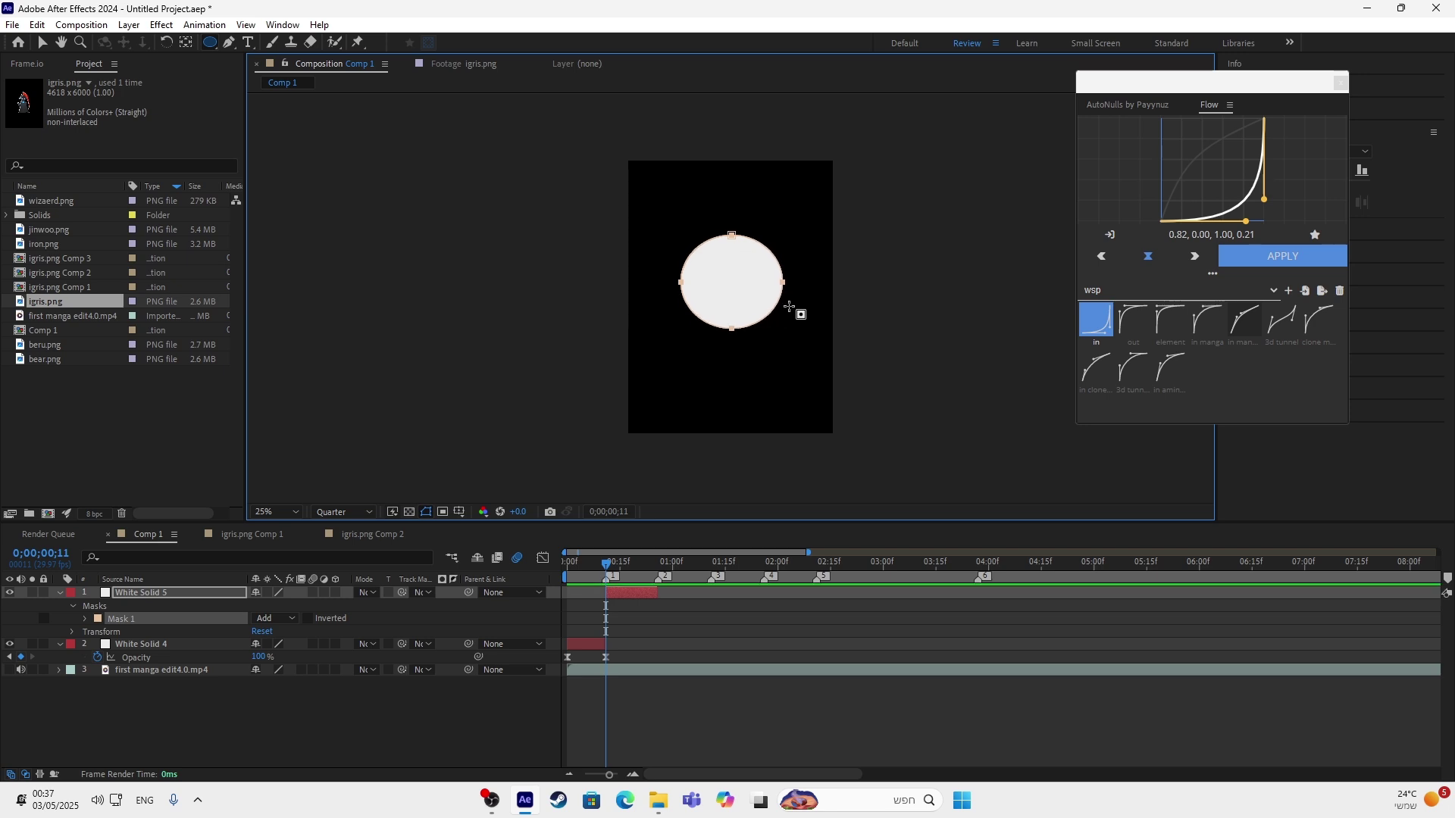
{"action": "left_click", "coordinate": [307, 618]}
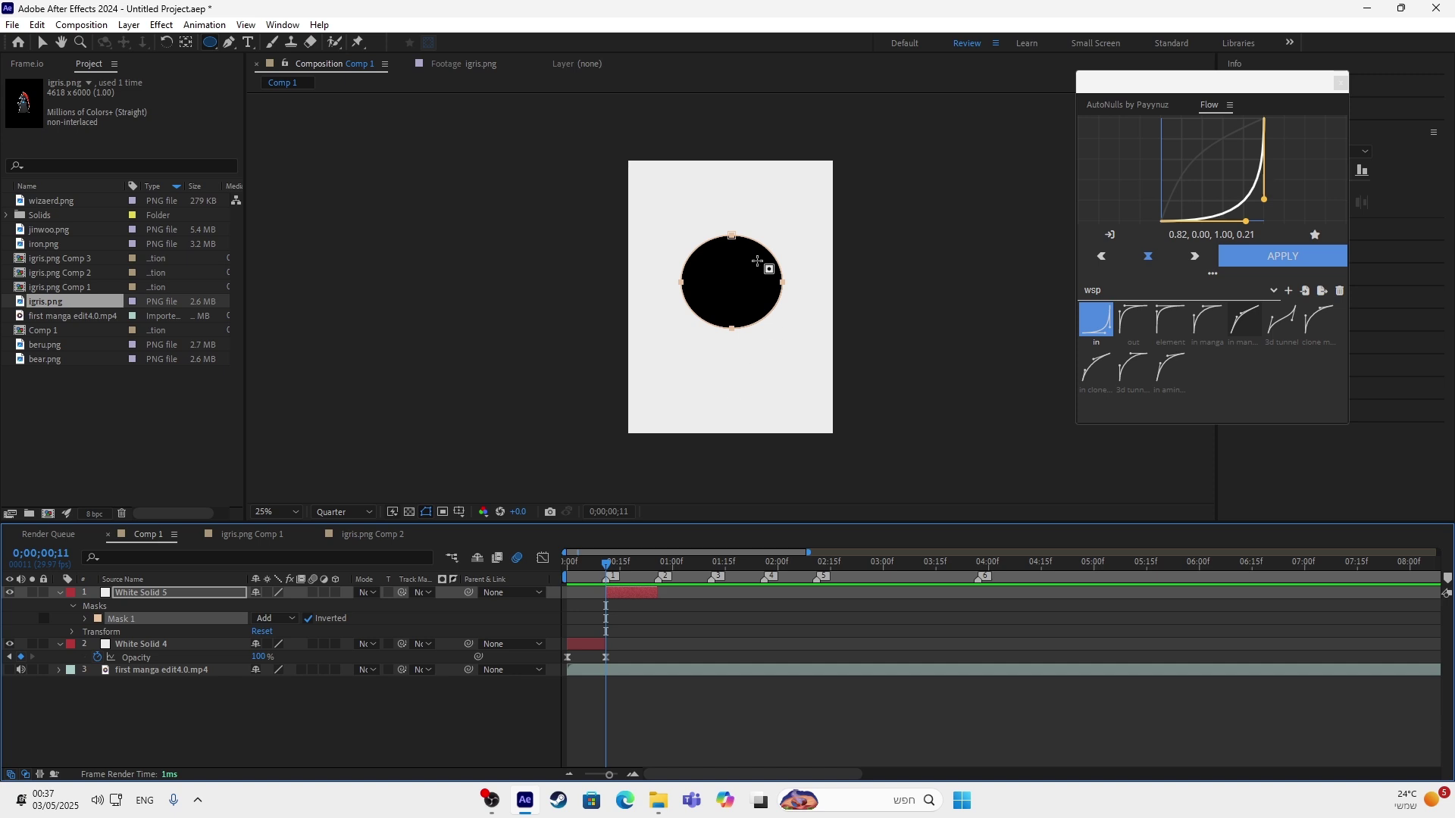
{"action": "key", "text": "Delete"}
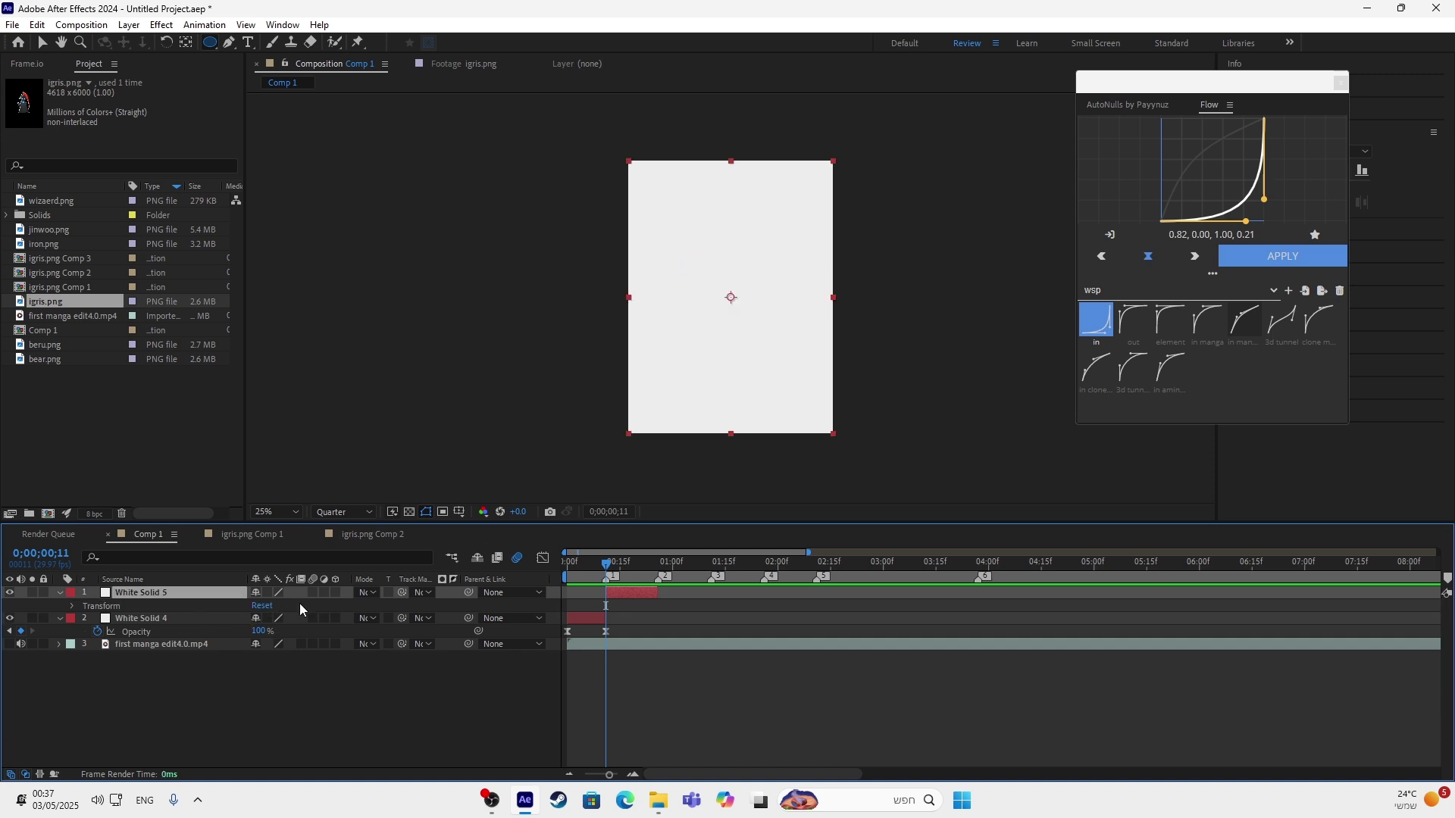
{"action": "mouse_move", "coordinate": [676, 230]}
{"action": "left_mouse_down"}
{"action": "mouse_move", "coordinate": [727, 310]}
{"action": "mouse_move", "coordinate": [745, 310]}
{"action": "left_mouse_up"}
{"action": "key", "text": "Delete"}
Draw a nearly circular ellipse mask around the centre of White Solid 5 and invert it.
{"action": "left_click_drag", "start_coordinate": [678, 248], "coordinate": [788, 353]}
{"action": "left_click", "coordinate": [313, 621]}
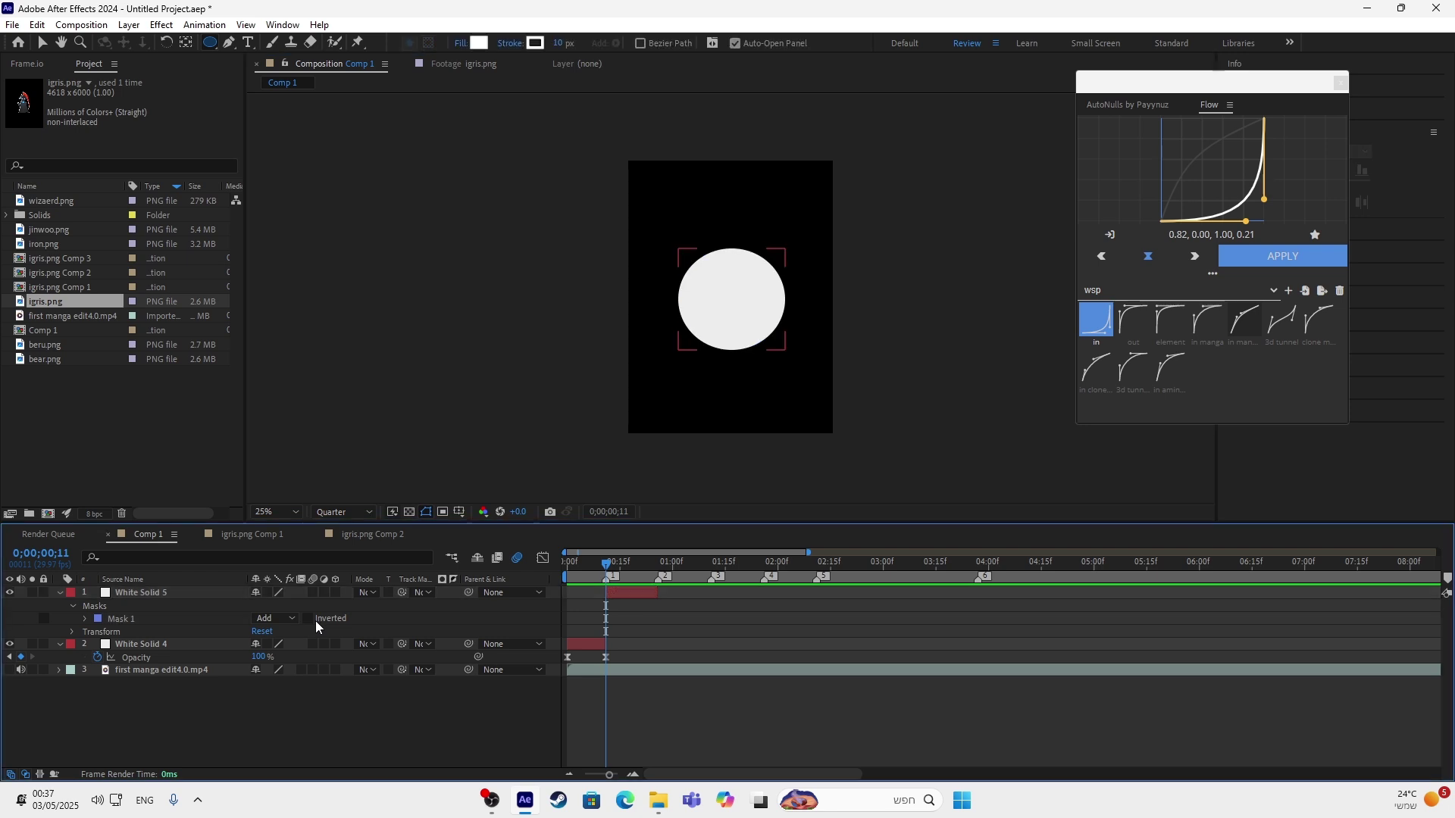
{"action": "left_click", "coordinate": [309, 619]}
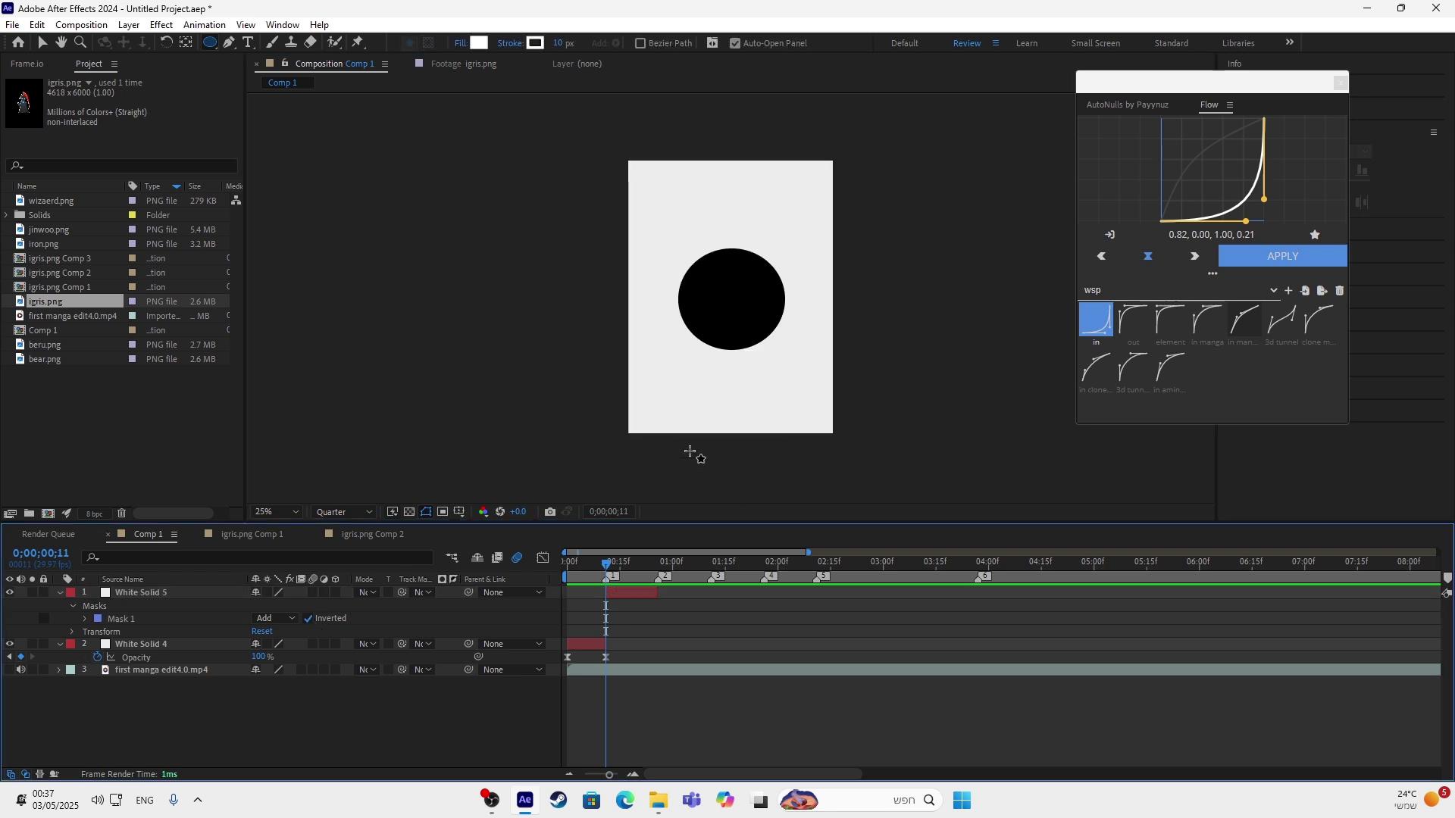
Animate White Solid 5's Mask Expansion from 0 px at marker 1 to 662 px one frame before marker 2.
{"action": "left_click", "coordinate": [85, 619]}
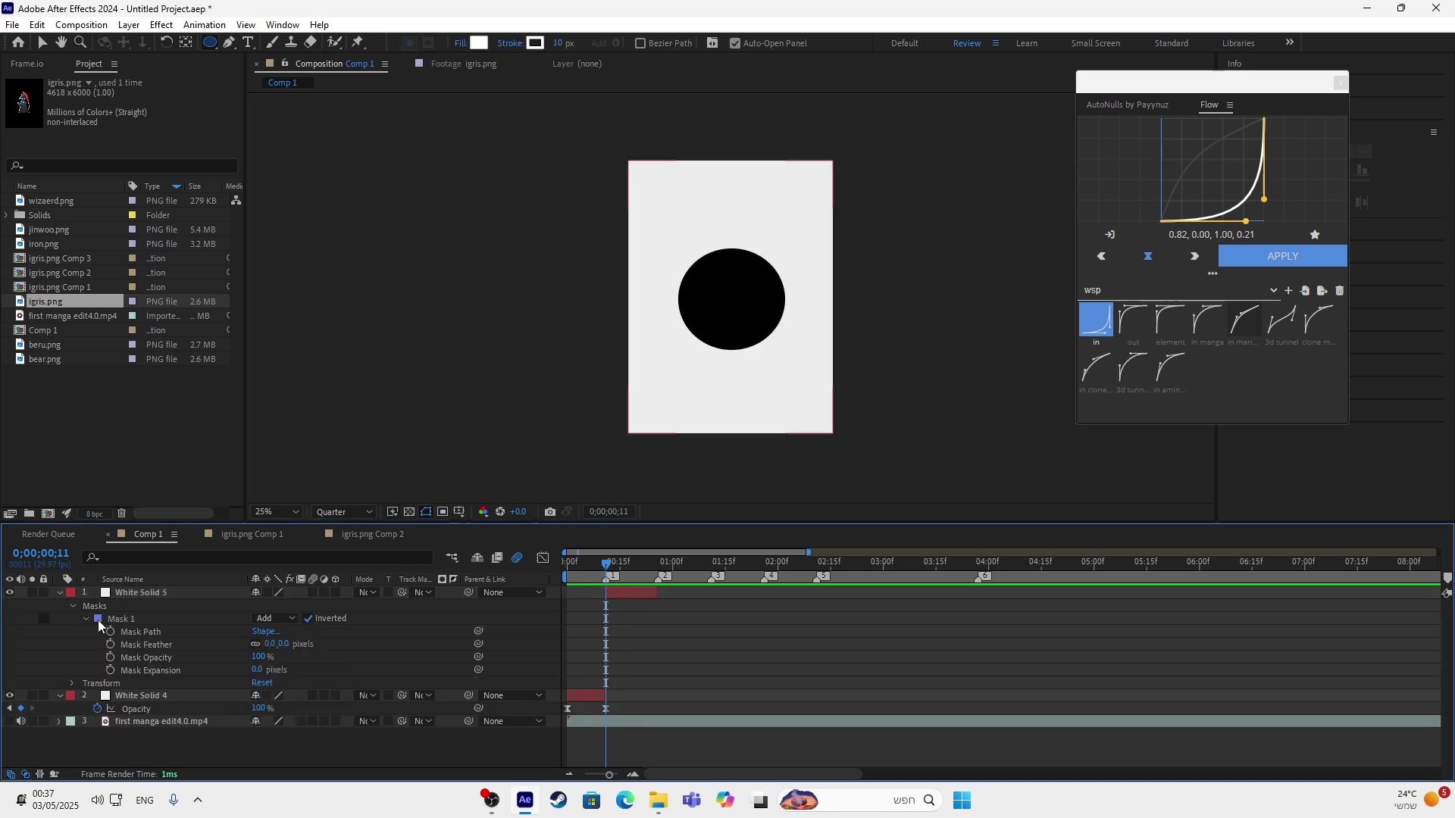
{"action": "left_click", "coordinate": [110, 671]}
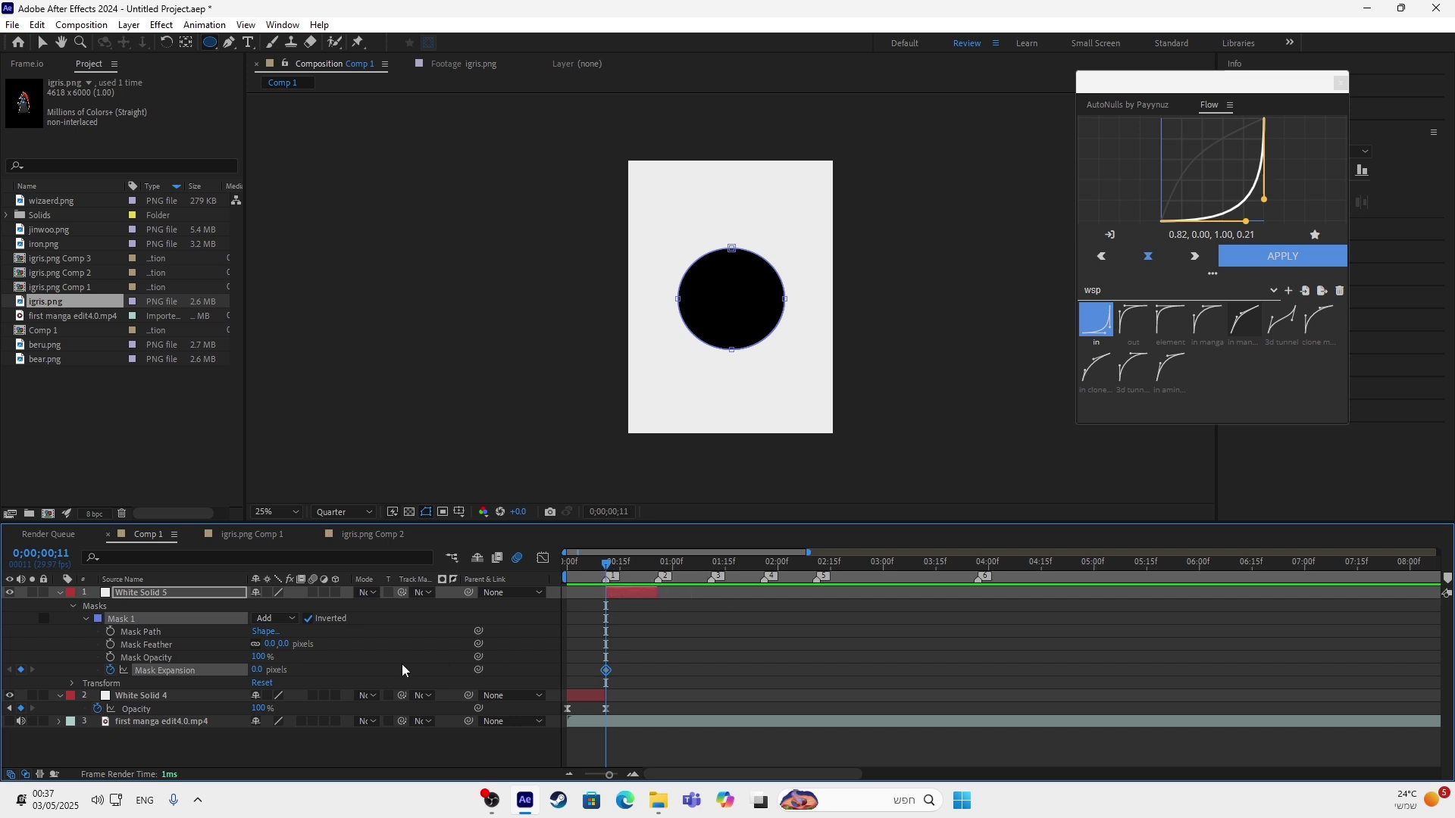
{"action": "left_click_drag", "start_coordinate": [612, 573], "coordinate": [648, 574]}
{"action": "right_click", "coordinate": [658, 581]}
{"action": "left_click", "coordinate": [699, 634]}
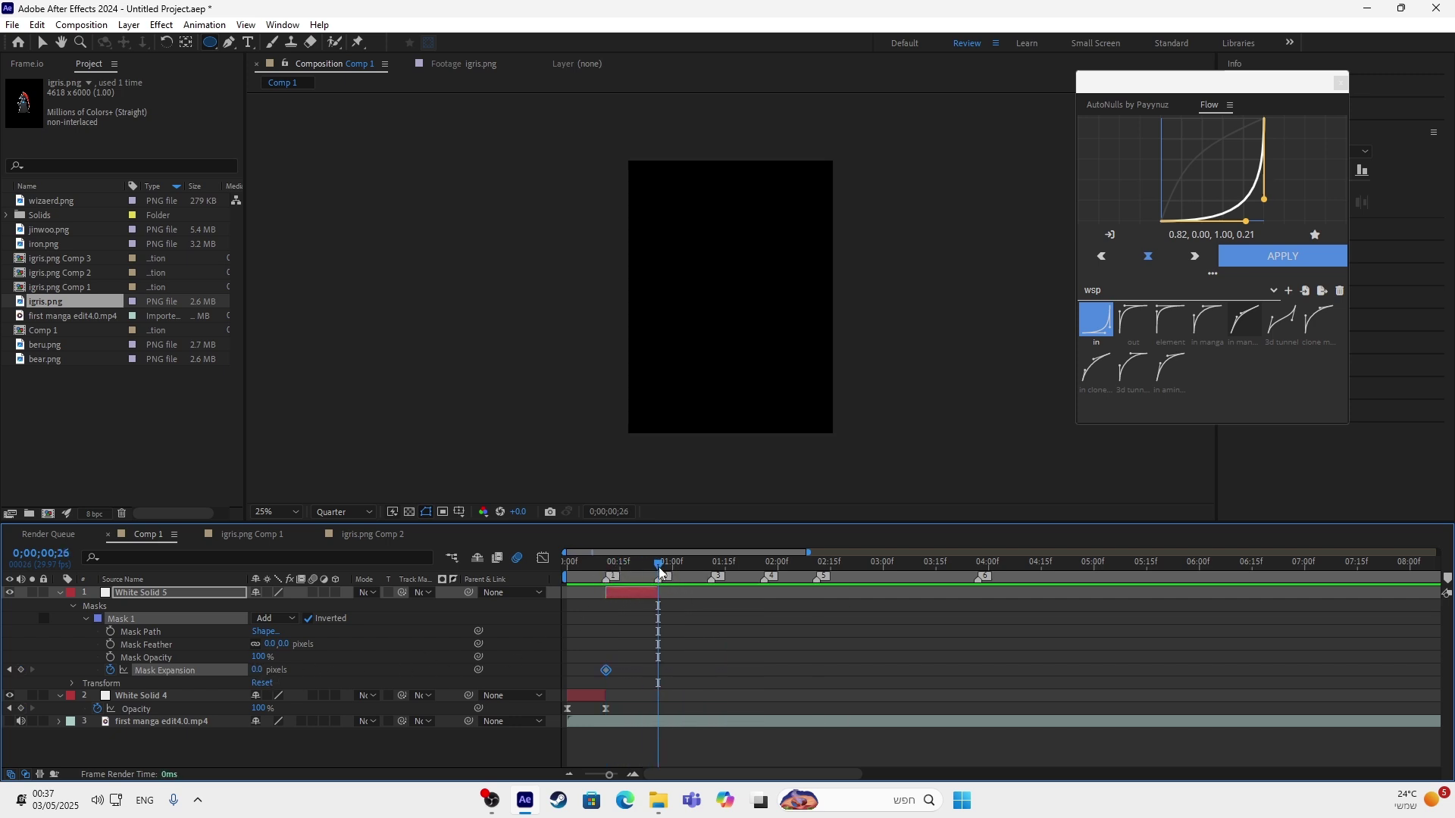
{"action": "left_click_drag", "start_coordinate": [656, 574], "coordinate": [654, 574]}
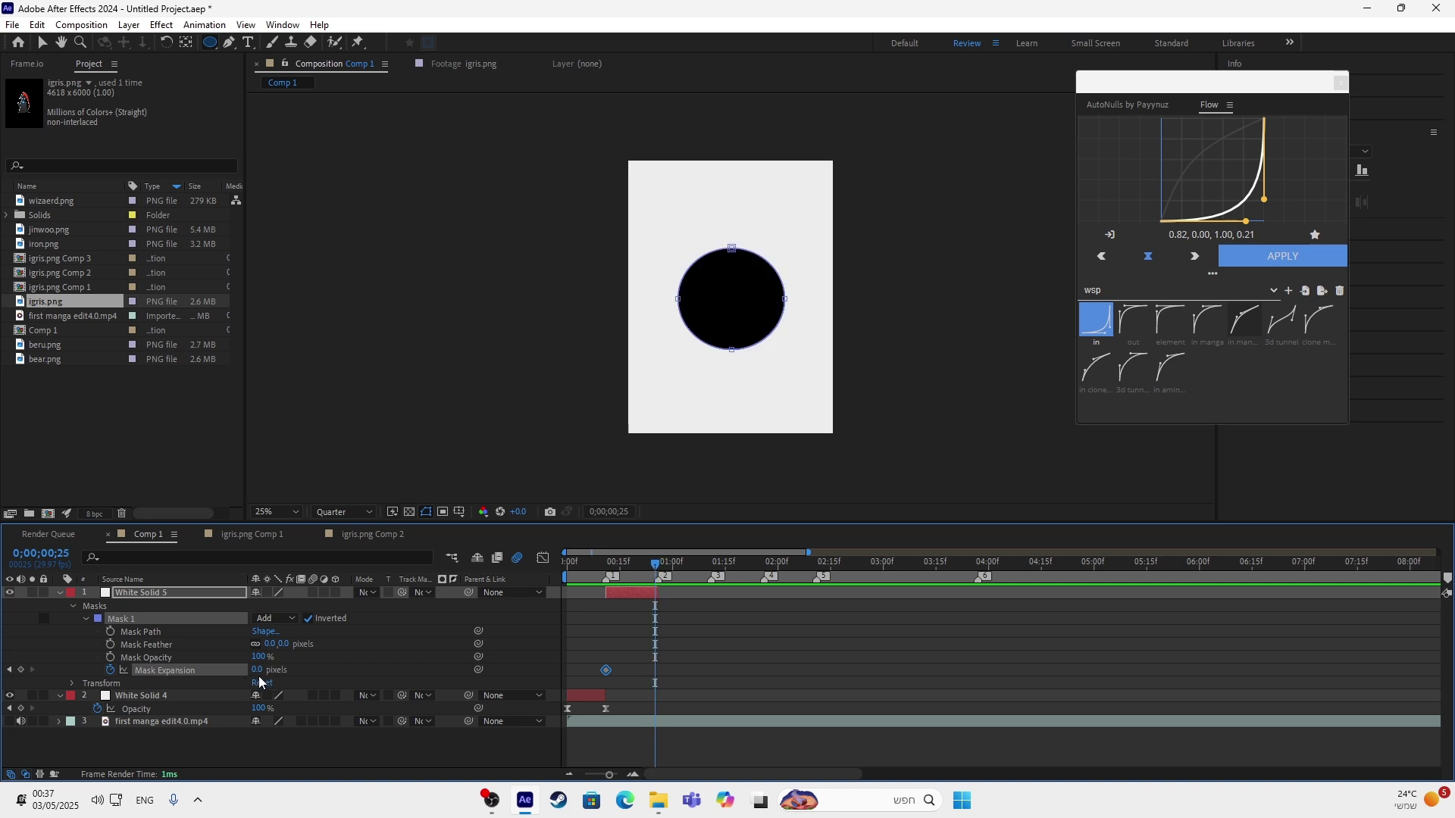
{"action": "left_click_drag", "start_coordinate": [257, 668], "coordinate": [731, 654]}
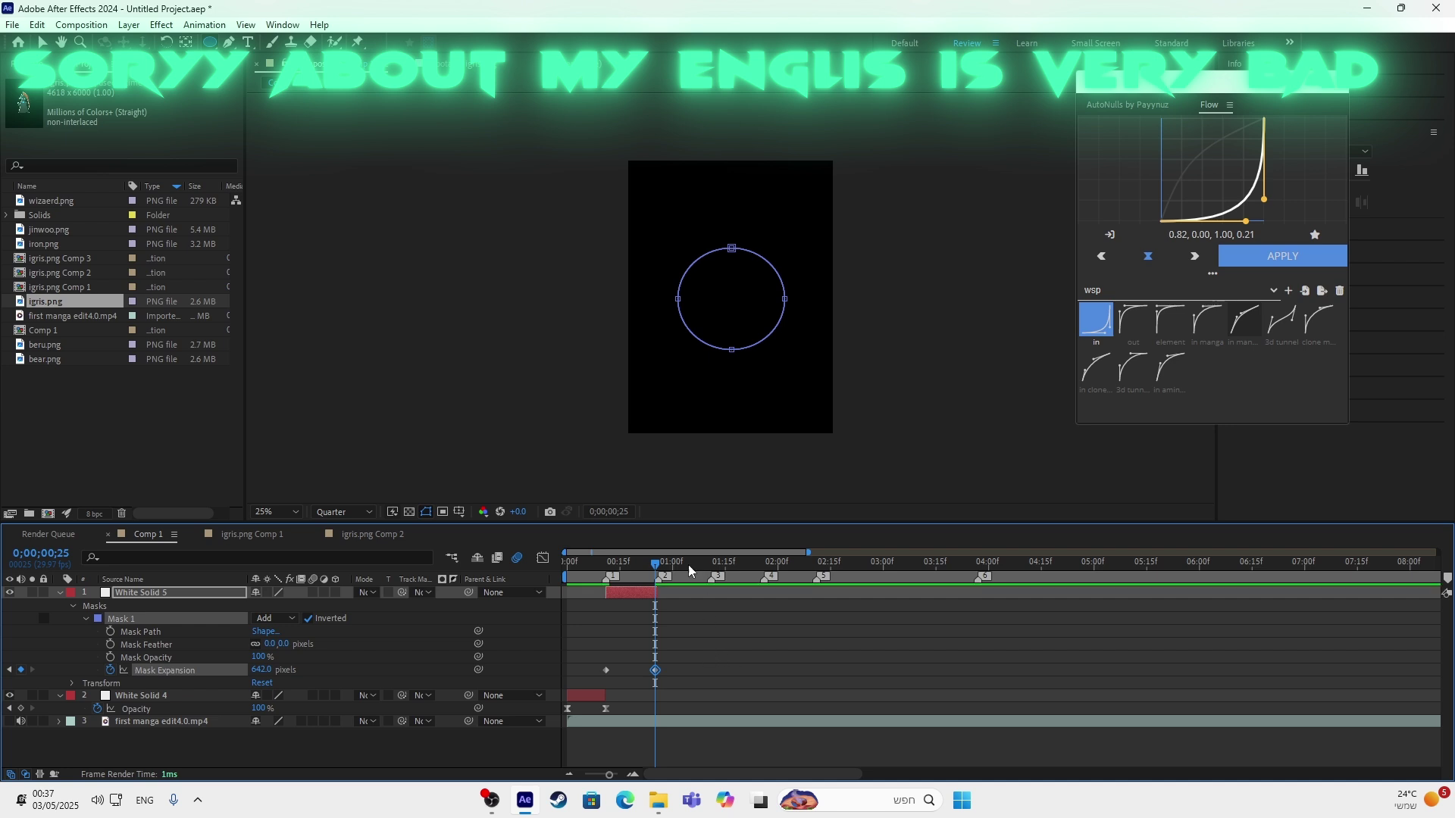
{"action": "left_click_drag", "start_coordinate": [262, 669], "coordinate": [277, 670]}
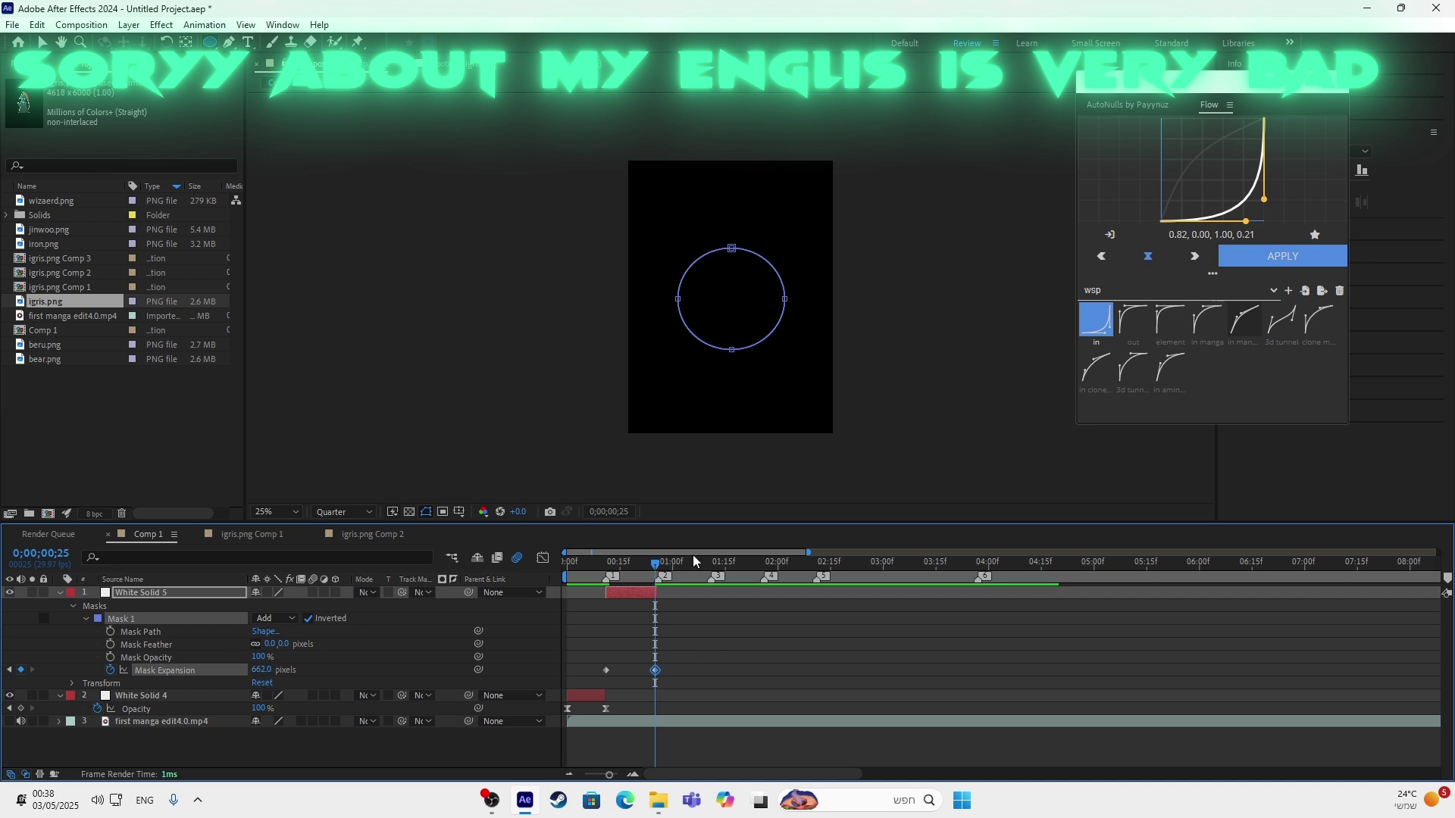
Align the end Mask Expansion keyframe with marker 2 and Easy Ease both keyframes.
{"action": "left_click", "coordinate": [659, 567]}
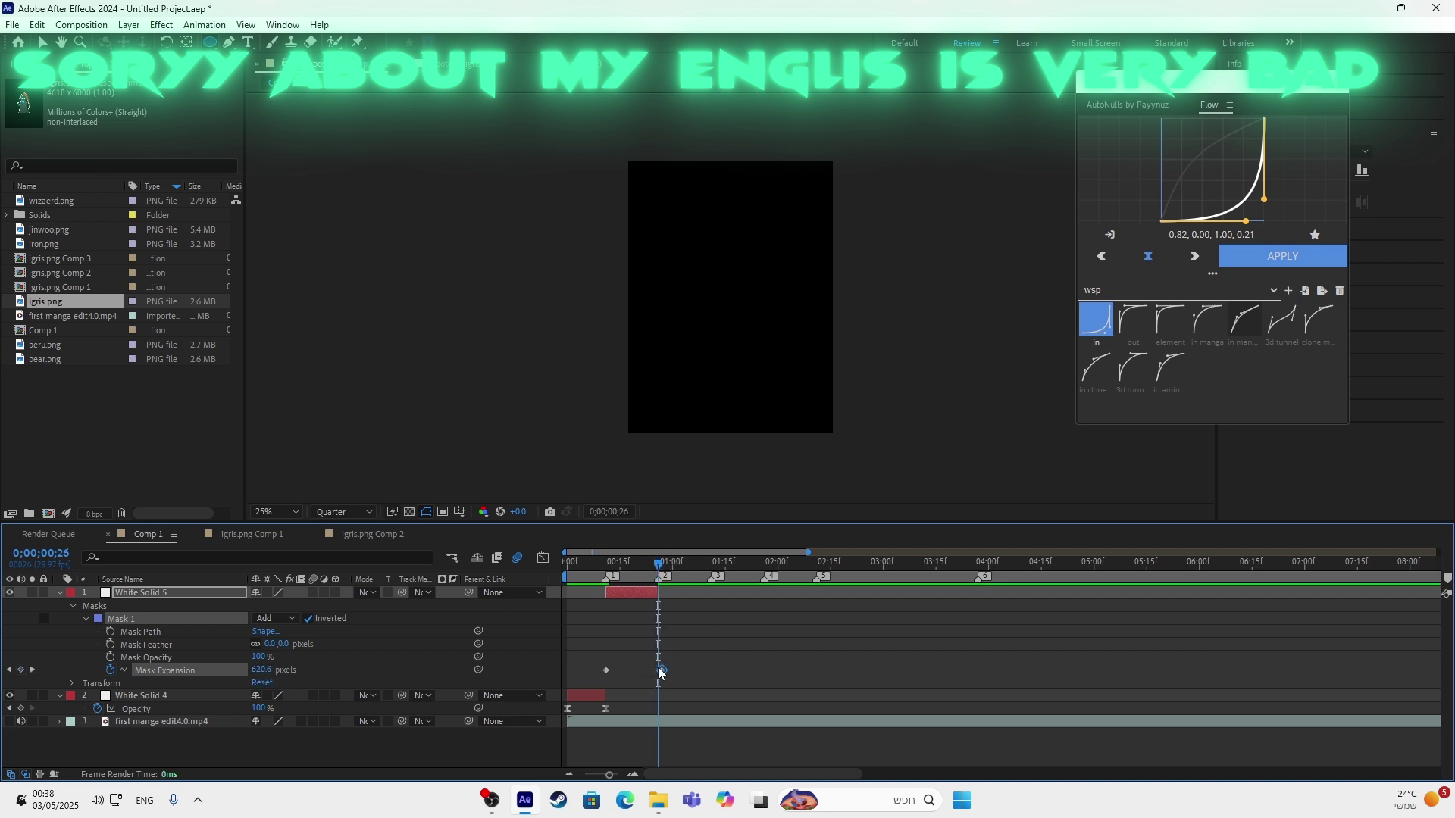
{"action": "left_click_drag", "start_coordinate": [689, 665], "coordinate": [581, 679]}
{"action": "key", "text": "F9"}
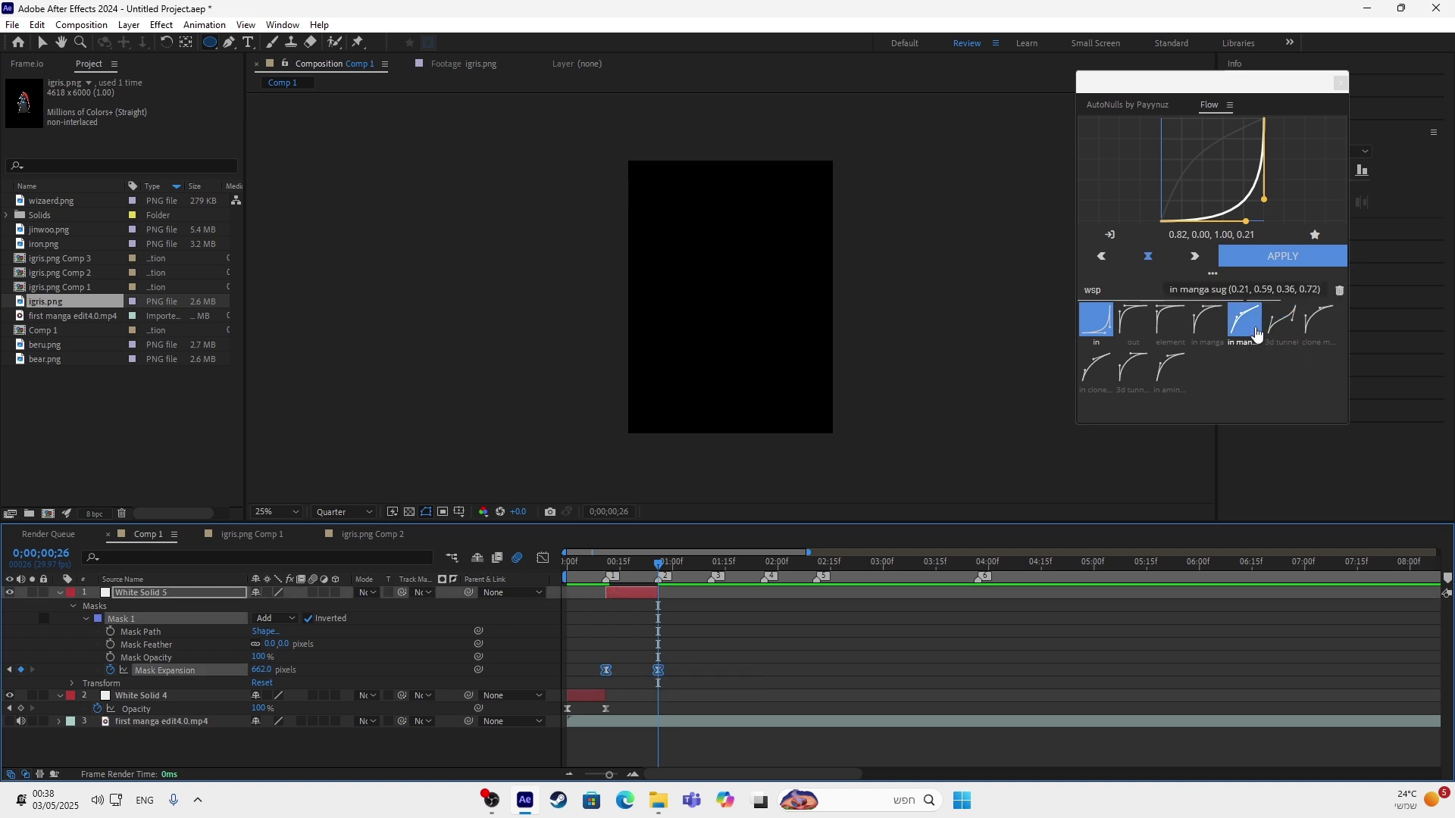
Inspect the Mask Expansion graph and apply the Flow preset "in manga" to the two keyframes.
{"action": "left_click", "coordinate": [1223, 330]}
{"action": "left_click", "coordinate": [1222, 330]}
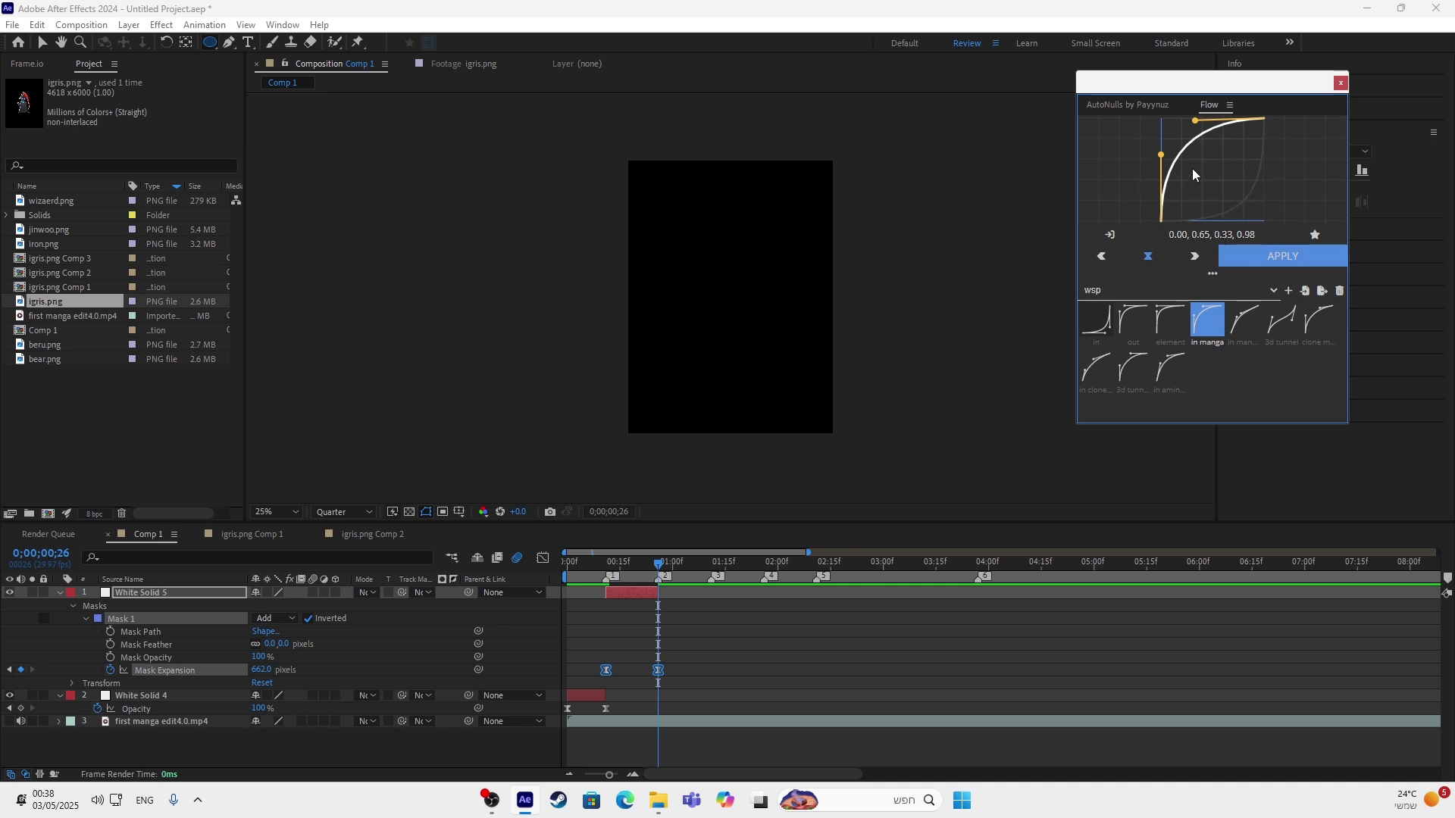
{"action": "left_click", "coordinate": [542, 558]}
{"action": "left_click", "coordinate": [653, 626]}
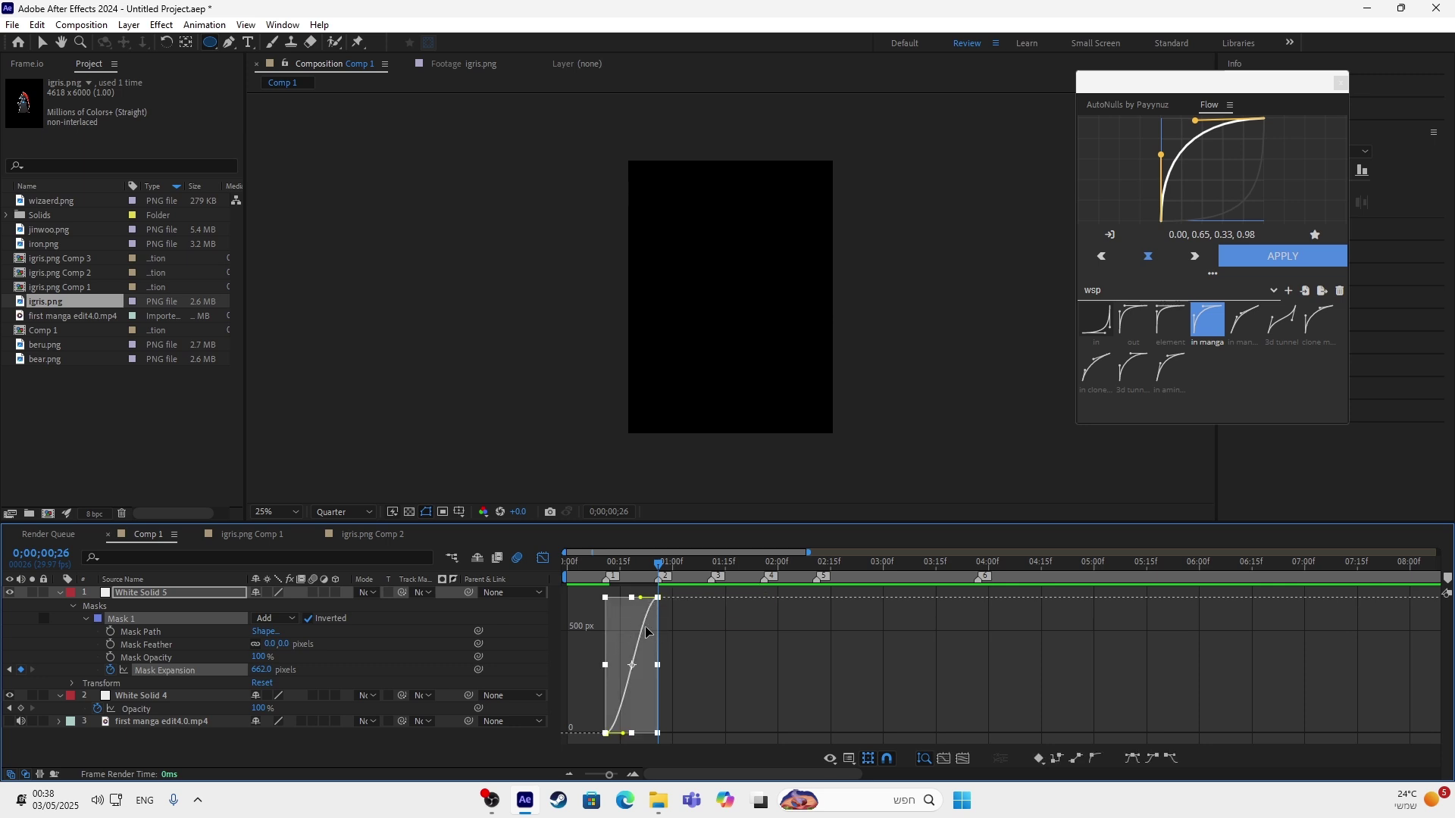
{"action": "left_click", "coordinate": [614, 775]}
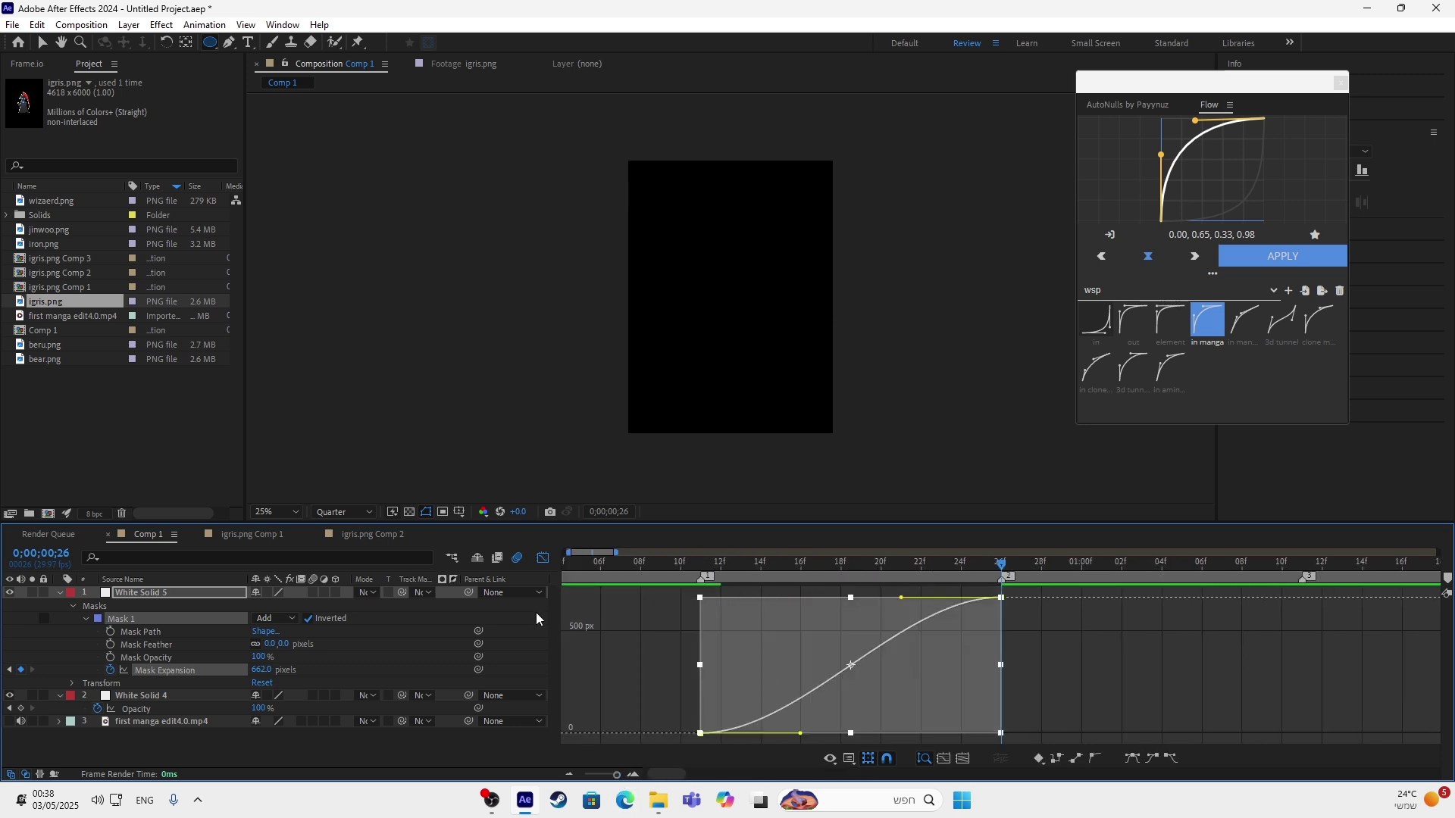
{"action": "left_click", "coordinate": [543, 559]}
{"action": "left_click", "coordinate": [943, 582]}
{"action": "left_click_drag", "start_coordinate": [943, 581], "coordinate": [780, 579]}
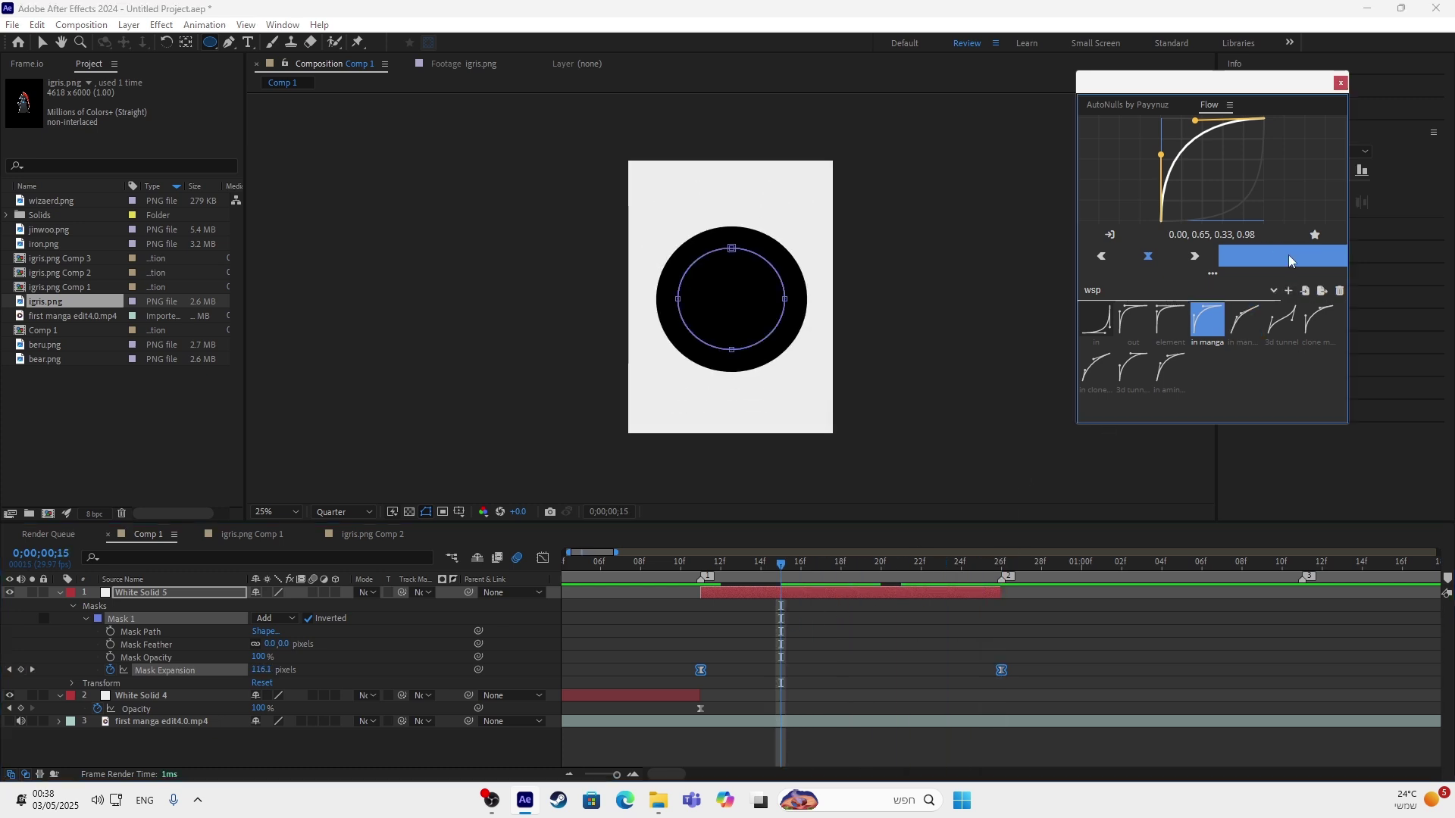
Preview the expanding circle animation starting just before marker 1.
{"action": "left_click_drag", "start_coordinate": [780, 576], "coordinate": [678, 577]}
{"action": "left_click", "coordinate": [727, 612]}
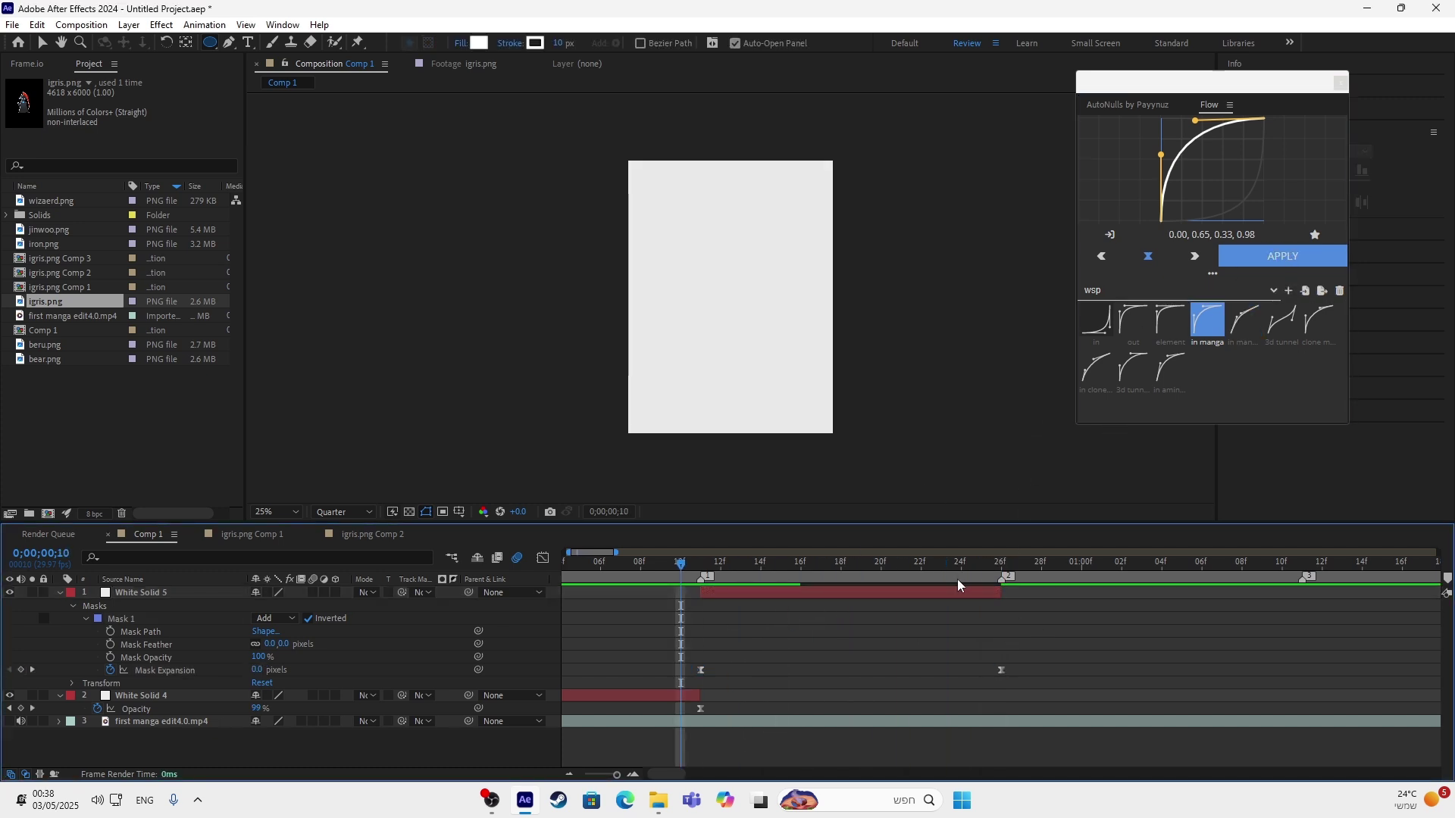
{"action": "key", "text": "space"}
{"action": "key", "text": "space"}
{"action": "left_click_drag", "start_coordinate": [956, 568], "coordinate": [840, 606]}
{"action": "key", "text": "space"}
{"action": "key", "text": "space"}
Return to marker 1 and add a cyan solid in colour 08ECCF directly beneath White Solid 5.
{"action": "left_click_drag", "start_coordinate": [1214, 578], "coordinate": [700, 622]}
{"action": "key", "text": "u"}
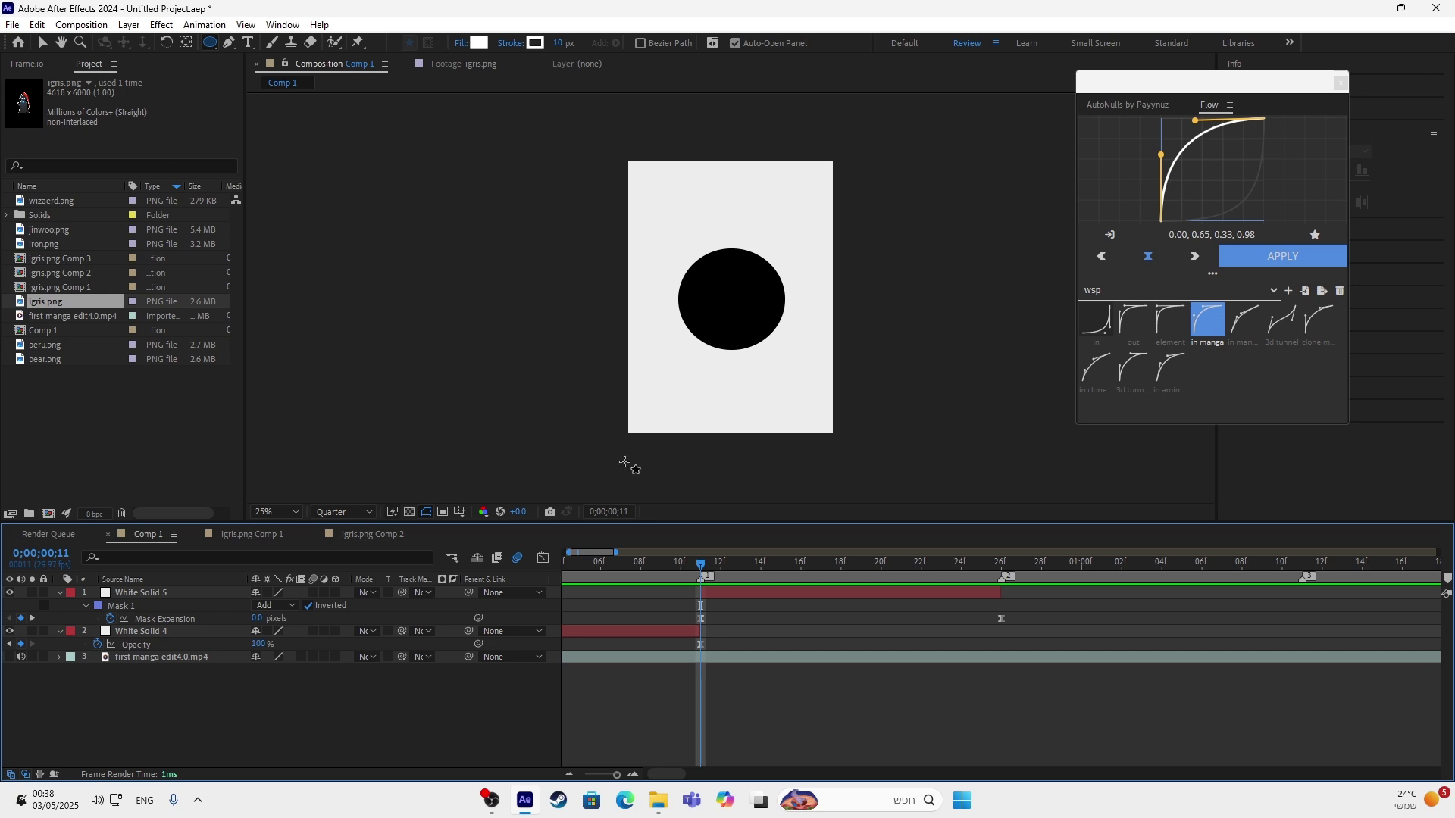
{"action": "left_click", "coordinate": [728, 595]}
{"action": "key", "text": "u"}
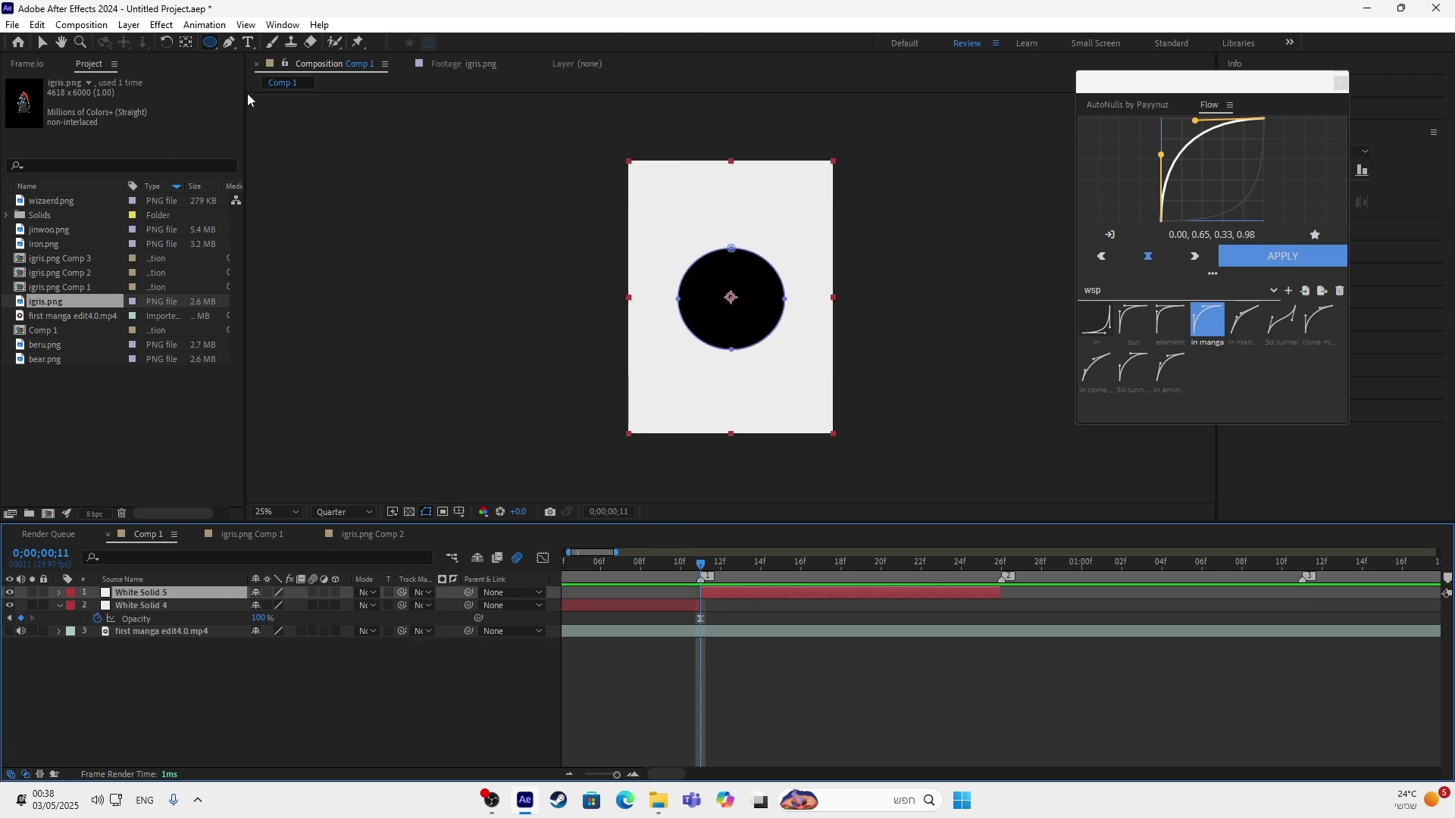
{"action": "left_click", "coordinate": [129, 24]}
{"action": "mouse_move", "coordinate": [118, 44]}
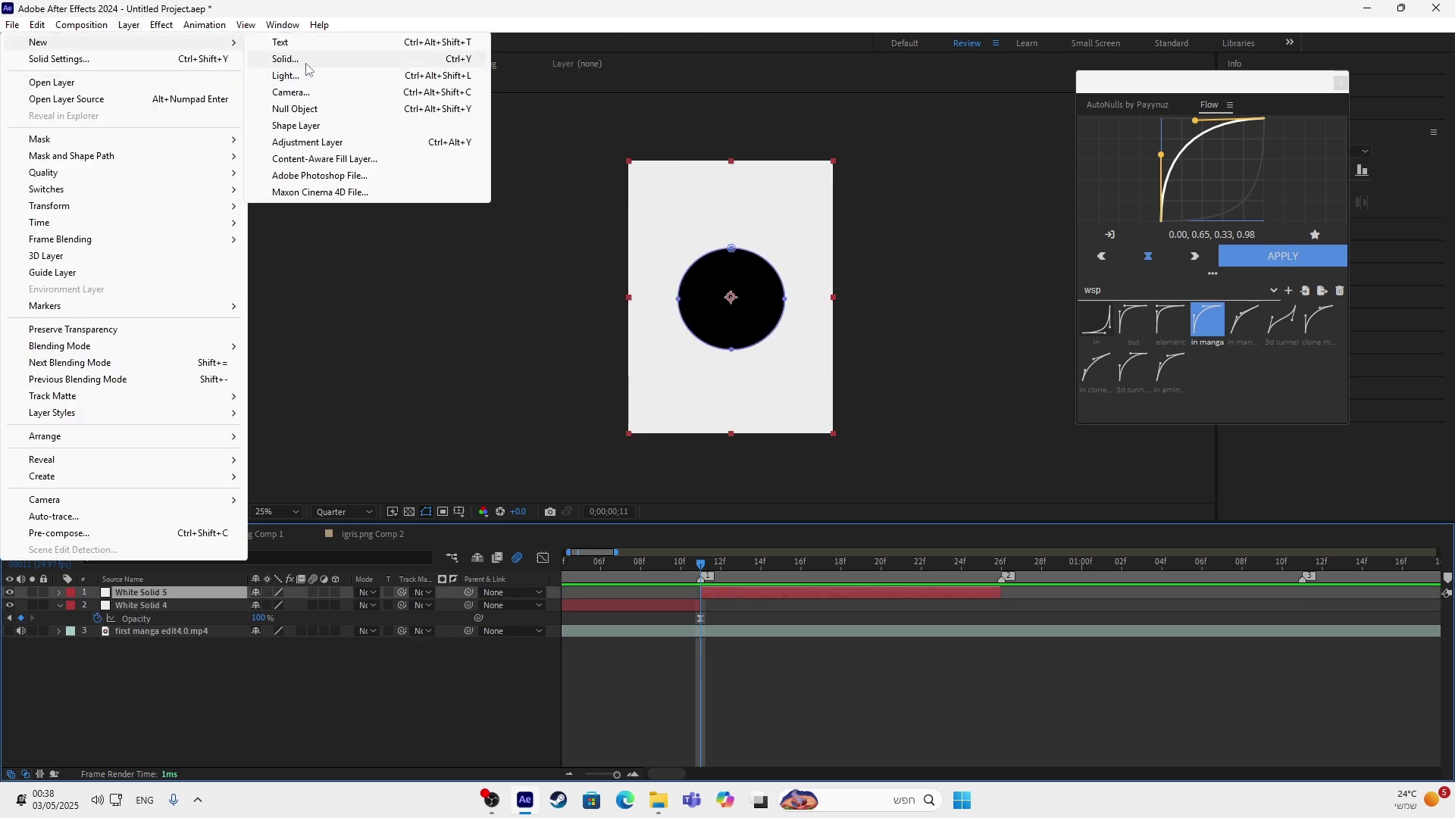
{"action": "left_click", "coordinate": [279, 58]}
{"action": "left_click", "coordinate": [718, 494]}
{"action": "left_click_drag", "start_coordinate": [740, 506], "coordinate": [680, 467]}
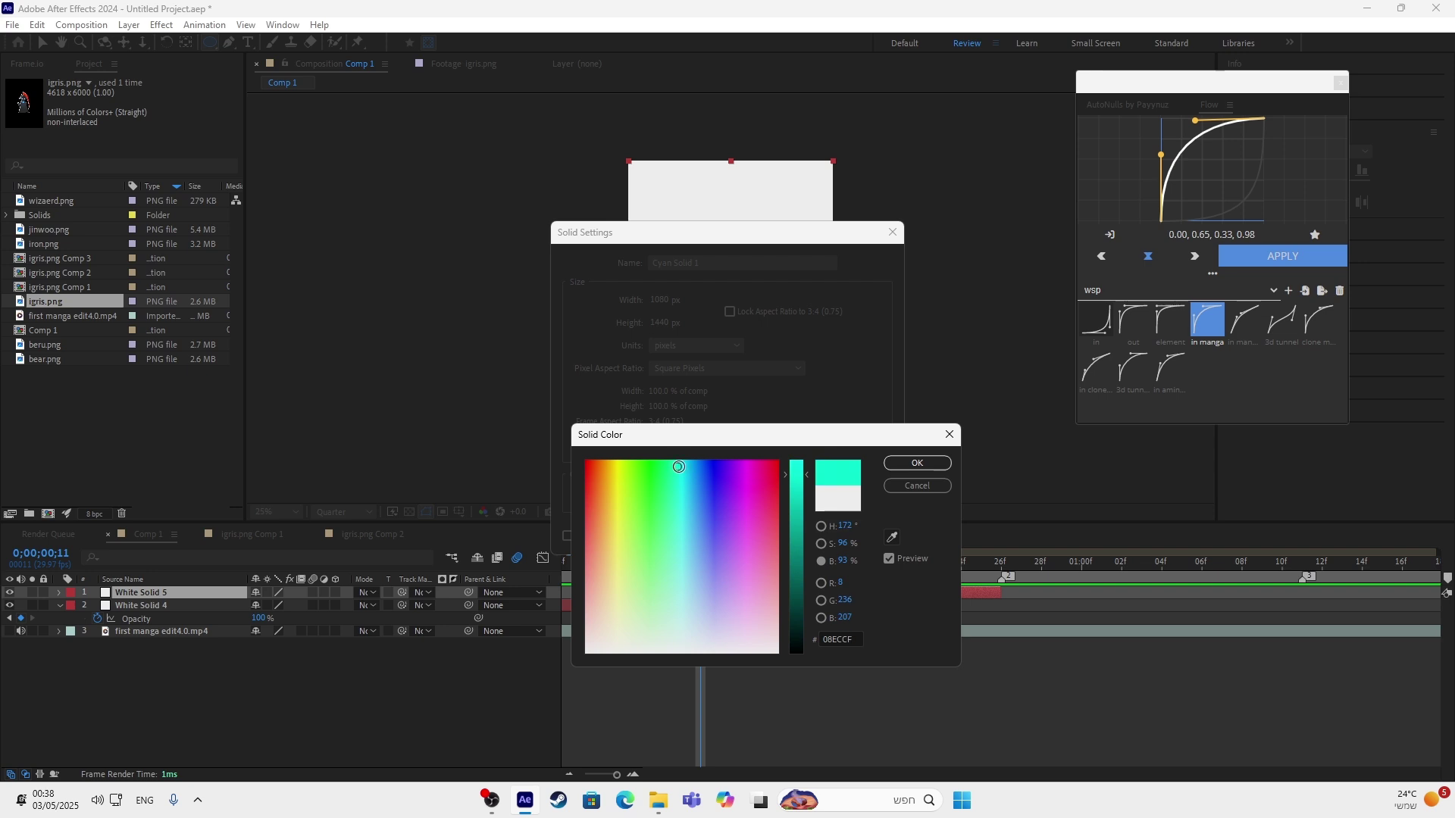
{"action": "left_click", "coordinate": [917, 463]}
{"action": "left_click", "coordinate": [781, 535]}
{"action": "mouse_move", "coordinate": [142, 595]}
{"action": "left_mouse_down"}
{"action": "mouse_move", "coordinate": [143, 617]}
{"action": "mouse_move", "coordinate": [163, 615]}
{"action": "left_mouse_up"}
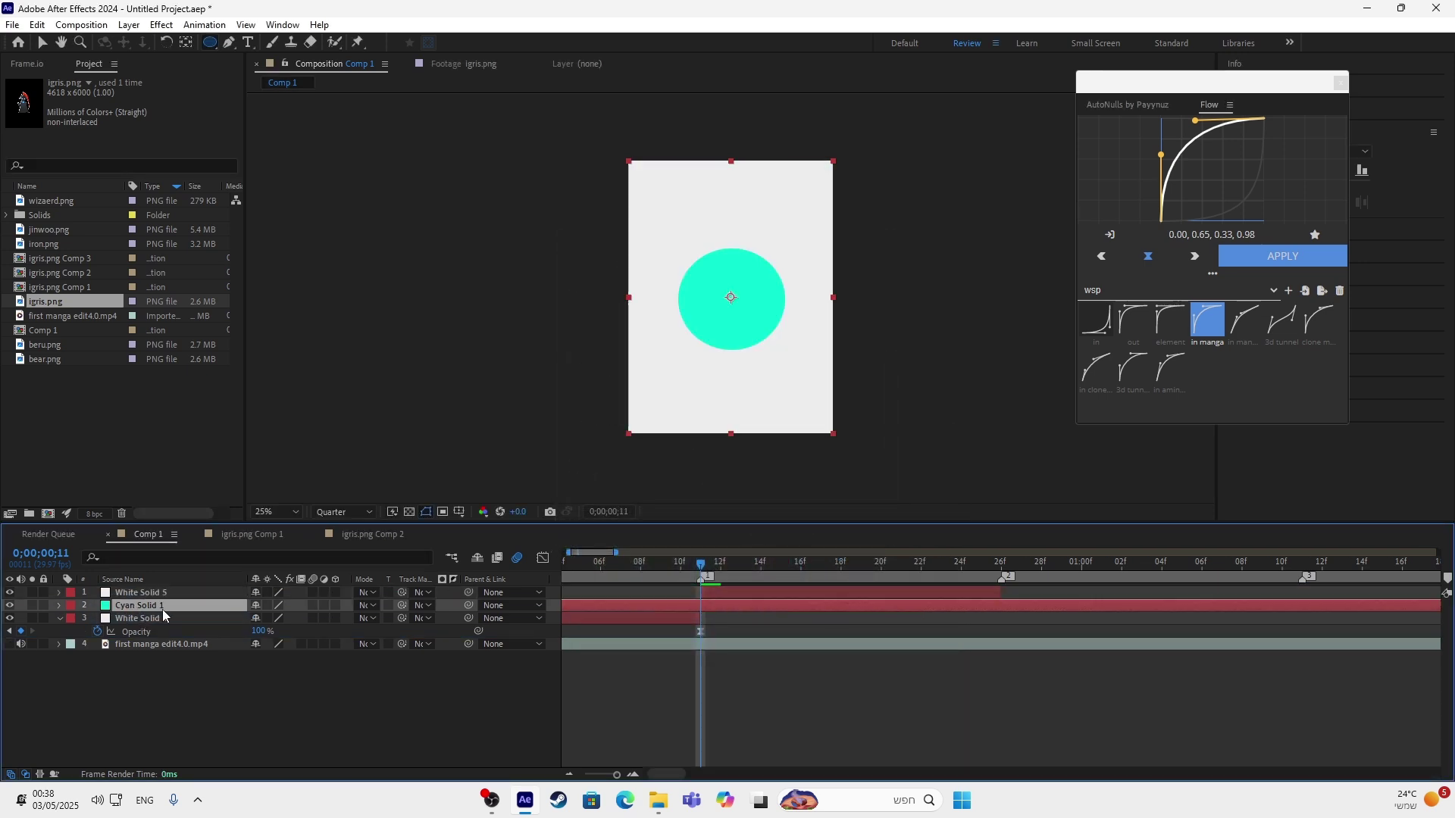
Split the cyan solid at markers 1 and 2, and delete the segment after marker 2.
{"action": "key", "text": "ctrl+shift+d"}
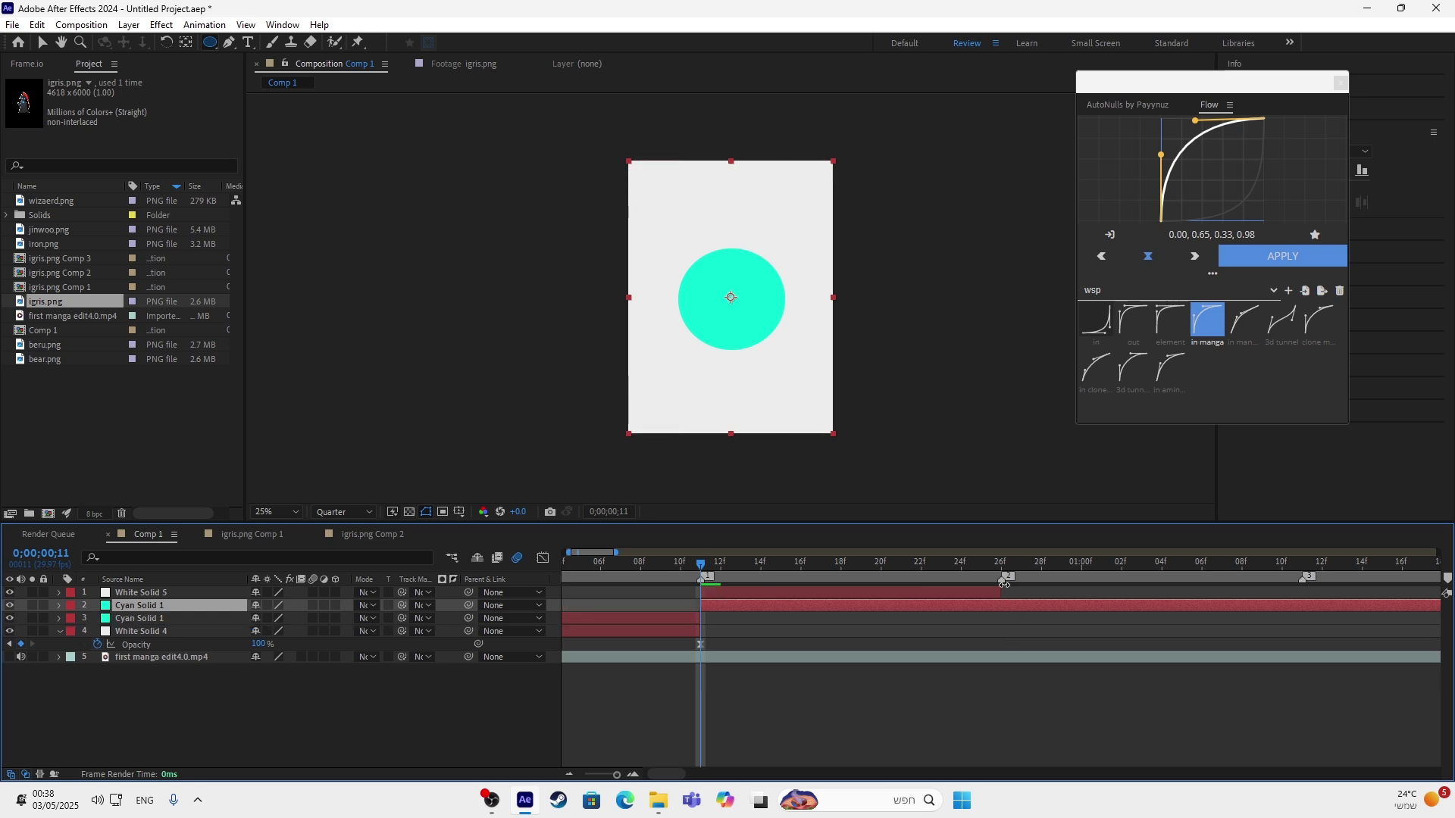
{"action": "right_click", "coordinate": [1001, 579]}
{"action": "left_click", "coordinate": [1036, 631]}
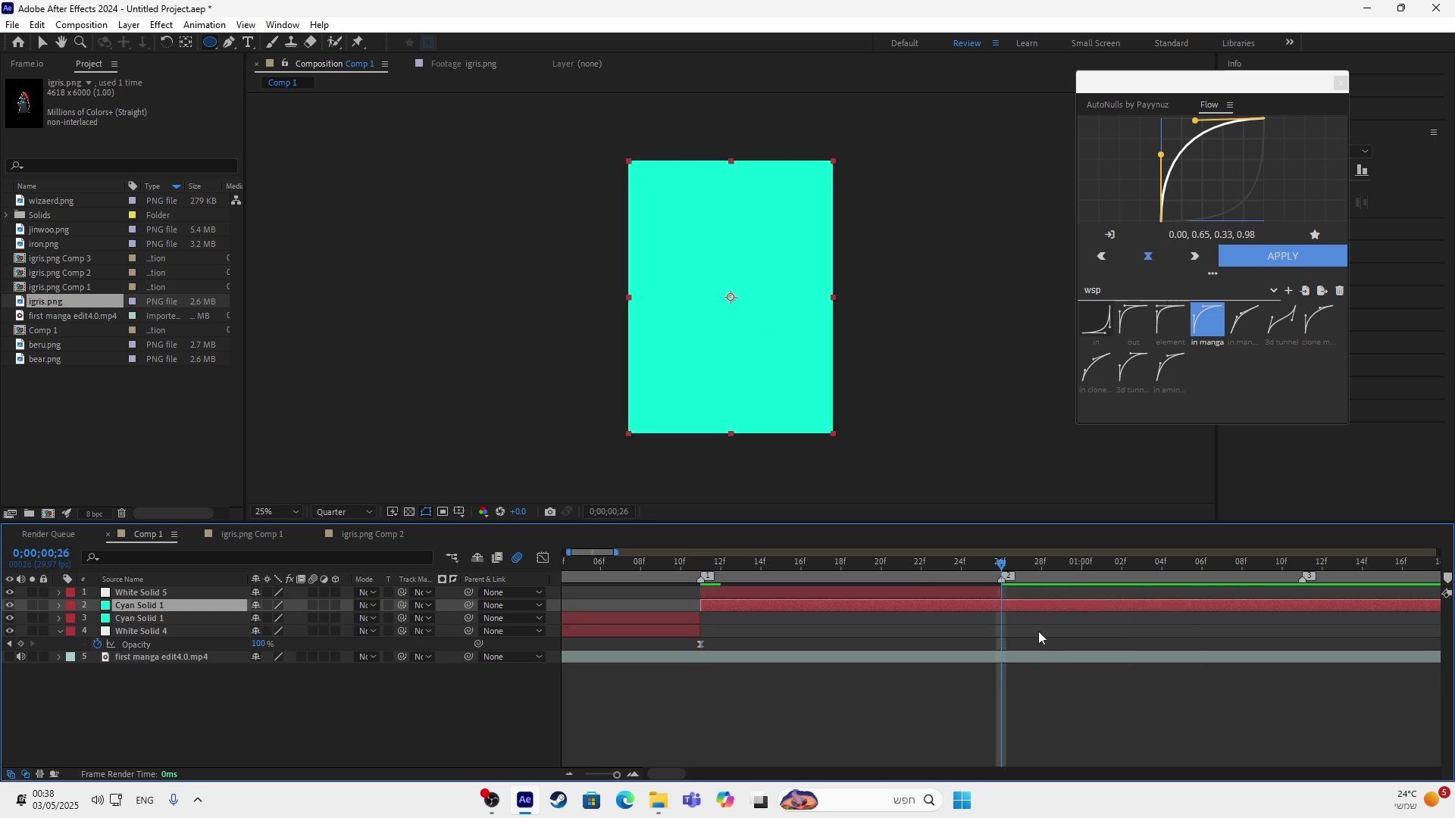
{"action": "key", "text": "ctrl+shift+d"}
{"action": "key", "text": "Delete"}
Return to marker 1, apply Deep Glow to White Solid 5 and enable its Unmult option.
{"action": "left_click_drag", "start_coordinate": [988, 568], "coordinate": [707, 611]}
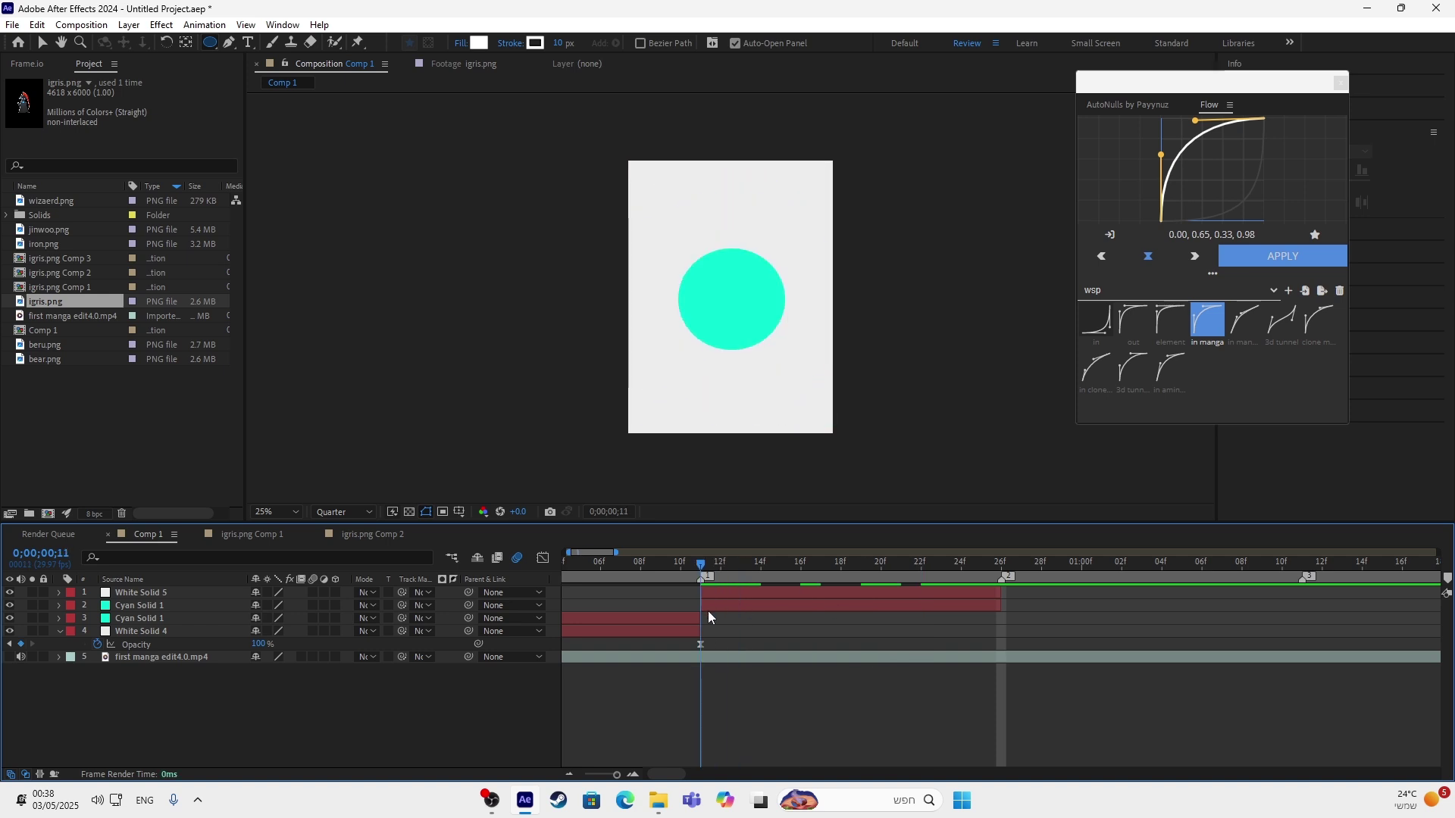
{"action": "left_click", "coordinate": [731, 592]}
{"action": "key", "text": "ctrl+space"}
{"action": "type", "text": "de"}
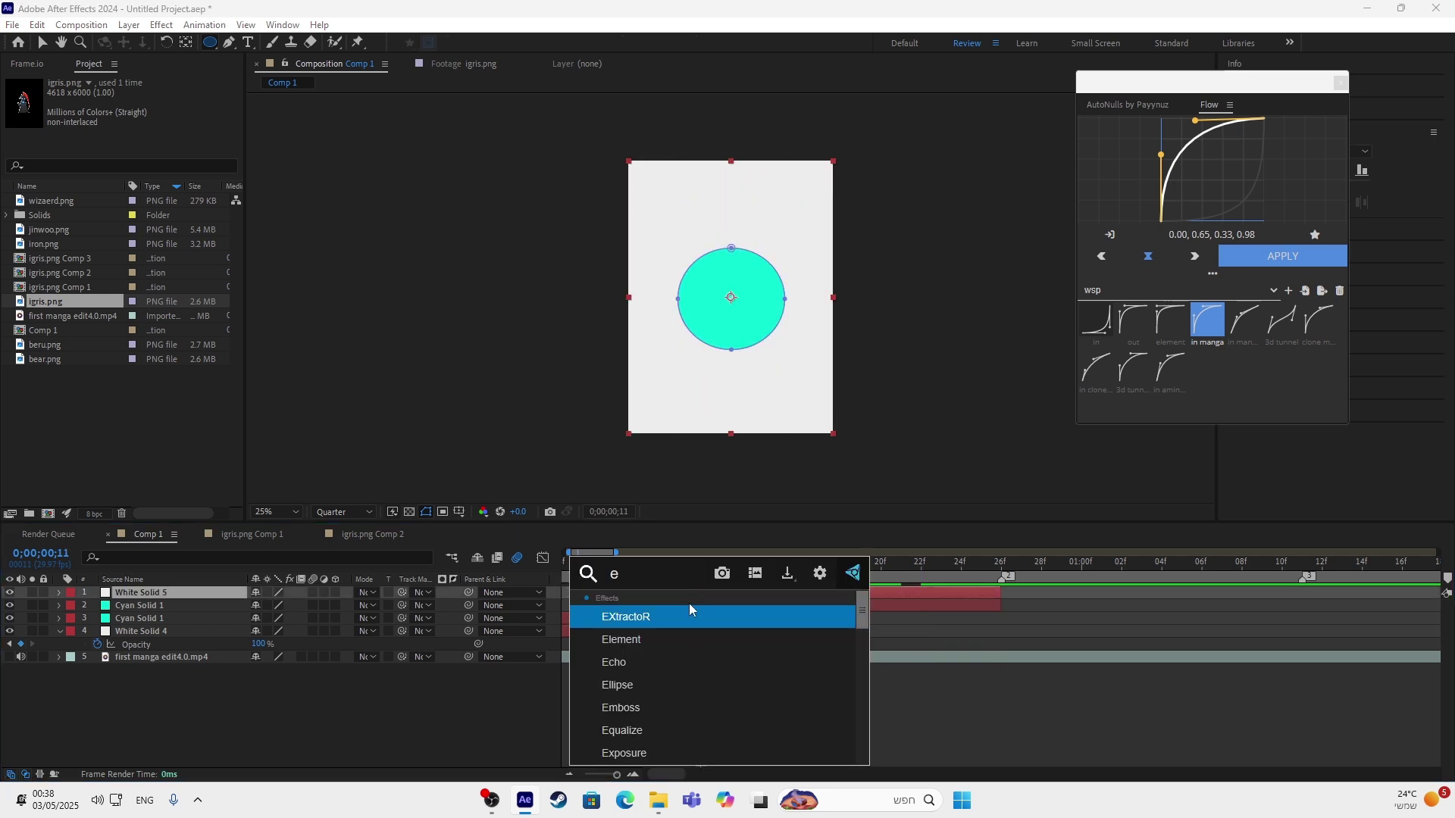
{"action": "type", "text": "ep"}
{"action": "left_click", "coordinate": [665, 613]}
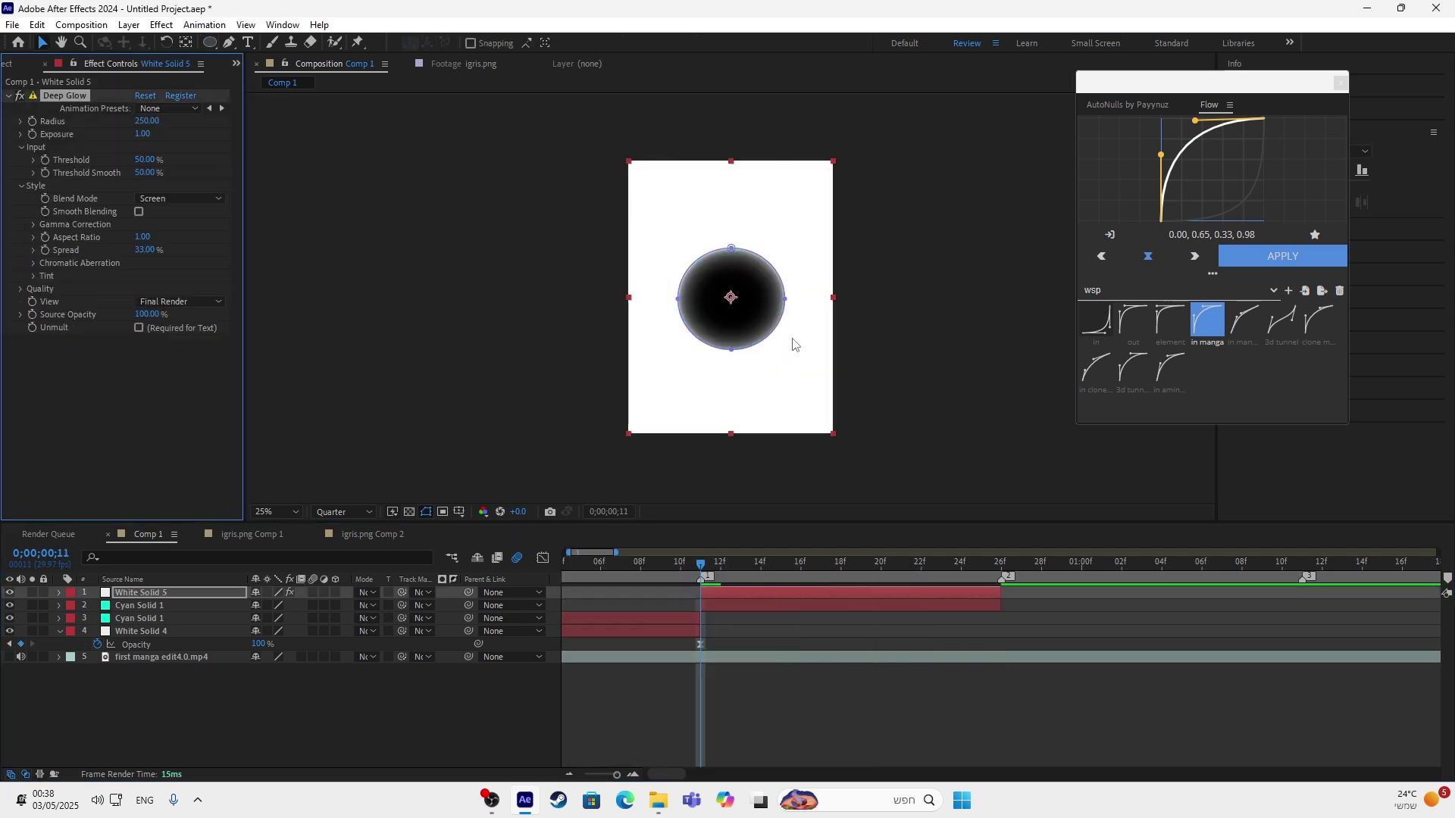
{"action": "left_click", "coordinate": [138, 329]}
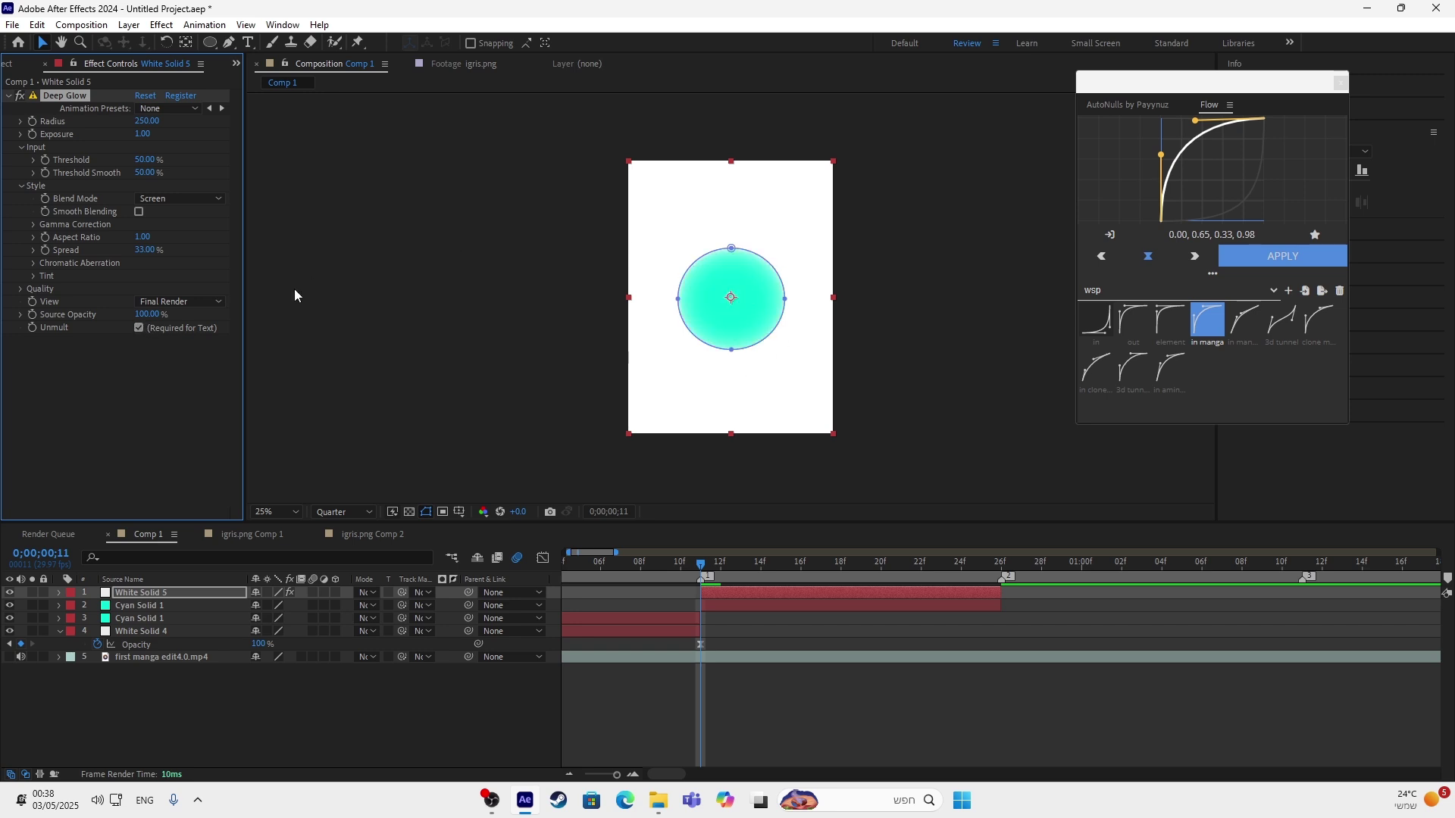
Apply Deep Glow to the cyan solid between markers 1 and 2, enable Unmult, and preview the result.
{"action": "left_click", "coordinate": [756, 604]}
{"action": "key", "text": "ctrl+space"}
{"action": "type", "text": "dee"}
{"action": "left_click", "coordinate": [713, 618]}
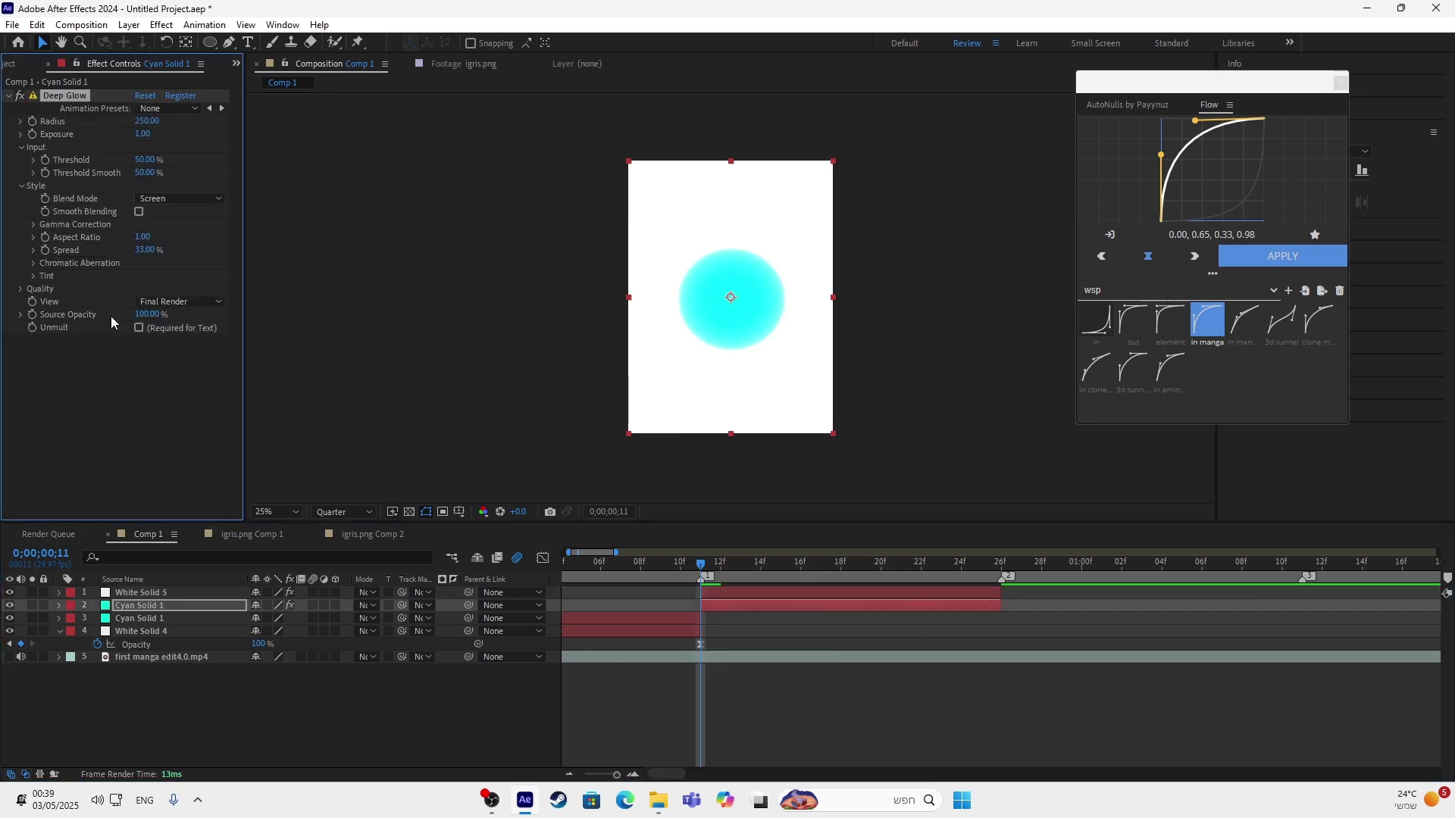
{"action": "key", "text": "space"}
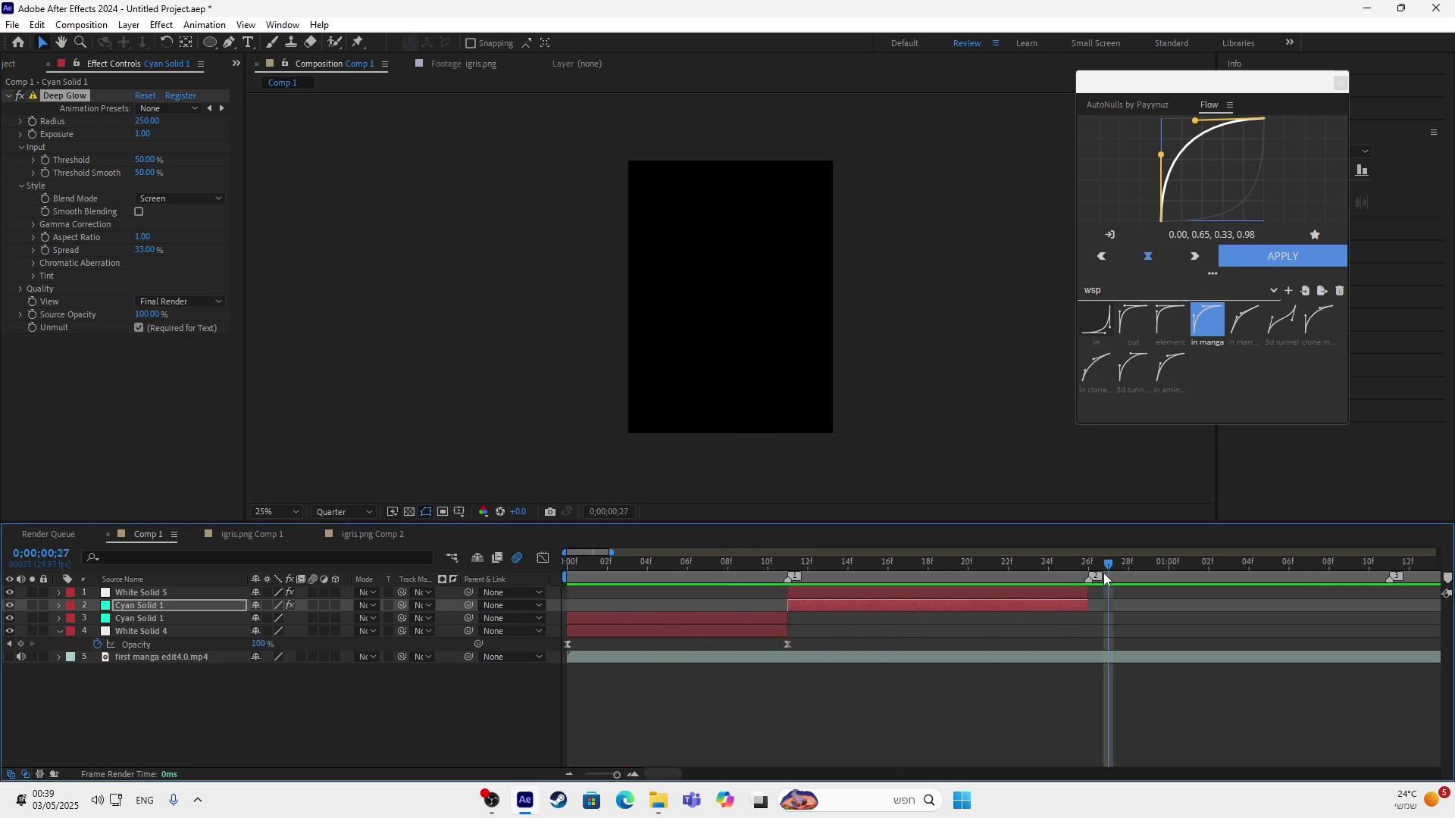
Delete the leftover cyan solid segment before marker 1 and preview the intro from the start.
{"action": "left_click", "coordinate": [684, 627]}
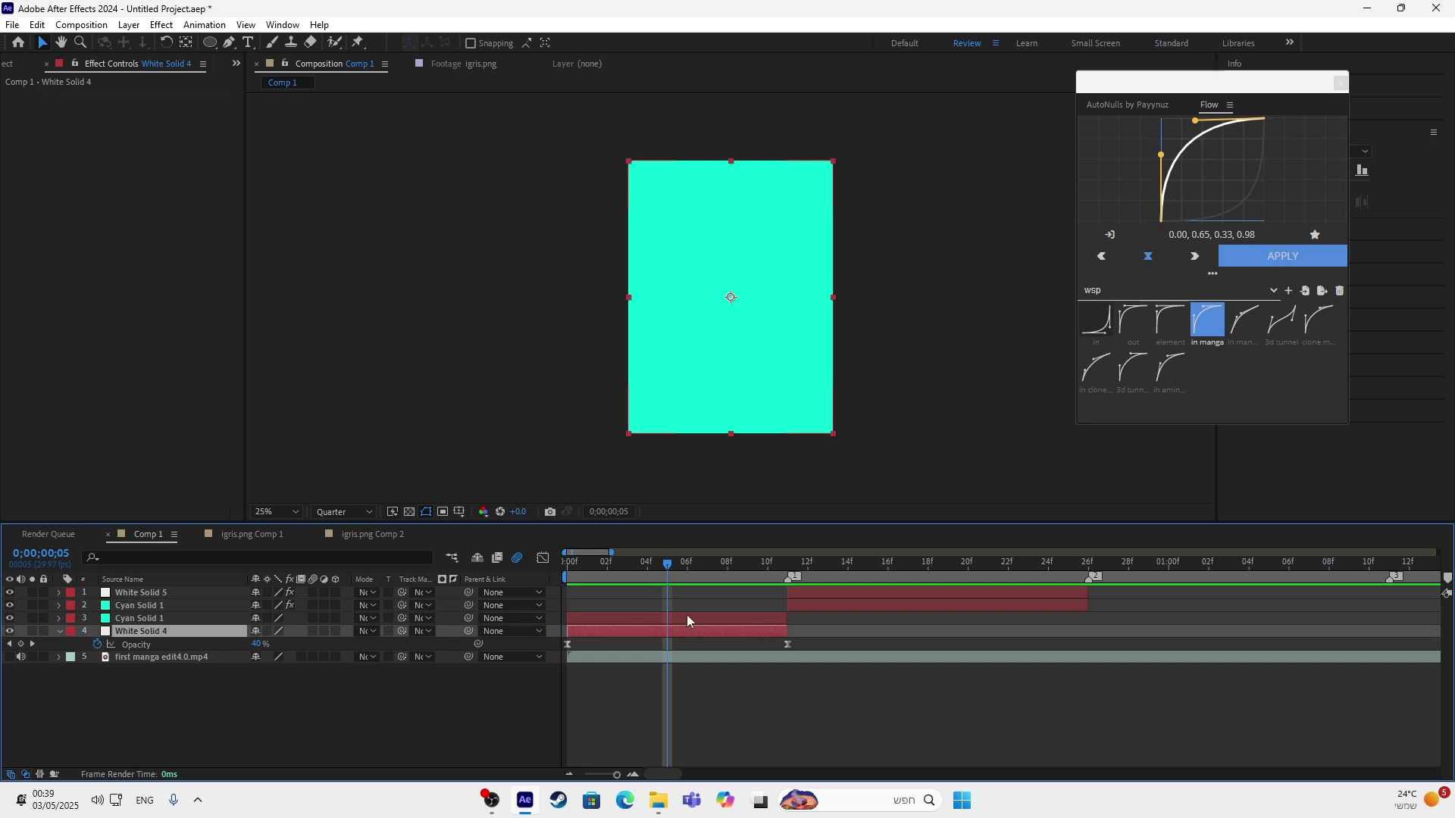
{"action": "left_click", "coordinate": [682, 614]}
{"action": "key", "text": "Delete"}
{"action": "key", "text": "space"}
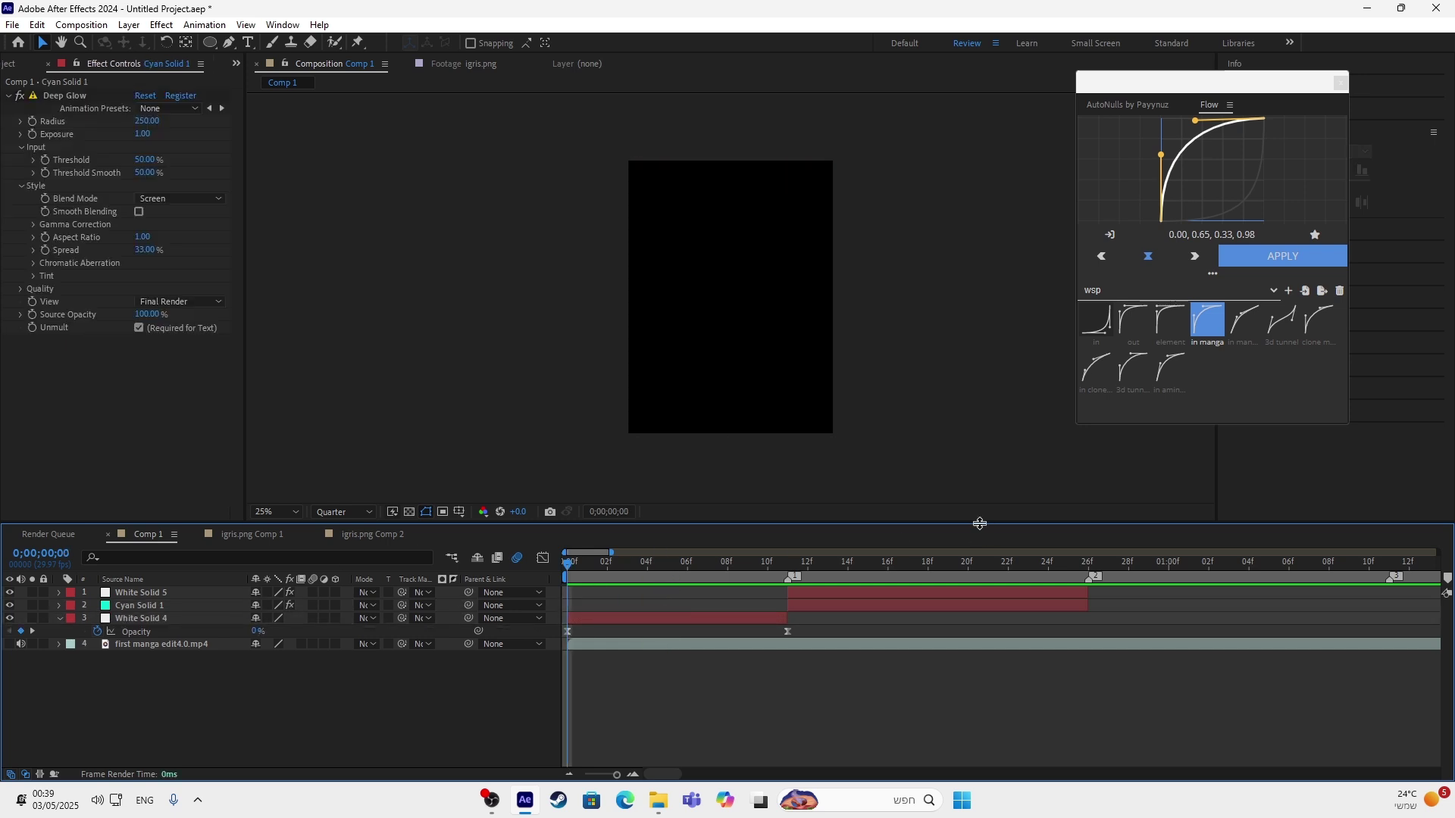
{"action": "key", "text": "space"}
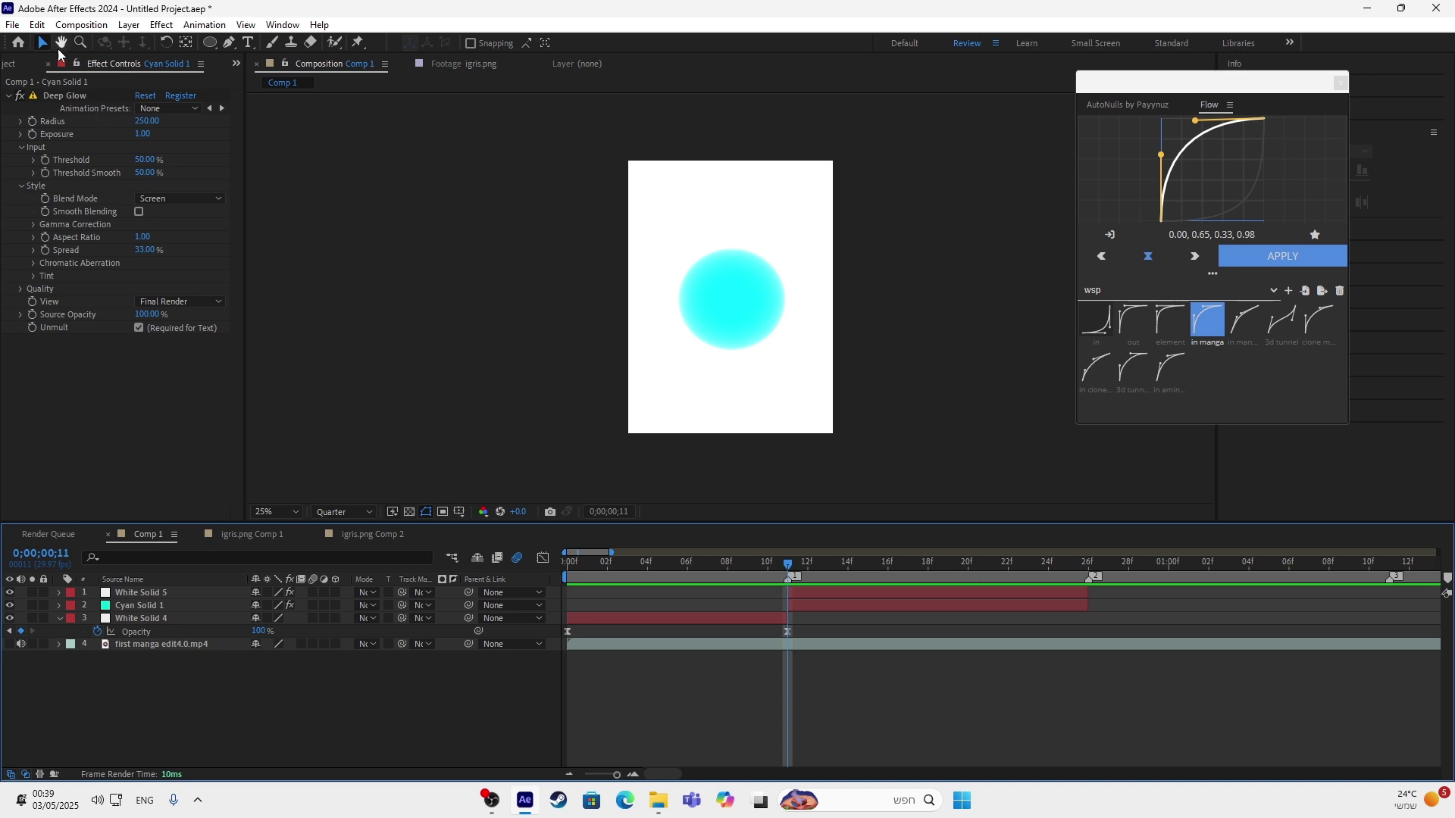
Apply Turbulent Displace to White Solid 5 with an Amount of 37, and preview the intro from the start.
{"action": "left_click", "coordinate": [16, 65]}
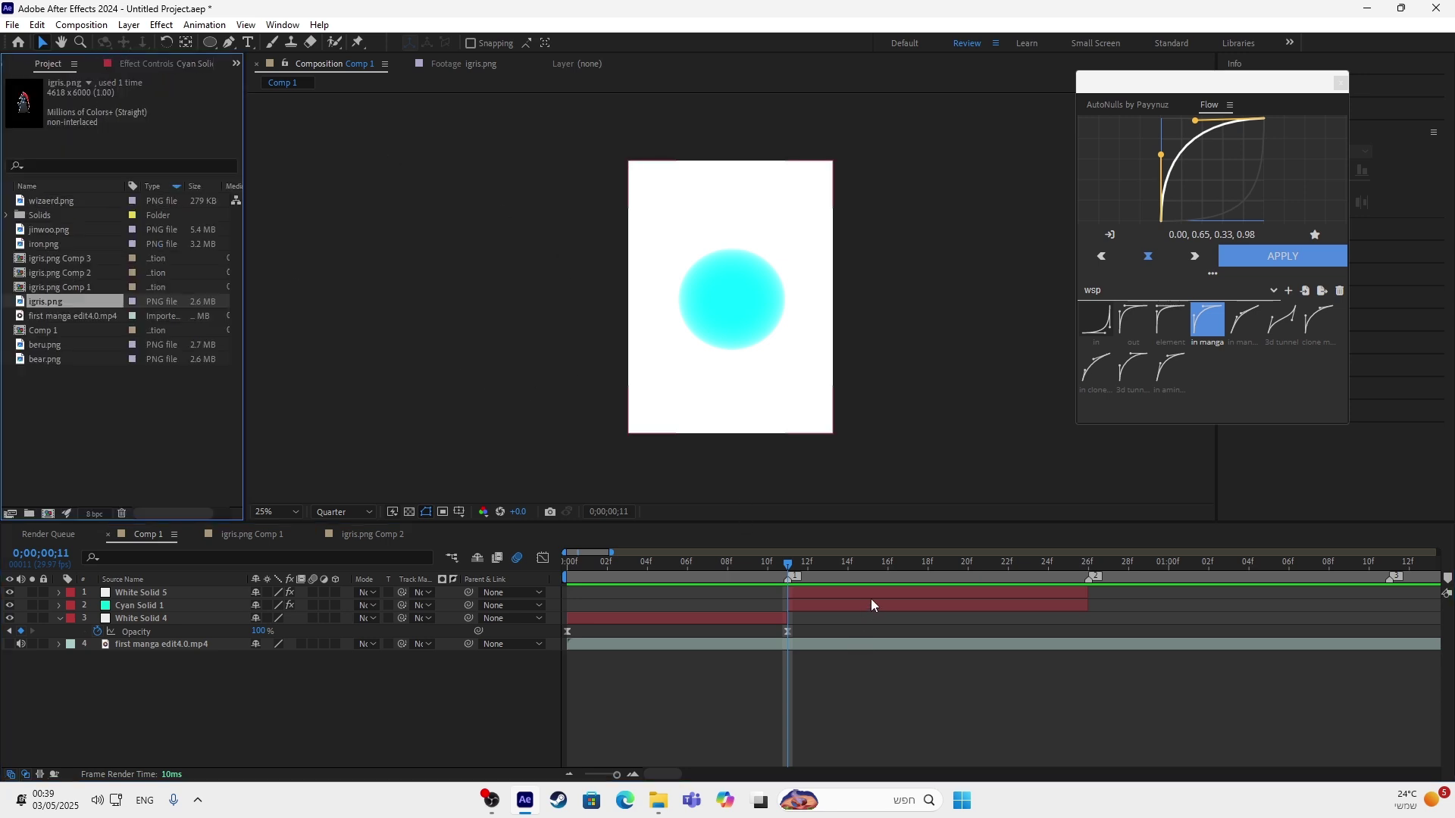
{"action": "left_click", "coordinate": [815, 590]}
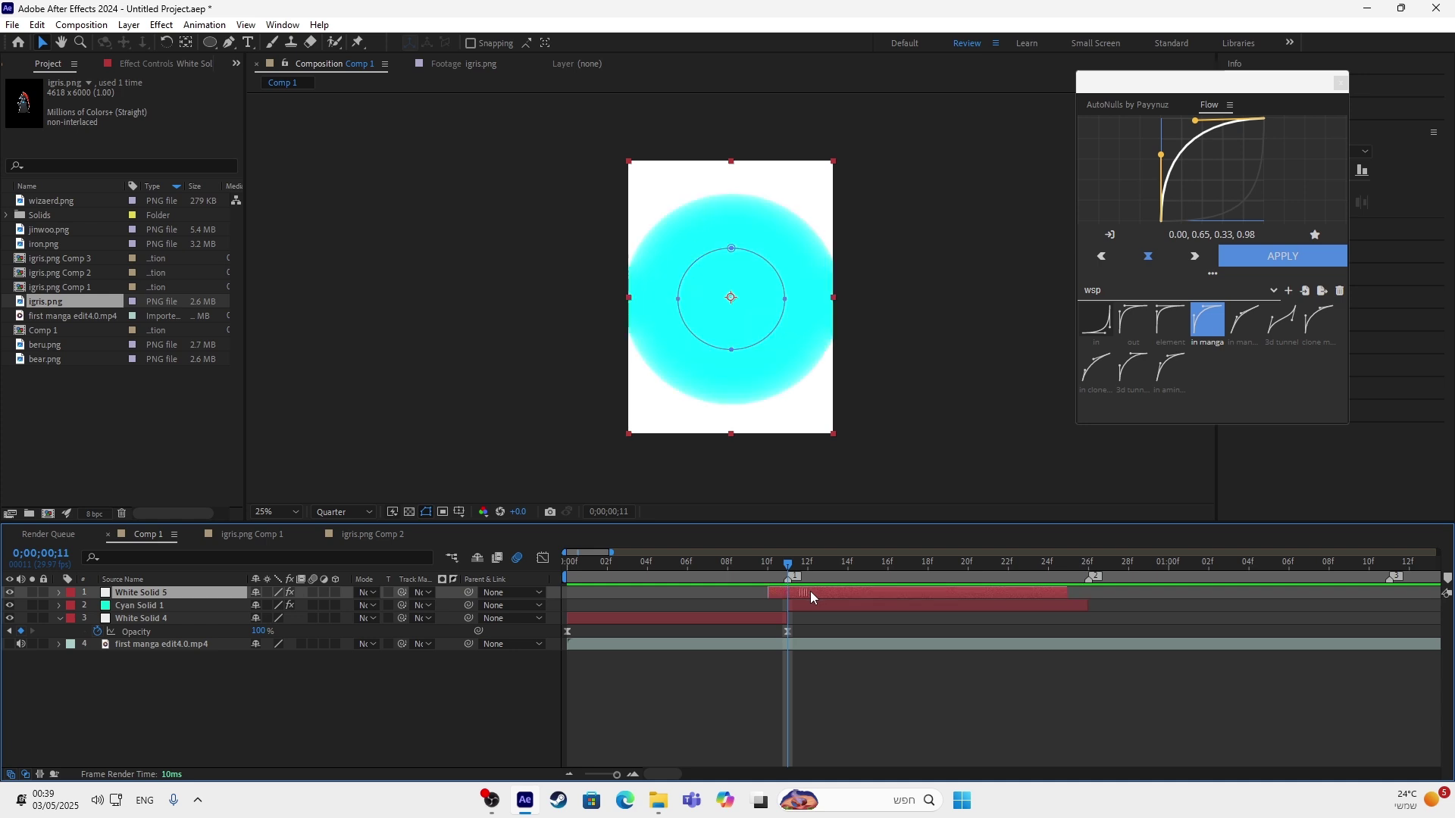
{"action": "key", "text": "ctrl+space"}
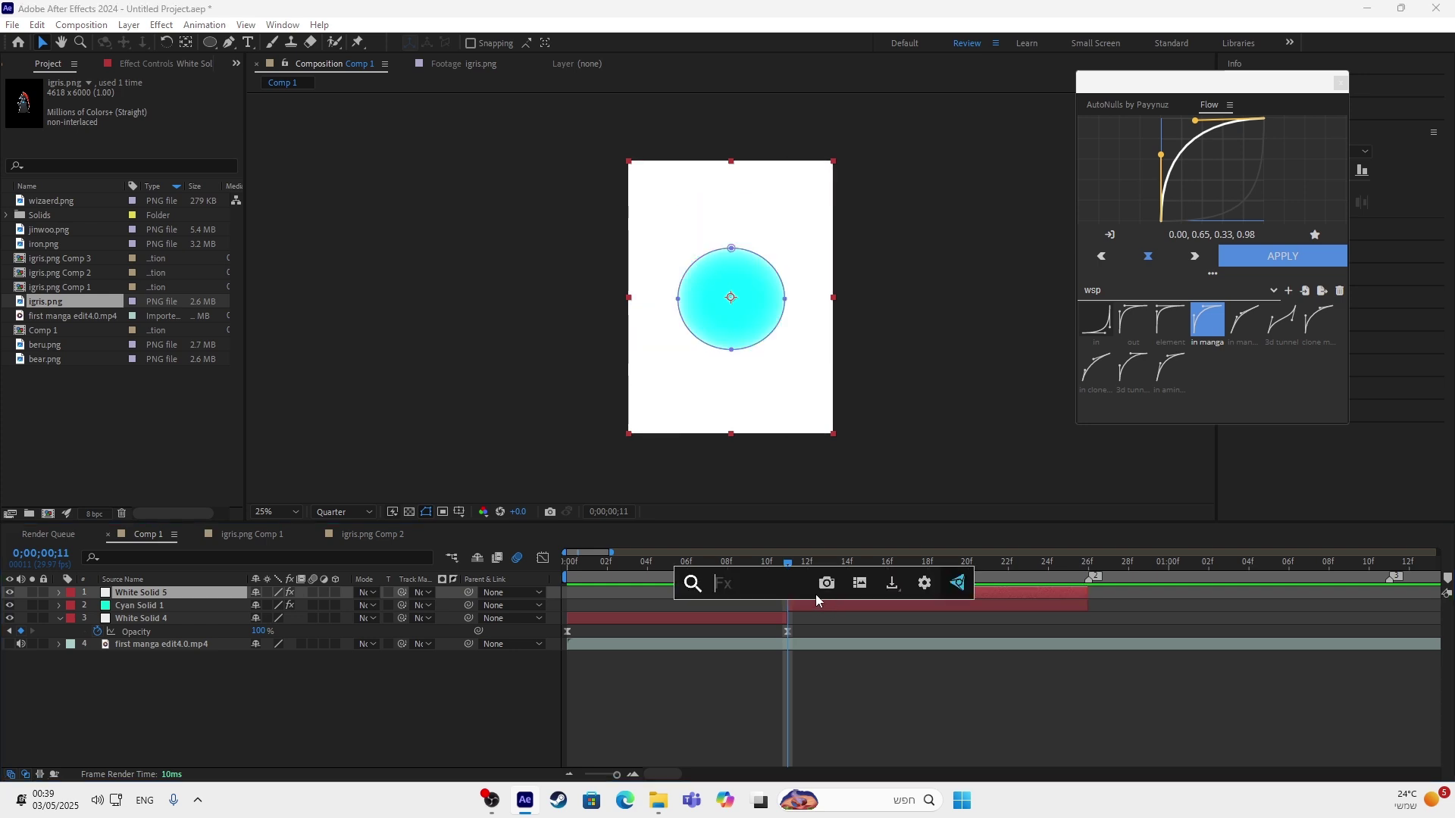
{"action": "type", "text": "tur"}
{"action": "left_click", "coordinate": [794, 627]}
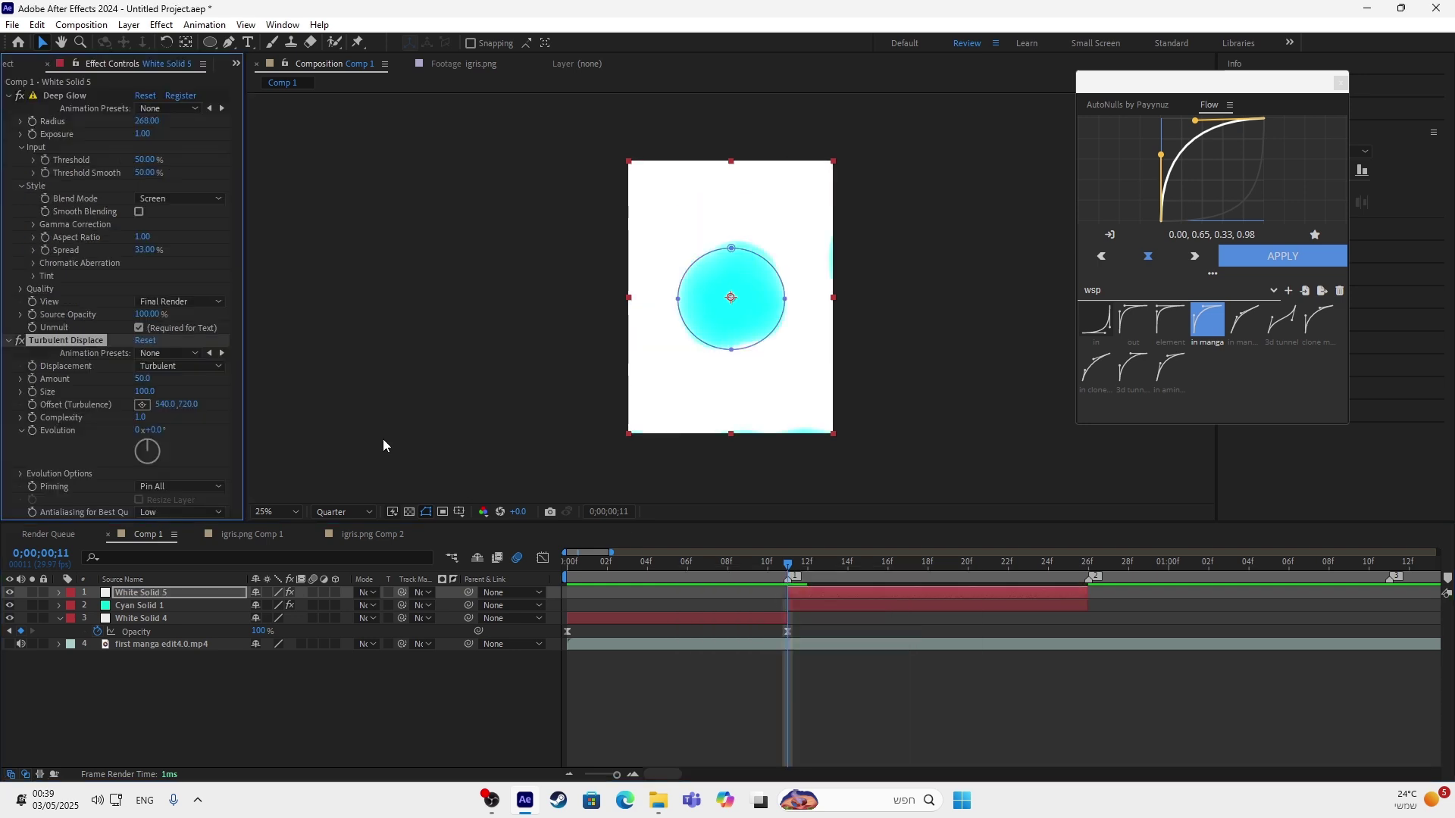
{"action": "left_click", "coordinate": [143, 378]}
{"action": "type", "text": "30"}
{"action": "key", "text": "Return"}
{"action": "mouse_move", "coordinate": [139, 378]}
{"action": "left_mouse_down"}
{"action": "mouse_move", "coordinate": [176, 382]}
{"action": "mouse_move", "coordinate": [147, 385]}
{"action": "left_mouse_up"}
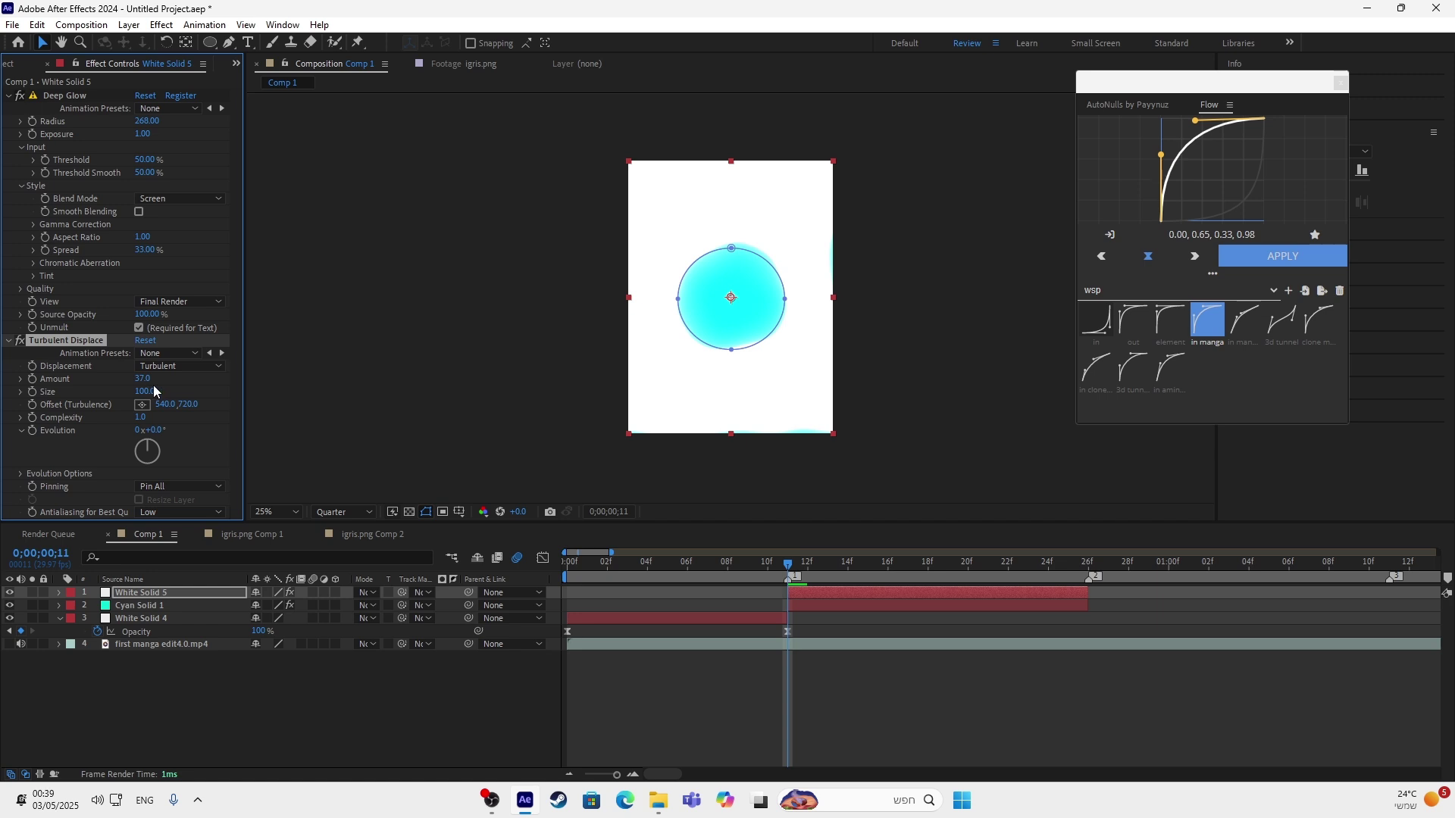
{"action": "key", "text": "space"}
{"action": "left_click_drag", "start_coordinate": [948, 568], "coordinate": [567, 587]}
{"action": "key", "text": "space"}
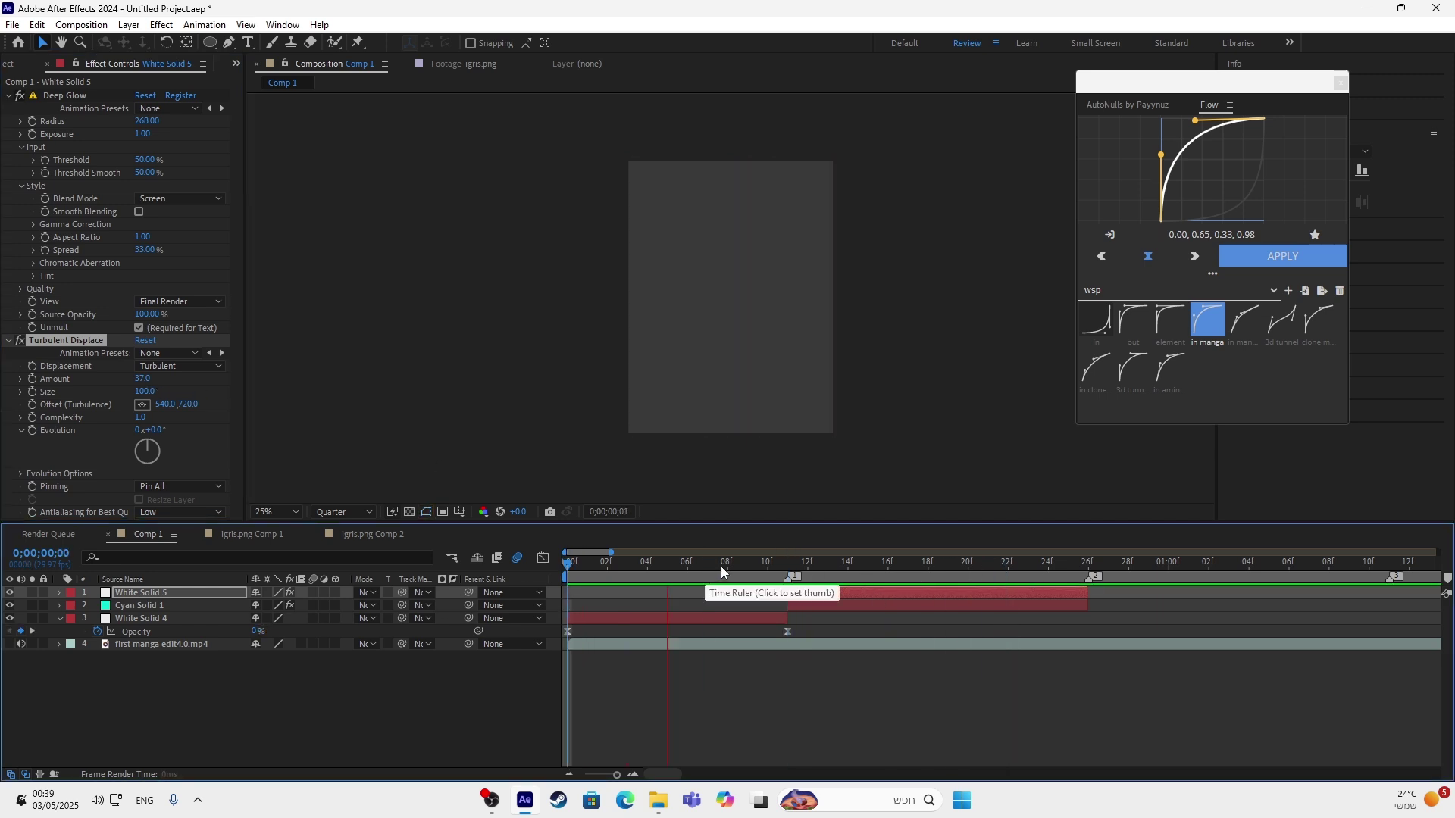
Reduce the Turbulent Displace Amount on White Solid 5 to 30, preview the result and return to marker 1.
{"action": "key", "text": "space"}
{"action": "left_click_drag", "start_coordinate": [1018, 574], "coordinate": [847, 593]}
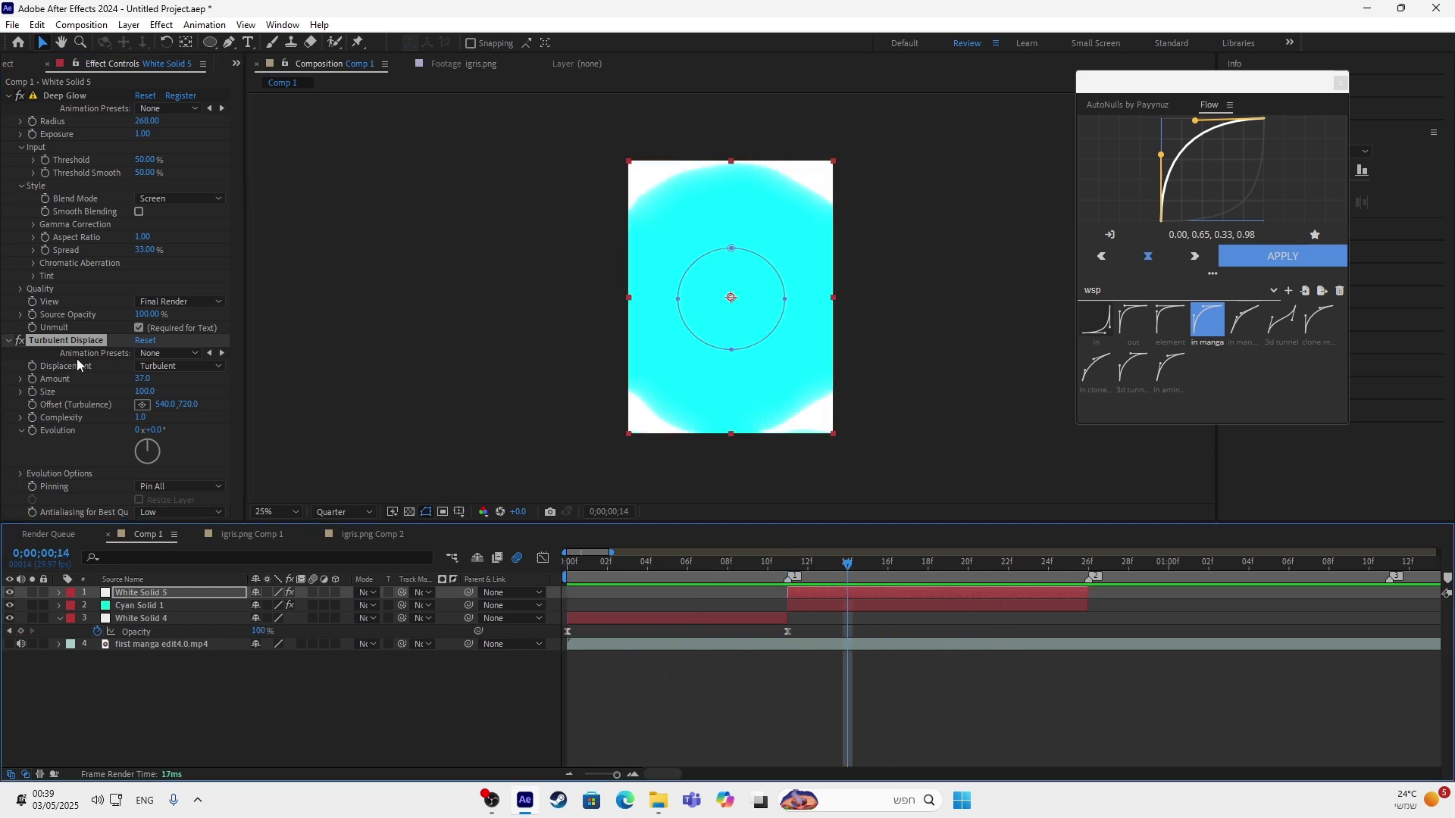
{"action": "left_click", "coordinate": [145, 380]}
{"action": "key", "text": "Return"}
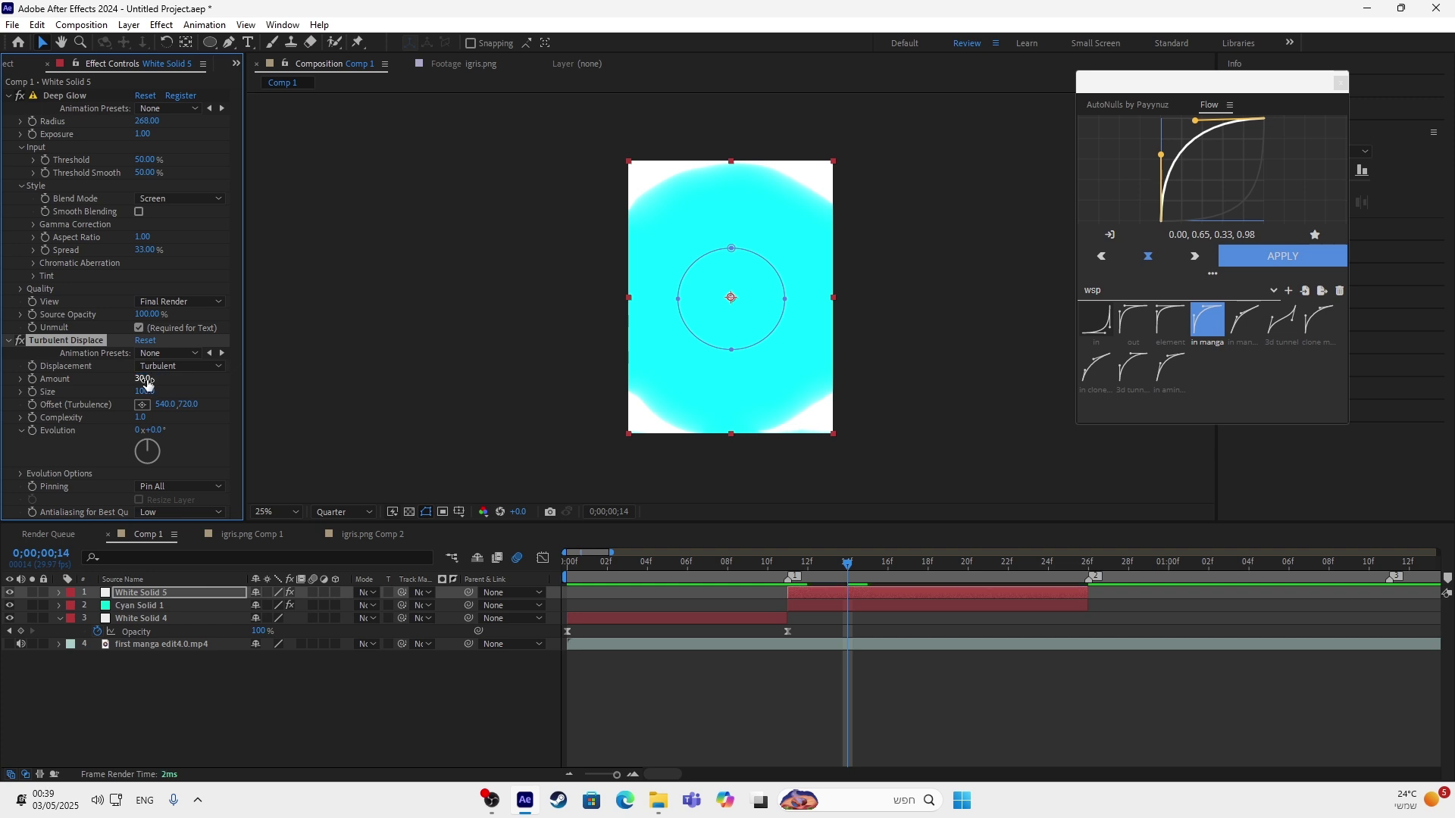
{"action": "left_click_drag", "start_coordinate": [848, 568], "coordinate": [758, 593]}
{"action": "key", "text": "space"}
{"action": "left_click_drag", "start_coordinate": [1008, 567], "coordinate": [788, 618]}
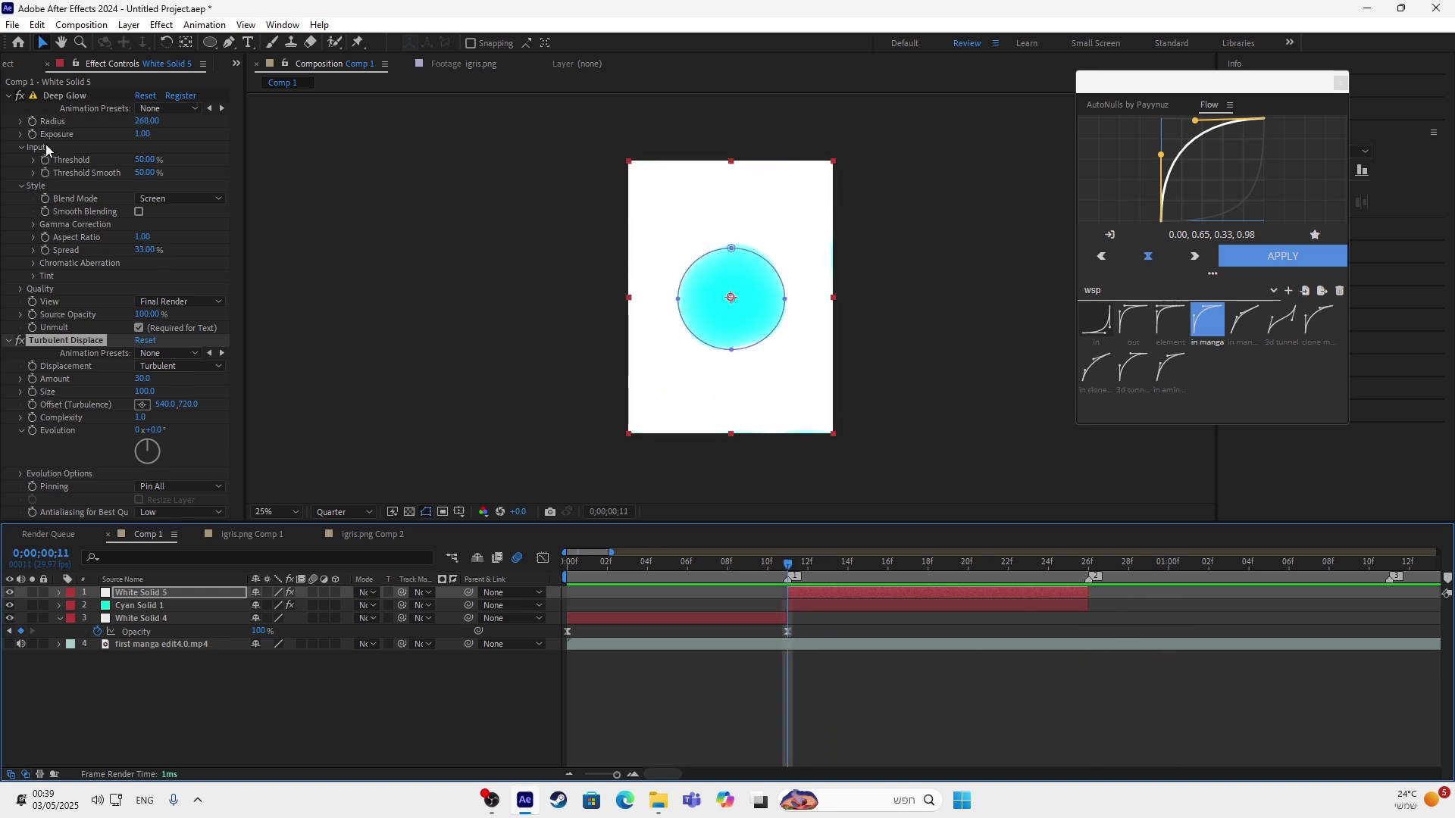
Add igris.png to Comp 1 starting at marker 1 and cut off the part after marker 2.
{"action": "left_click", "coordinate": [17, 63]}
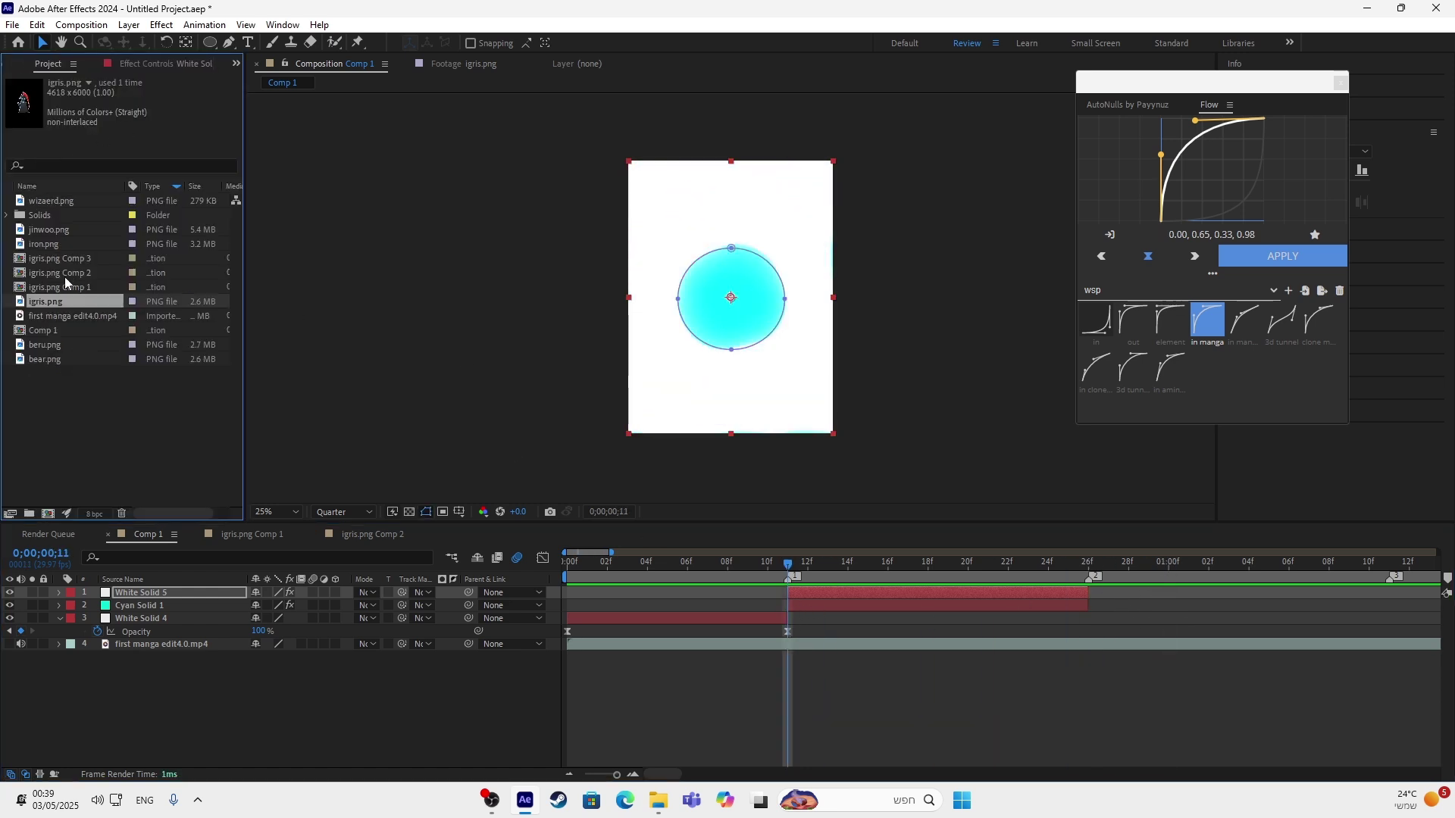
{"action": "left_click_drag", "start_coordinate": [61, 303], "coordinate": [840, 606]}
{"action": "right_click", "coordinate": [1093, 580]}
{"action": "left_click", "coordinate": [1116, 635]}
{"action": "key", "text": "ctrl+shift+d"}
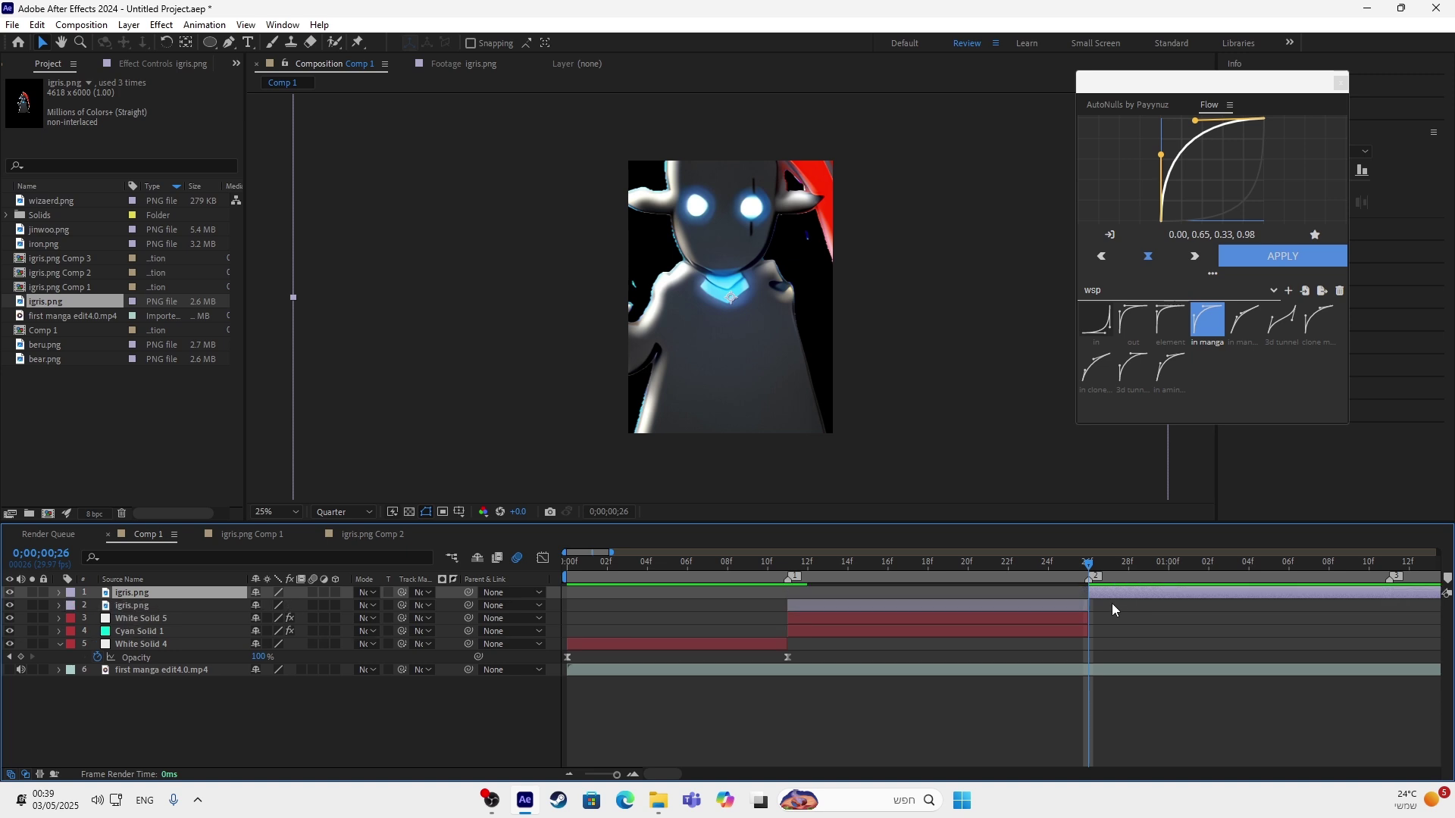
{"action": "key", "text": "Delete"}
{"action": "left_click_drag", "start_coordinate": [1092, 568], "coordinate": [841, 638]}
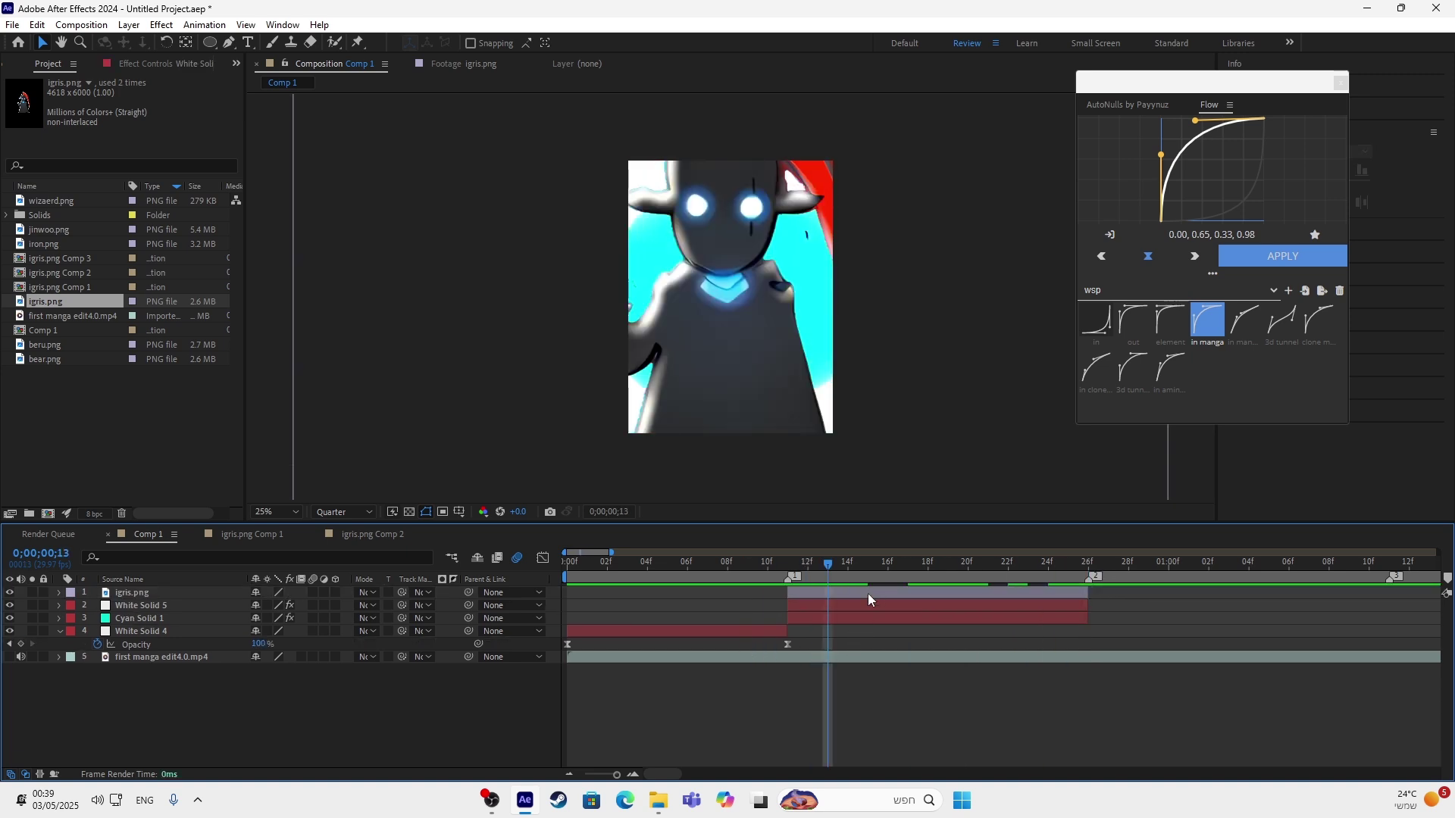
Move the igris.png layer directly beneath White Solid 5 with its Scale property shown, and check it along the timeline.
{"action": "left_click", "coordinate": [867, 593]}
{"action": "key", "text": "s"}
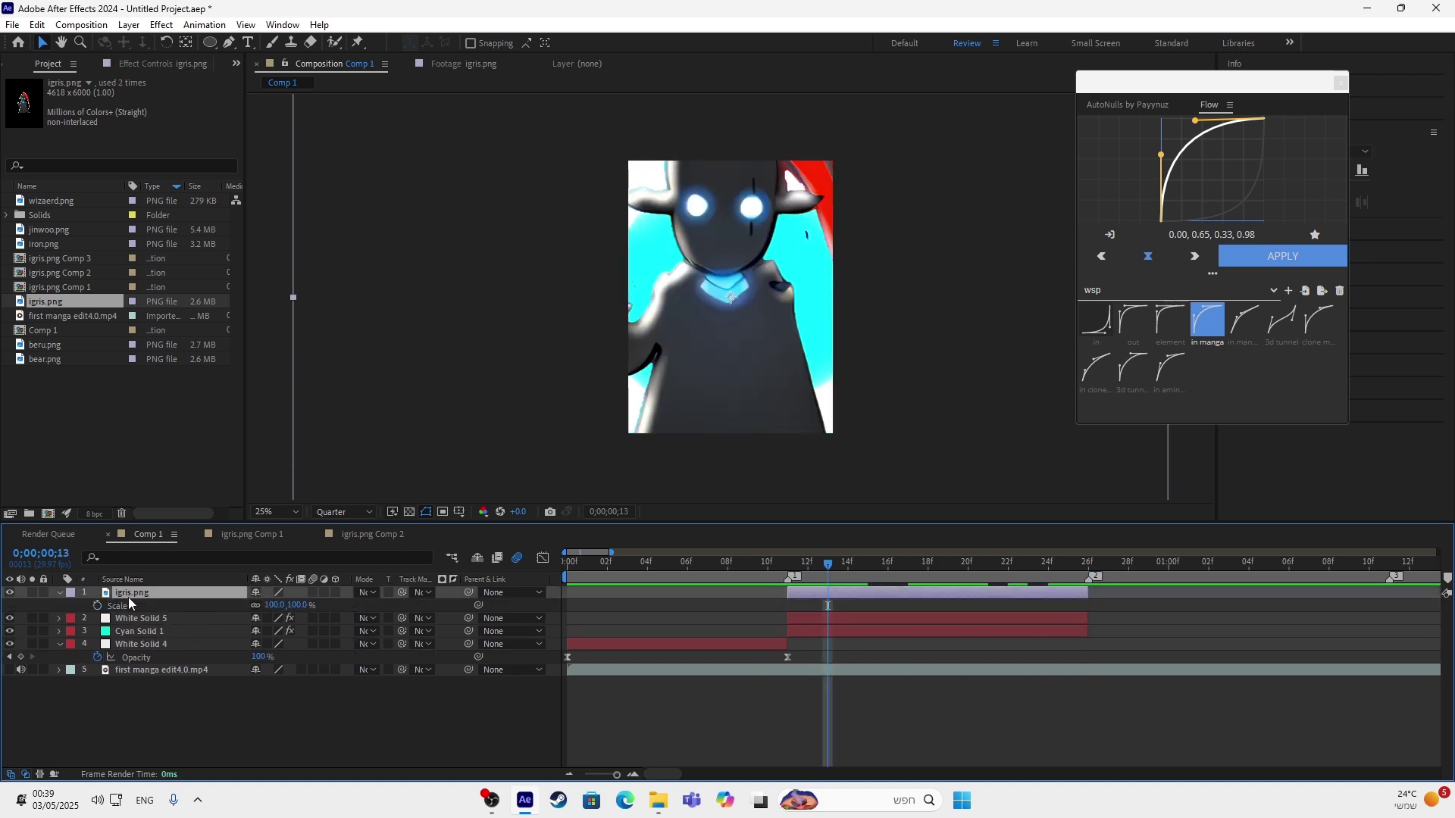
{"action": "left_click_drag", "start_coordinate": [148, 600], "coordinate": [190, 628]}
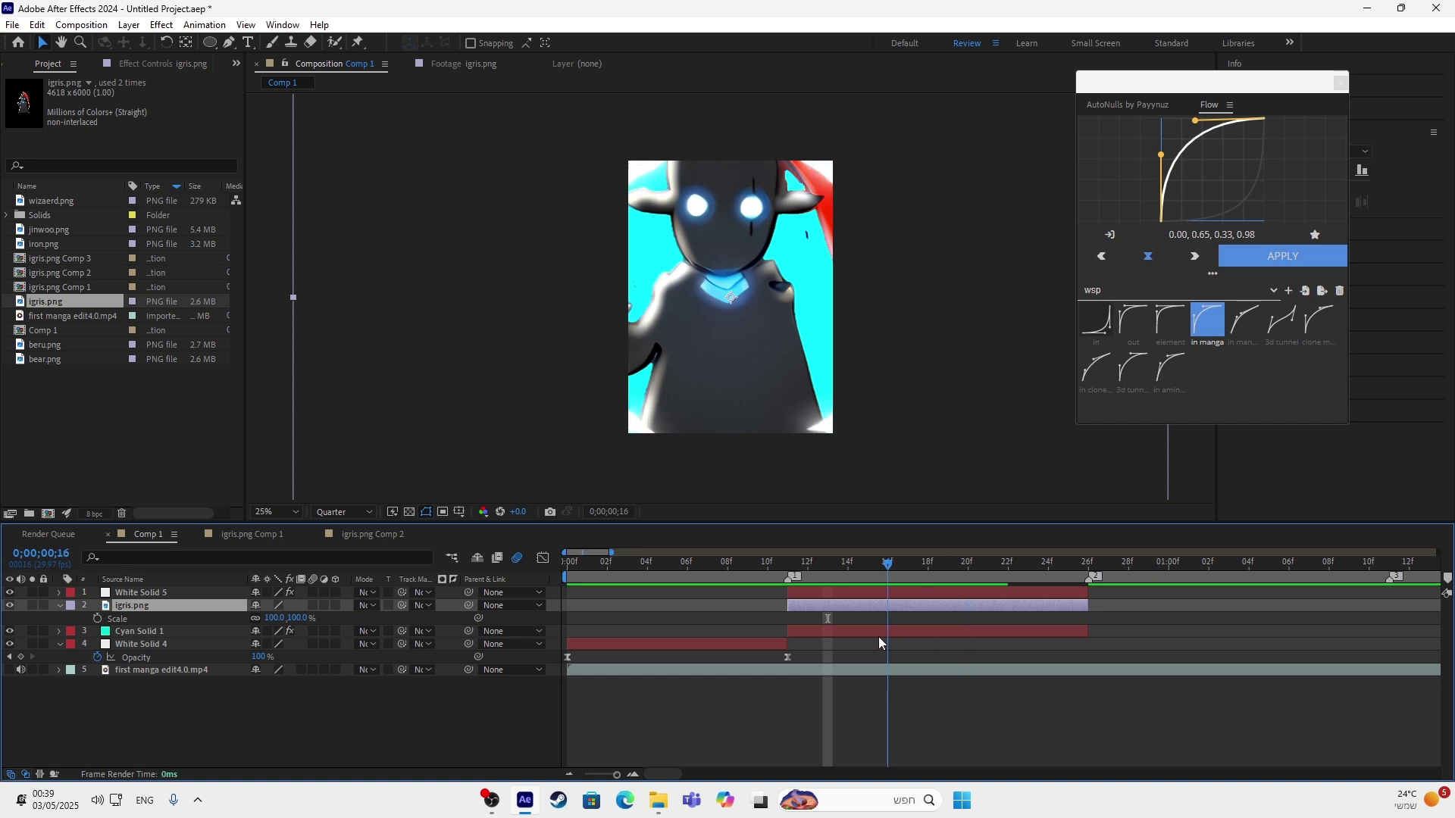
{"action": "left_click", "coordinate": [909, 585]}
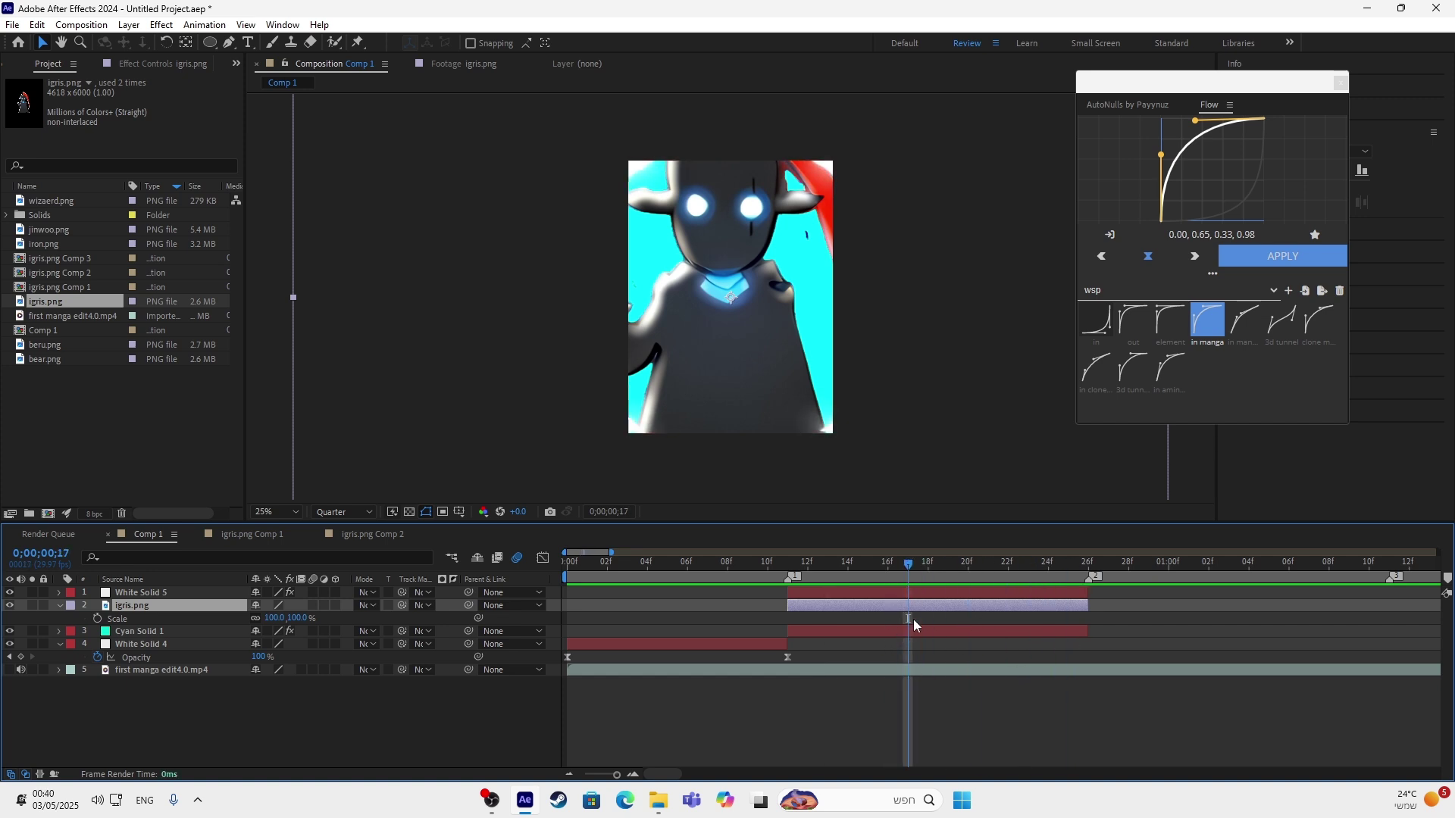
{"action": "left_click_drag", "start_coordinate": [893, 564], "coordinate": [1030, 646]}
Set the igris.png layer's Scale to 30% and keyframe it for marker 2.
{"action": "left_click", "coordinate": [282, 617]}
{"action": "left_click", "coordinate": [255, 625]}
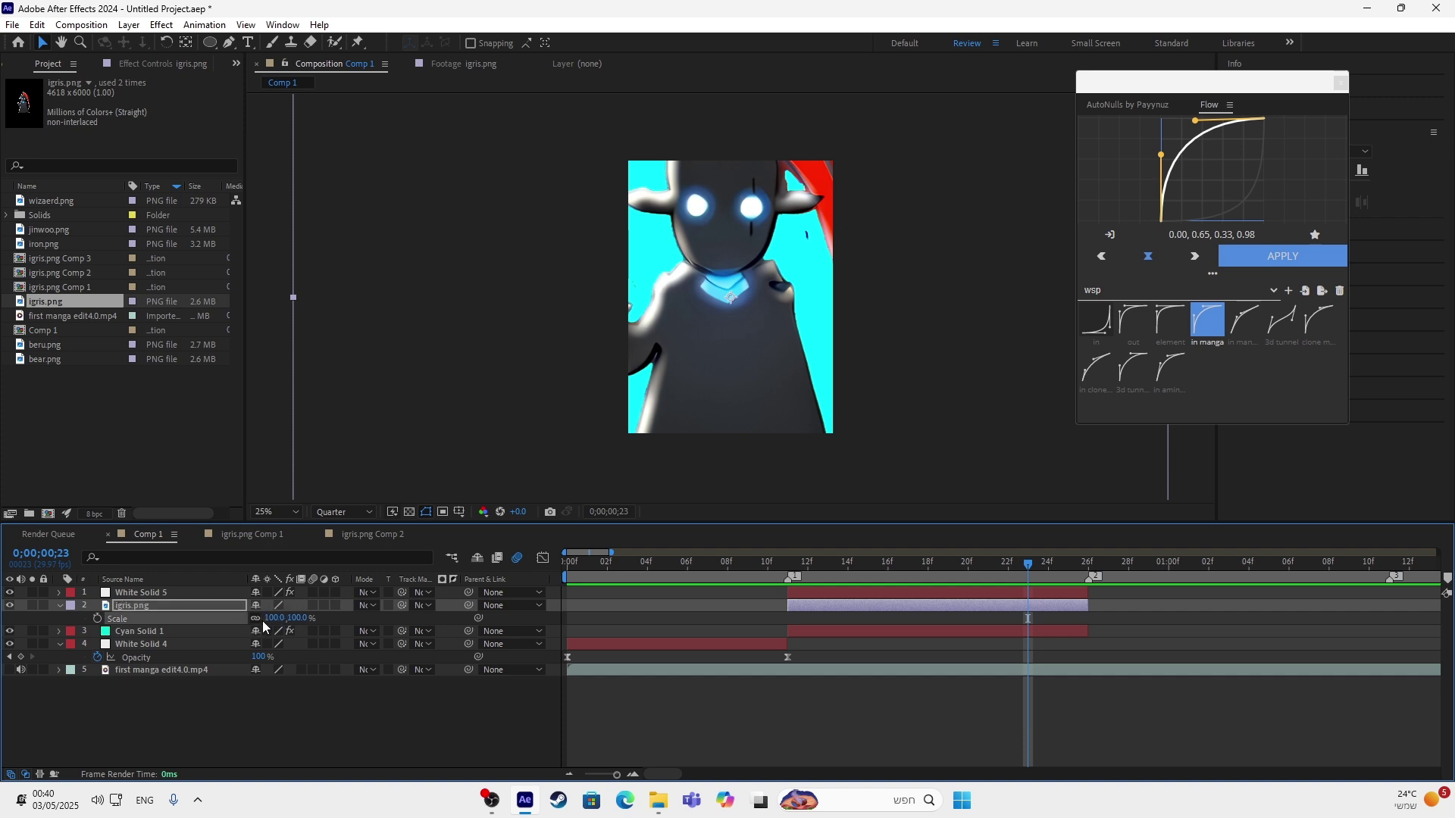
{"action": "left_click", "coordinate": [260, 623]}
{"action": "left_click", "coordinate": [278, 619]}
{"action": "type", "text": "30"}
{"action": "key", "text": "Return"}
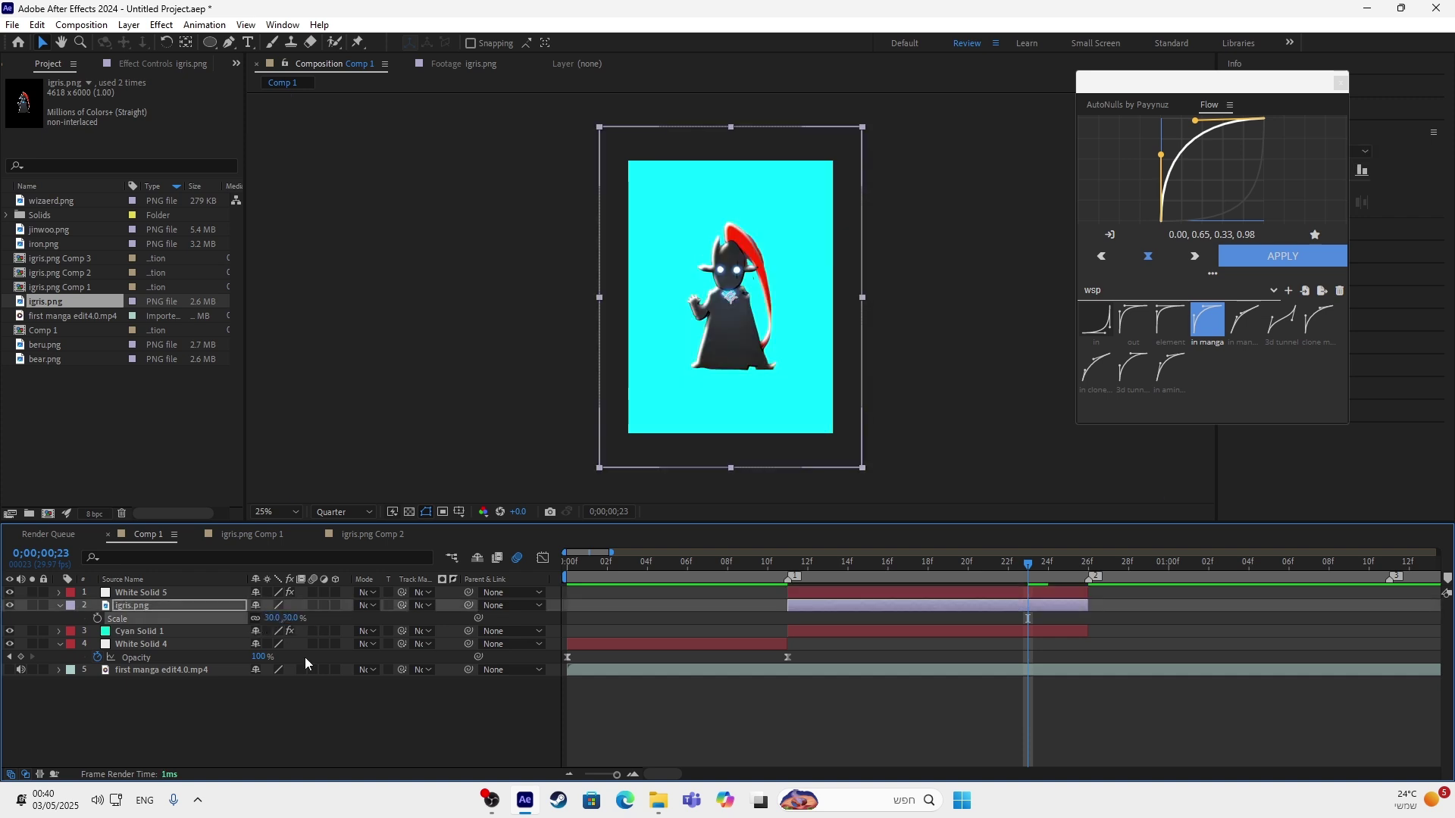
{"action": "left_click", "coordinate": [99, 618]}
At marker 1, keyframe the igris.png layer's Scale at 1%.
{"action": "left_click_drag", "start_coordinate": [1057, 578], "coordinate": [795, 670]}
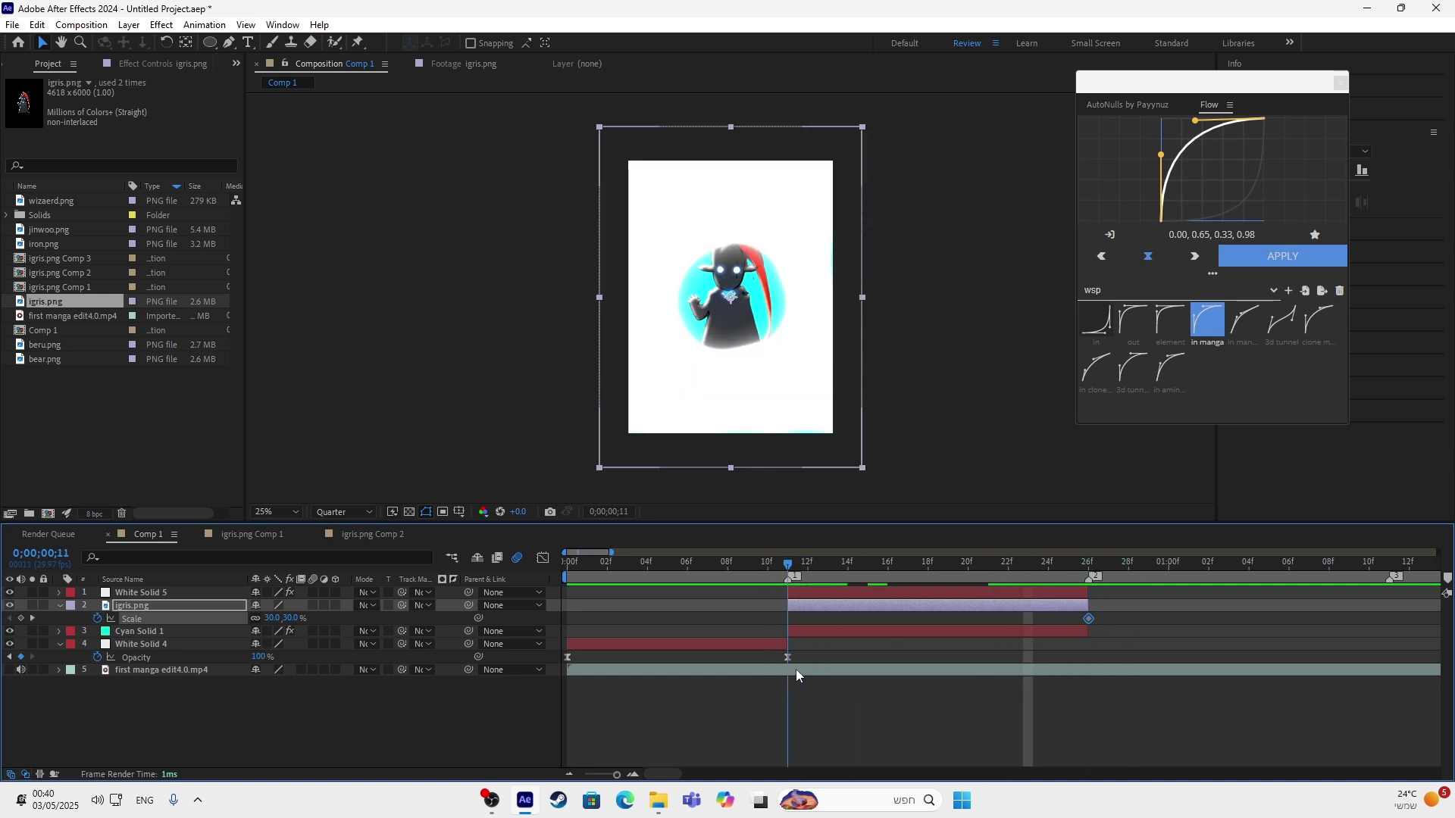
{"action": "left_click", "coordinate": [269, 618]}
{"action": "type", "text": "1"}
{"action": "key", "text": "Return"}
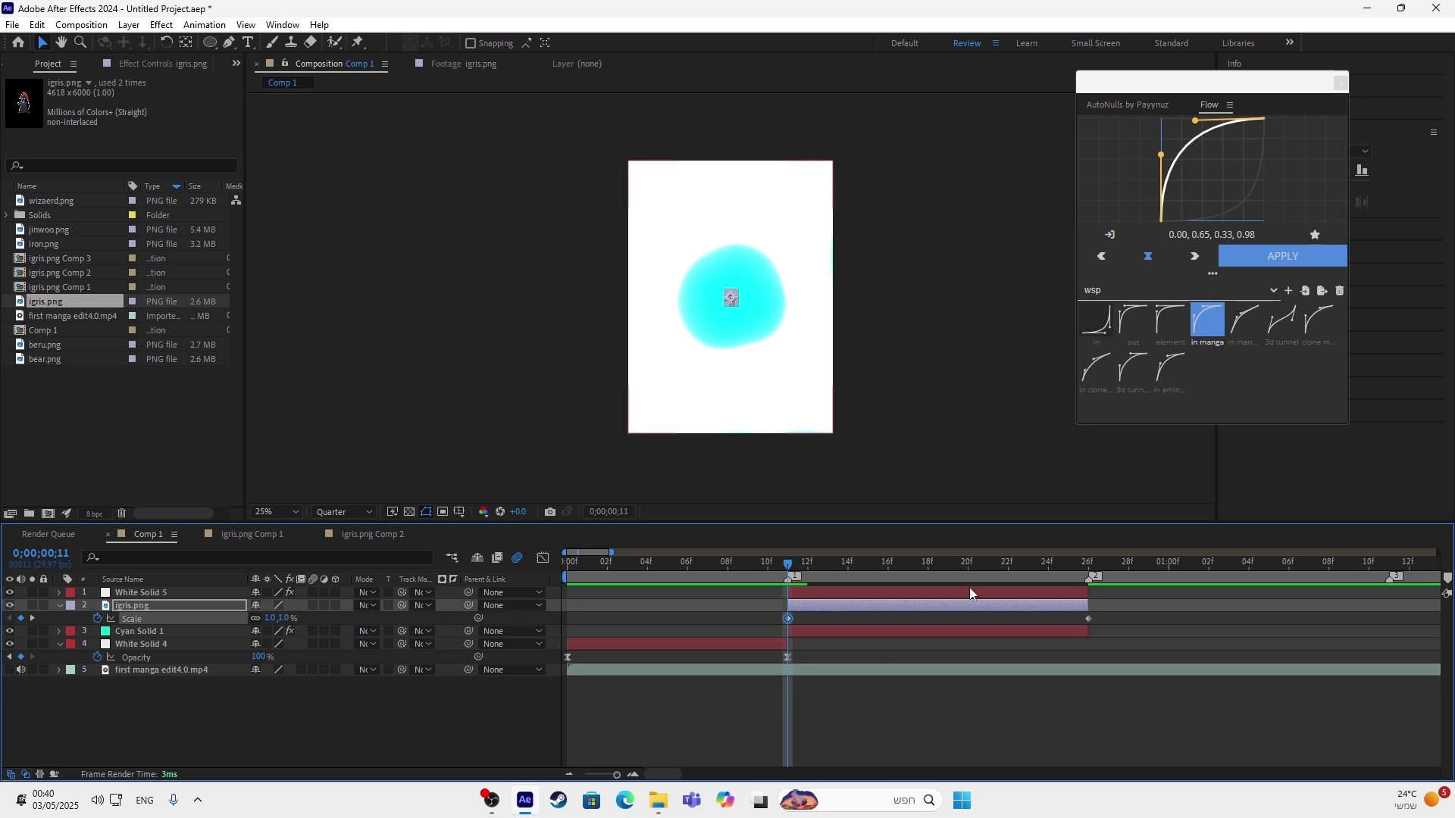
Easy-ease both igris.png Scale keyframes, apply the Flow preset curve 0.21, 0.59, 0.36, 0.72, and preview the animation.
{"action": "left_click_drag", "start_coordinate": [1116, 622], "coordinate": [737, 606]}
{"action": "key", "text": "F9"}
{"action": "left_click", "coordinate": [888, 564]}
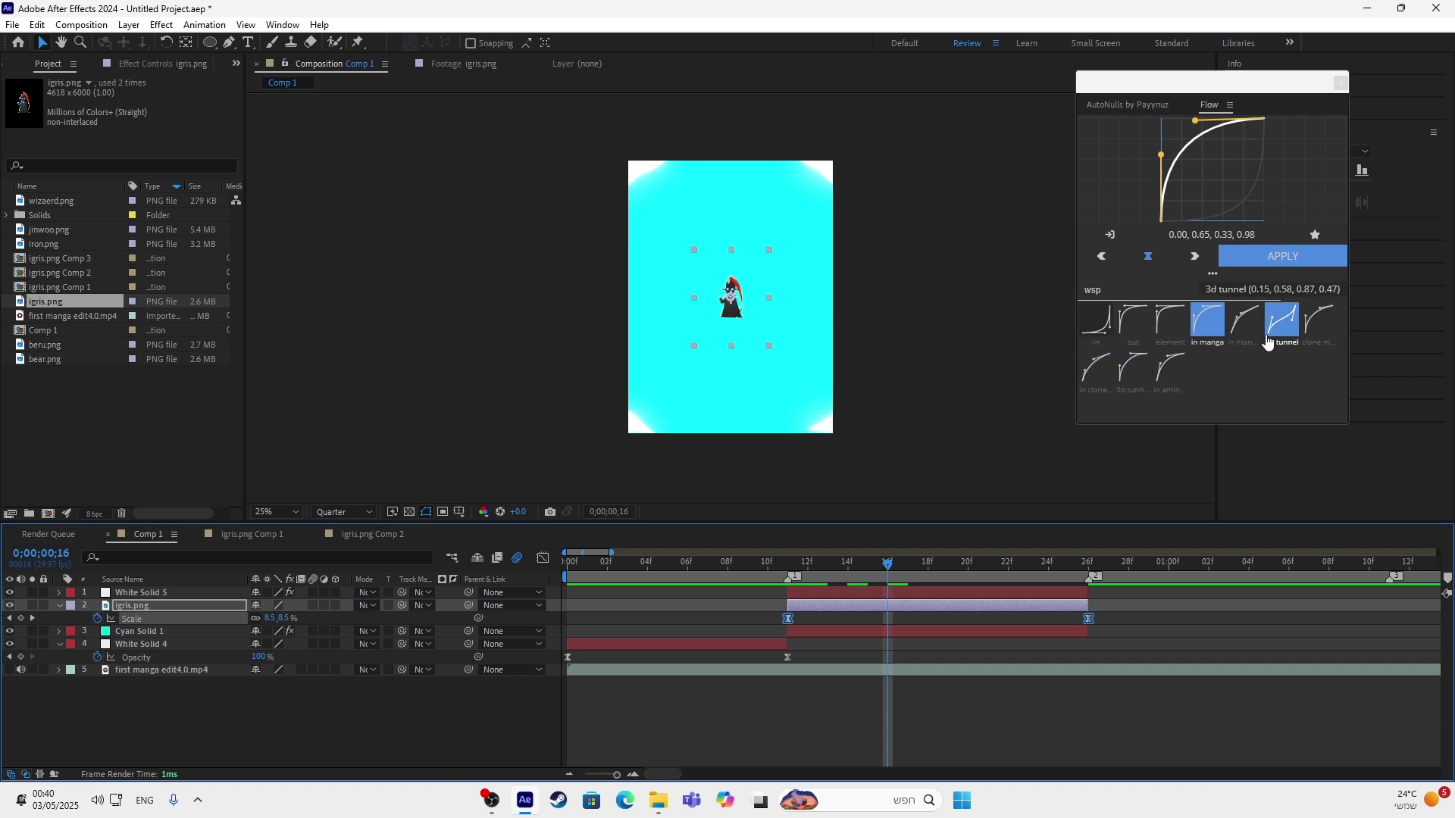
{"action": "left_click", "coordinate": [1245, 320]}
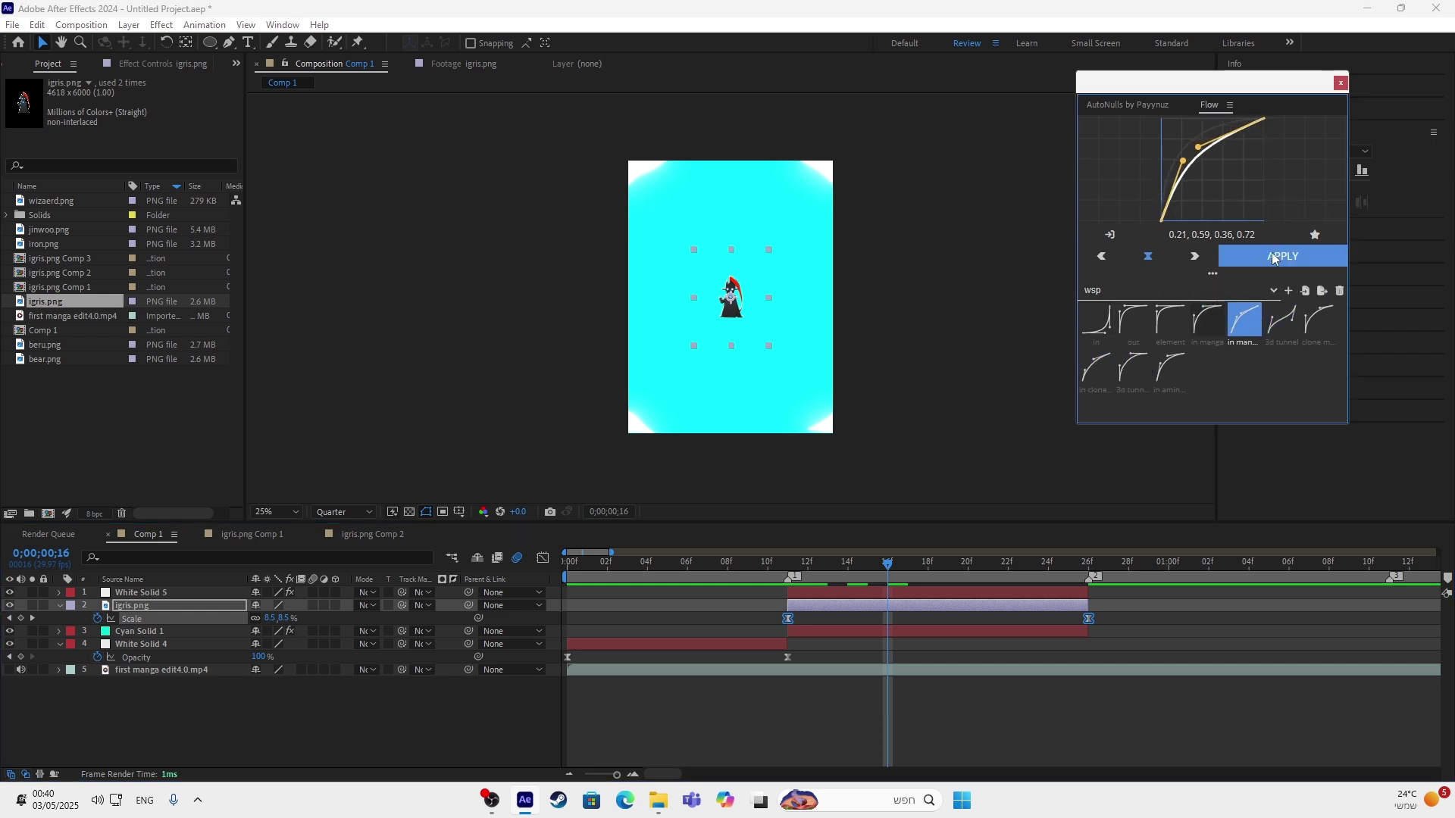
{"action": "left_click", "coordinate": [1278, 257]}
{"action": "left_click_drag", "start_coordinate": [897, 569], "coordinate": [666, 569]}
{"action": "key", "text": "space"}
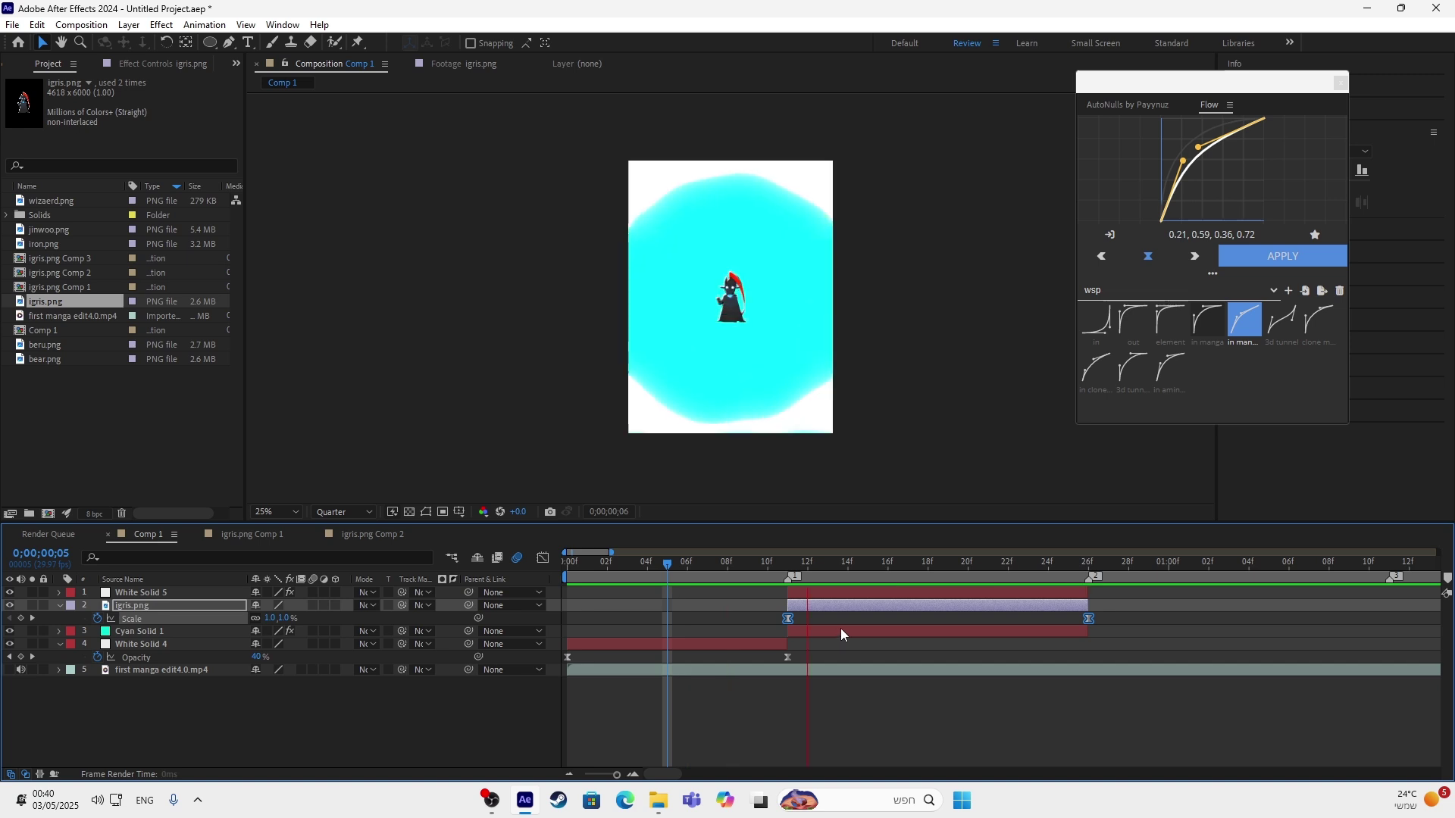
Replay the intro and scrub between markers 1 and 2 to check the igris.png scale-up.
{"action": "left_click", "coordinate": [1102, 565]}
{"action": "left_click_drag", "start_coordinate": [1102, 567], "coordinate": [727, 566]}
{"action": "key", "text": "space"}
{"action": "left_click", "coordinate": [1126, 565]}
{"action": "left_click_drag", "start_coordinate": [1126, 565], "coordinate": [1008, 565]}
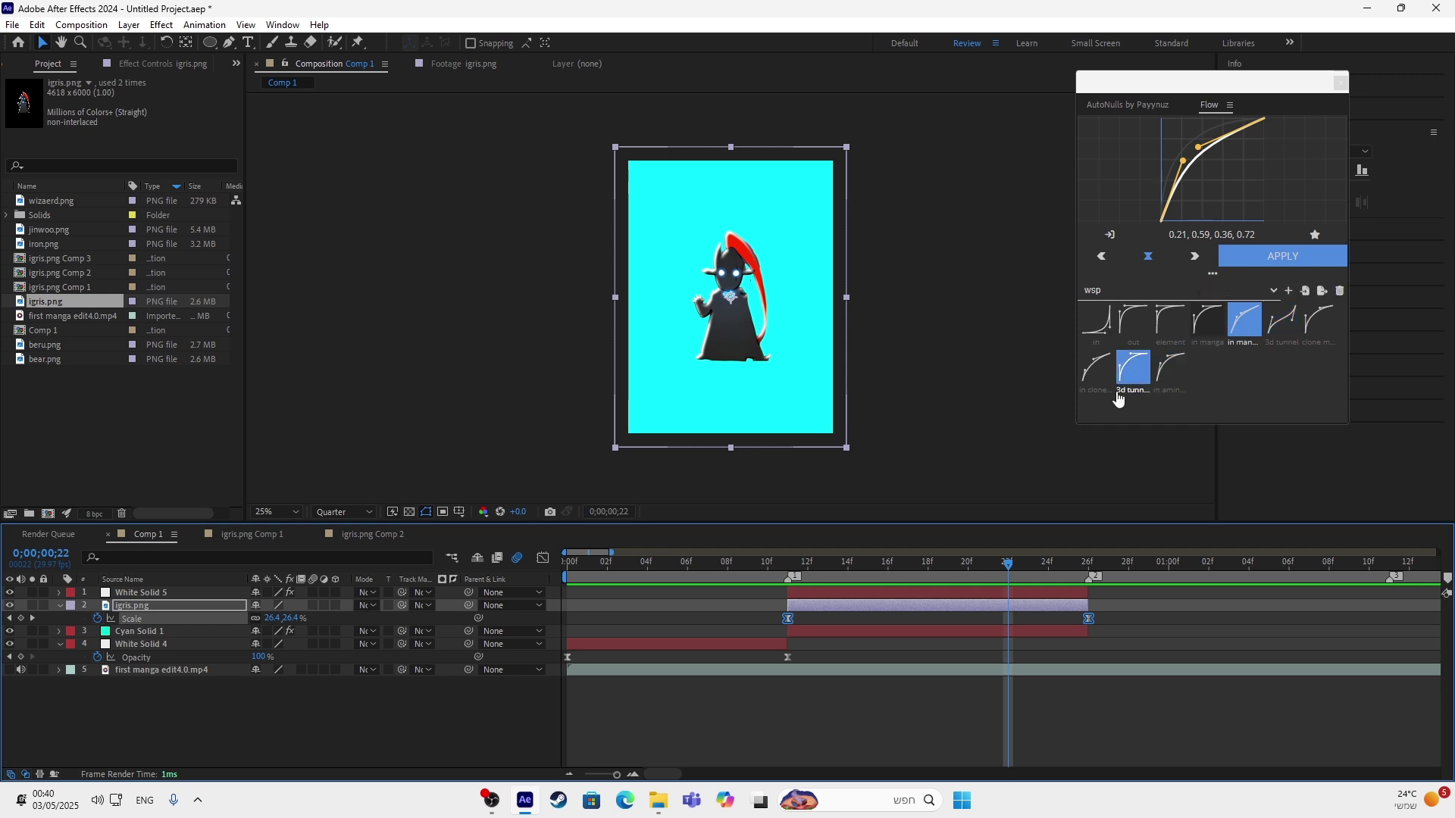
{"action": "left_click", "coordinate": [1247, 330]}
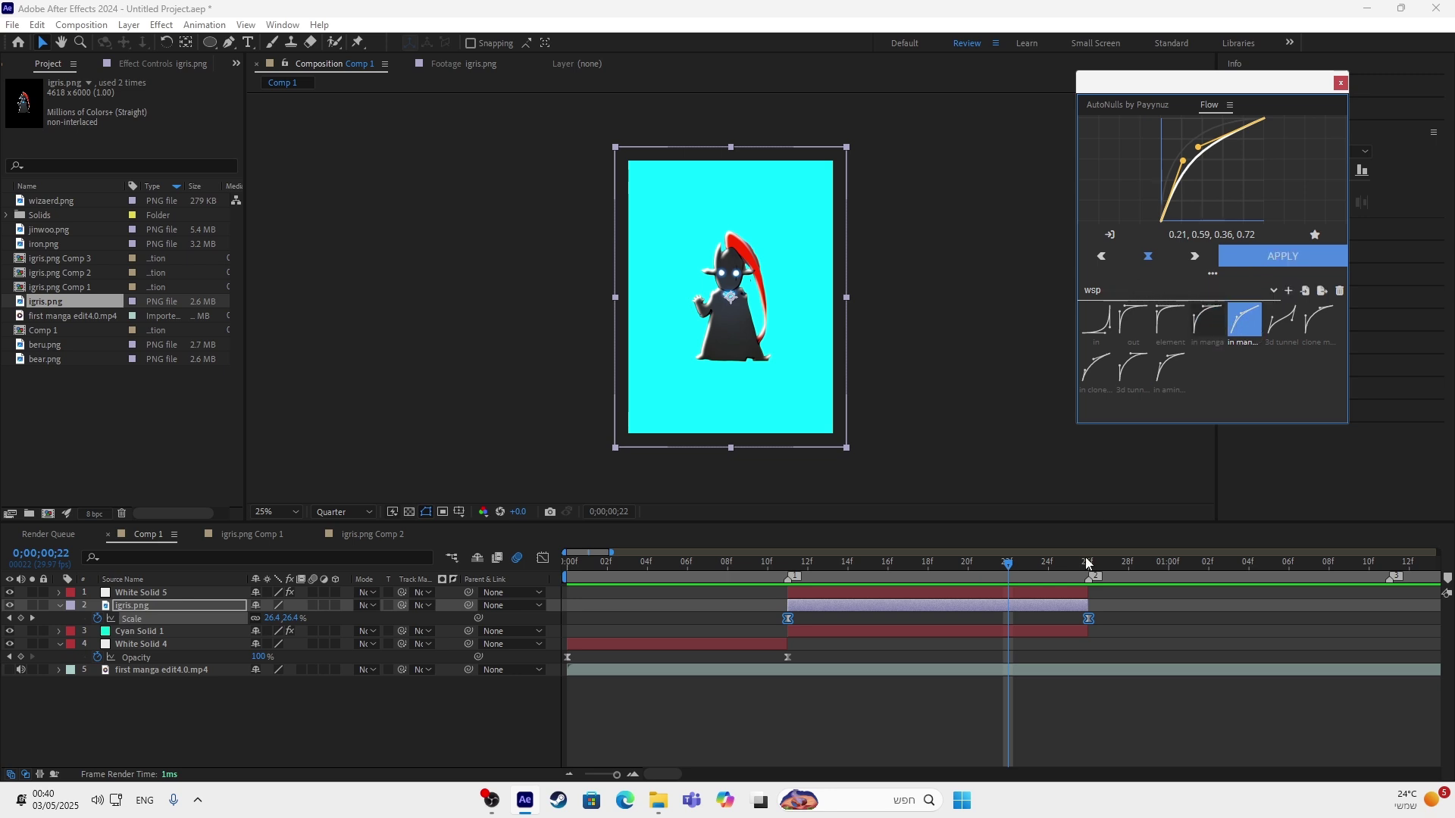
{"action": "left_click", "coordinate": [647, 563]}
{"action": "left_click", "coordinate": [1174, 619]}
{"action": "key", "text": "space"}
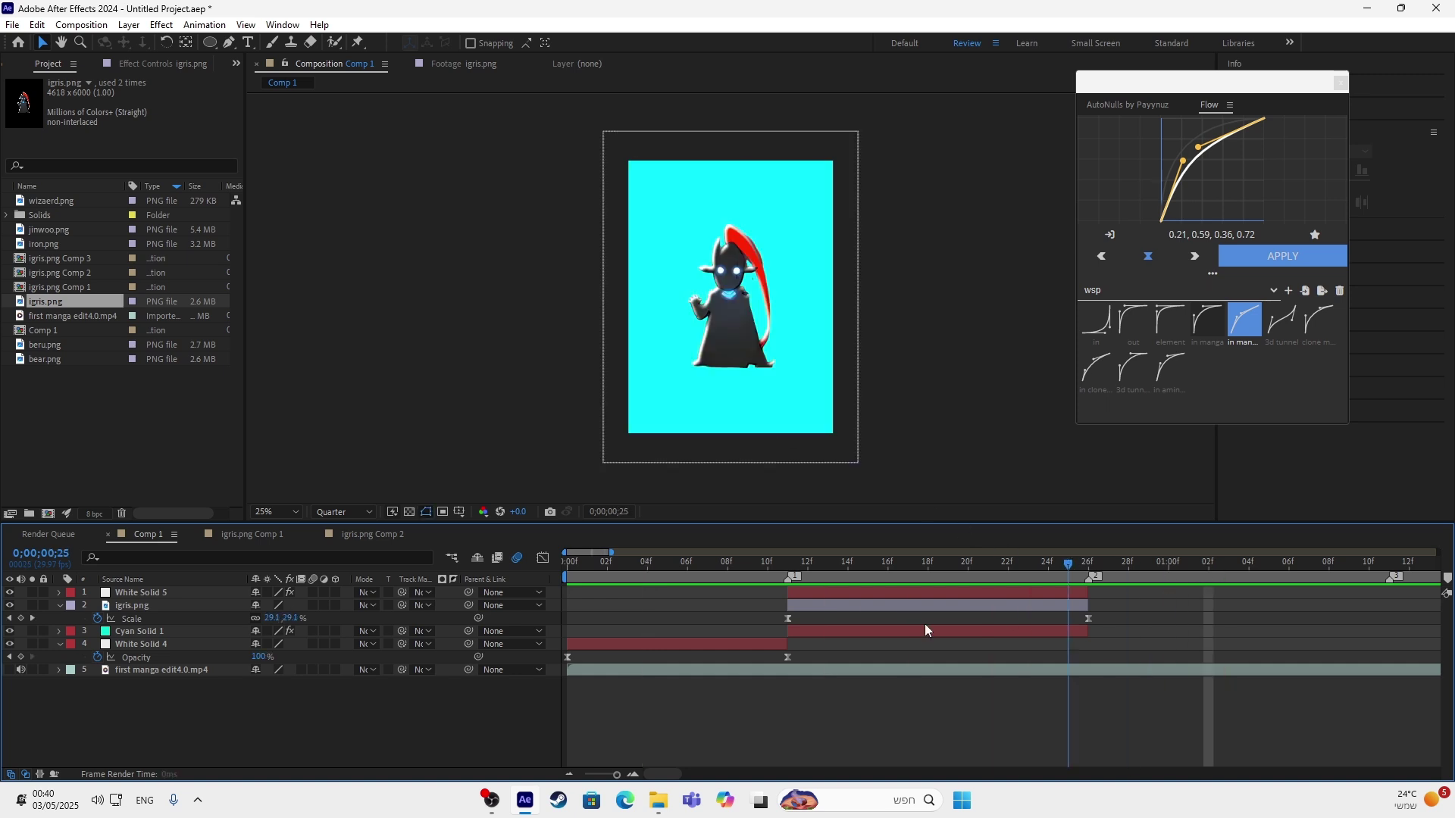
Collapse the igris.png layer's keyframes and pre-compose the layer.
{"action": "left_click", "coordinate": [867, 611]}
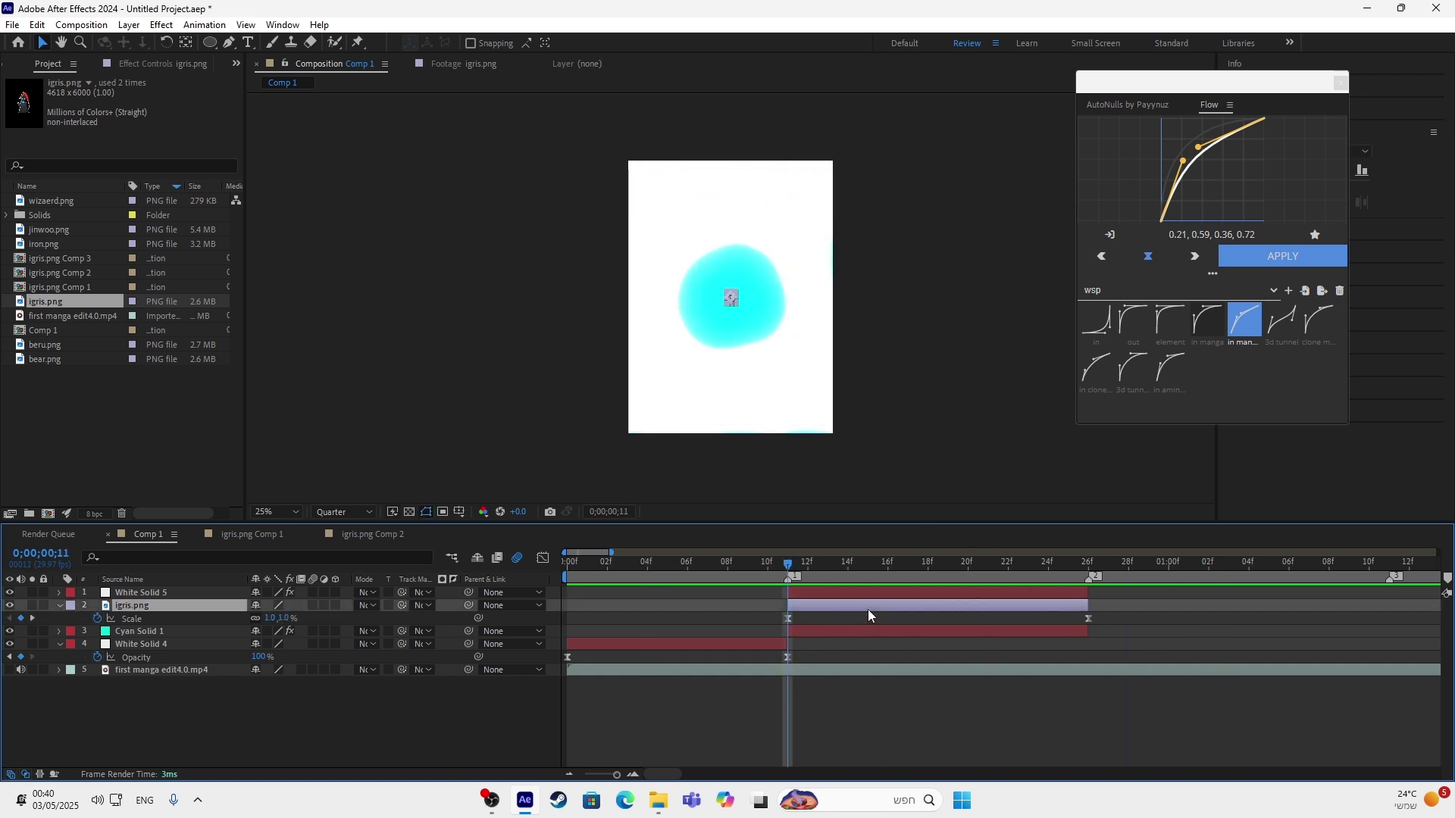
{"action": "key", "text": "u"}
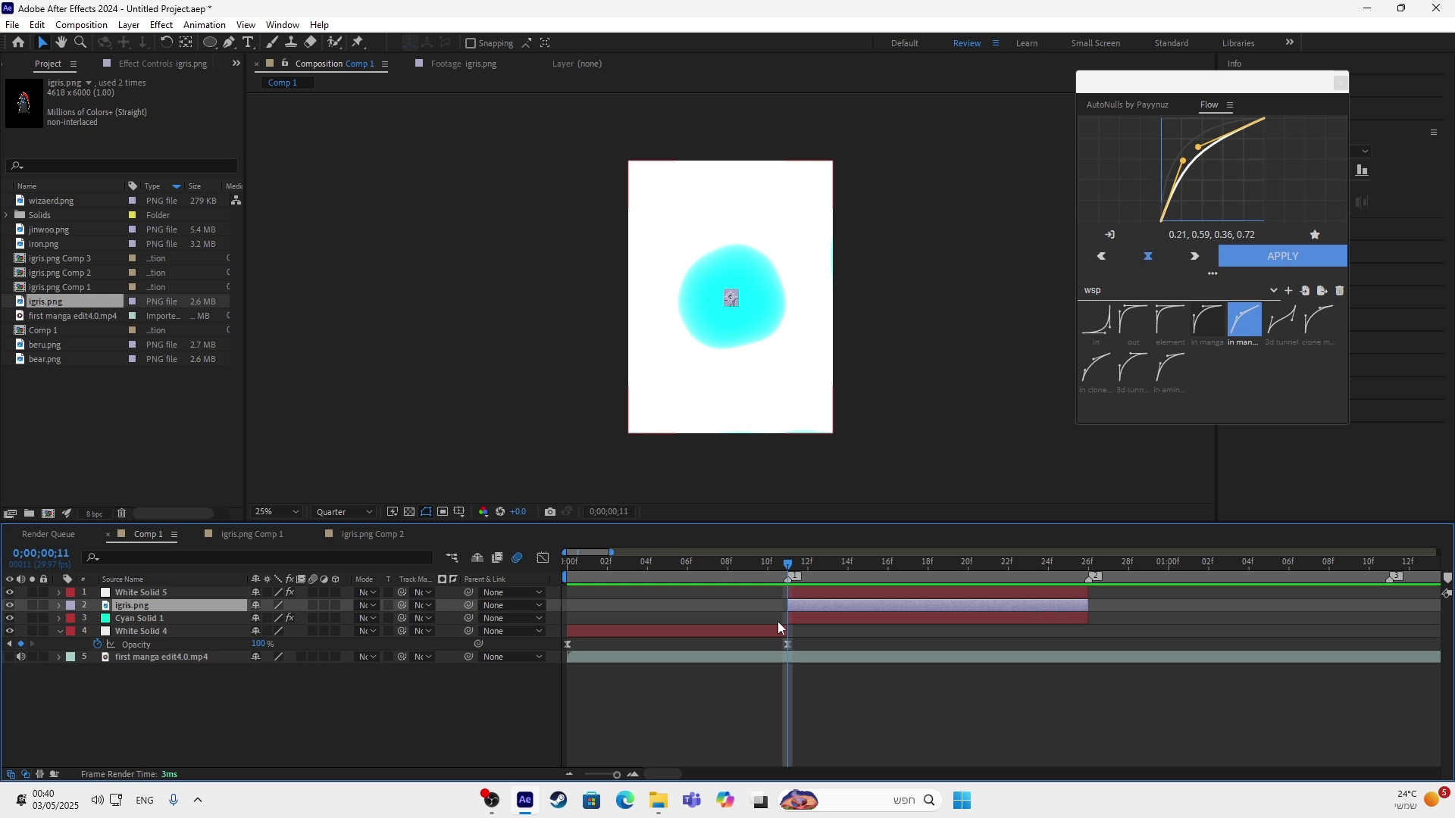
{"action": "right_click", "coordinate": [809, 611]}
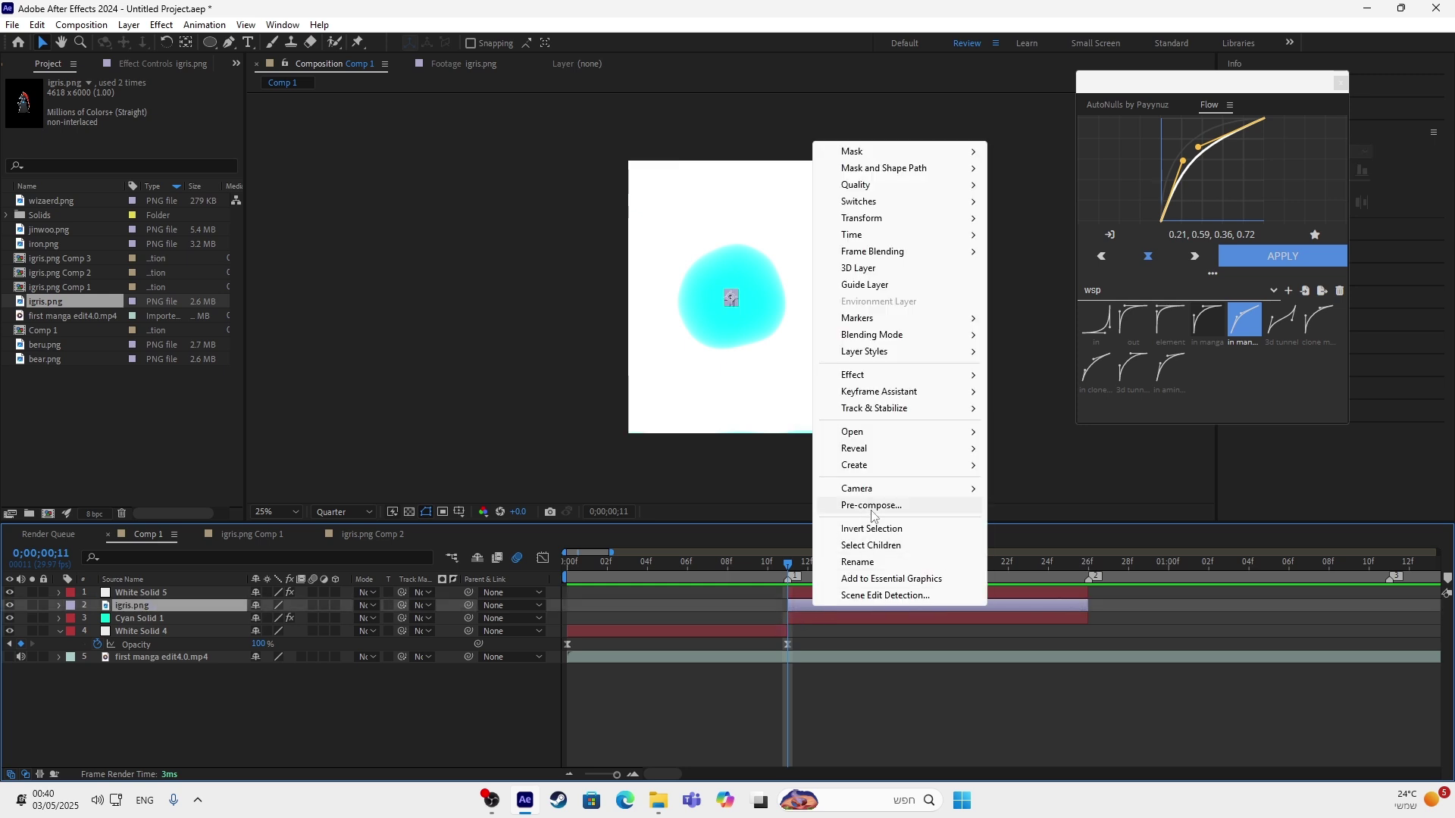
{"action": "left_click", "coordinate": [894, 505]}
{"action": "left_click", "coordinate": [751, 491]}
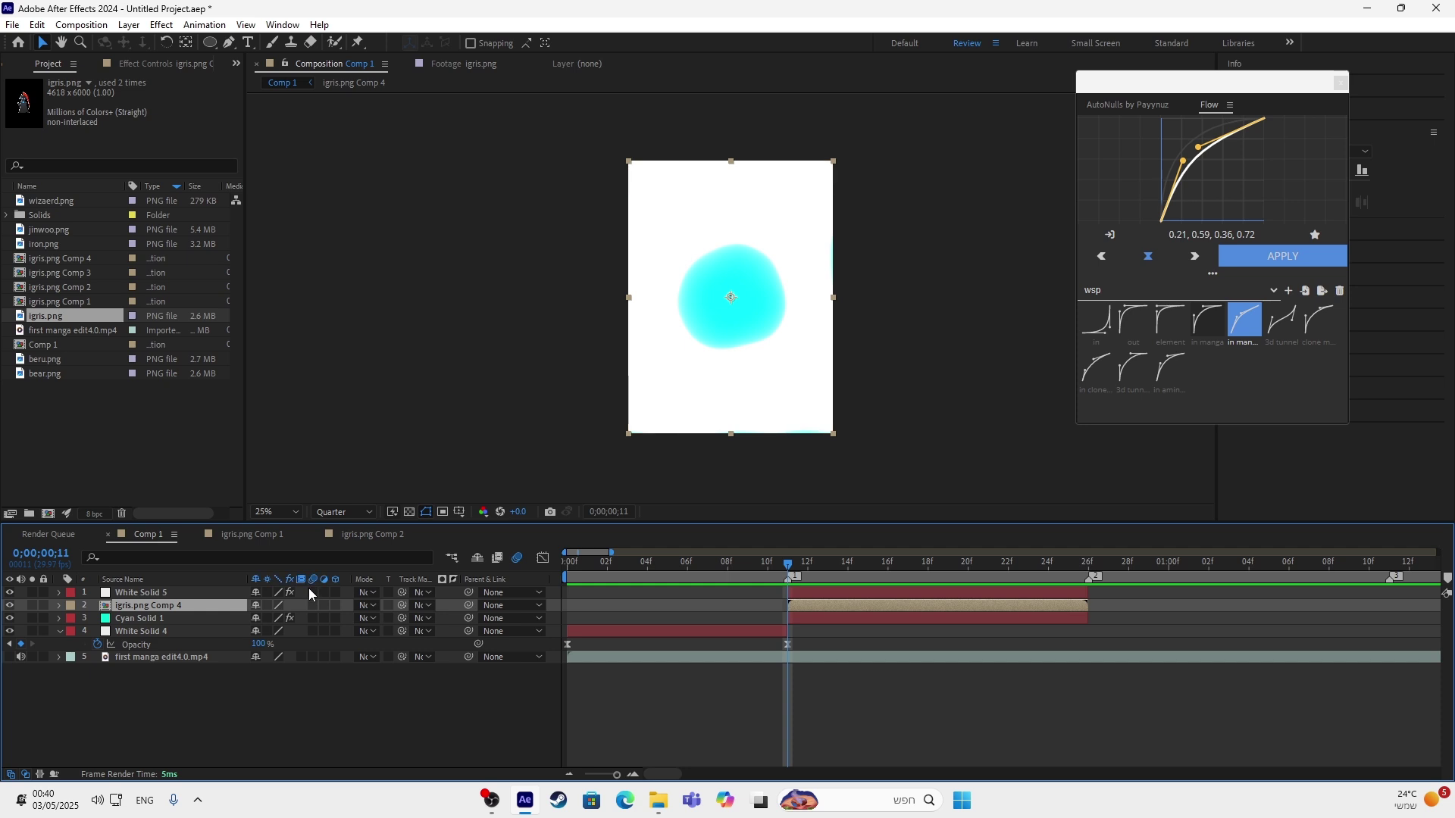
Enable motion blur on the solids and the igris pre-comp, then preview the intro.
{"action": "left_click_drag", "start_coordinate": [311, 592], "coordinate": [309, 640]}
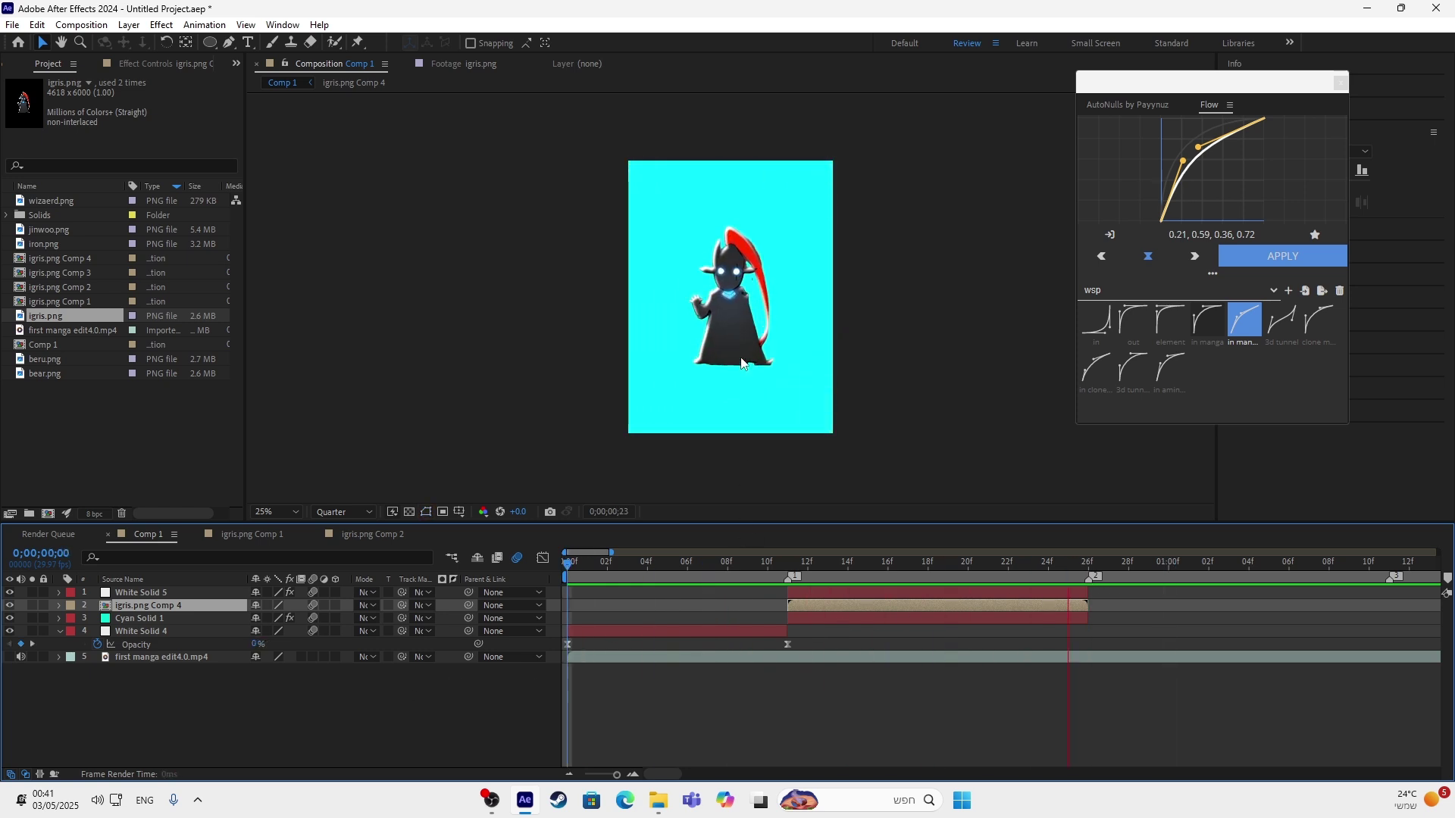
{"action": "key", "text": "space"}
{"action": "left_click_drag", "start_coordinate": [1144, 571], "coordinate": [788, 607]}
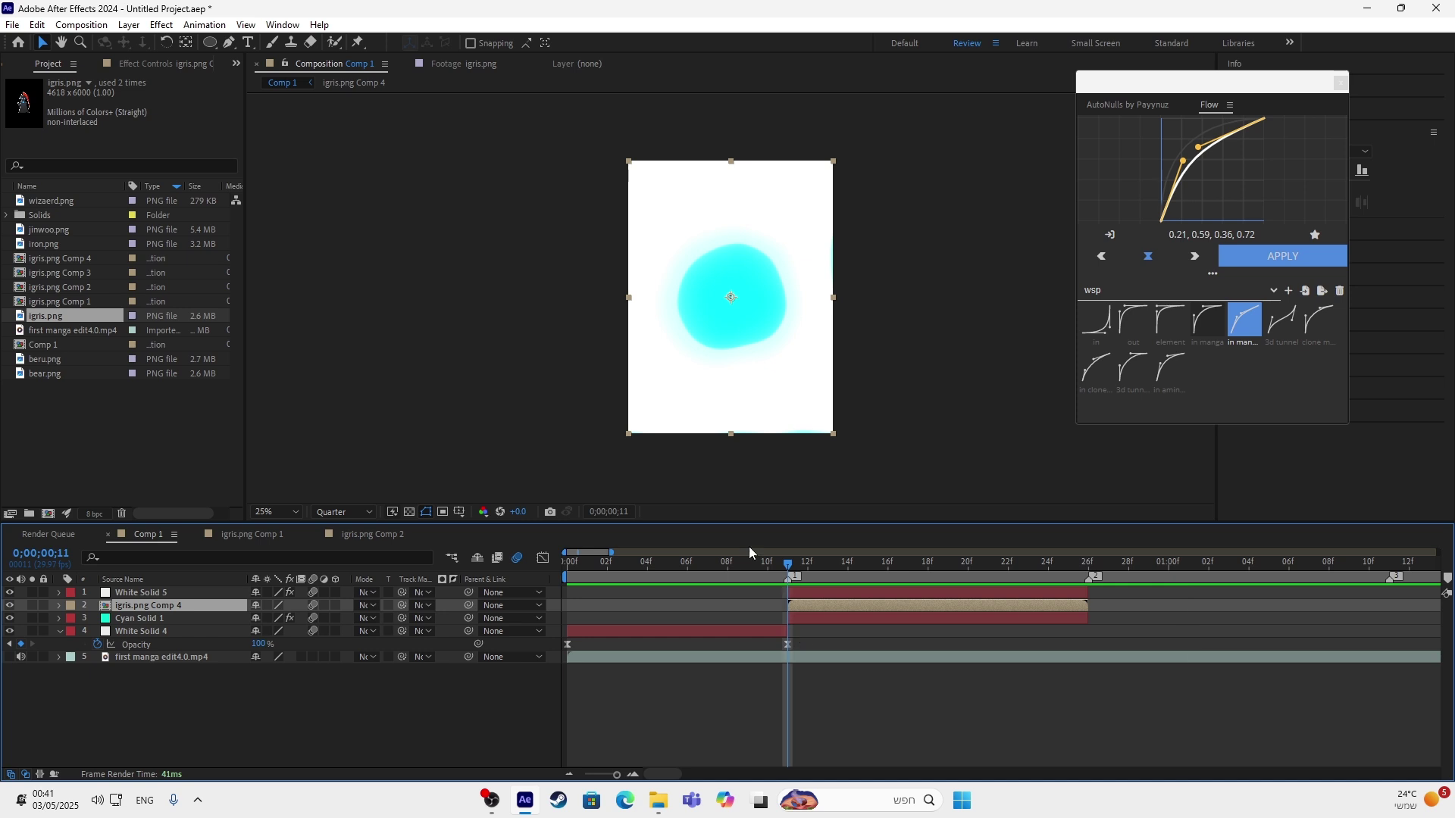
Add one AutoNulls null as parent of the igris pre-comp and select it.
{"action": "left_click", "coordinate": [1127, 104]}
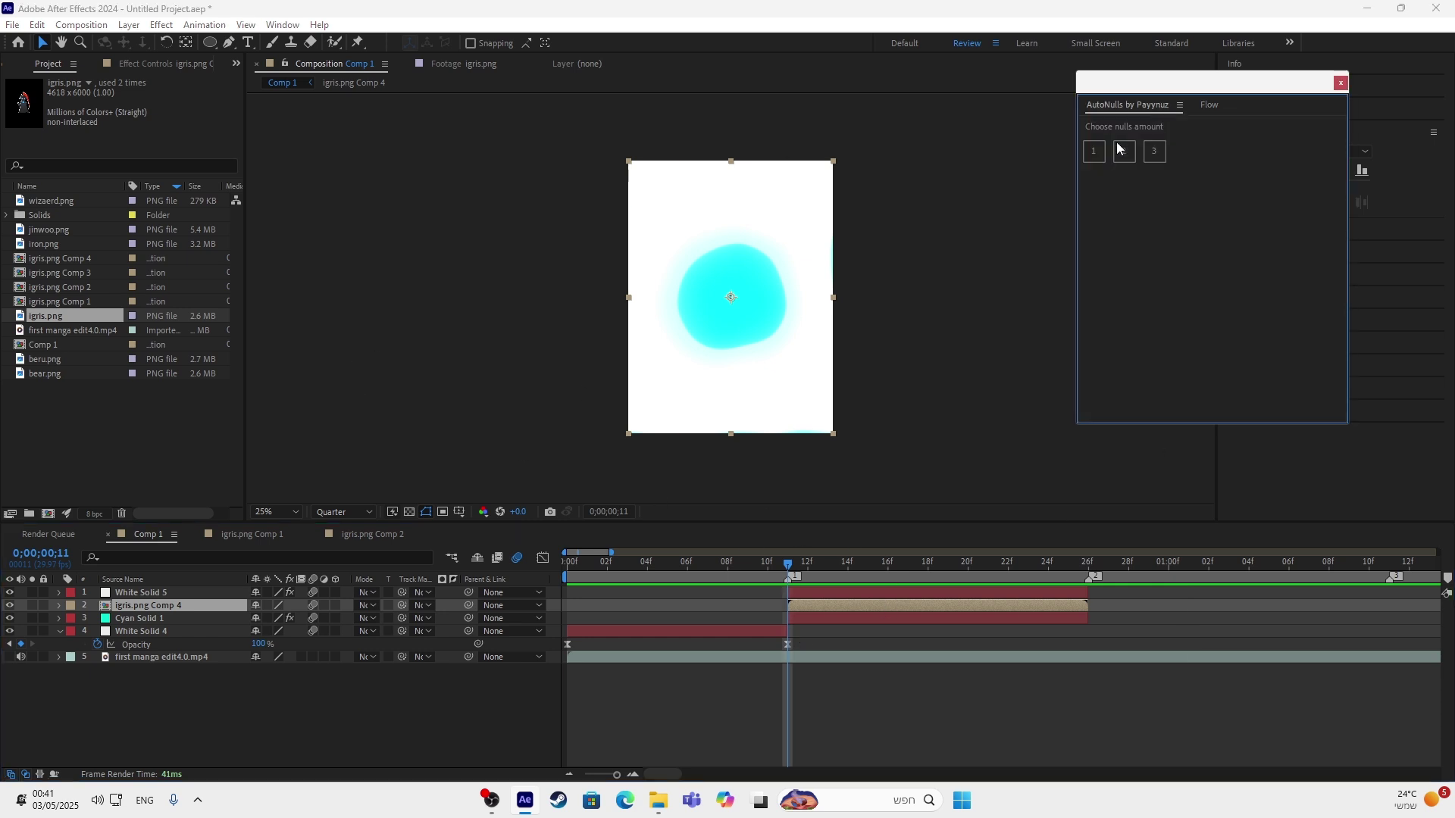
{"action": "left_click", "coordinate": [1093, 151]}
{"action": "left_click", "coordinate": [835, 603]}
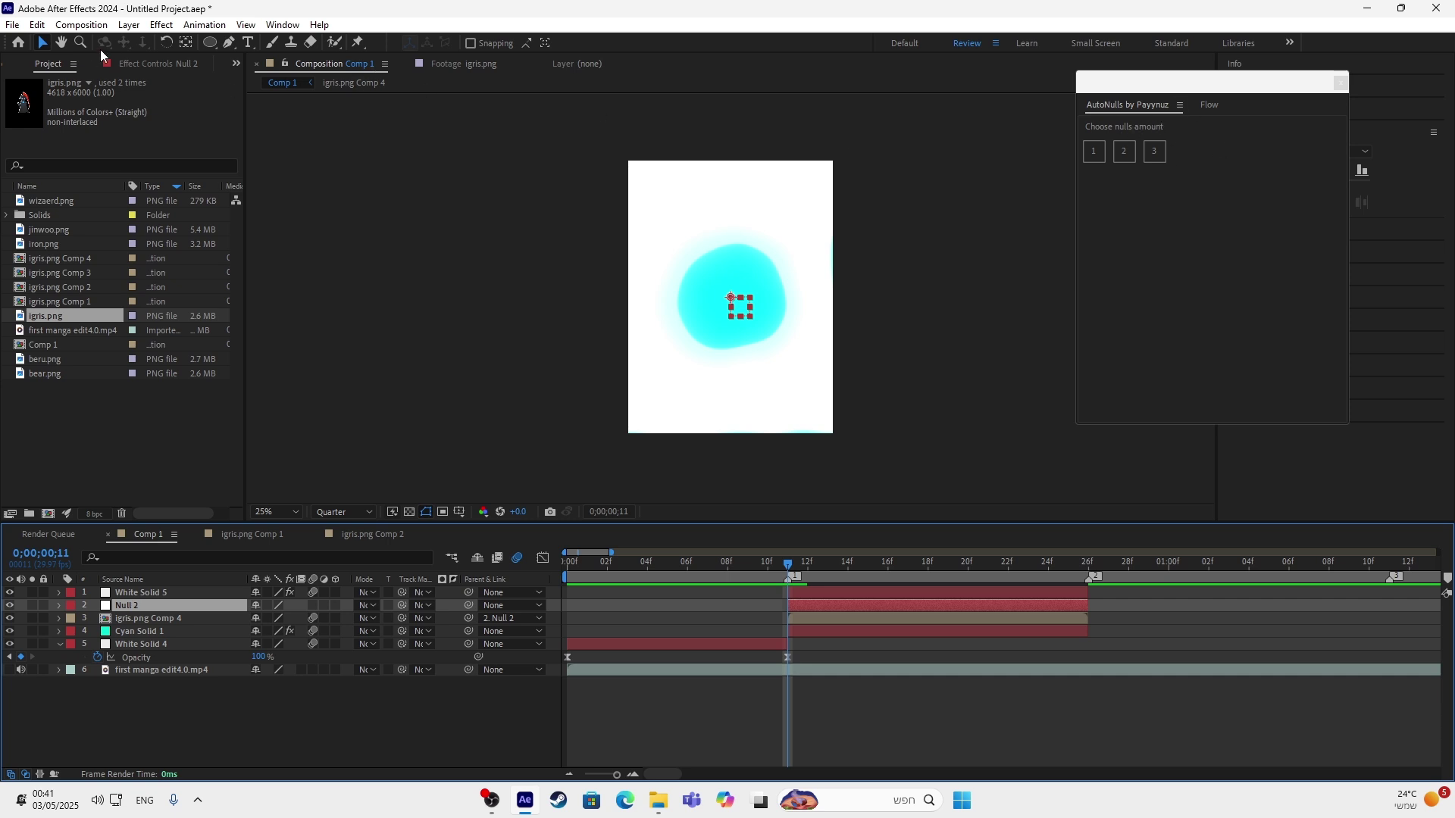
{"action": "left_click", "coordinate": [102, 25]}
{"action": "mouse_move", "coordinate": [129, 24]}
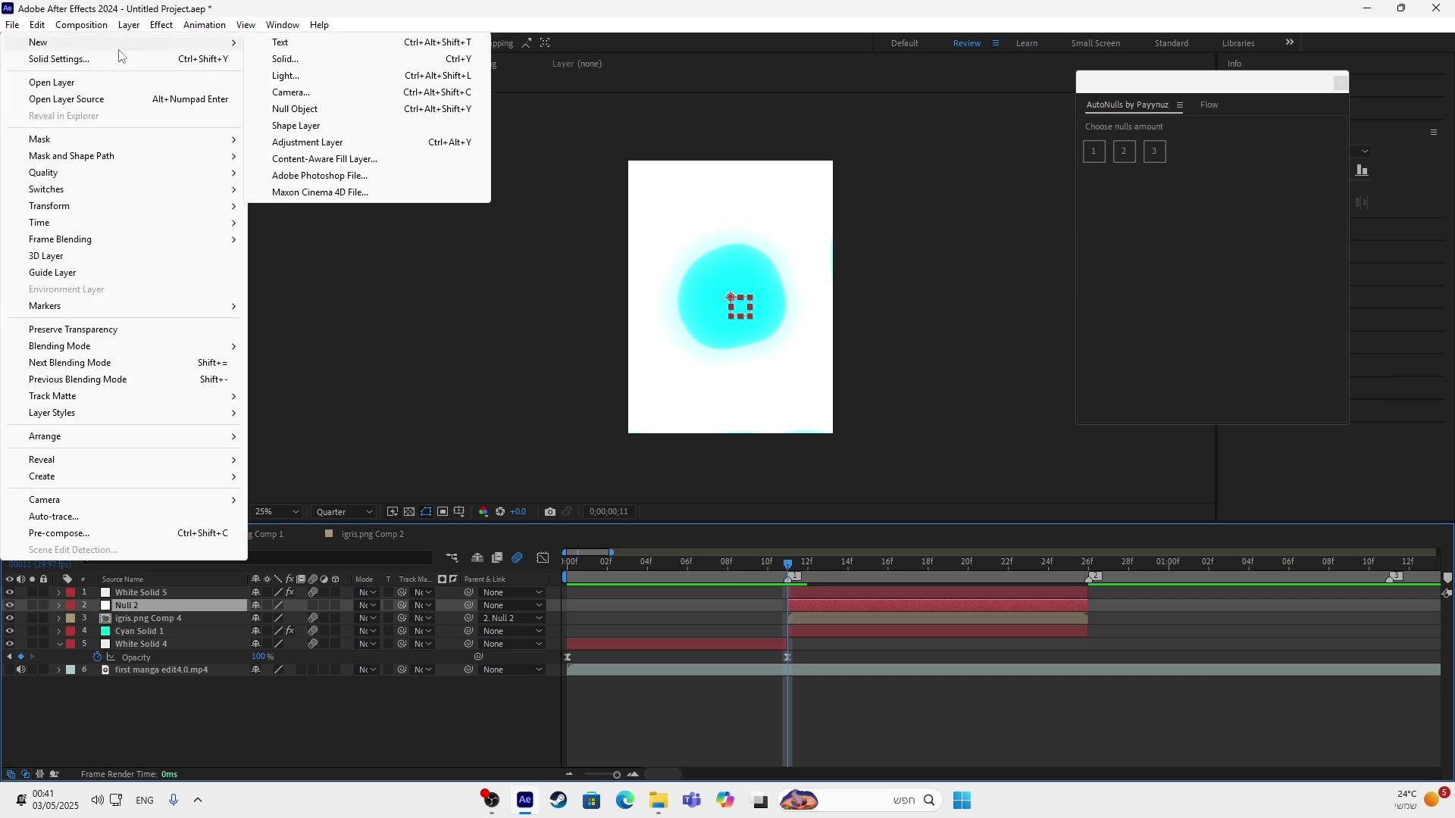
Keyframe the null's Scale at 100% on frame 24 and at 70% for marker 2.
{"action": "left_click_drag", "start_coordinate": [793, 575], "coordinate": [1048, 638]}
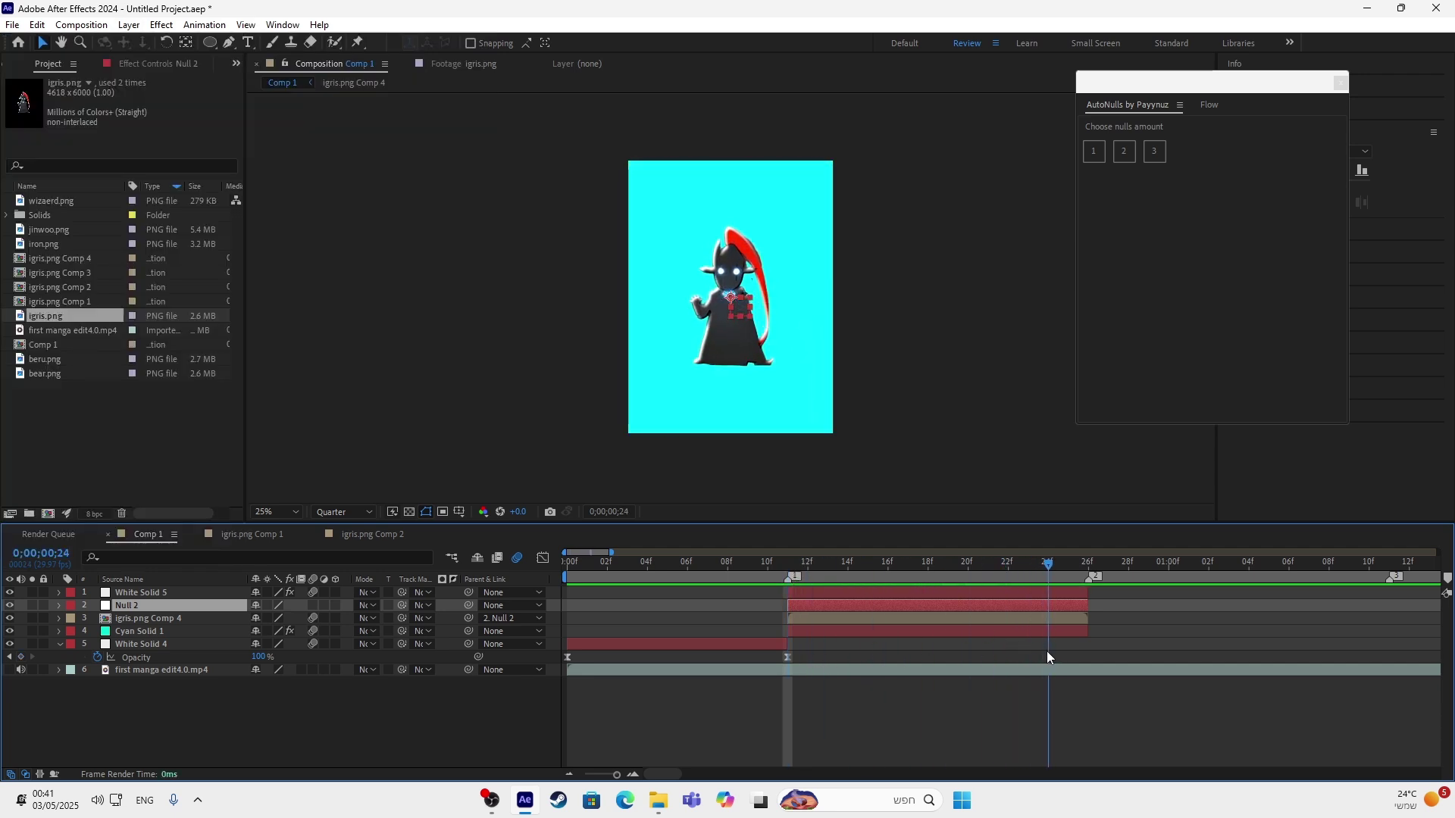
{"action": "key", "text": "s"}
{"action": "left_click", "coordinate": [97, 617]}
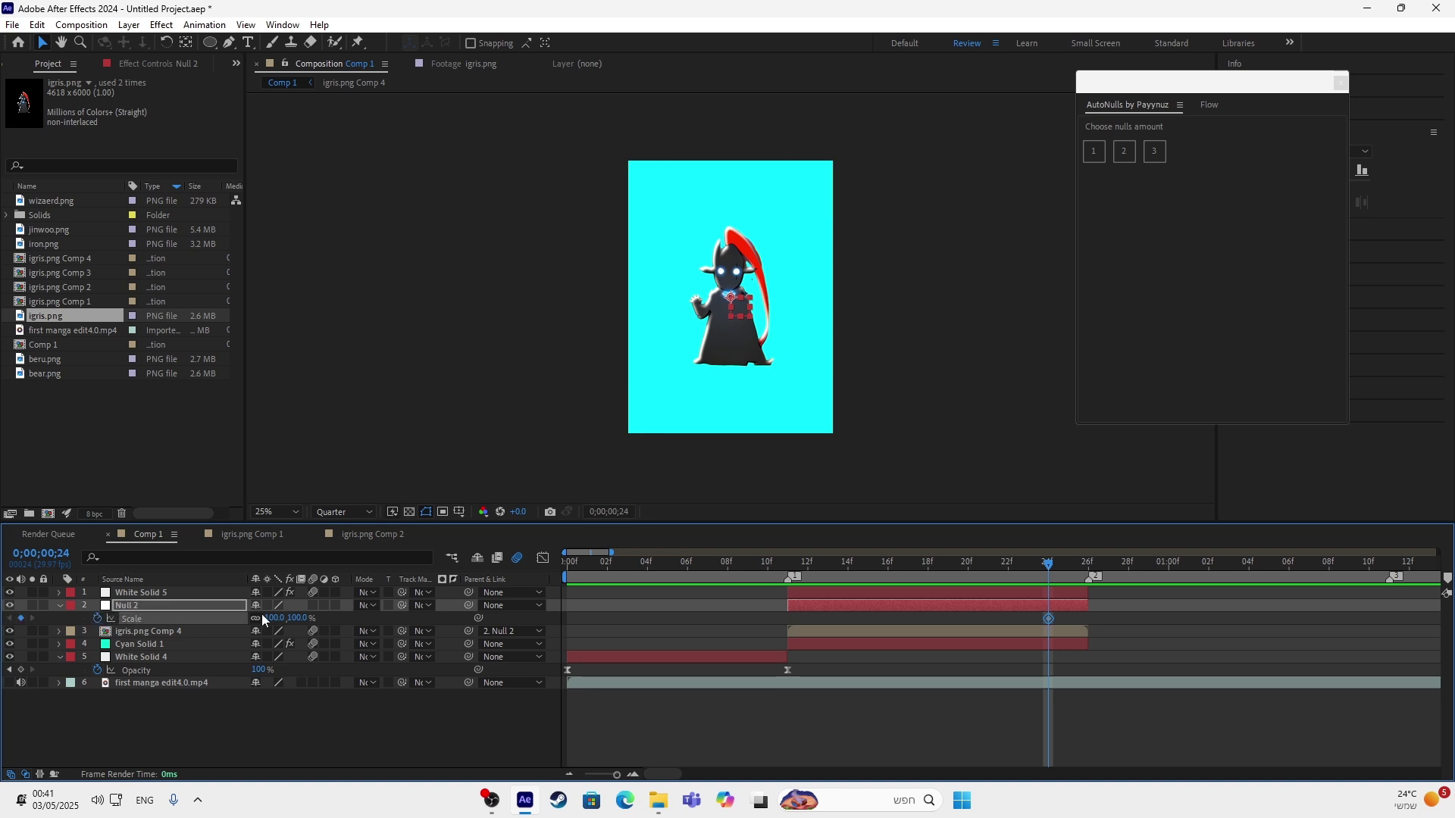
{"action": "left_click_drag", "start_coordinate": [1057, 569], "coordinate": [1076, 578]}
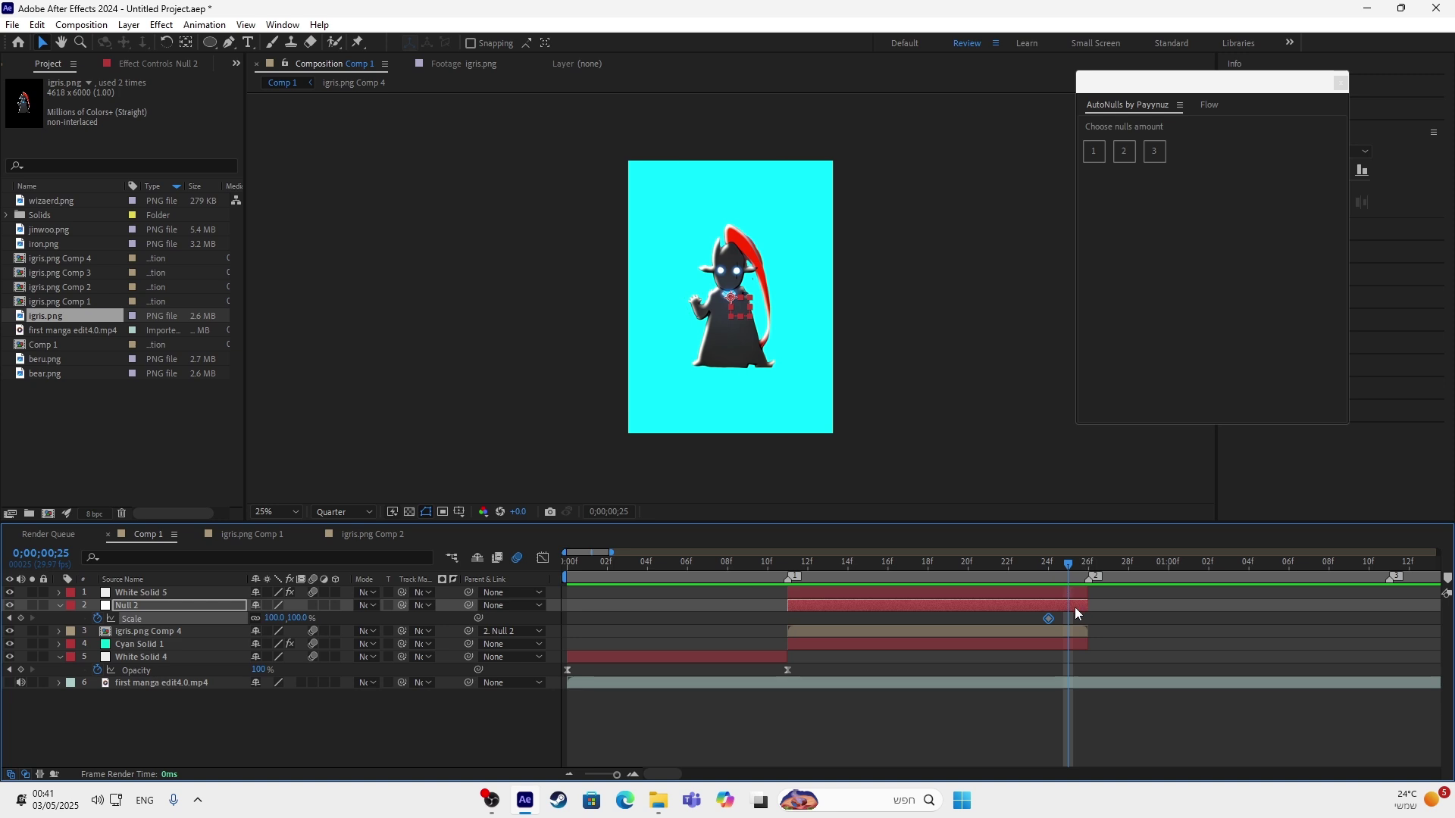
{"action": "left_click", "coordinate": [271, 618]}
{"action": "type", "text": "70"}
{"action": "key", "text": "Return"}
Easy-ease the null's Scale keyframes, apply the Flow "in" curve 0.82, 0.00, 1.00, 0.21, and preview the intro from the start.
{"action": "left_click_drag", "start_coordinate": [1071, 623], "coordinate": [996, 635]}
{"action": "key", "text": "ctrl+z"}
{"action": "key", "text": "F9"}
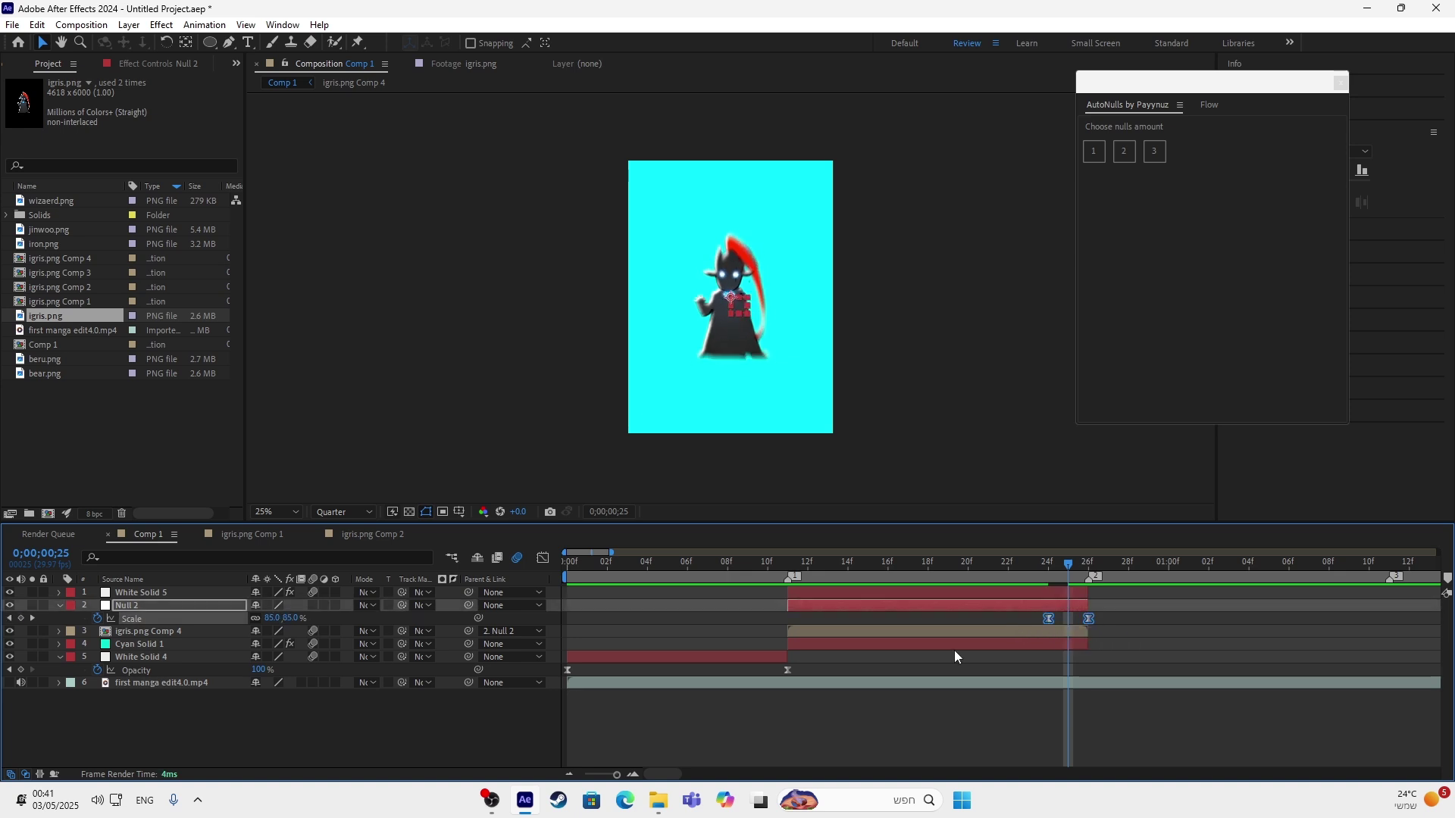
{"action": "left_click", "coordinate": [1208, 105]}
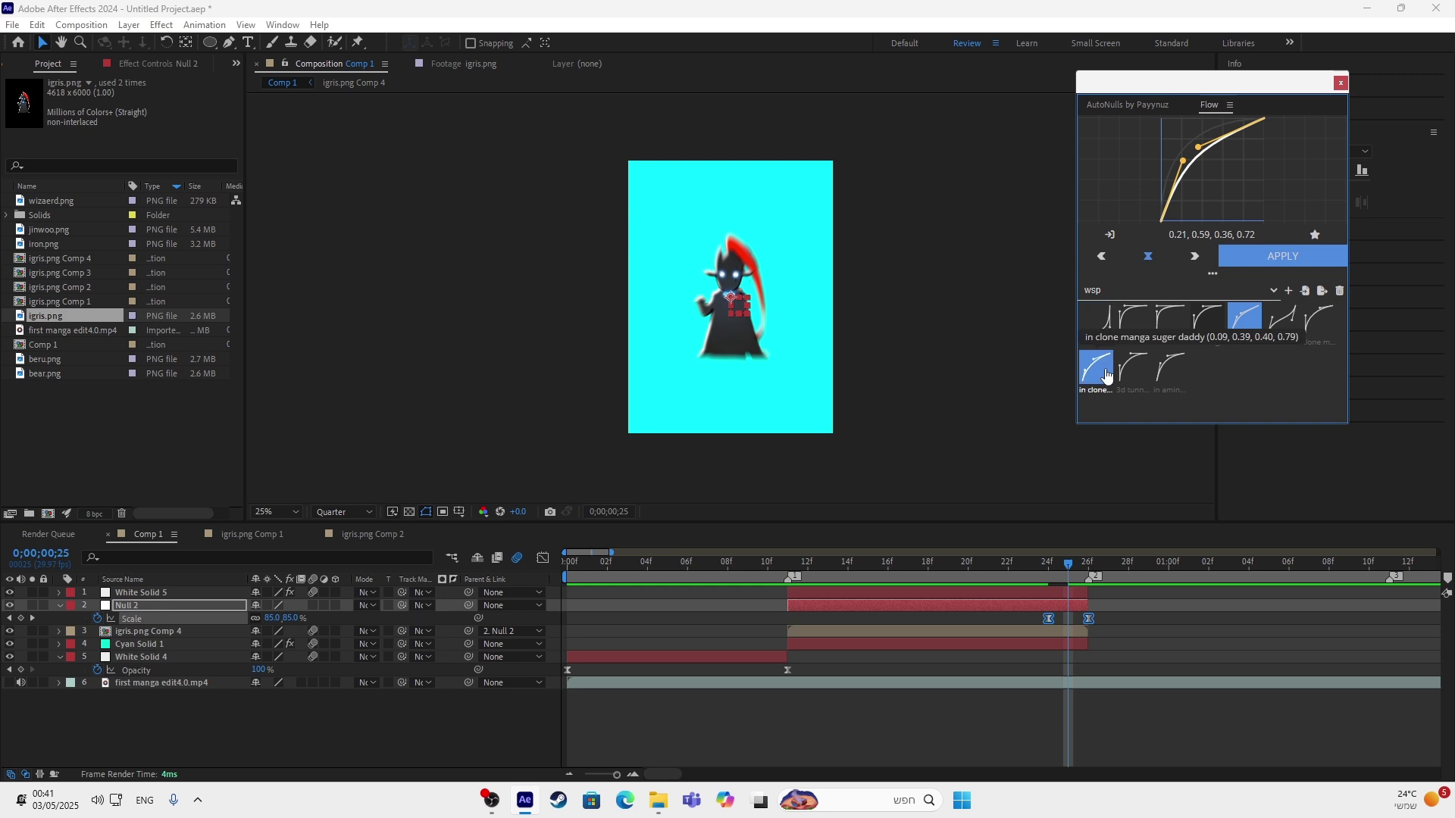
{"action": "left_click", "coordinate": [1096, 319]}
{"action": "left_click", "coordinate": [1251, 258]}
{"action": "left_click_drag", "start_coordinate": [1067, 566], "coordinate": [563, 629]}
{"action": "left_click", "coordinate": [1227, 625]}
{"action": "key", "text": "space"}
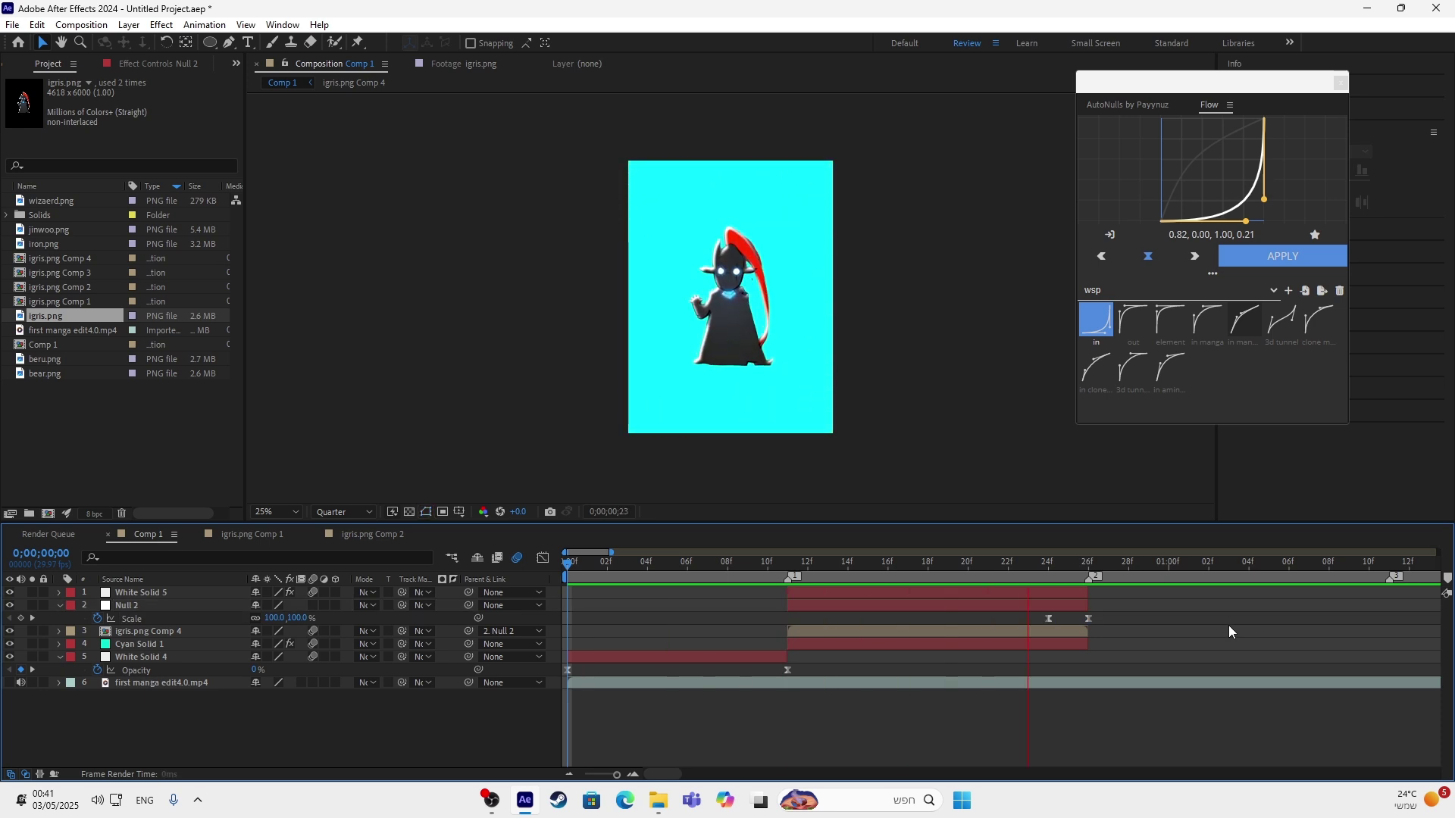
{"action": "key", "text": "space"}
{"action": "left_click_drag", "start_coordinate": [1275, 582], "coordinate": [789, 620]}
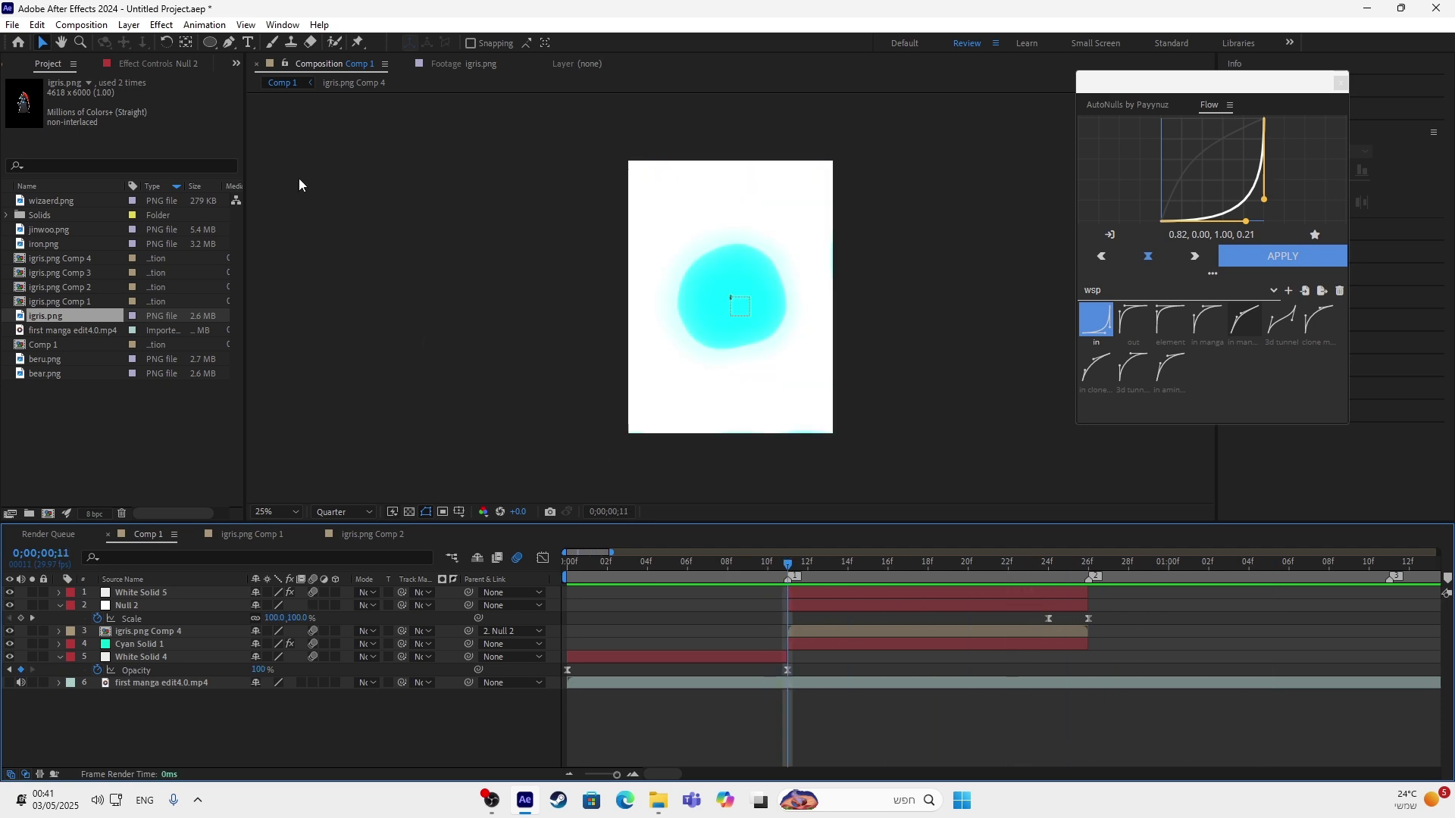
Add an adjustment layer above all other layers and trim it to span from marker 1 to marker 2.
{"action": "left_click", "coordinate": [129, 25]}
{"action": "mouse_move", "coordinate": [61, 43]}
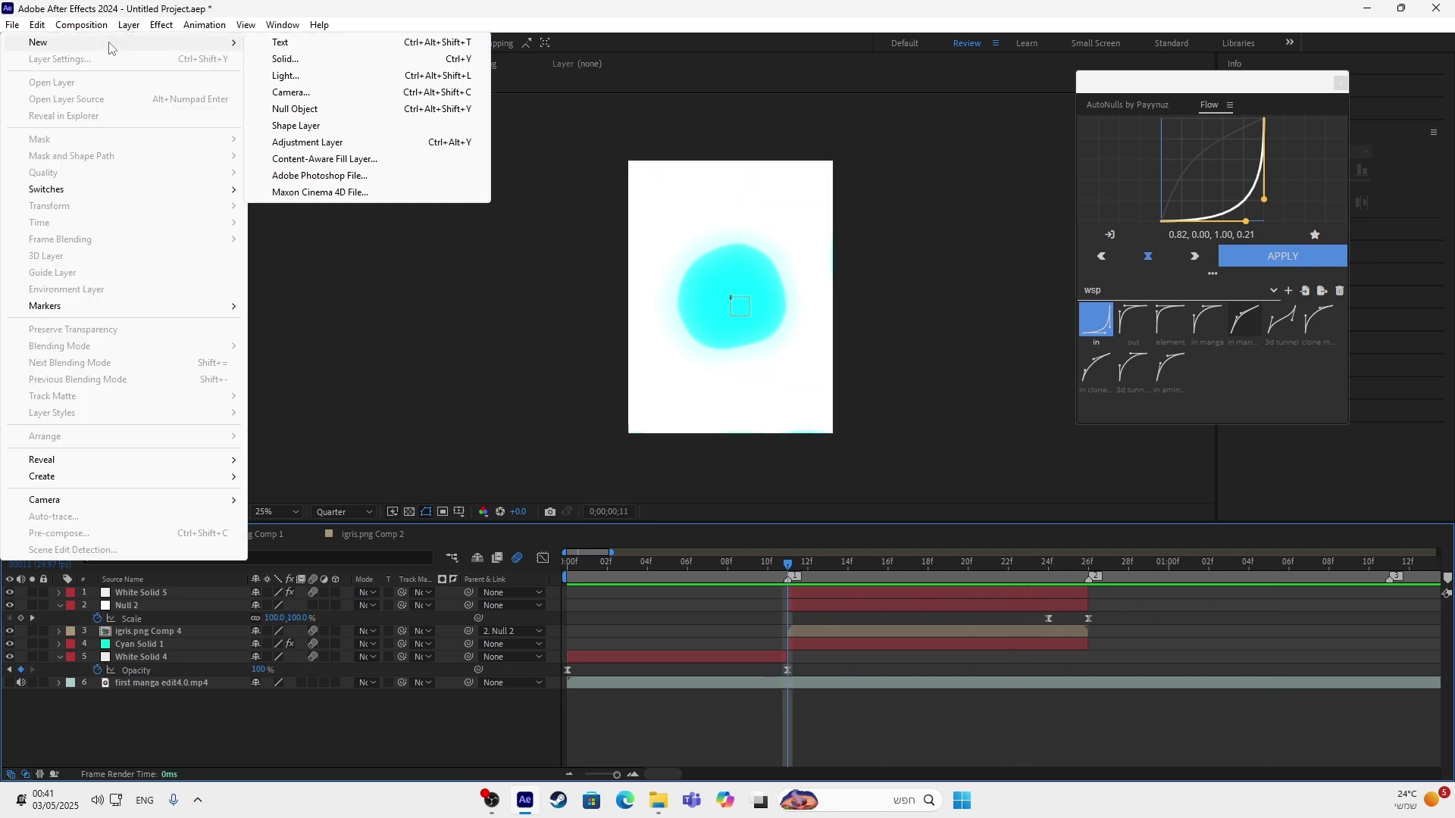
{"action": "left_click", "coordinate": [304, 142]}
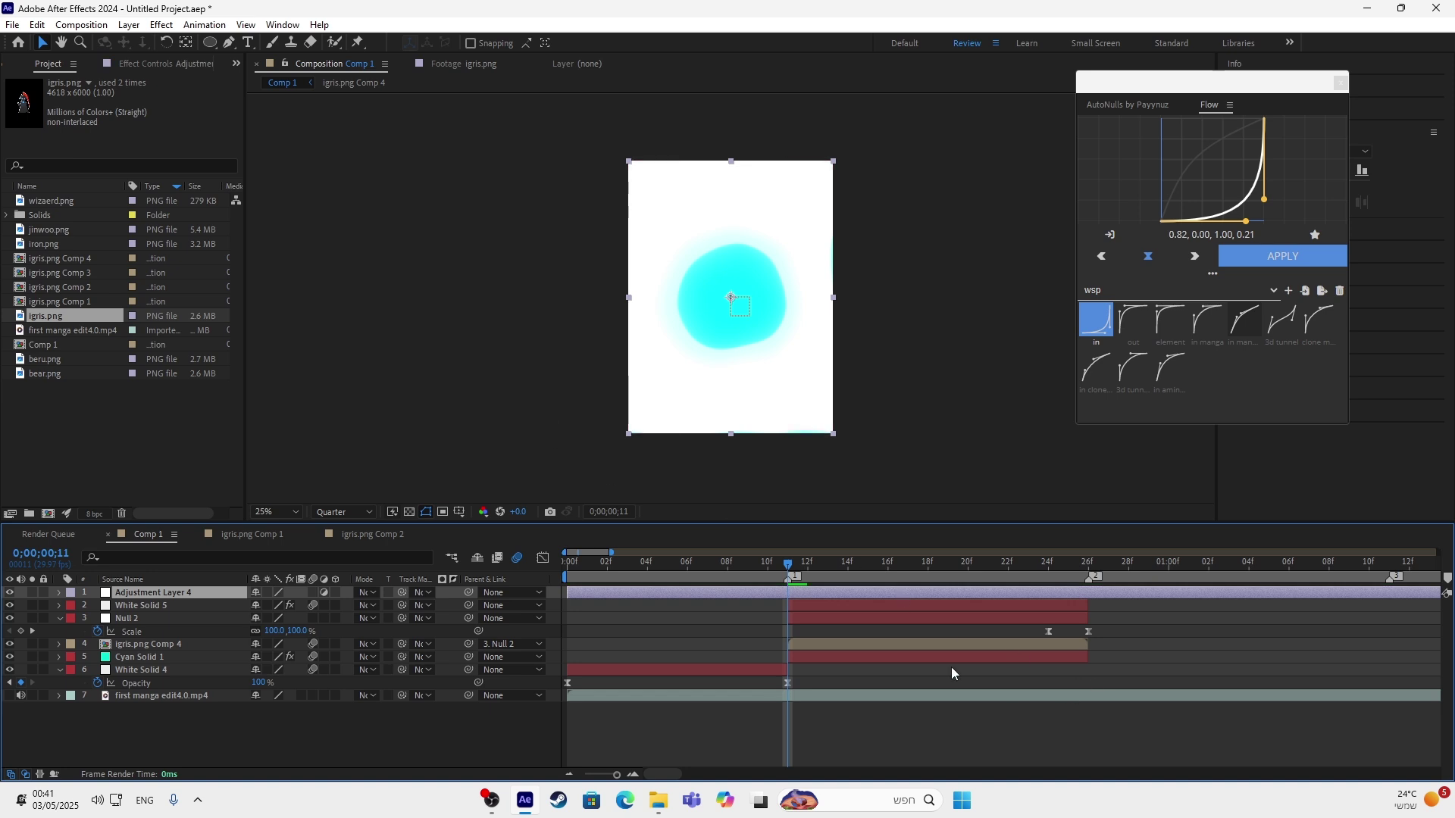
{"action": "key", "text": "ctrl+shift+d"}
{"action": "key", "text": "space"}
{"action": "left_click_drag", "start_coordinate": [1011, 603], "coordinate": [1090, 620]}
{"action": "key", "text": "ctrl+shift+d"}
{"action": "key", "text": "Delete"}
{"action": "left_click_drag", "start_coordinate": [1089, 564], "coordinate": [788, 578]}
{"action": "left_click", "coordinate": [729, 606]}
{"action": "key", "text": "Delete"}
Apply the Twitch effect to the new adjustment layer.
{"action": "left_click", "coordinate": [799, 590]}
{"action": "key", "text": "ctrl+space"}
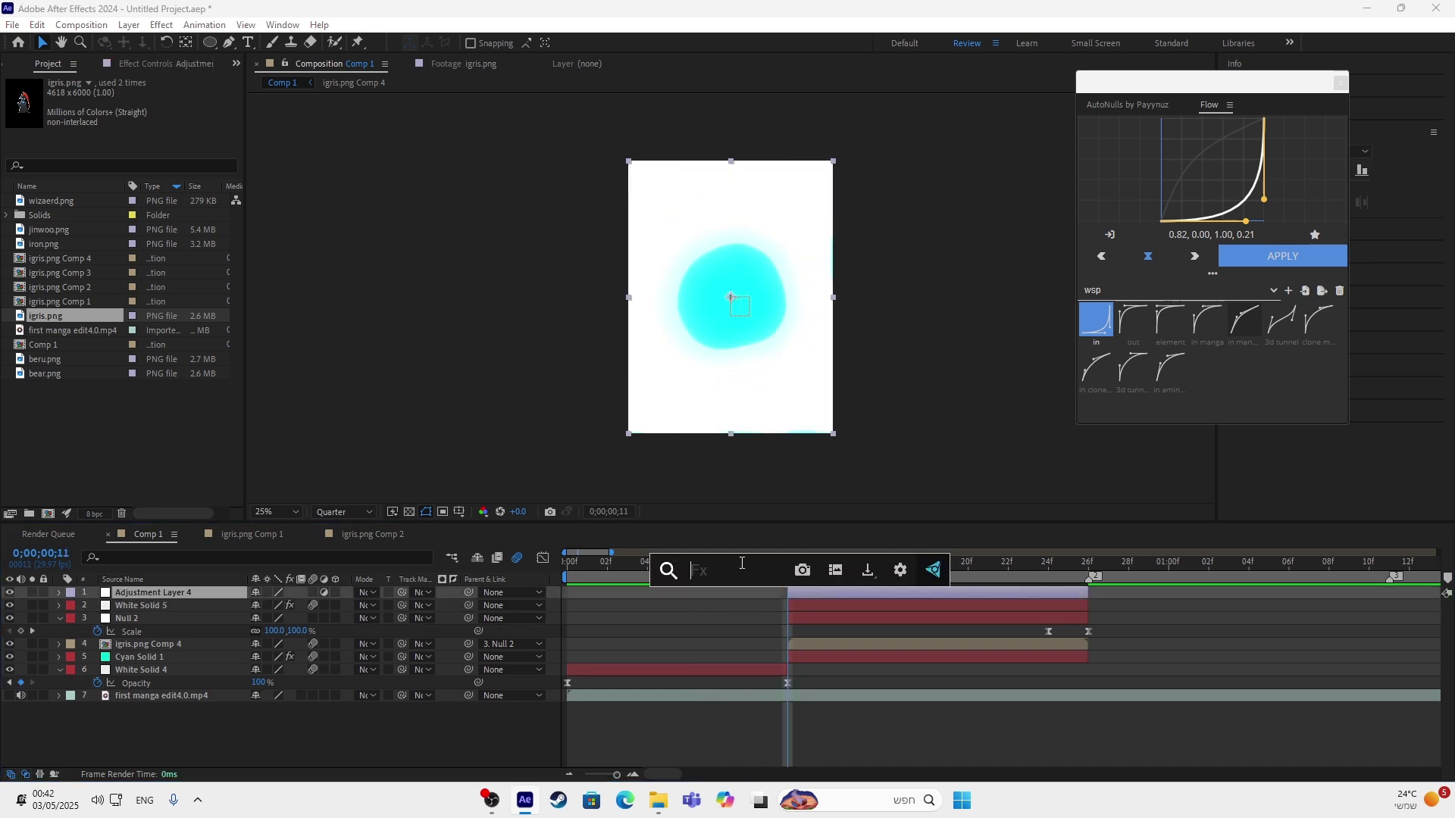
{"action": "type", "text": "tw"}
{"action": "key", "text": "BackSpace"}
{"action": "type", "text": "witch"}
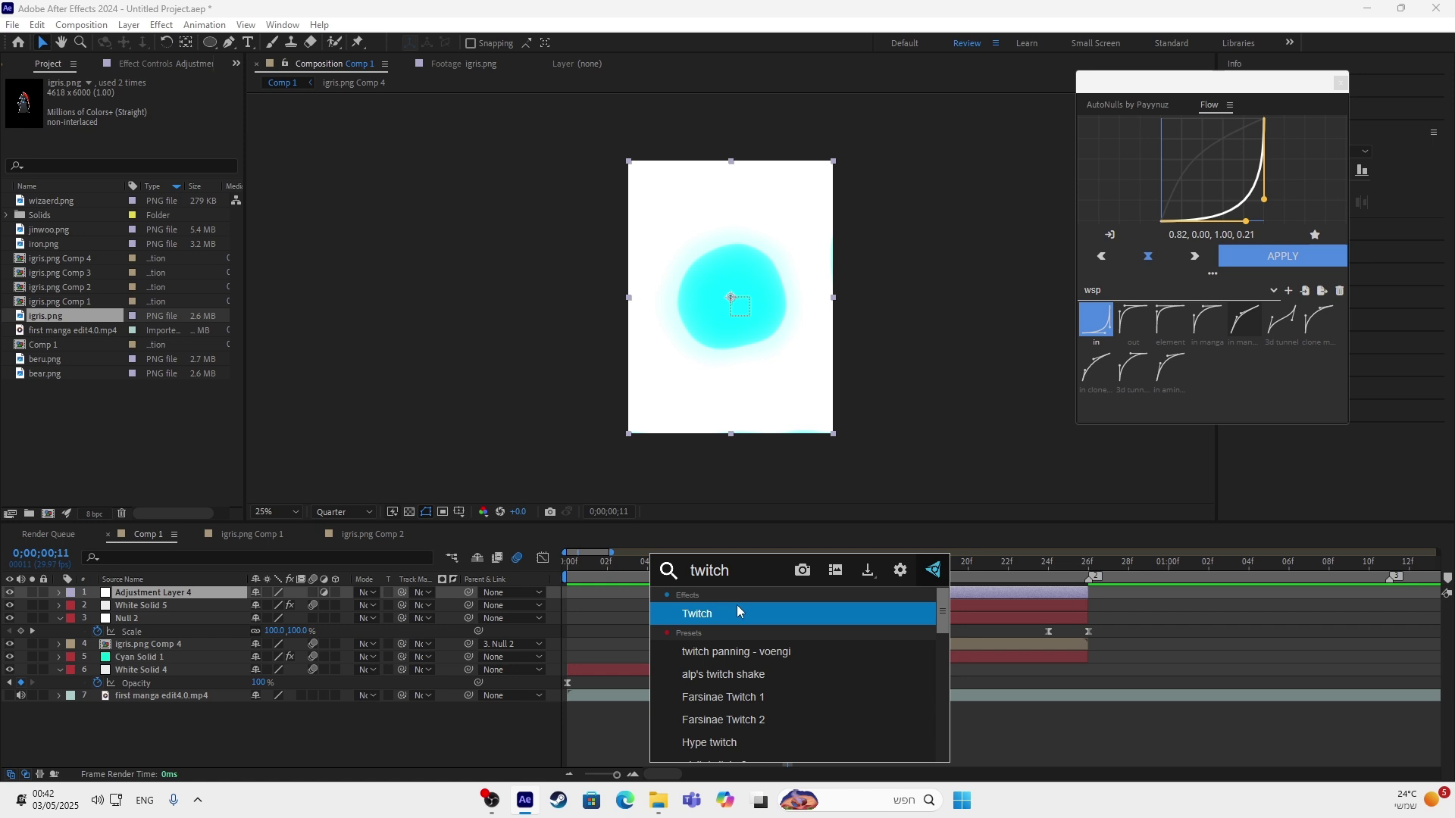
{"action": "left_click", "coordinate": [738, 612]}
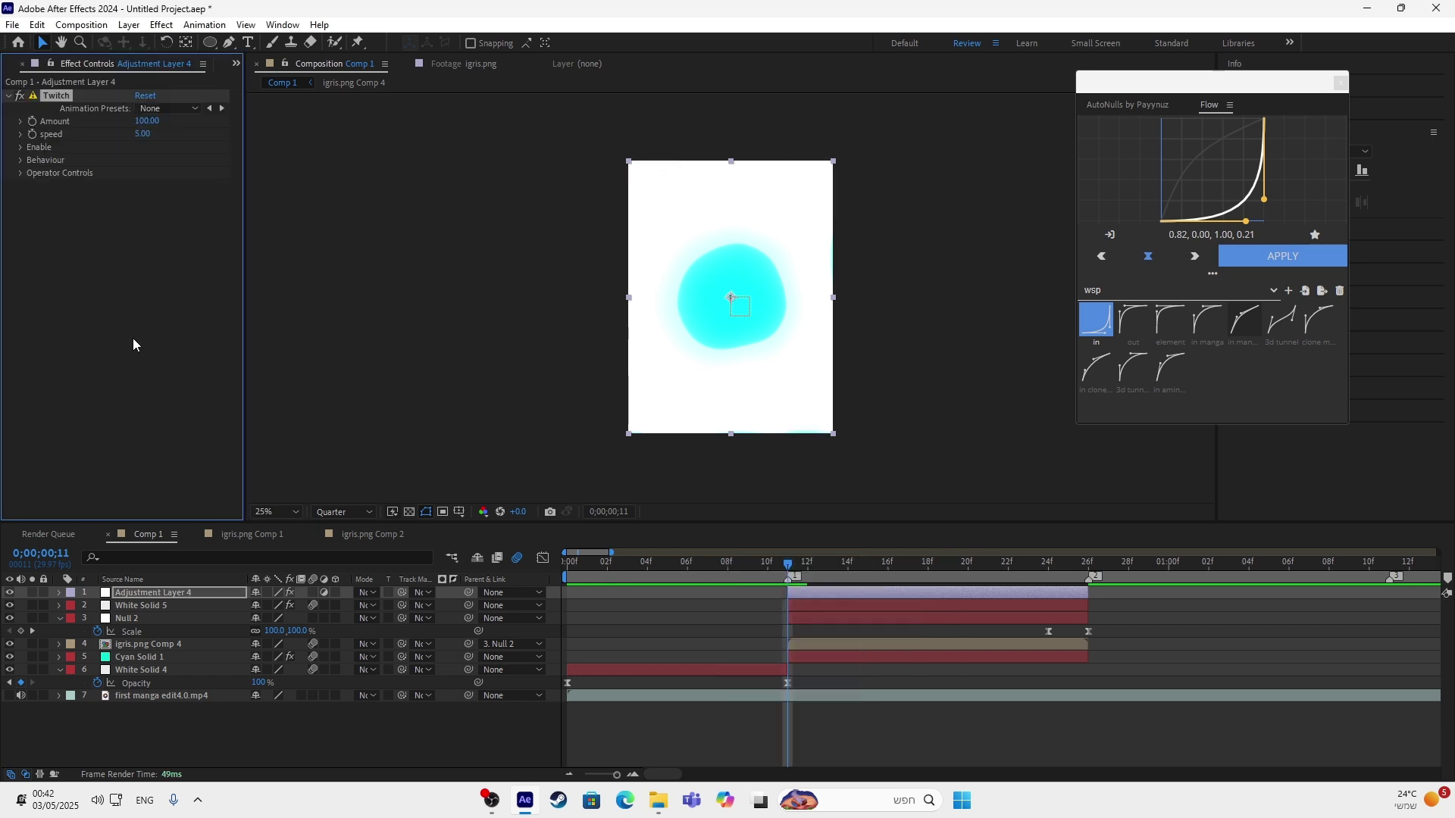
Set the Twitch Amount to 60 and speed to 20, and enable Blur, Light and Slide.
{"action": "left_click", "coordinate": [147, 123]}
{"action": "left_click", "coordinate": [144, 133]}
{"action": "type", "text": "20"}
{"action": "key", "text": "Return"}
{"action": "left_click", "coordinate": [22, 147]}
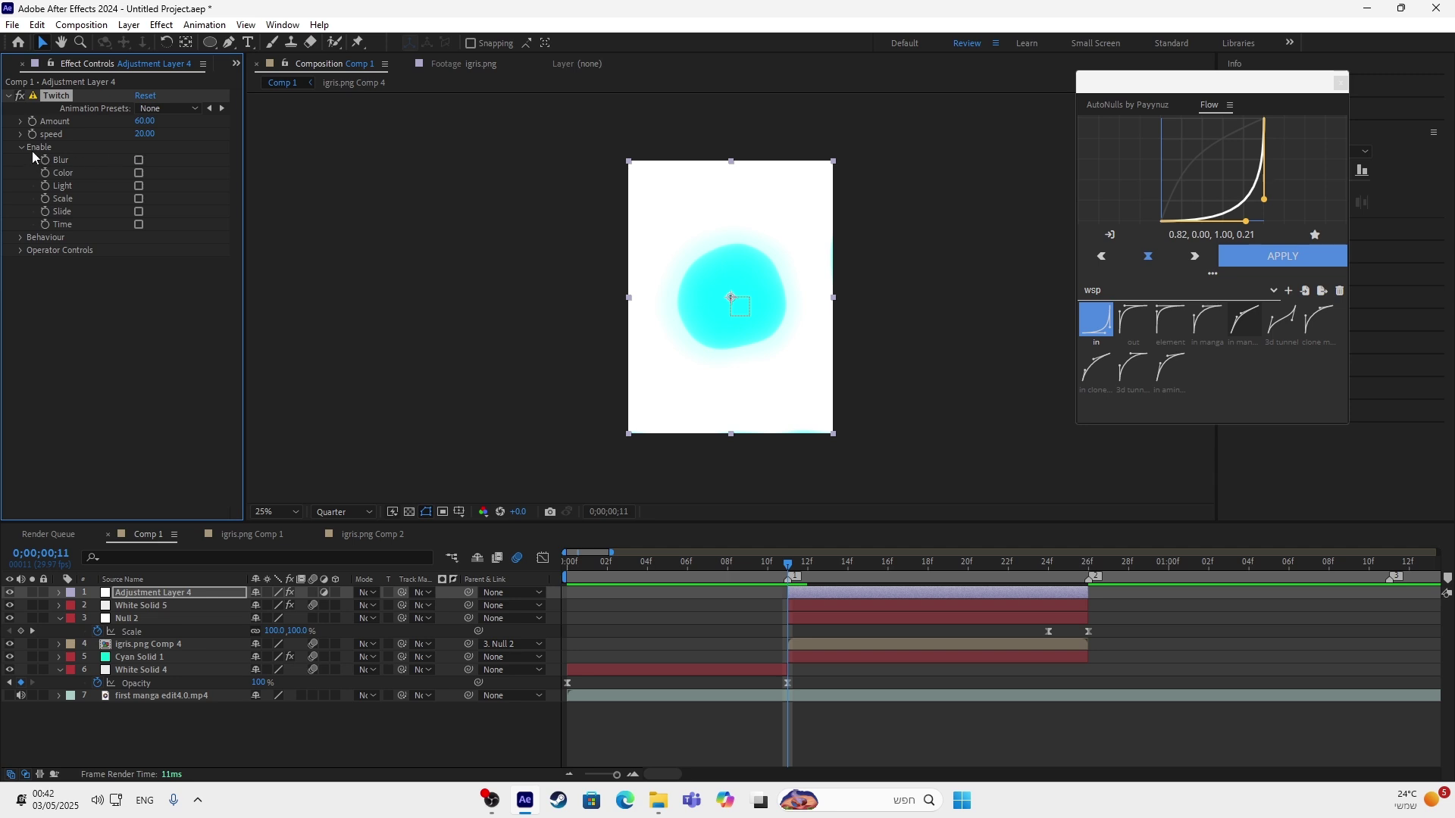
{"action": "left_click", "coordinate": [138, 199]}
{"action": "left_click", "coordinate": [139, 212]}
{"action": "left_click", "coordinate": [139, 186]}
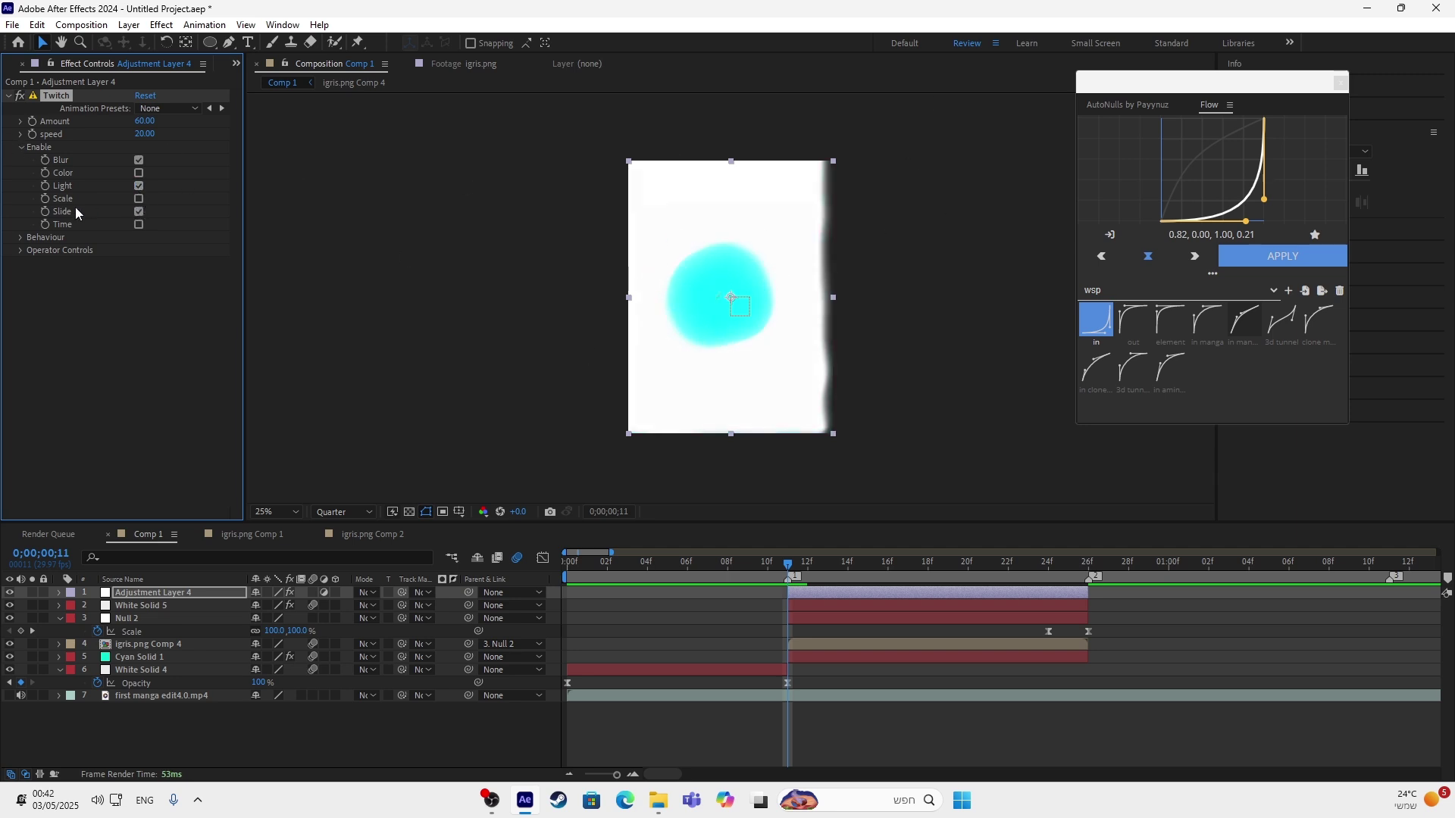
Set the Twitch behaviour Seed to 40.
{"action": "left_click", "coordinate": [20, 237]}
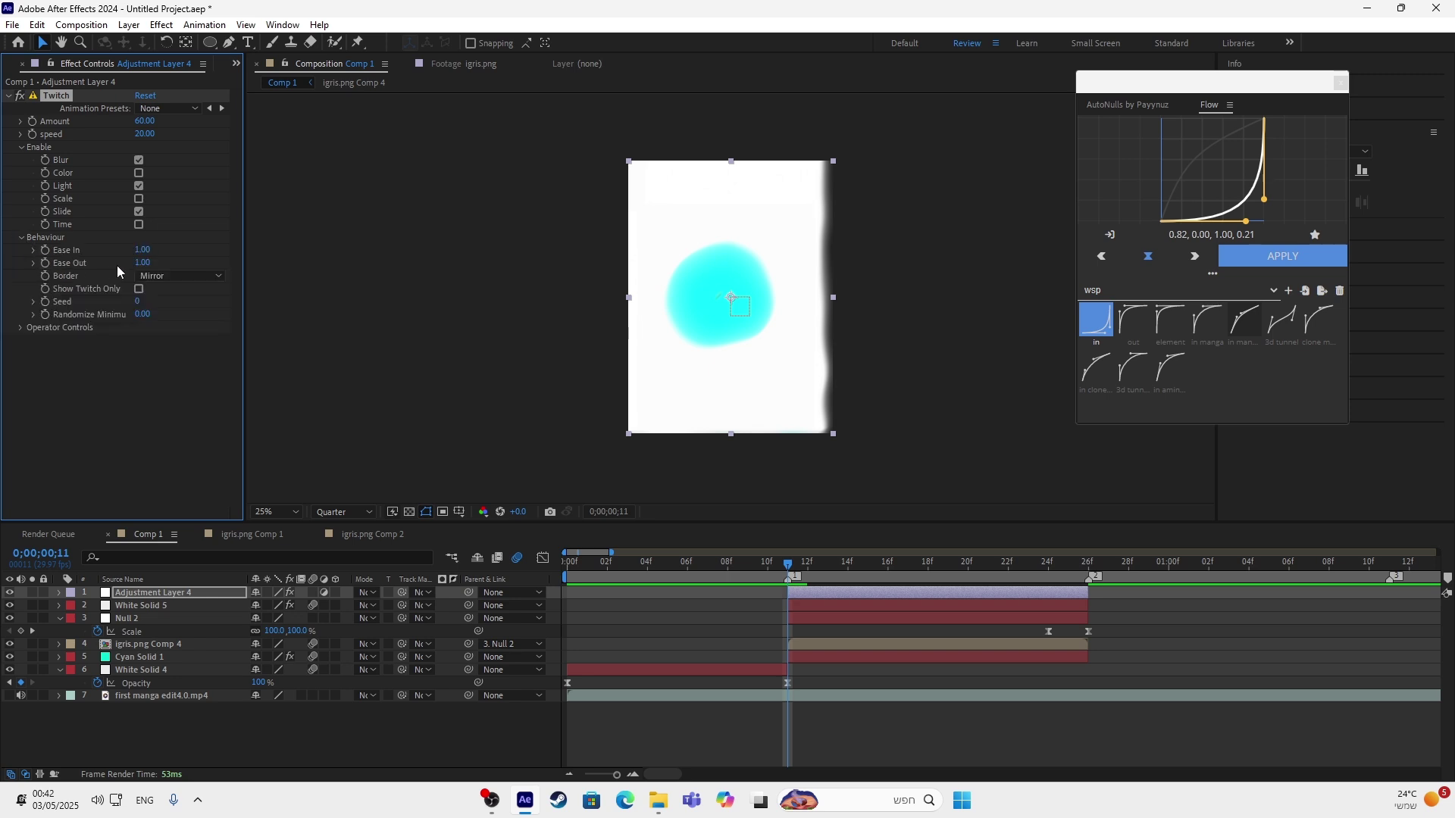
{"action": "left_click", "coordinate": [138, 302]}
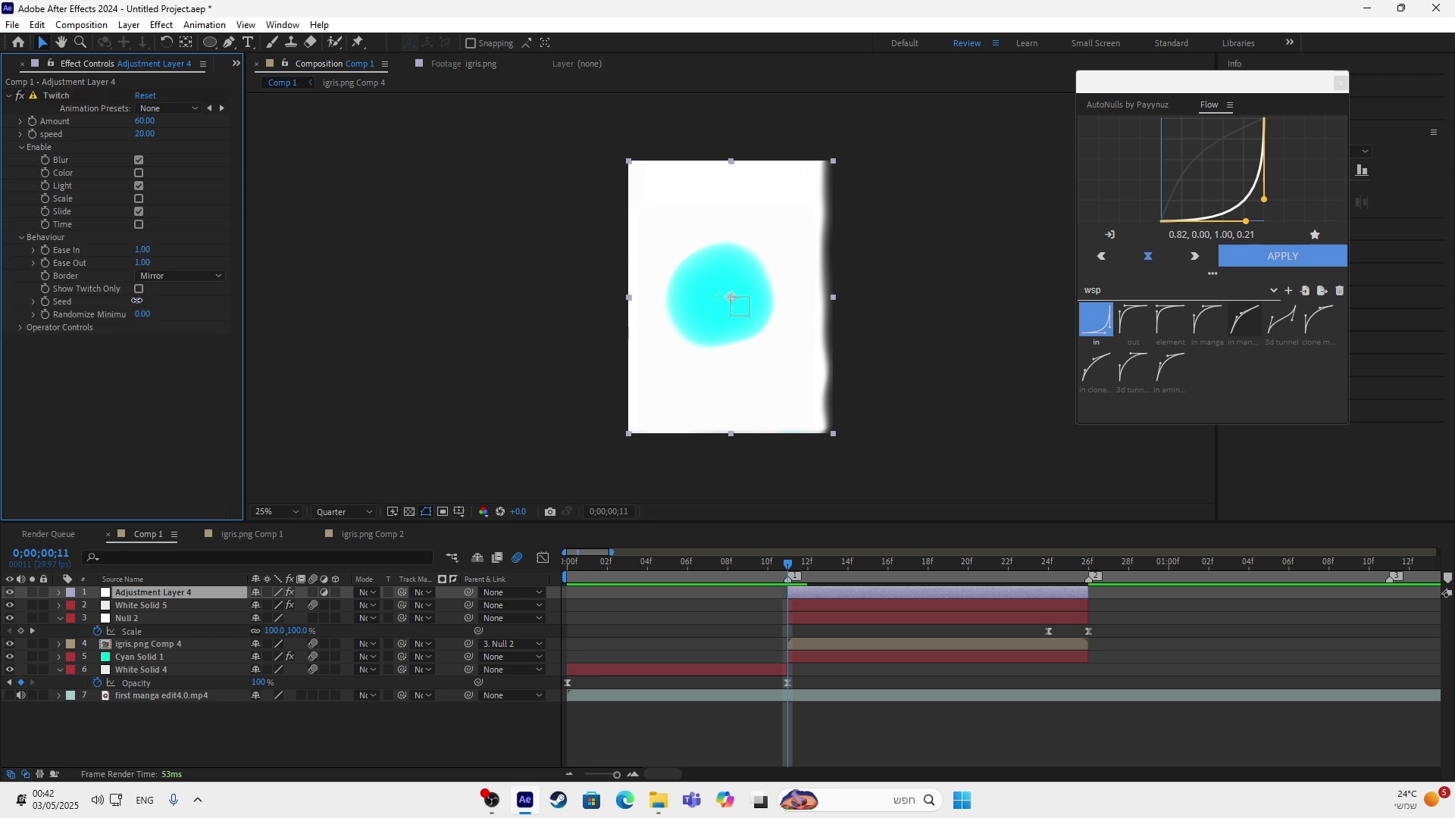
{"action": "type", "text": "40"}
{"action": "key", "text": "Return"}
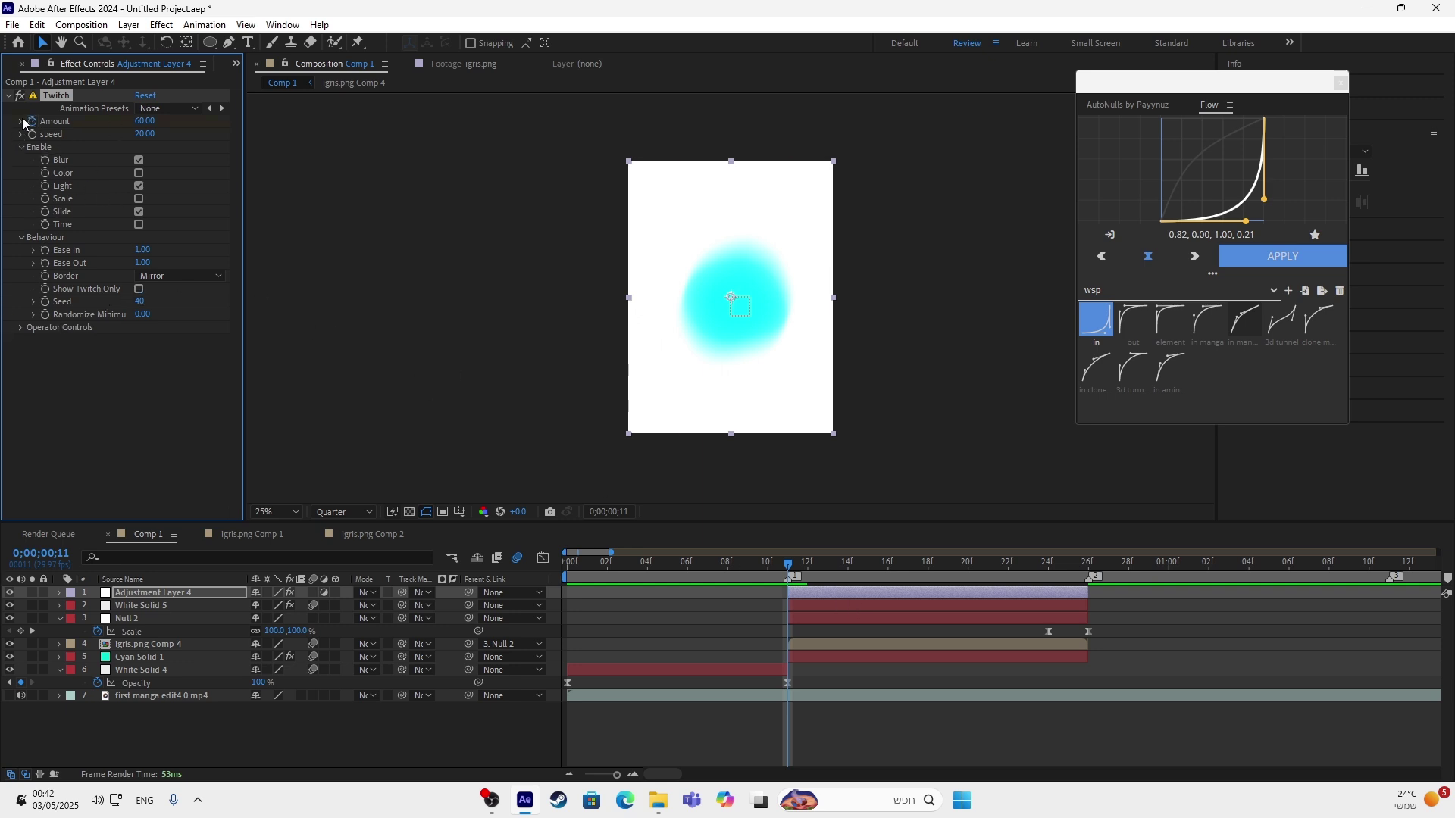
Keyframe the Twitch Amount at 60 on frame 11 and at 0 on frame 14.
{"action": "key", "text": "u"}
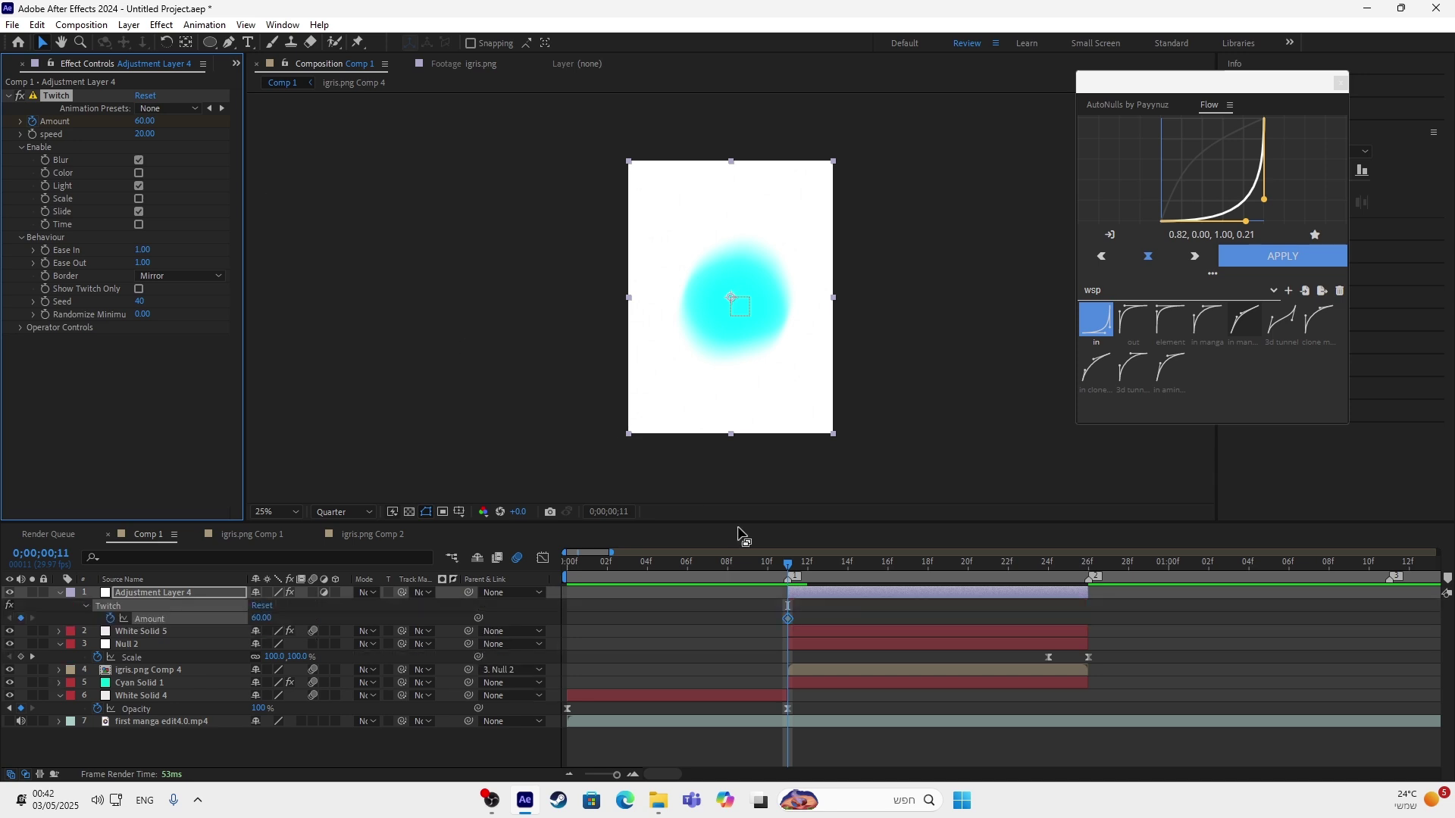
{"action": "left_click", "coordinate": [809, 570]}
{"action": "key", "text": "Page_Down"}
{"action": "key", "text": "Page_Down"}
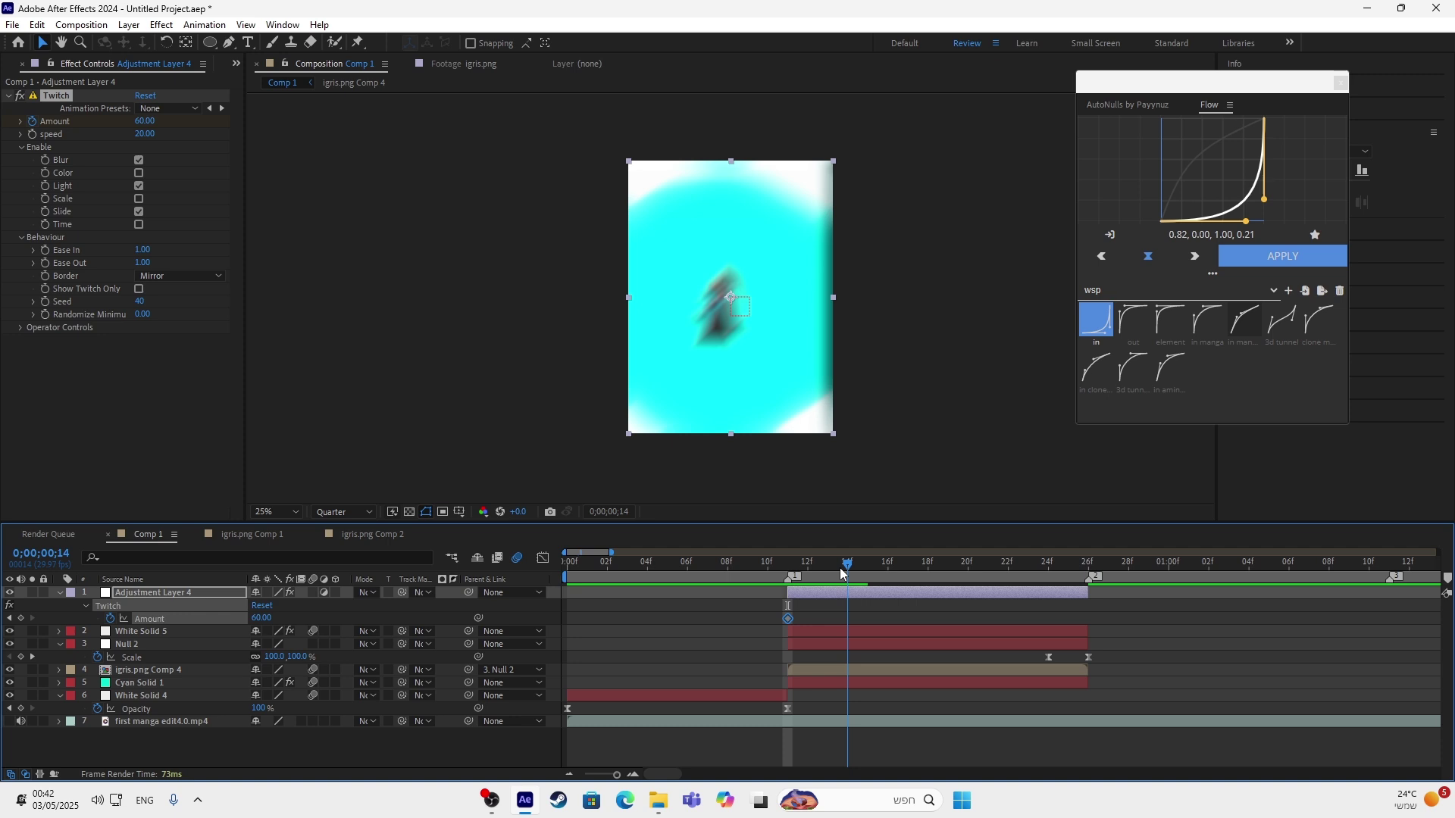
{"action": "left_click_drag", "start_coordinate": [831, 569], "coordinate": [841, 572]}
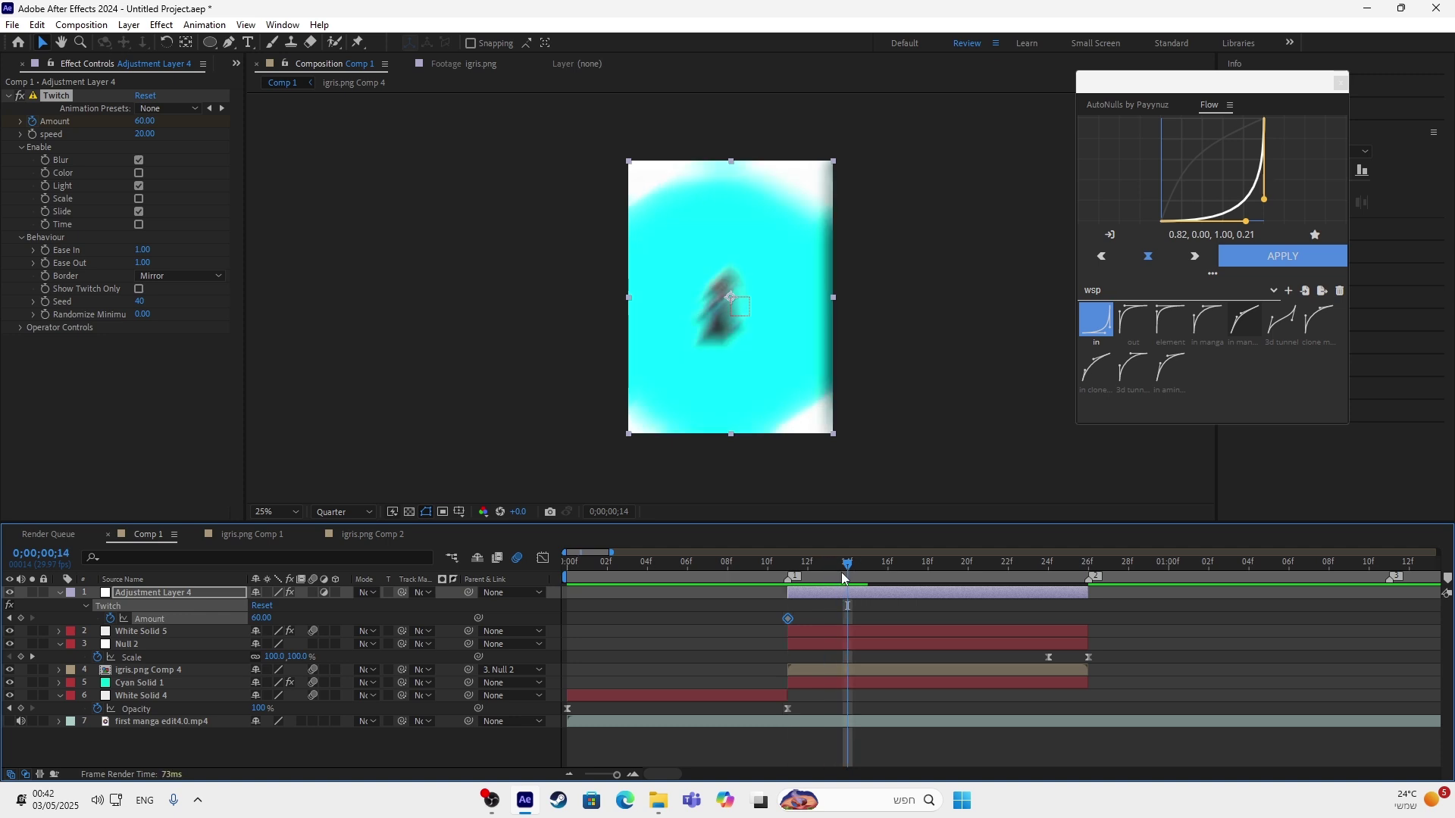
{"action": "left_click", "coordinate": [145, 121]}
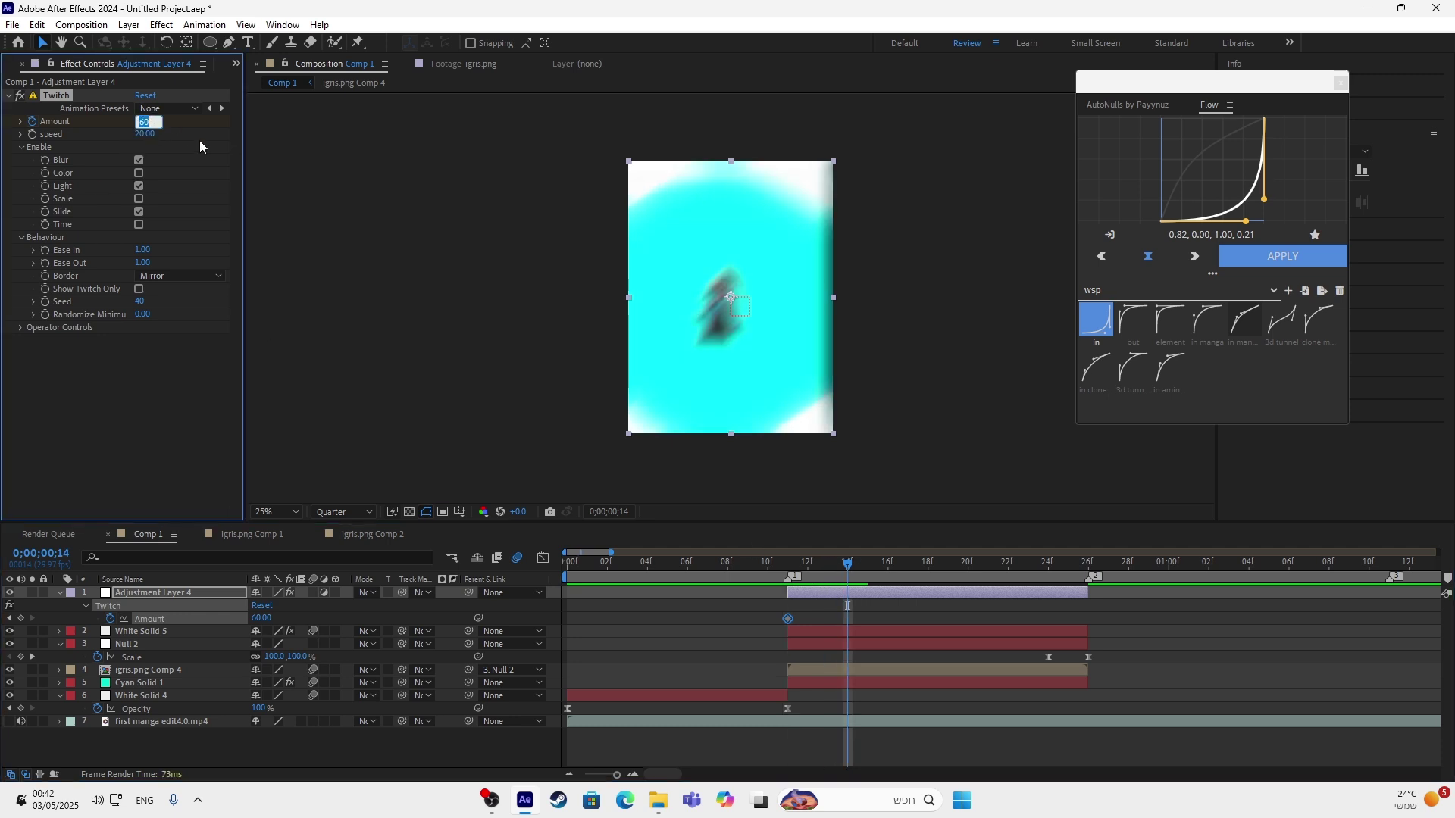
{"action": "type", "text": "0"}
{"action": "key", "text": "Return"}
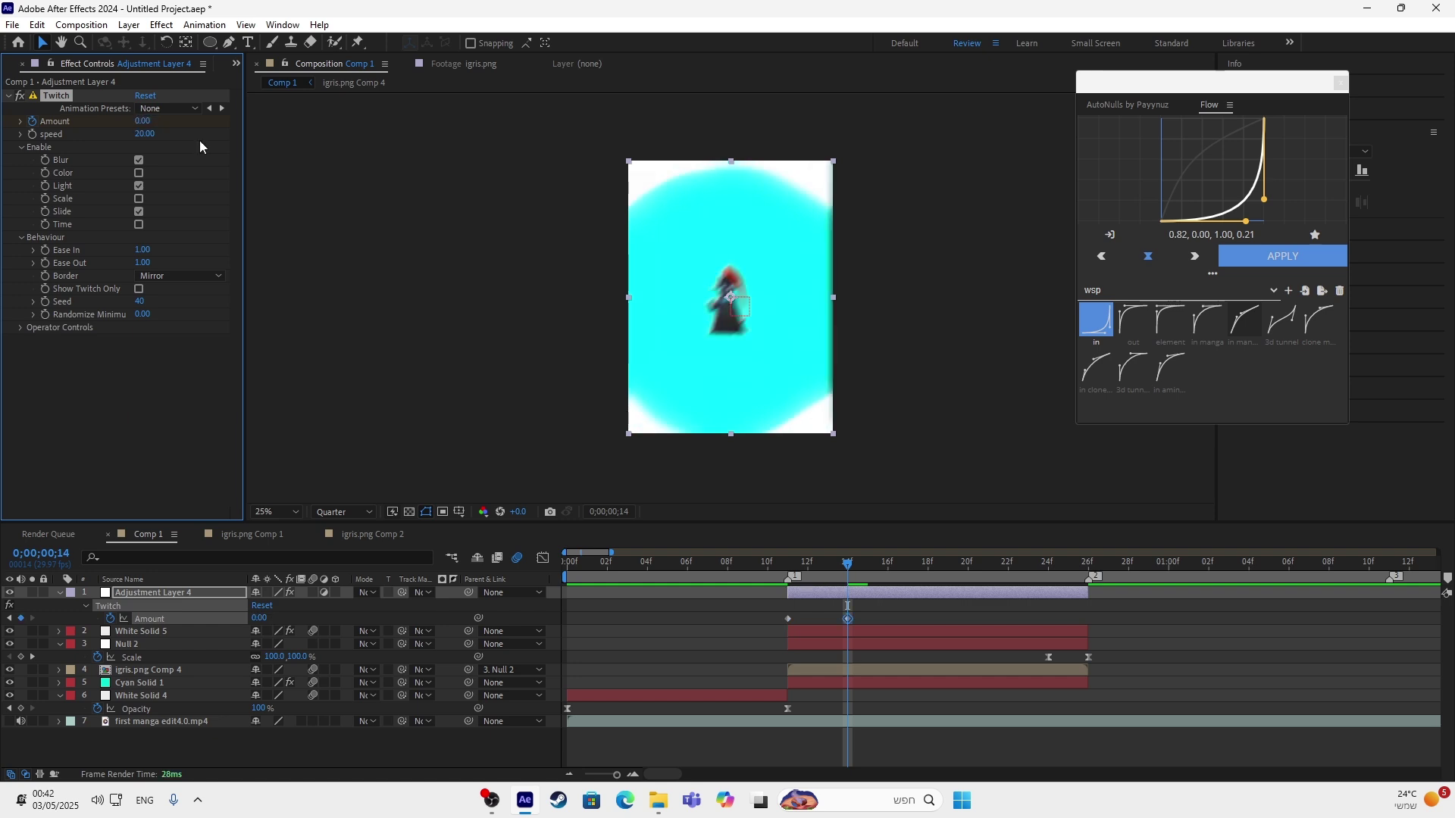
Easy-ease both Twitch Amount keyframes and lengthen their graph handles into a steeper S-curve.
{"action": "left_click_drag", "start_coordinate": [892, 618], "coordinate": [755, 609]}
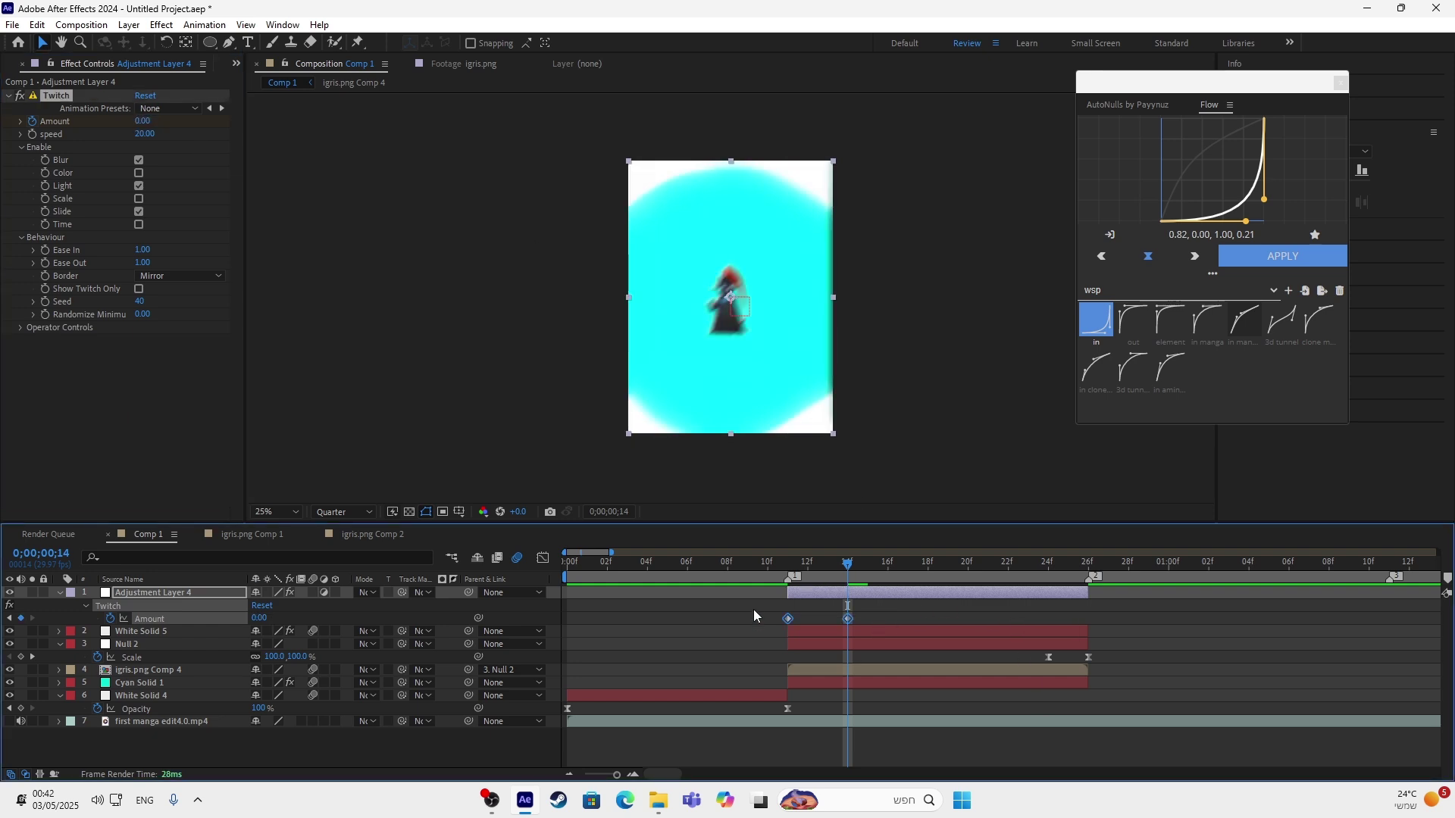
{"action": "key", "text": "F9"}
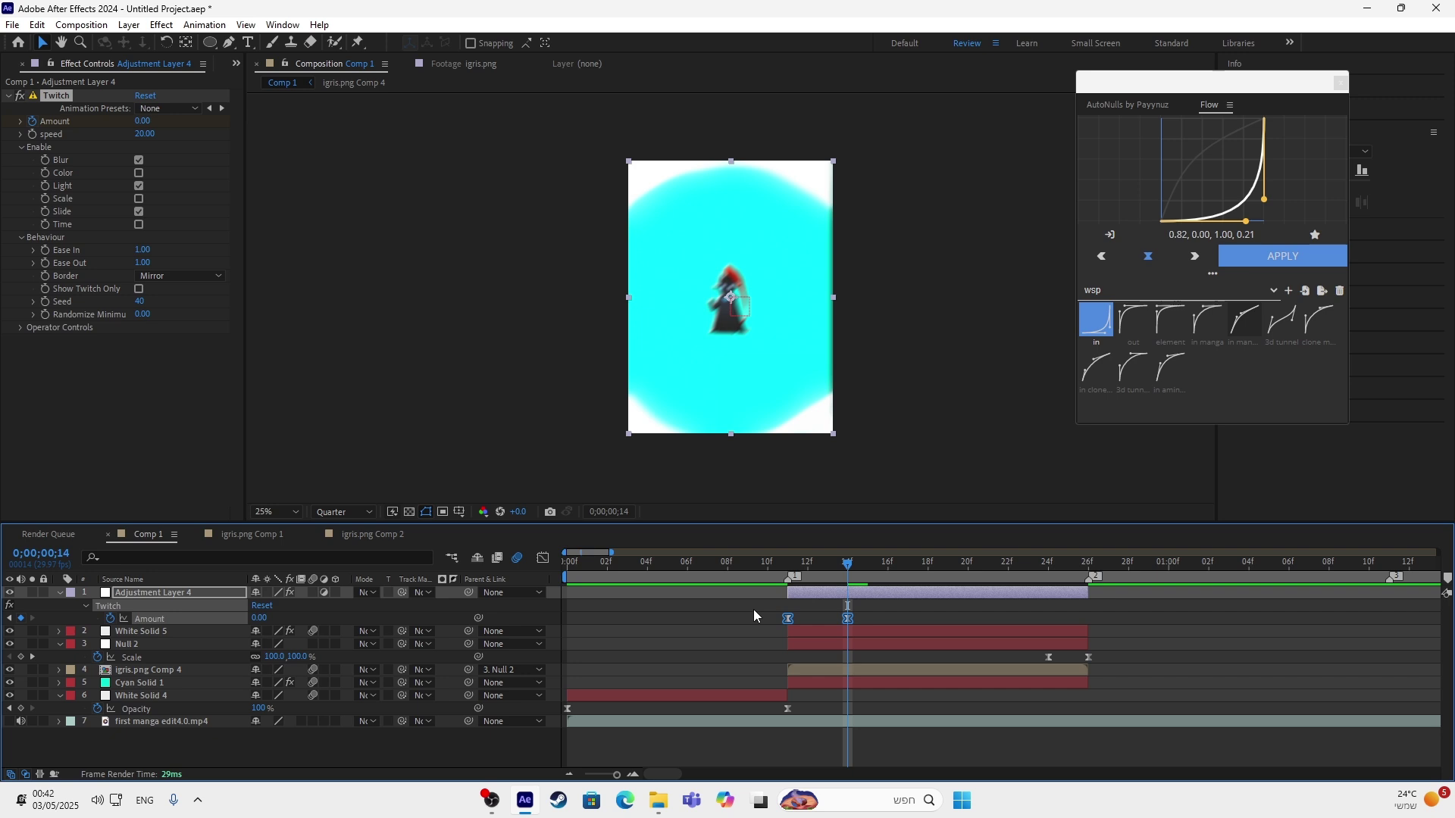
{"action": "left_click", "coordinate": [549, 566]}
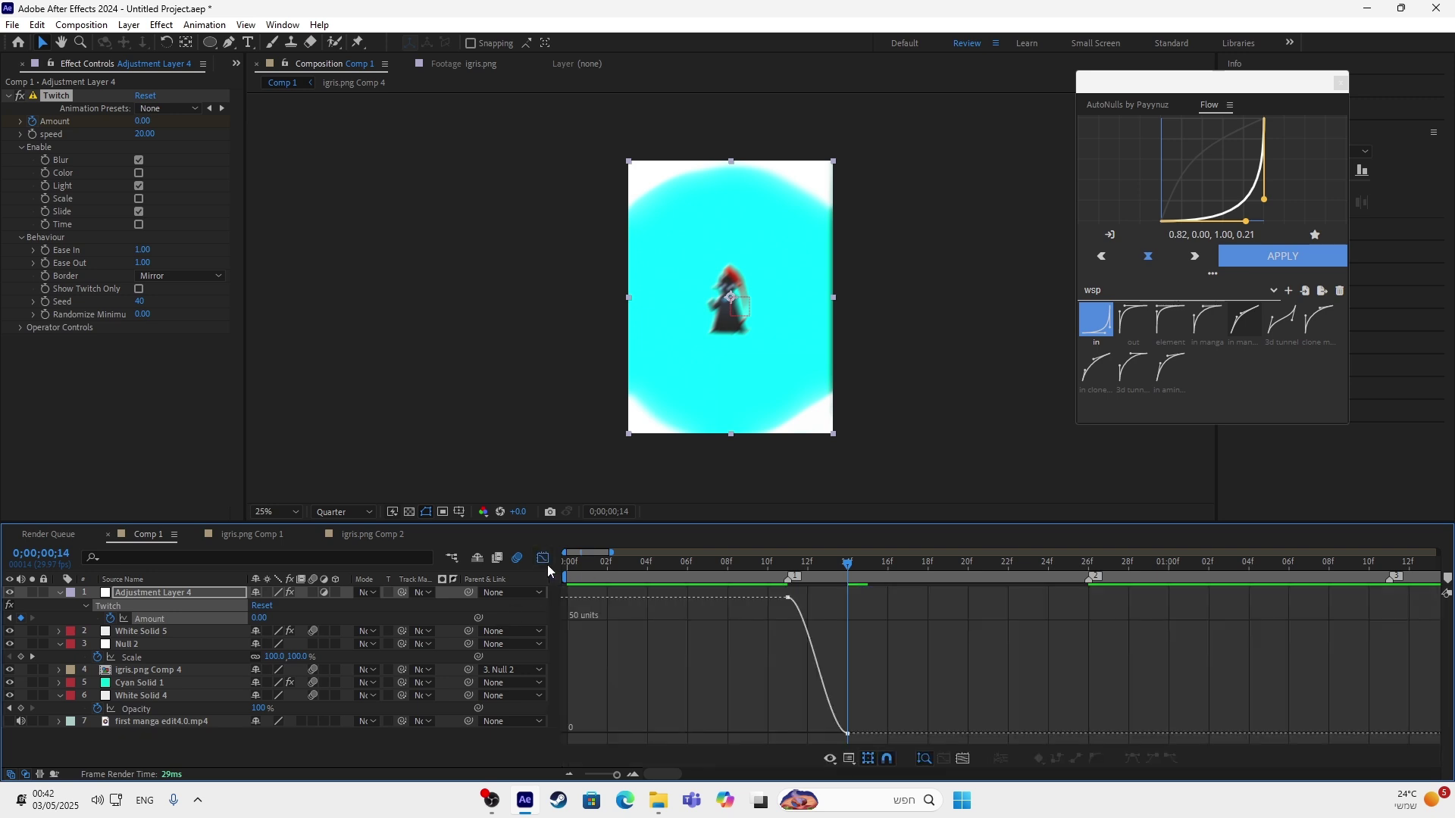
{"action": "left_click", "coordinate": [816, 639]}
{"action": "left_click_drag", "start_coordinate": [616, 775], "coordinate": [621, 776]}
{"action": "left_click_drag", "start_coordinate": [966, 734], "coordinate": [931, 733]}
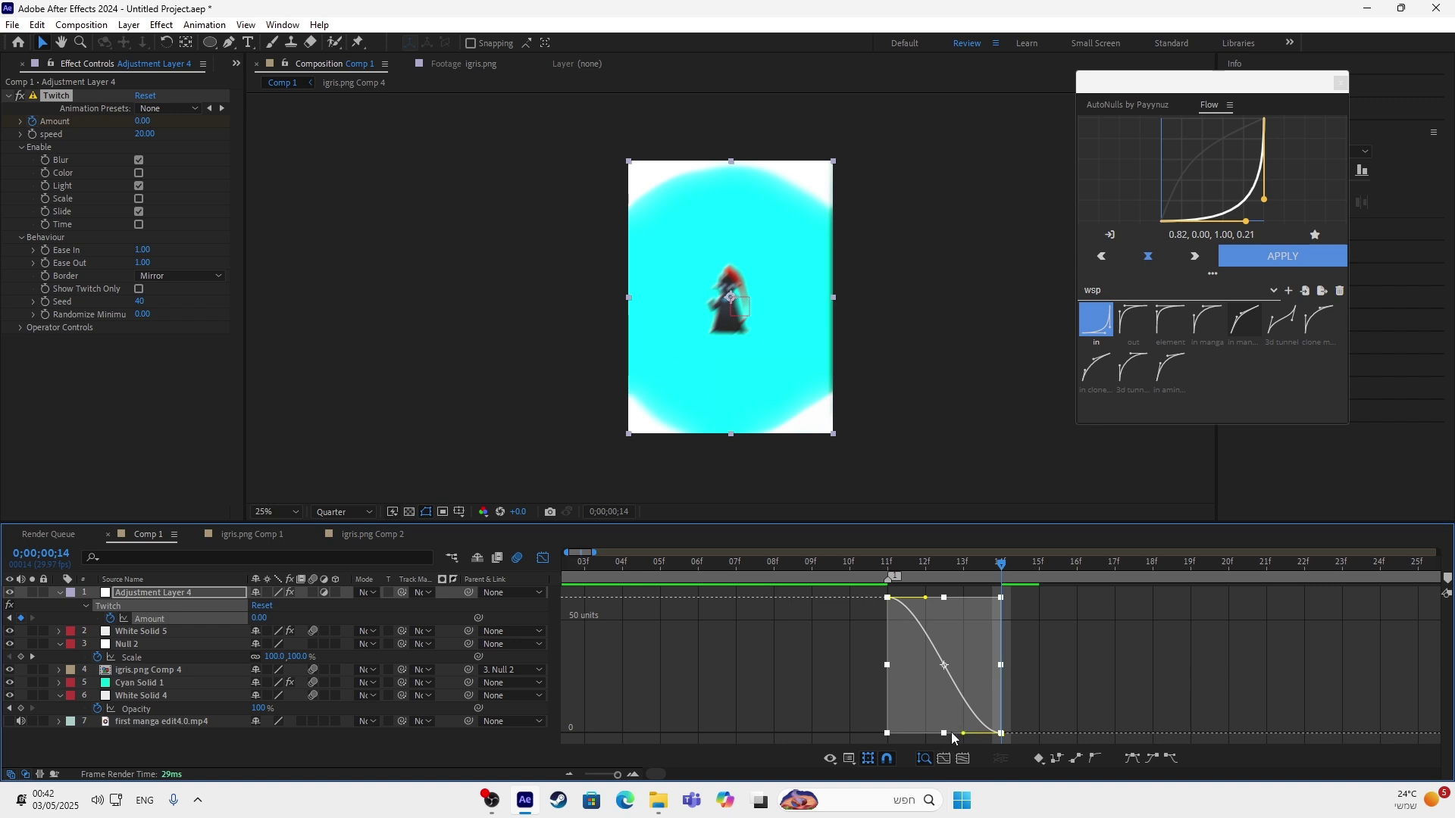
{"action": "left_click_drag", "start_coordinate": [923, 601], "coordinate": [951, 599]}
{"action": "key", "text": "ctrl+z"}
{"action": "key", "text": "Page_Up"}
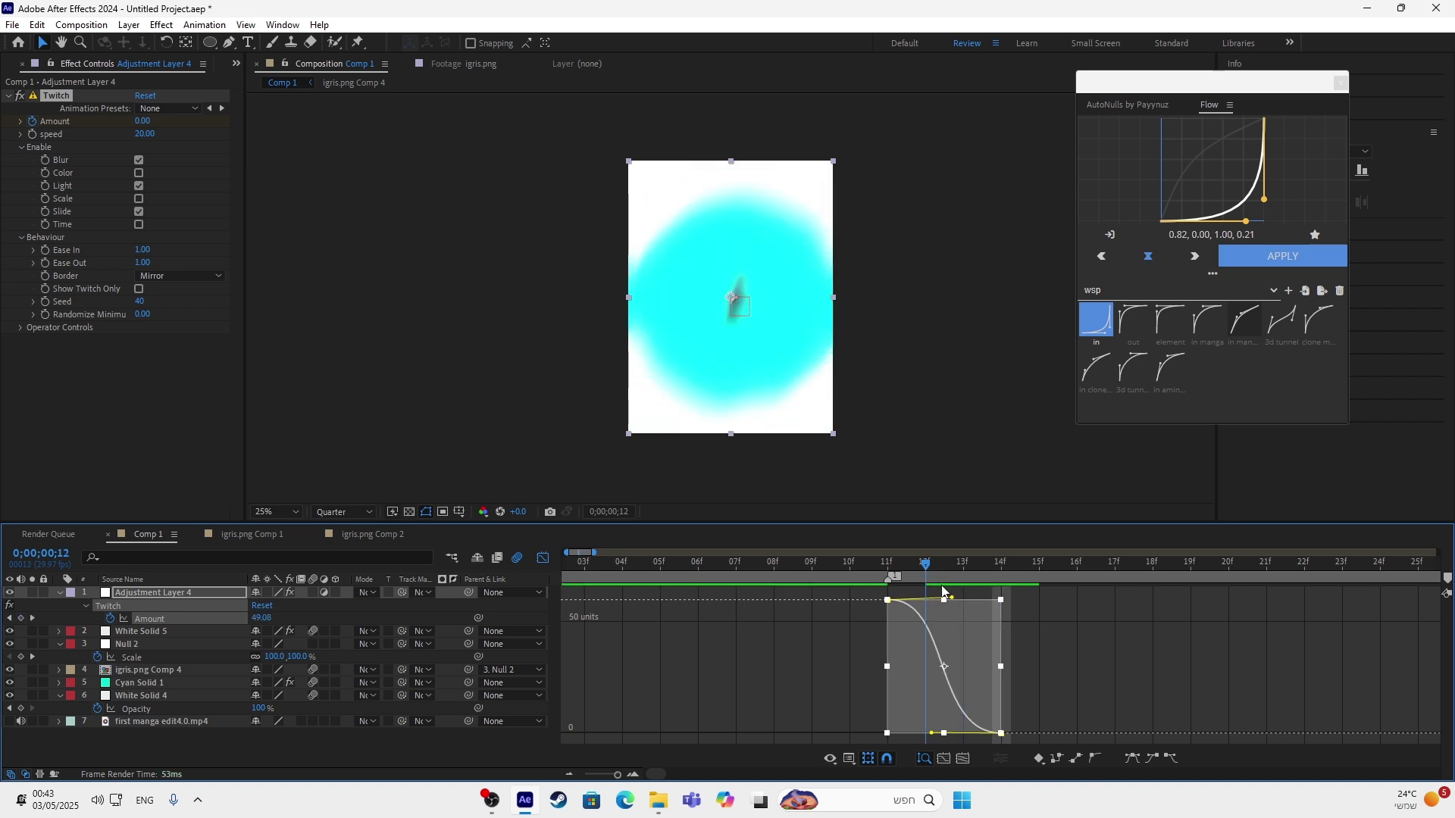
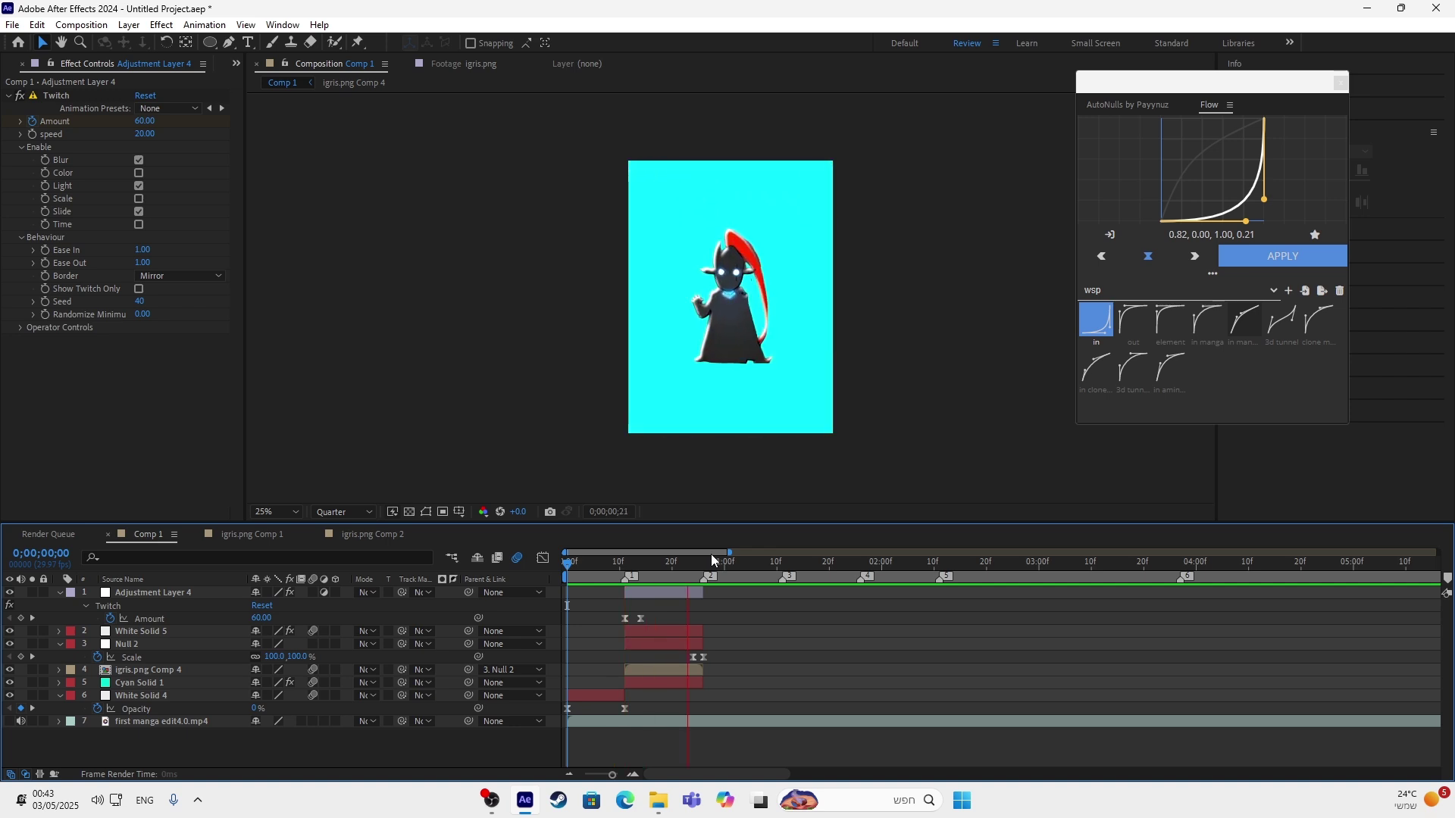
Extend the adjustment layer's start to frame 10 and move its first Twitch Amount keyframe there.
{"action": "key", "text": "space"}
{"action": "left_click", "coordinate": [625, 622]}
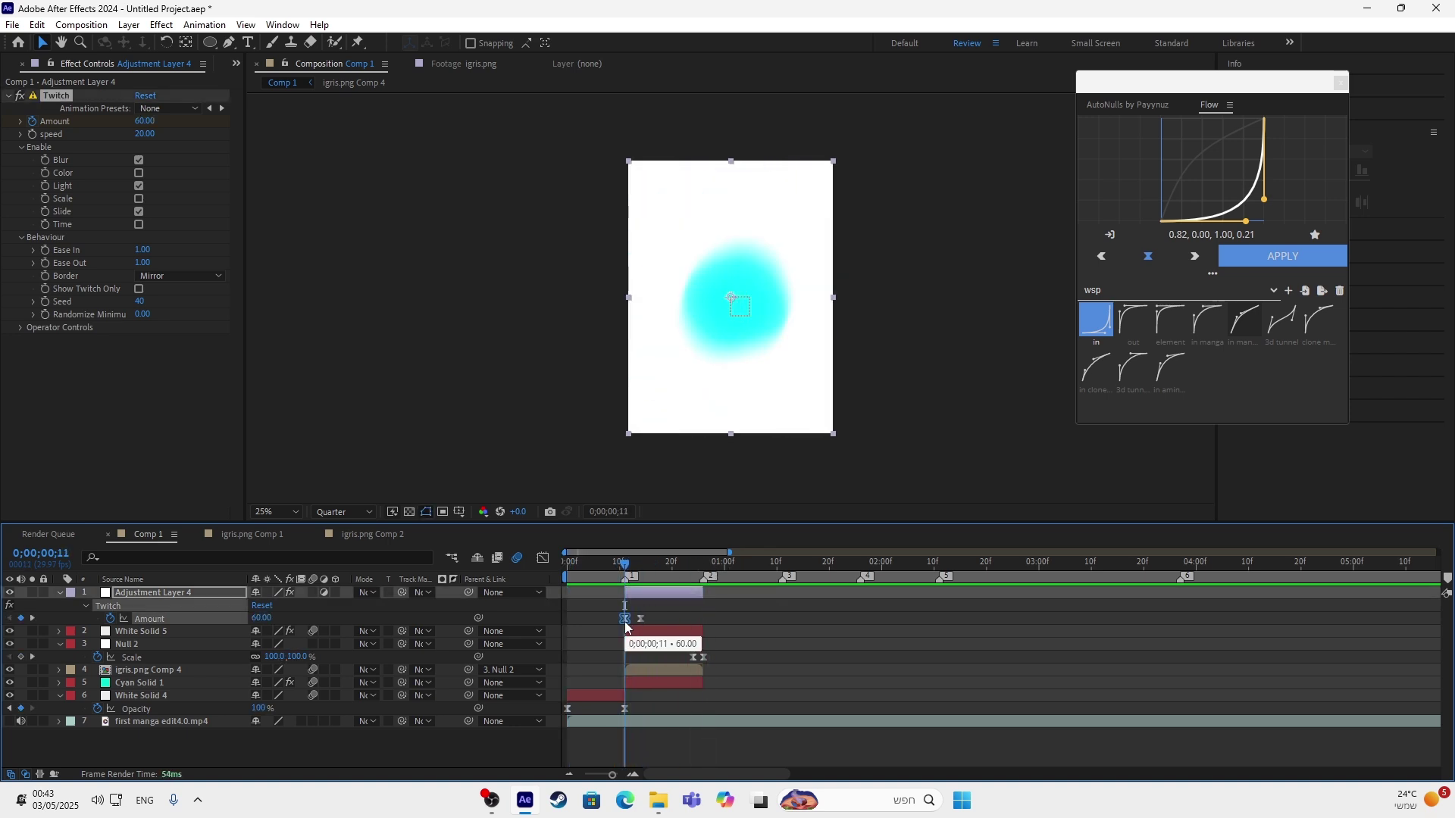
{"action": "left_click", "coordinate": [620, 598]}
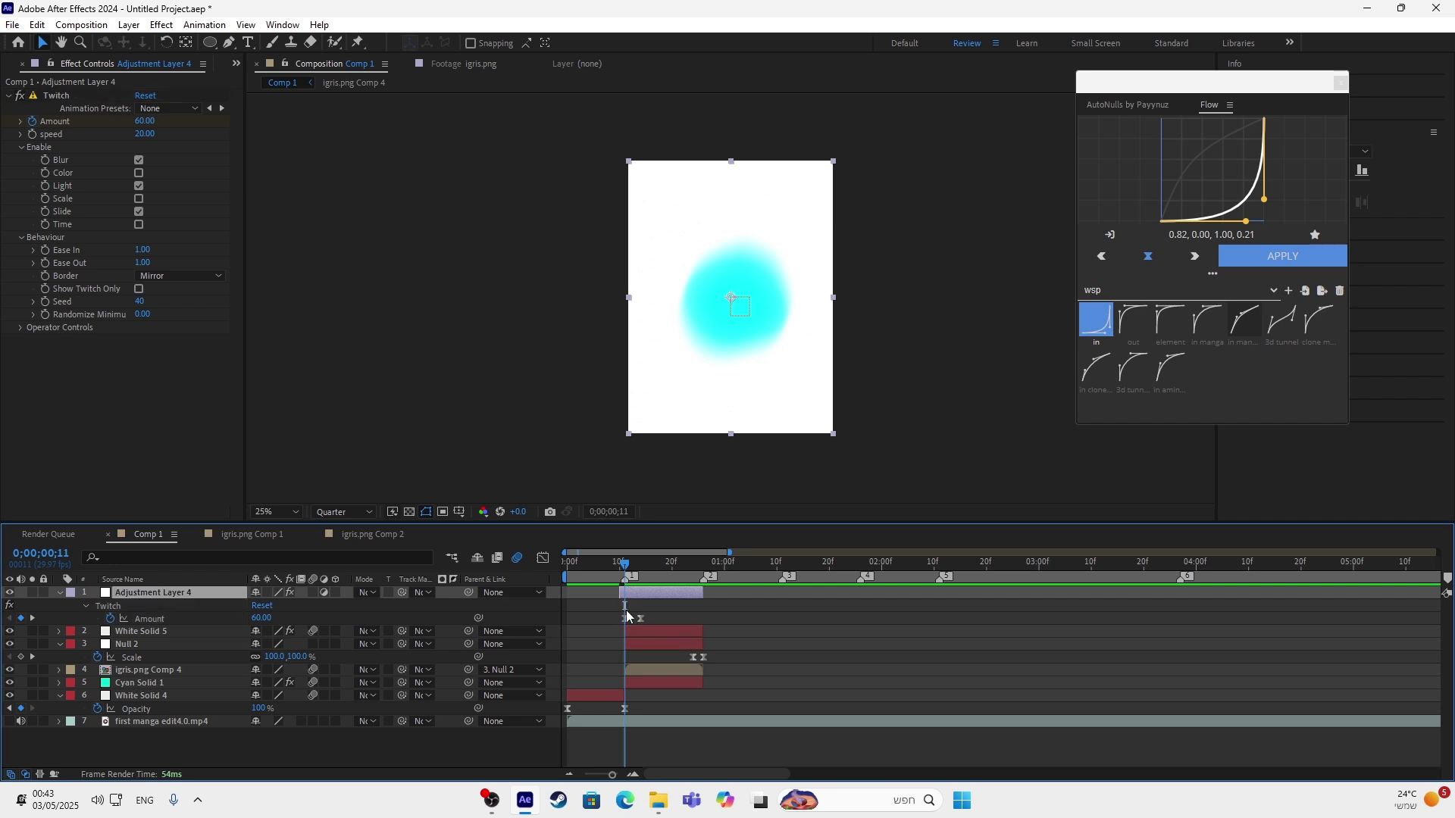
{"action": "left_click_drag", "start_coordinate": [624, 620], "coordinate": [610, 626]}
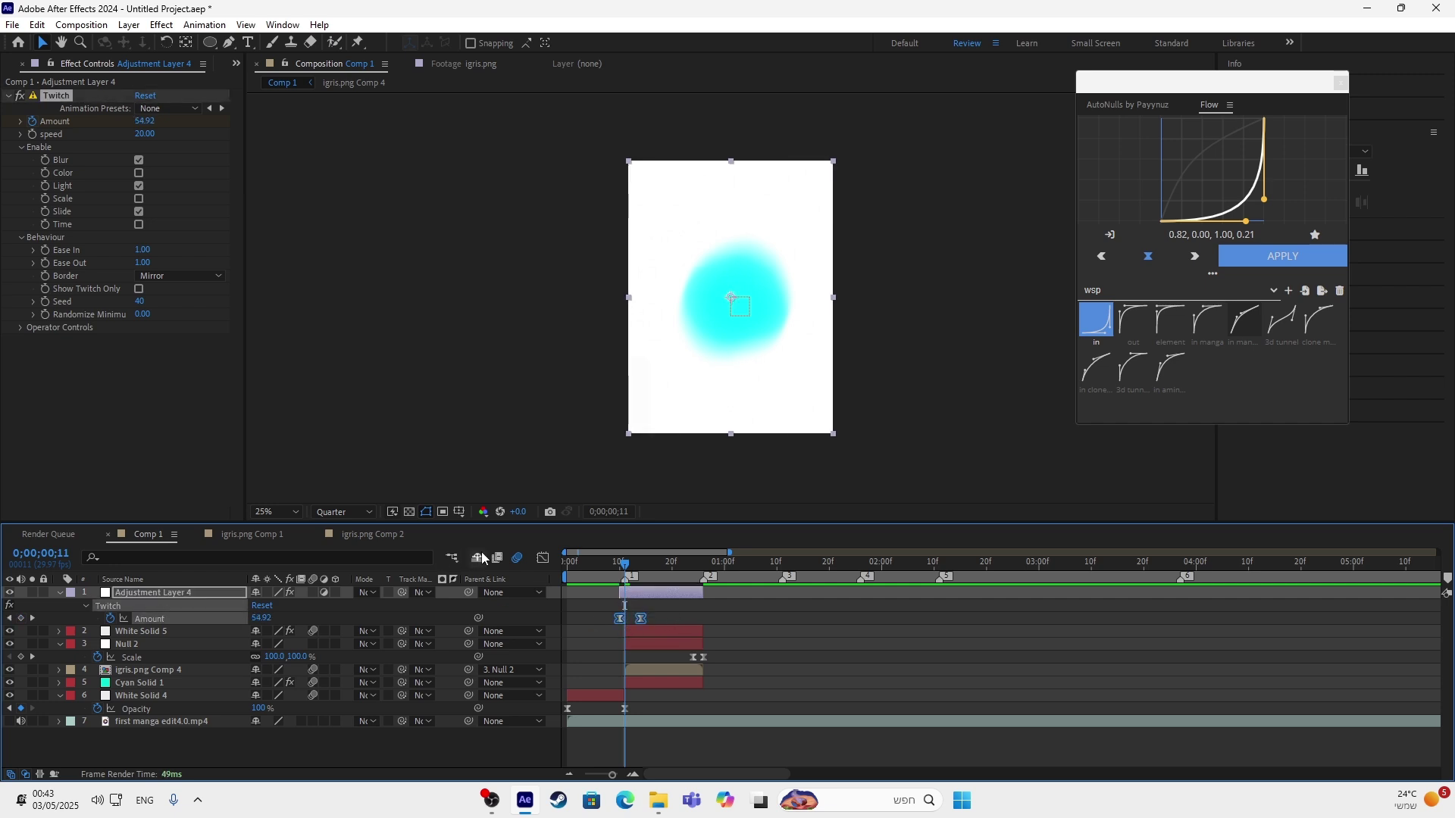
Check the Twitch Amount curve in the graph, then preview the twitch from frame 9.
{"action": "left_click", "coordinate": [546, 561]}
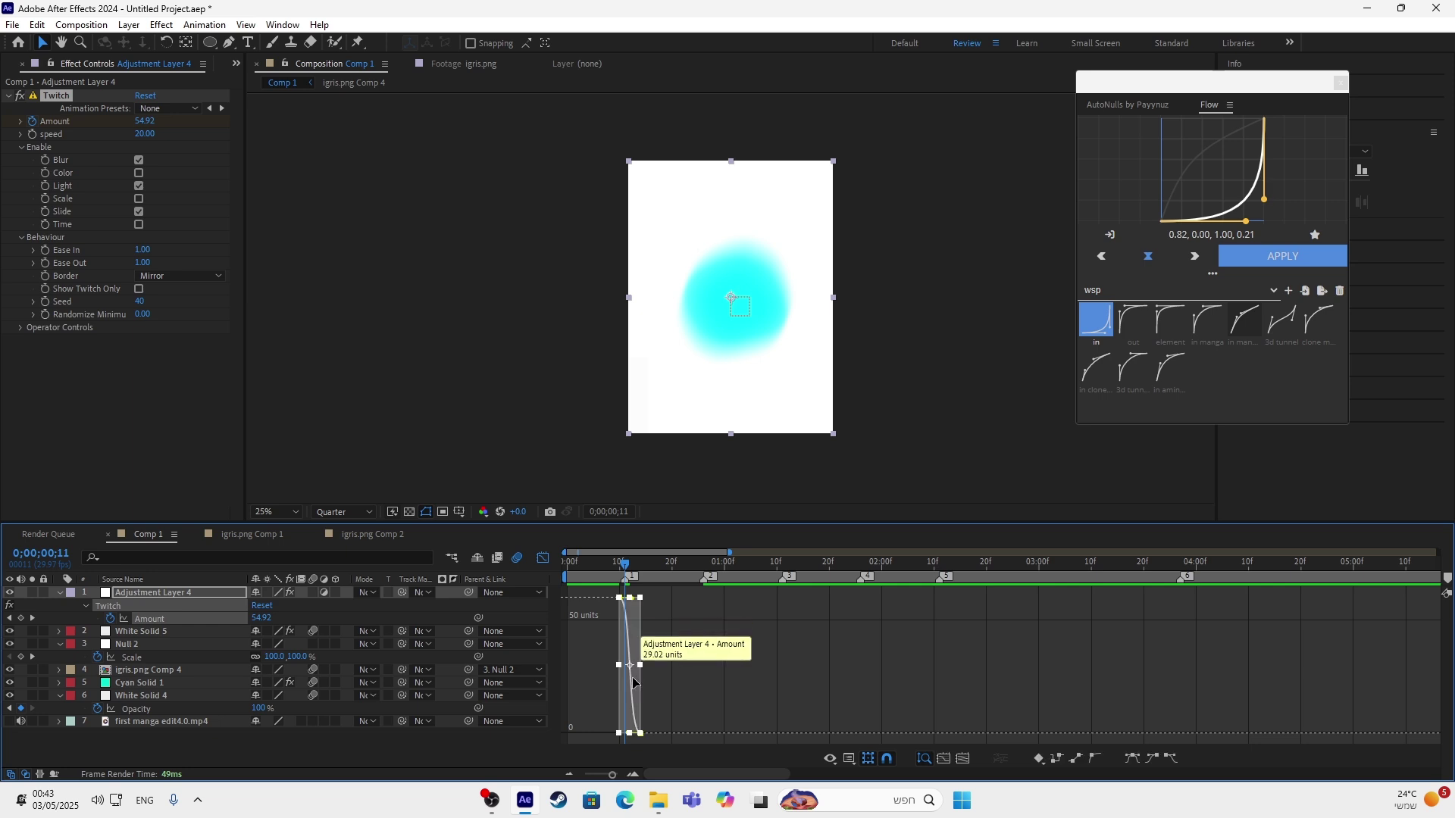
{"action": "left_click_drag", "start_coordinate": [613, 773], "coordinate": [621, 778]}
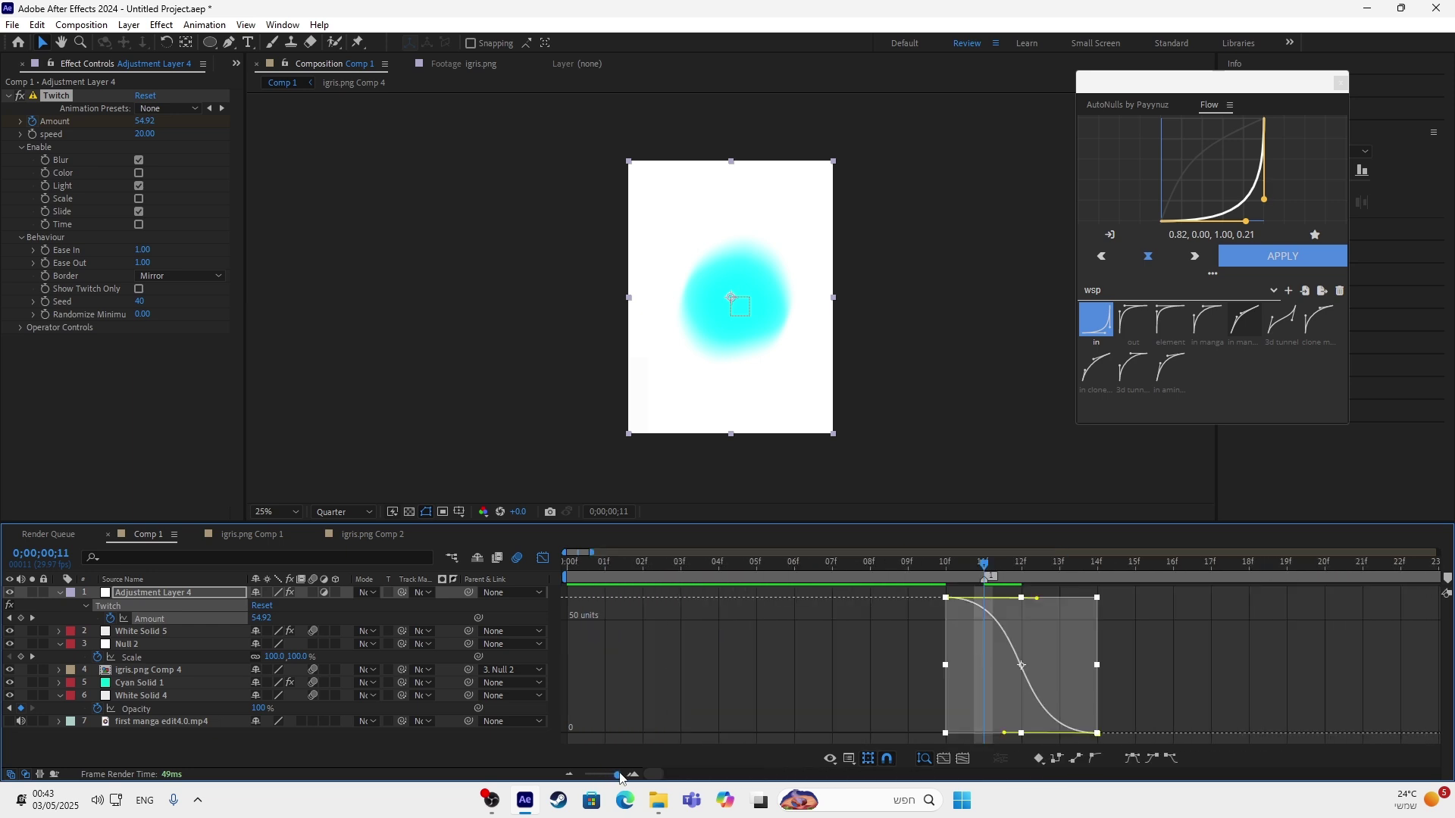
{"action": "left_click", "coordinate": [541, 561]}
{"action": "key", "text": "Page_Up"}
{"action": "key", "text": "Page_Up"}
{"action": "key", "text": "Page_Up"}
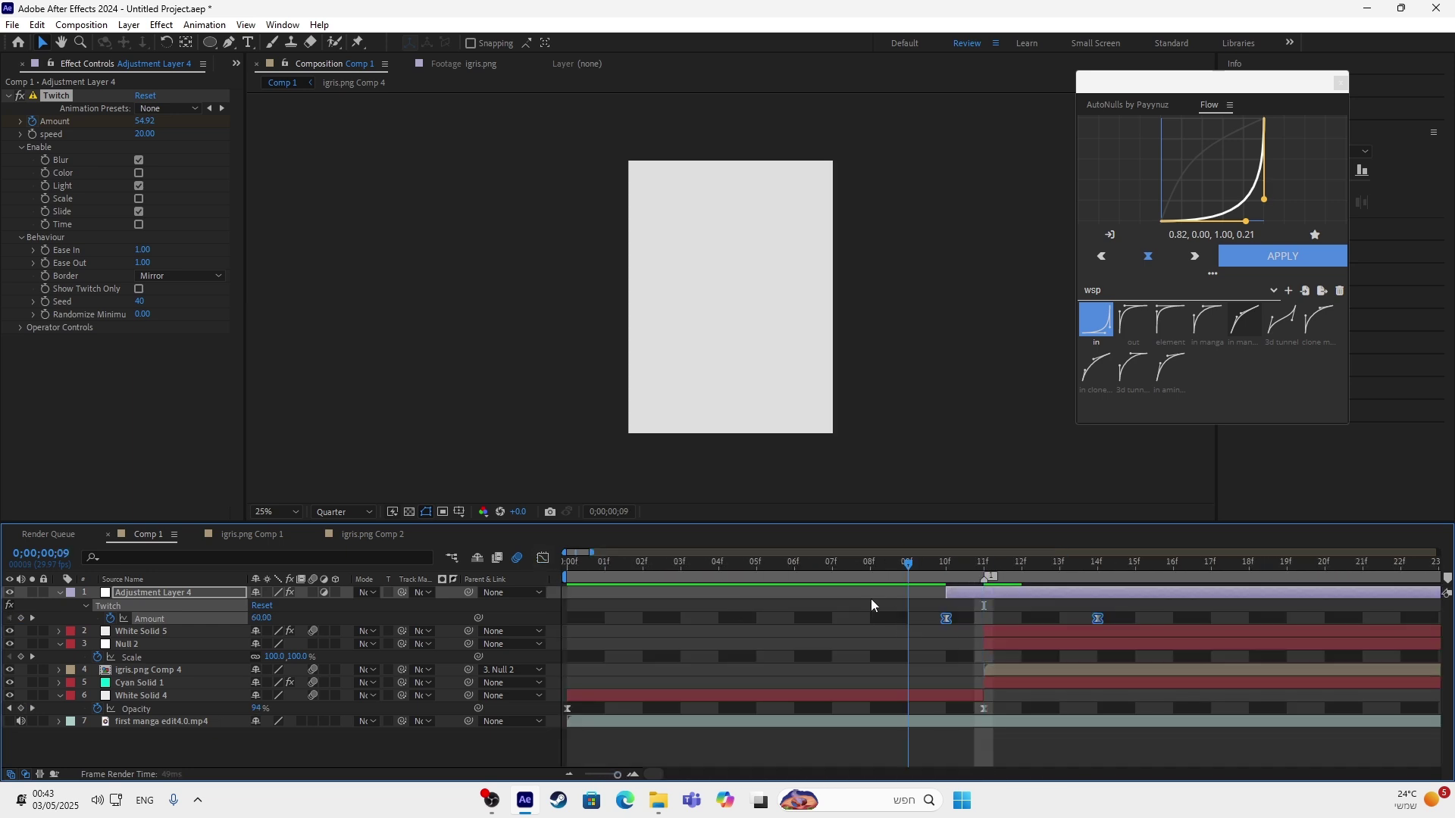
{"action": "key", "text": "space"}
{"action": "key", "text": "space"}
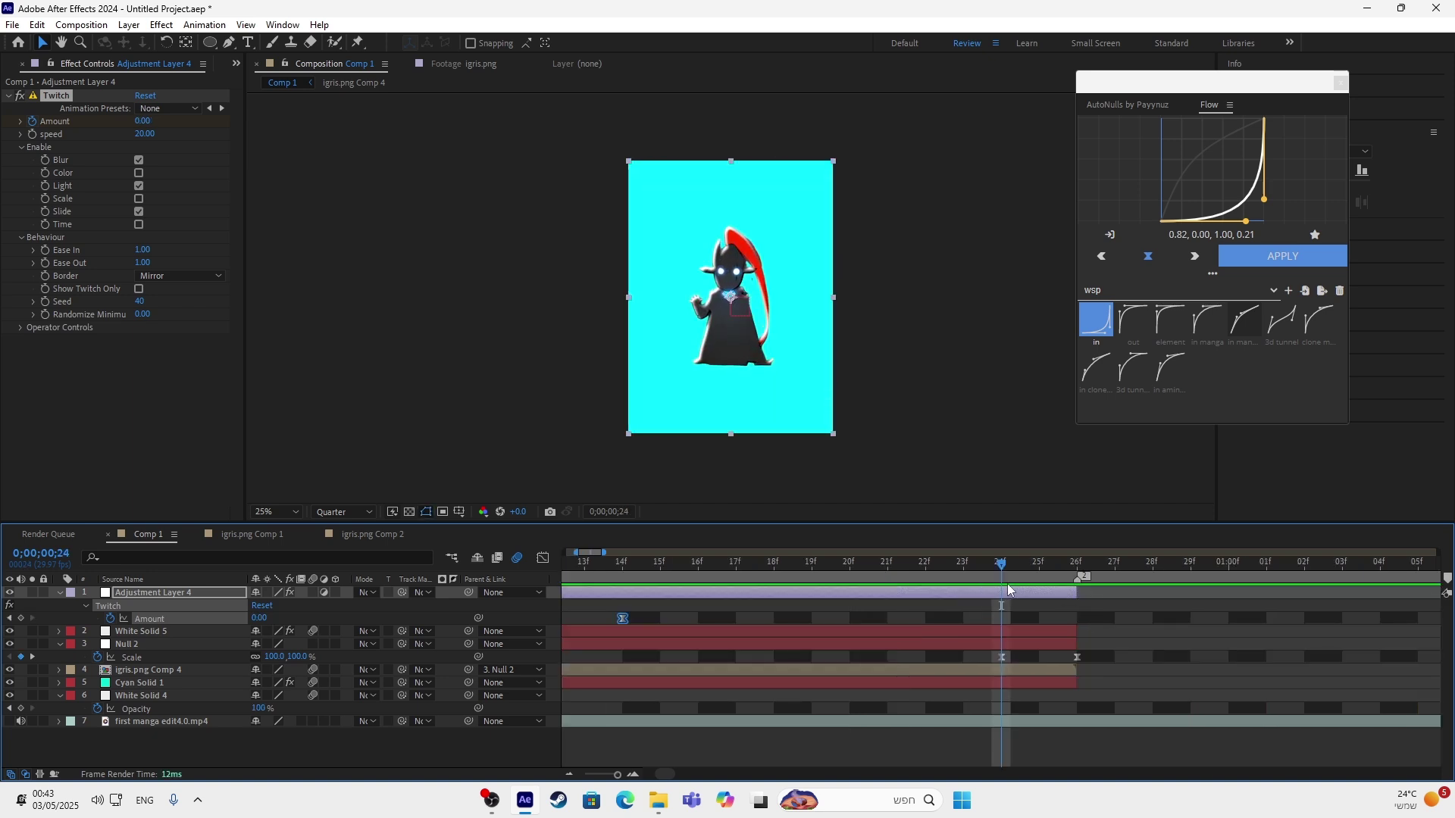
{"action": "left_click_drag", "start_coordinate": [613, 778], "coordinate": [604, 777]}
{"action": "key", "text": "Home"}
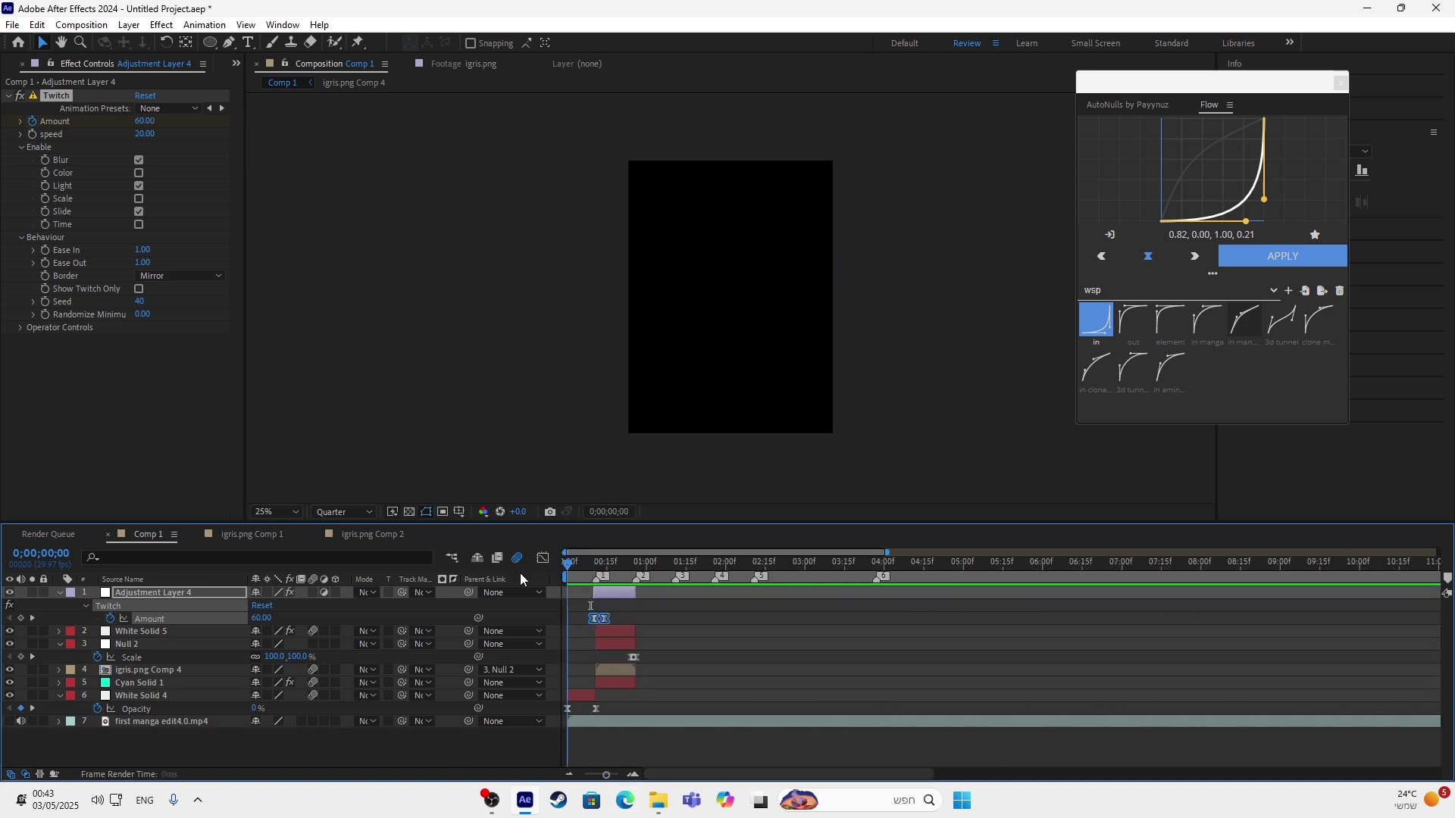
{"action": "left_click", "coordinate": [710, 614]}
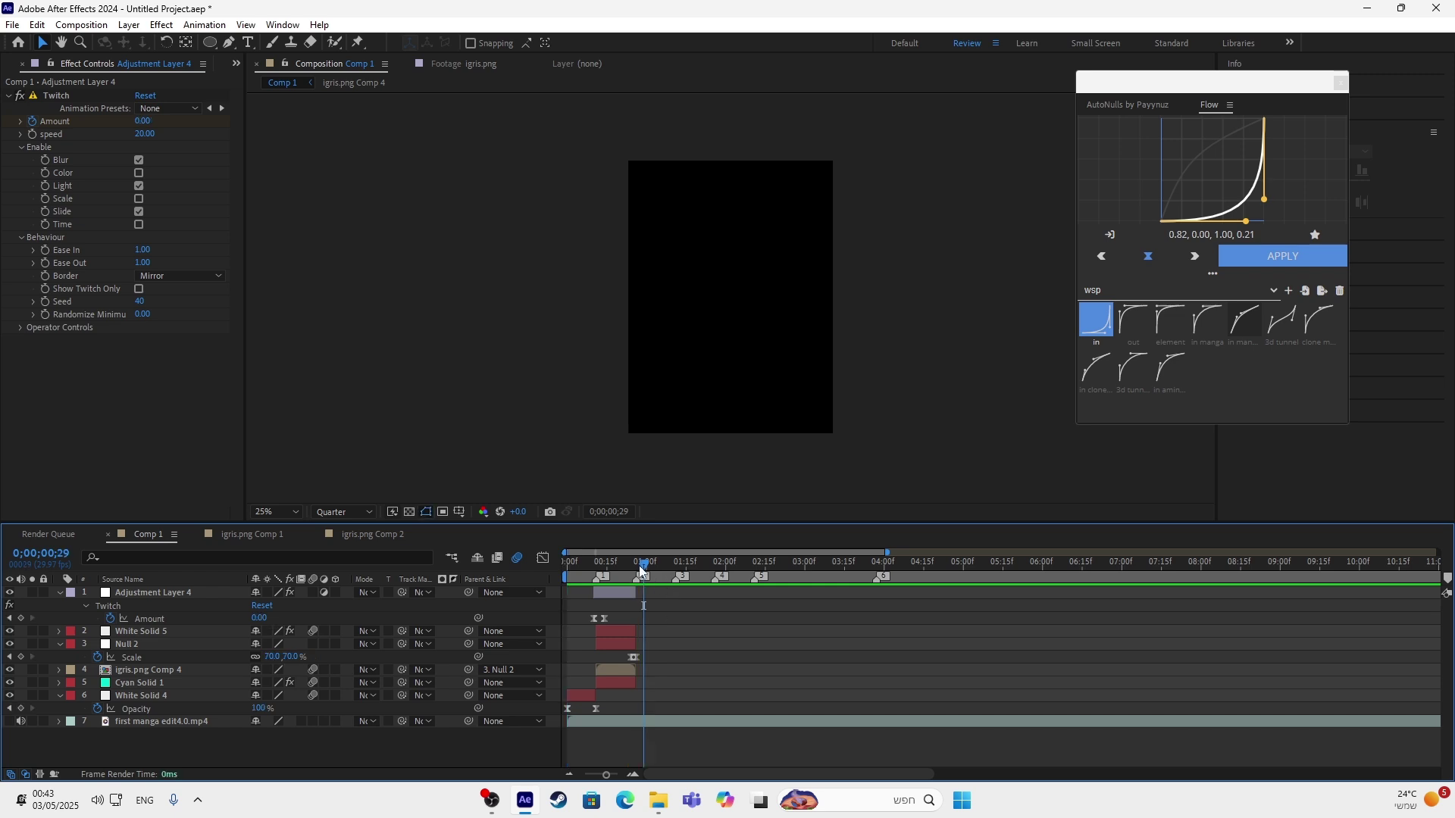
Move the earlier of Null 2's two closing Scale keyframes back to about frame 21 so the shrink lasts longer.
{"action": "left_click", "coordinate": [623, 635]}
{"action": "left_click", "coordinate": [600, 645]}
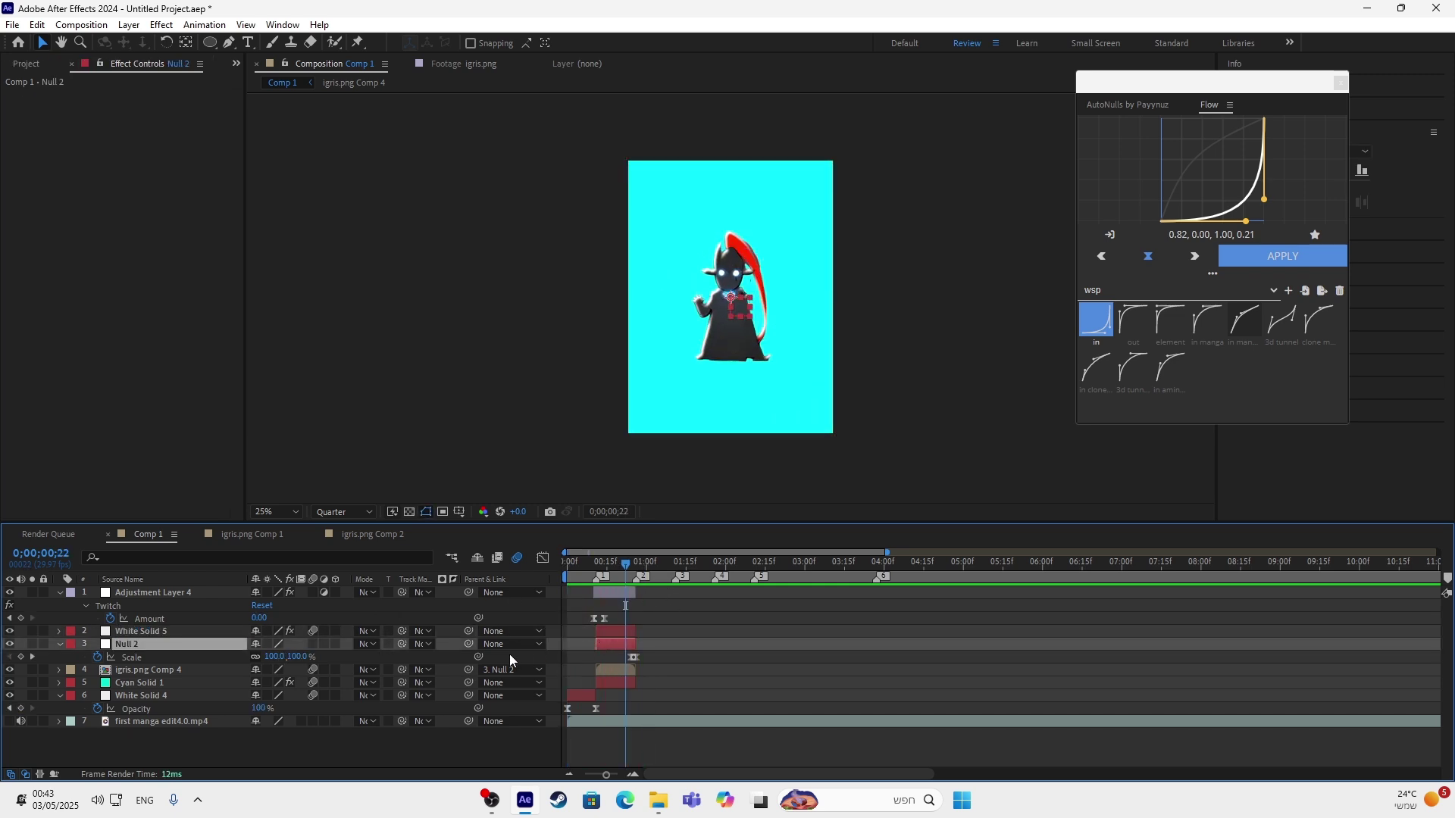
{"action": "key", "text": "u"}
{"action": "key", "text": "u"}
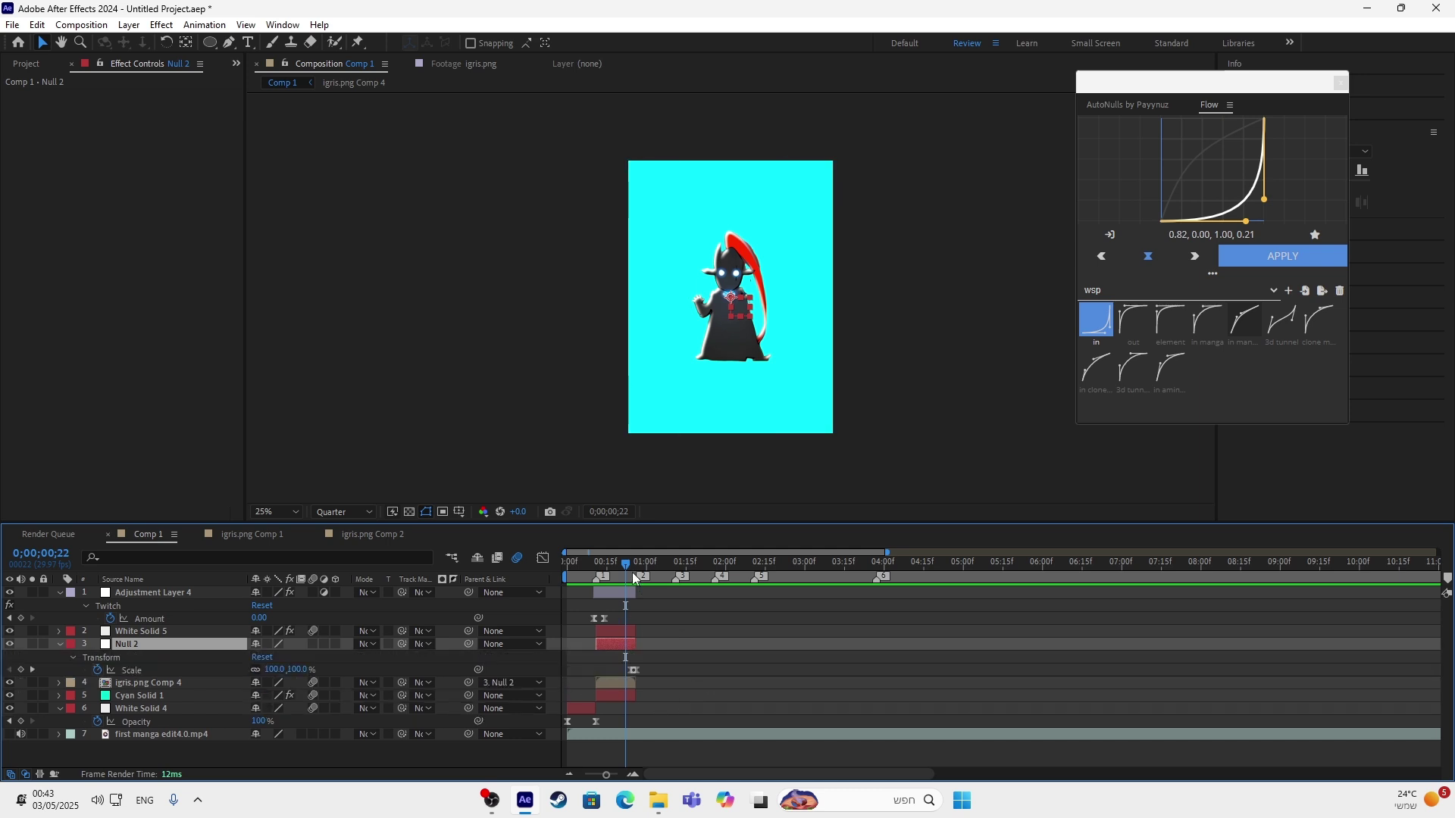
{"action": "left_click_drag", "start_coordinate": [629, 567], "coordinate": [631, 570]}
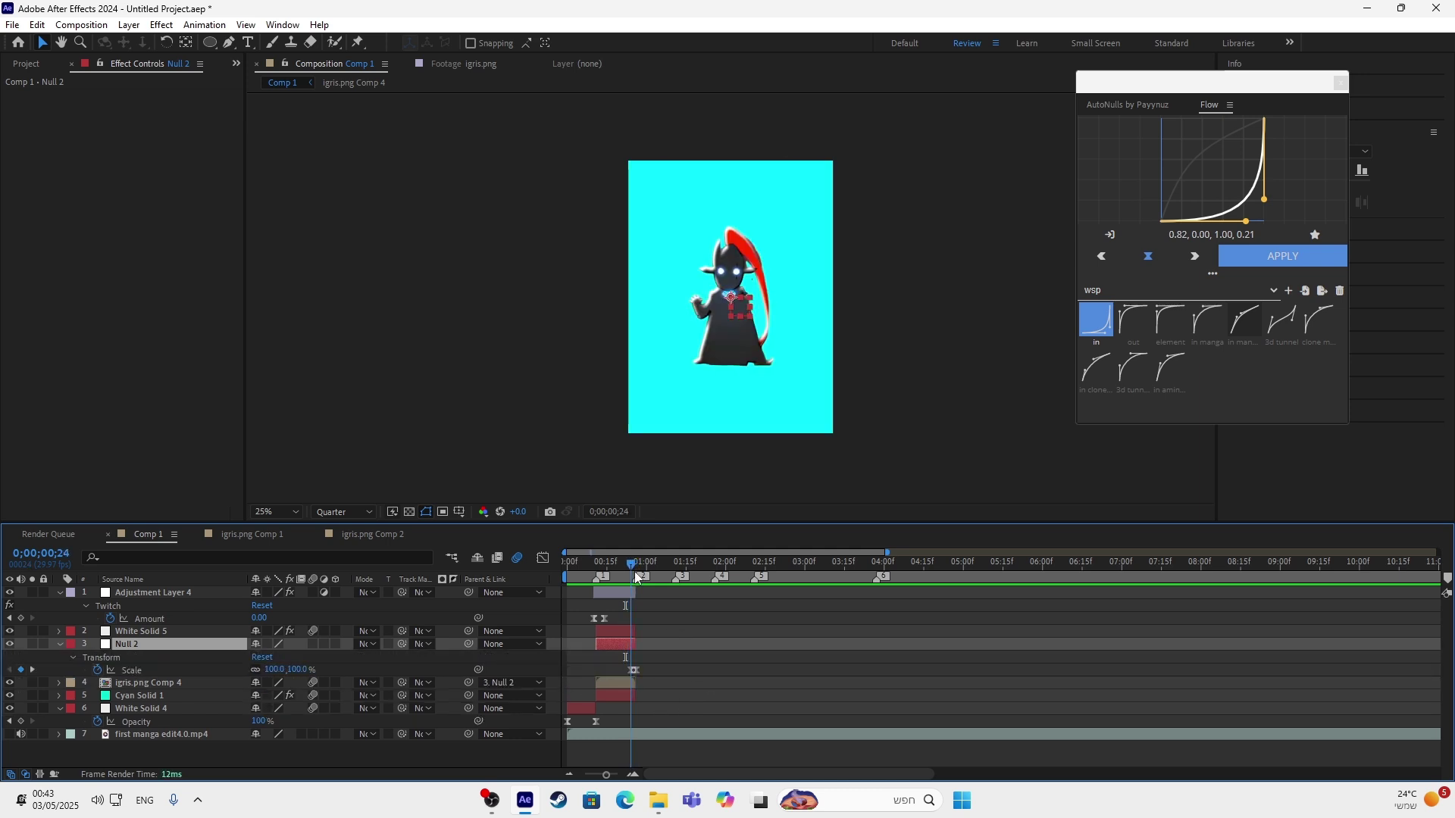
{"action": "left_click", "coordinate": [626, 671]}
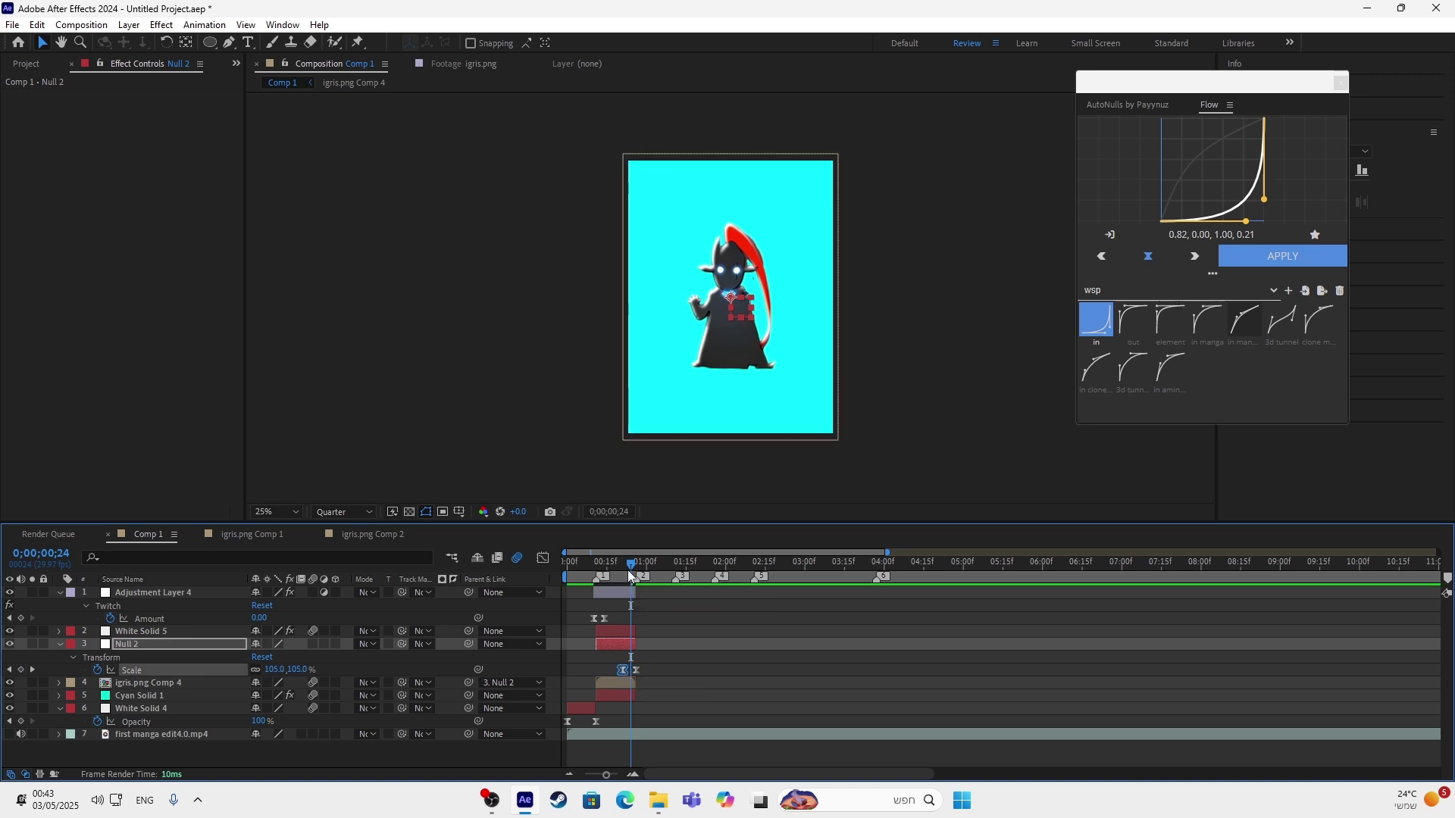
{"action": "left_click_drag", "start_coordinate": [627, 570], "coordinate": [623, 575]}
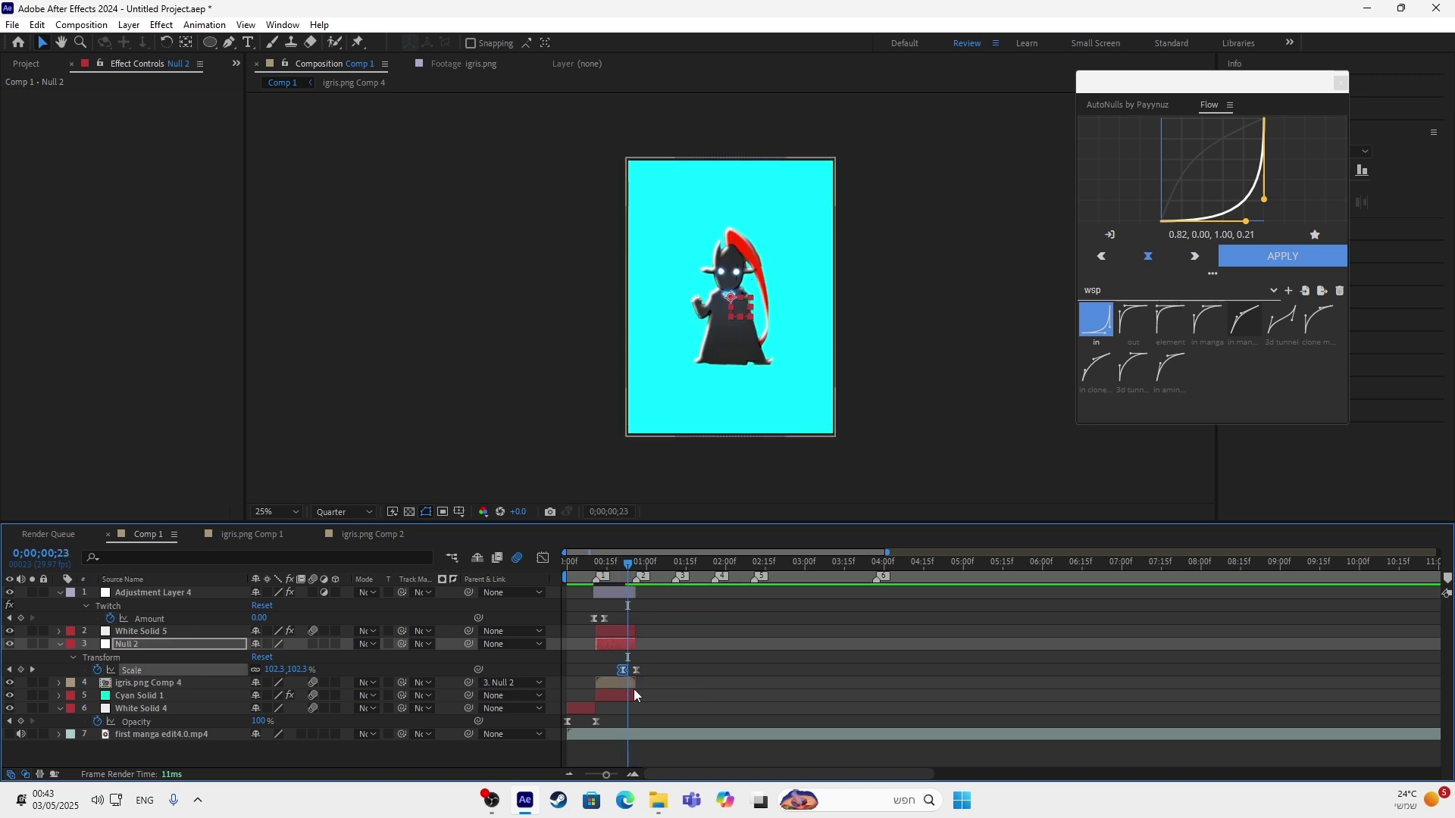
Keep the final Scale keyframe at 70%, apply Flow's "in" curve to both closing Scale keyframes, and preview the shrink.
{"action": "double_click", "coordinate": [634, 669]}
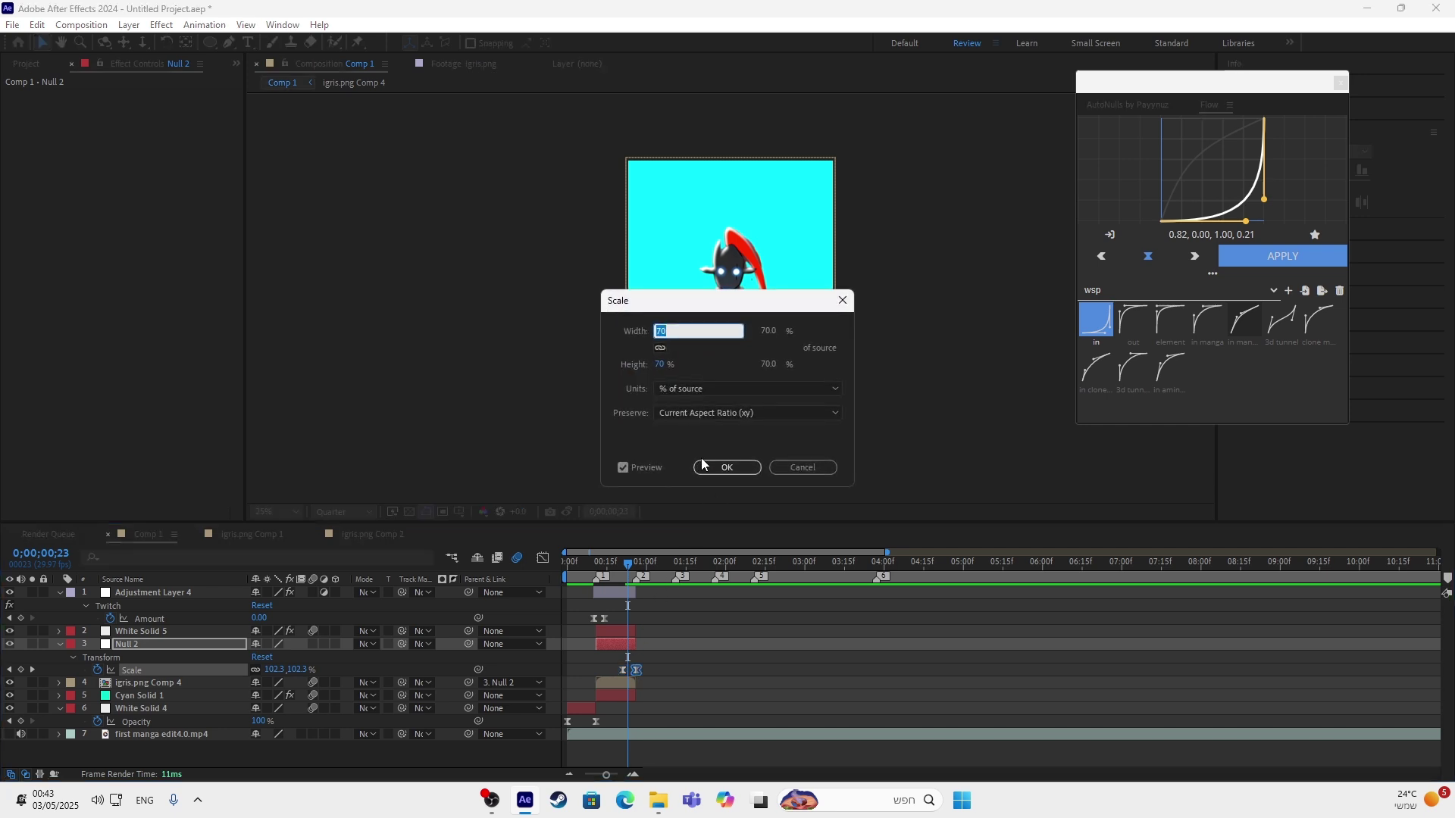
{"action": "left_click", "coordinate": [724, 467]}
{"action": "left_click_drag", "start_coordinate": [676, 647], "coordinate": [574, 670]}
{"action": "left_click", "coordinate": [1279, 259]}
{"action": "left_click", "coordinate": [635, 571]}
{"action": "key", "text": "space"}
{"action": "key", "text": "space"}
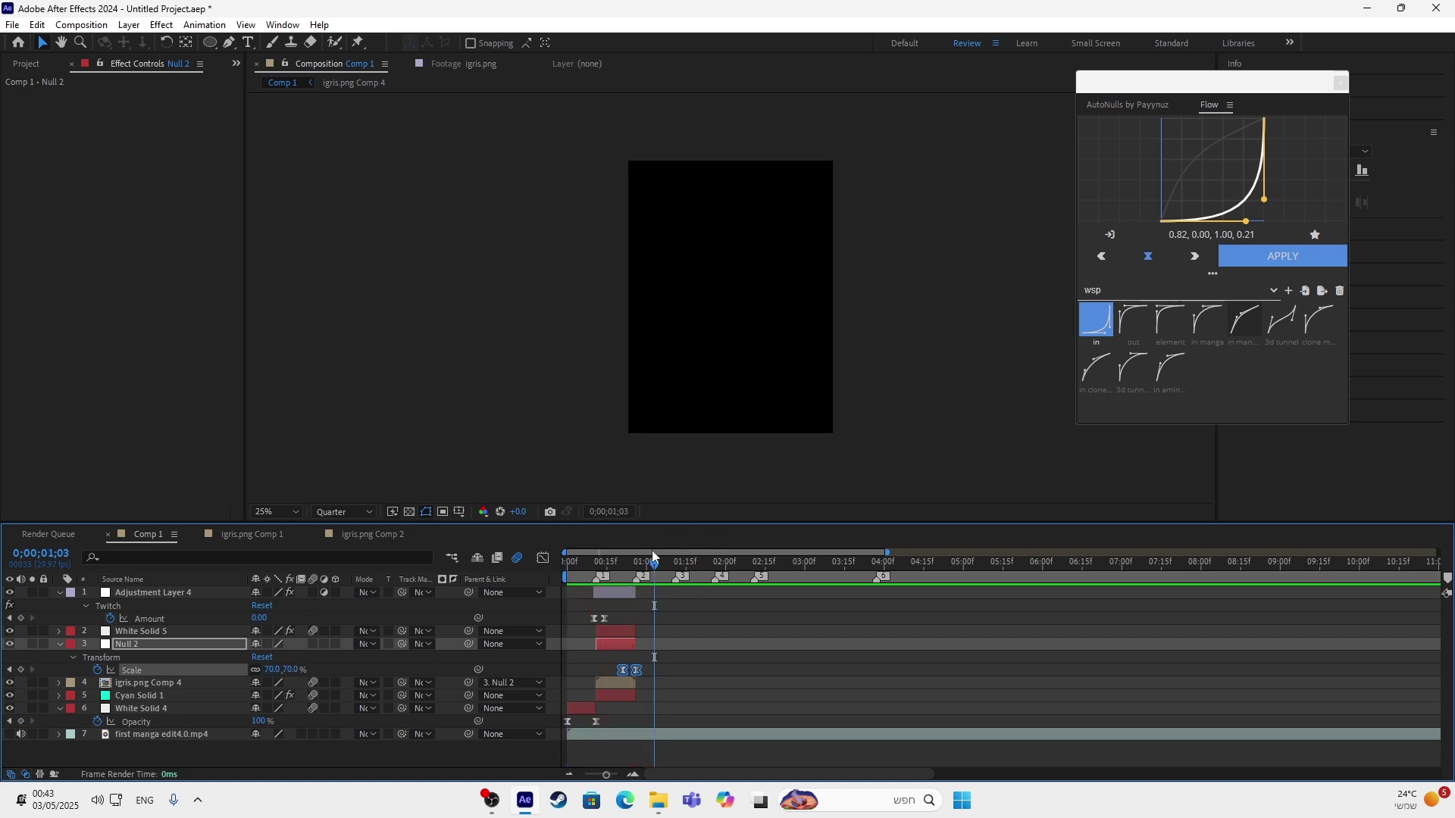
Collapse the keyframed properties of Null 2 and the Twitch adjustment layer in the timeline.
{"action": "left_click_drag", "start_coordinate": [644, 573], "coordinate": [606, 643]}
{"action": "left_click", "coordinate": [606, 642]}
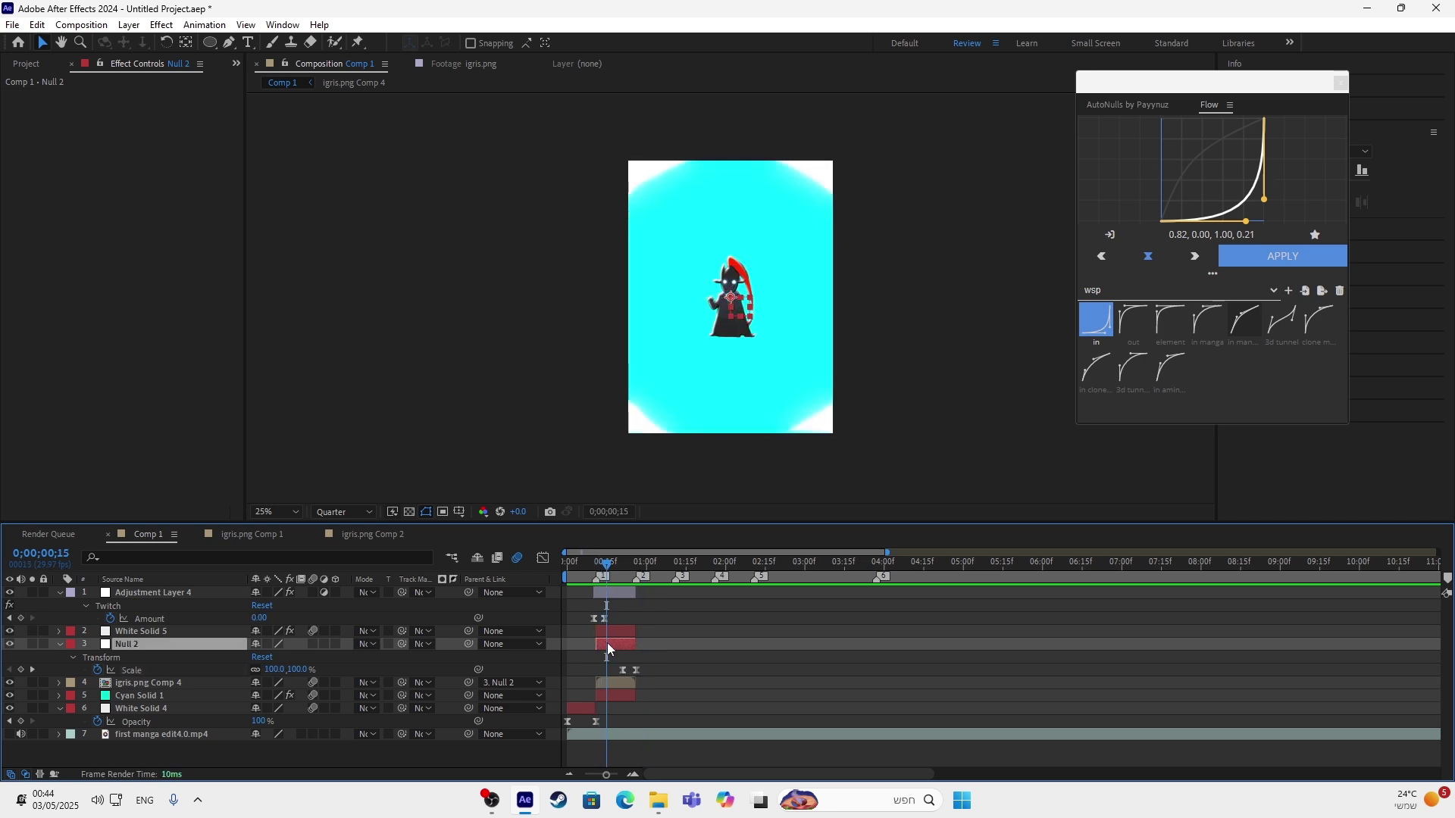
{"action": "key", "text": "u"}
{"action": "key", "text": "u"}
{"action": "left_click", "coordinate": [620, 593]}
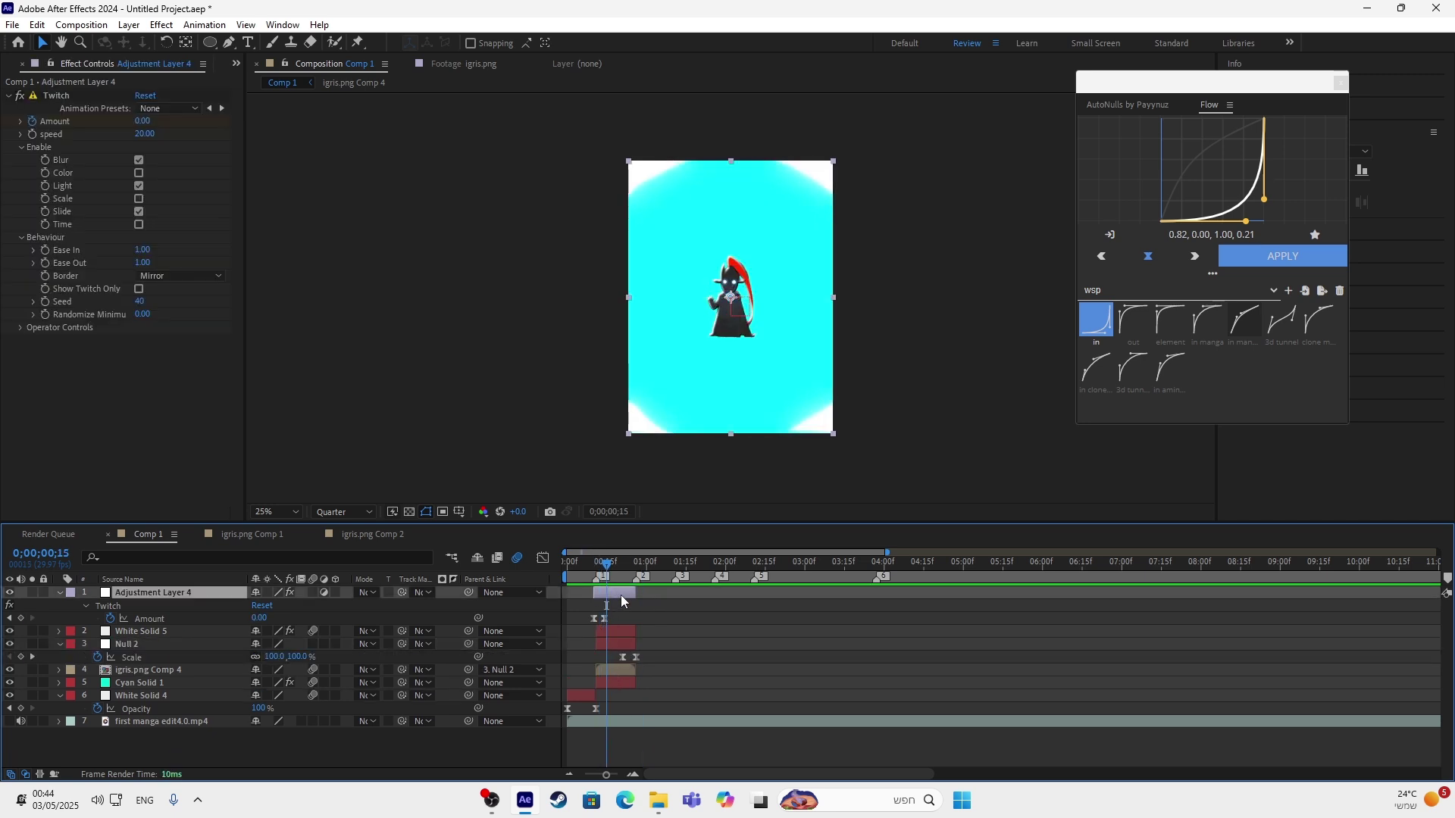
{"action": "key", "text": "u"}
{"action": "left_click", "coordinate": [599, 620]}
{"action": "key", "text": "u"}
{"action": "left_click", "coordinate": [491, 800]}
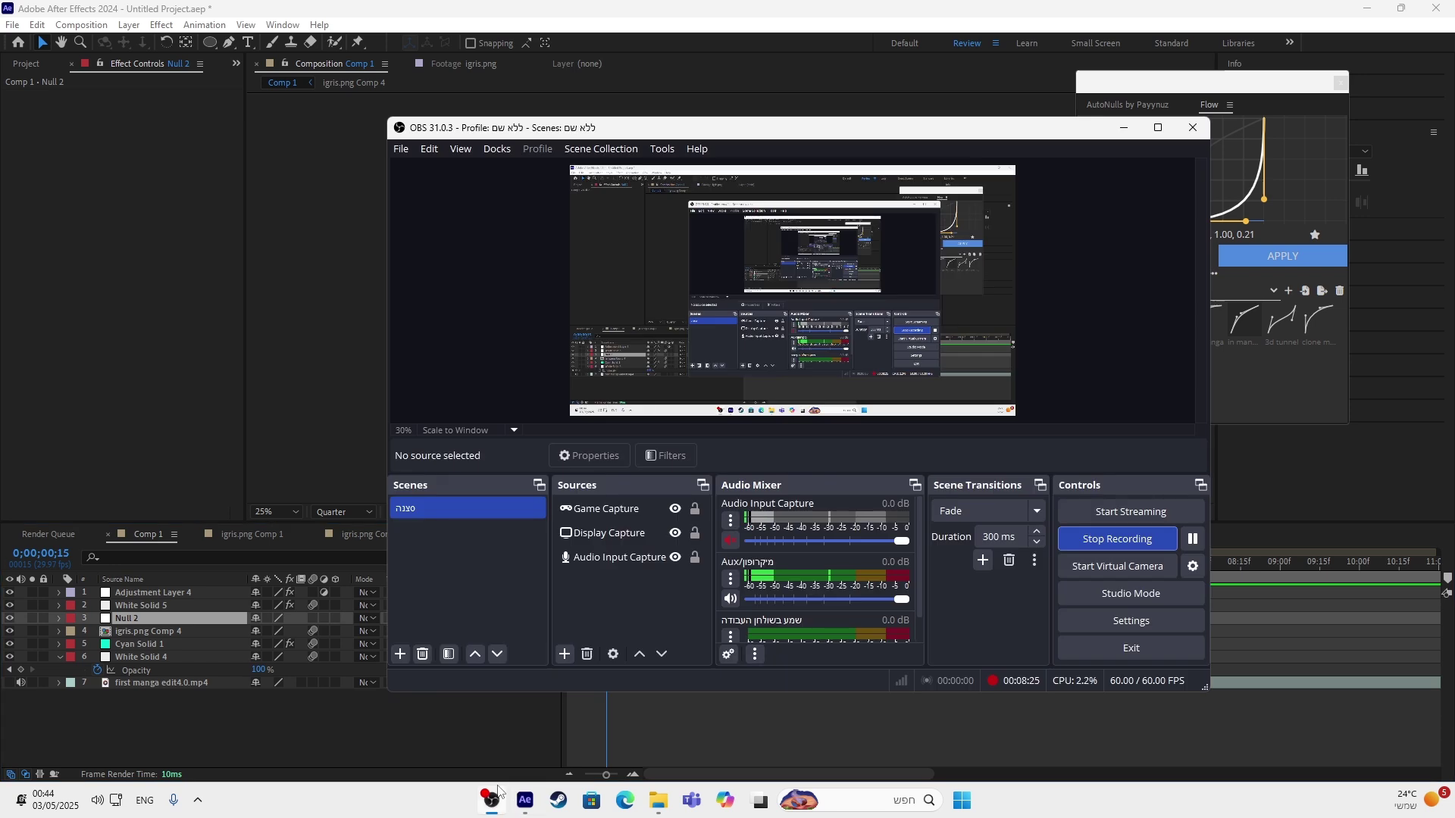
{"action": "left_click", "coordinate": [491, 800]}
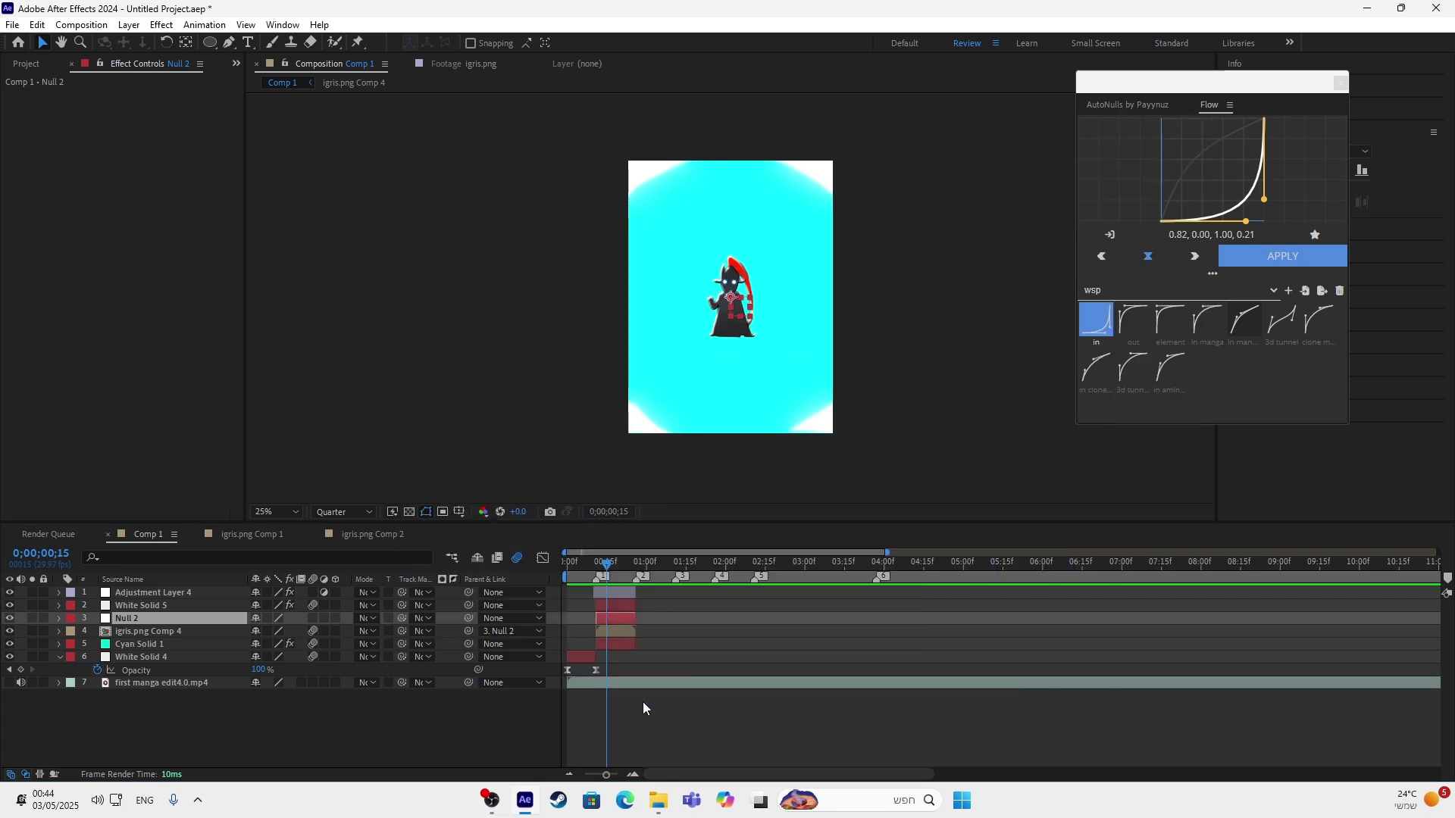
{"action": "left_click", "coordinate": [620, 631]}
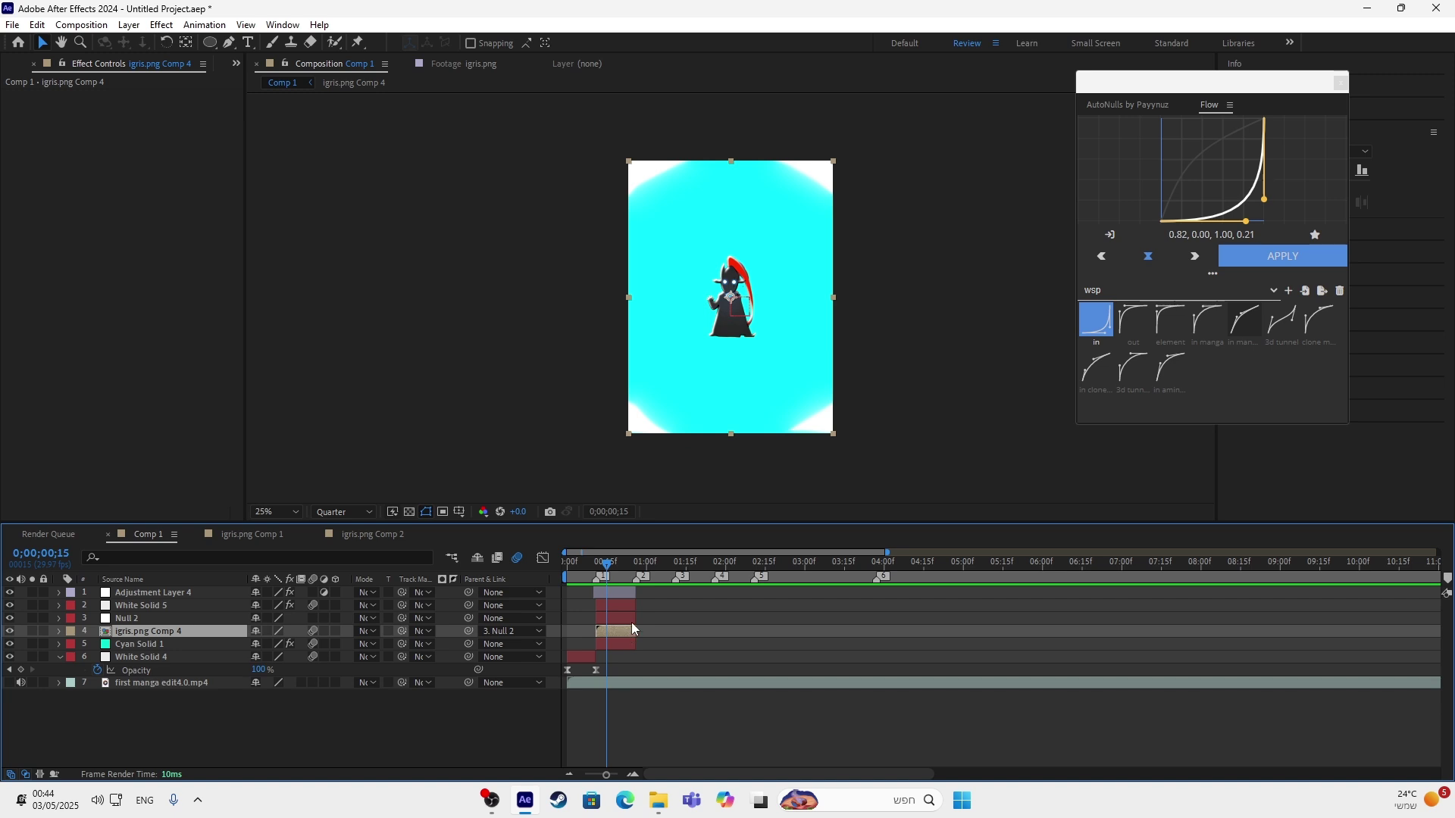
{"action": "left_click", "coordinate": [630, 617]}
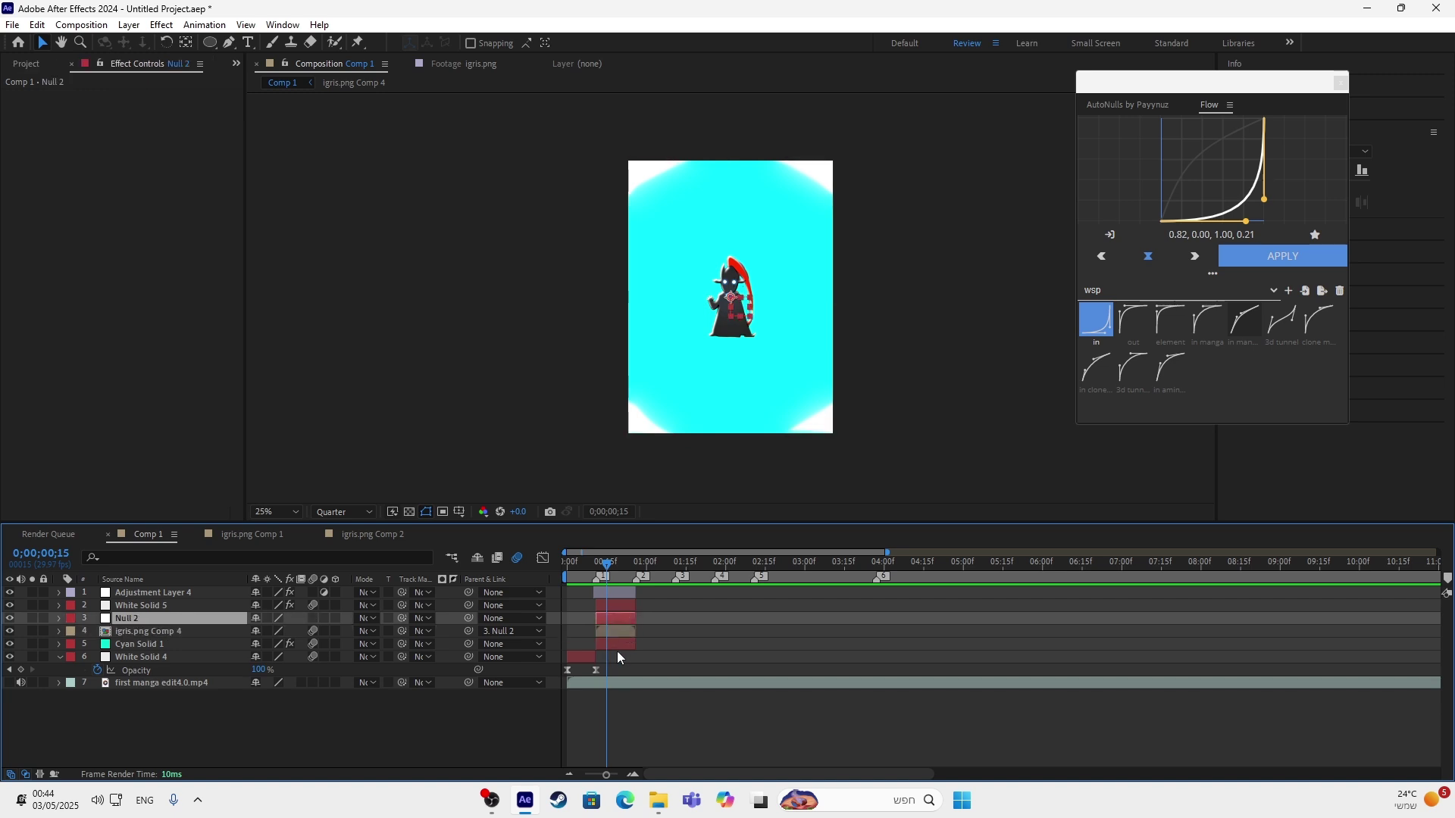
Duplicate Cyan Solid 1 and White Solid 5, and move both copies to start at the second marker, frame 26.
{"action": "left_click", "coordinate": [624, 641]}
{"action": "key", "text": "ctrl+d"}
{"action": "left_click_drag", "start_coordinate": [617, 644], "coordinate": [656, 657]}
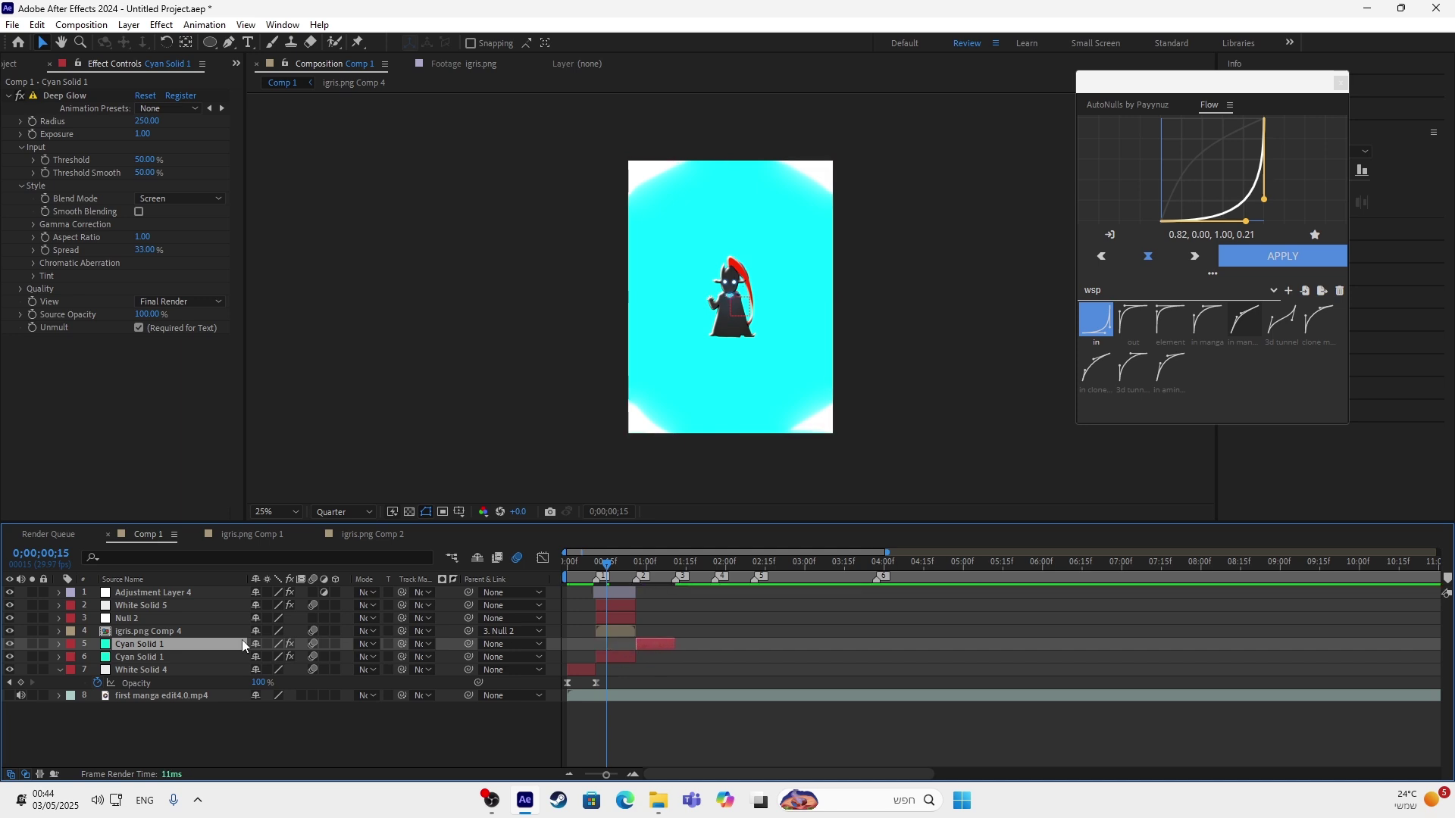
{"action": "left_click", "coordinate": [173, 607]}
{"action": "key", "text": "ctrl+d"}
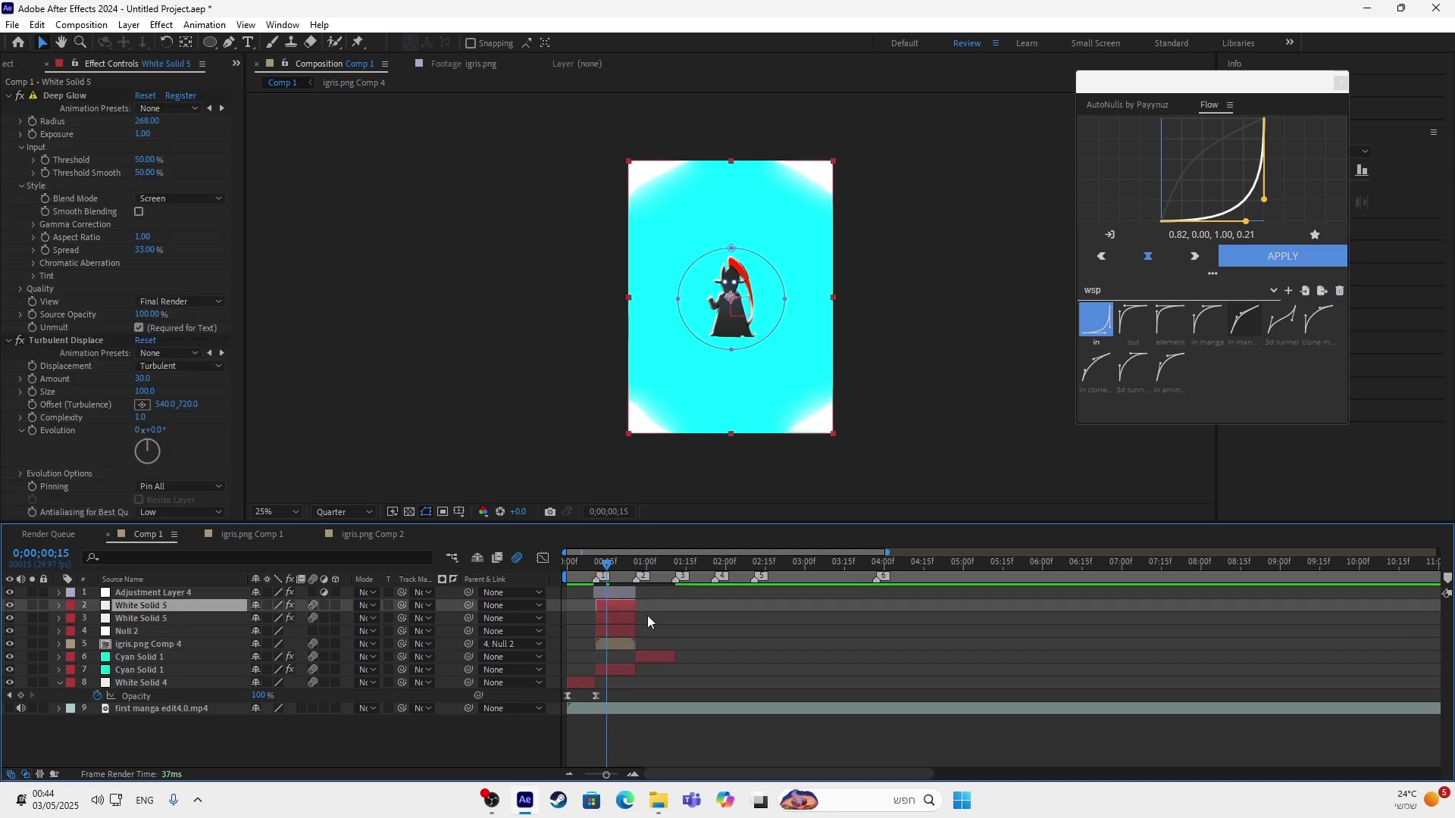
{"action": "left_click_drag", "start_coordinate": [615, 606], "coordinate": [655, 616]}
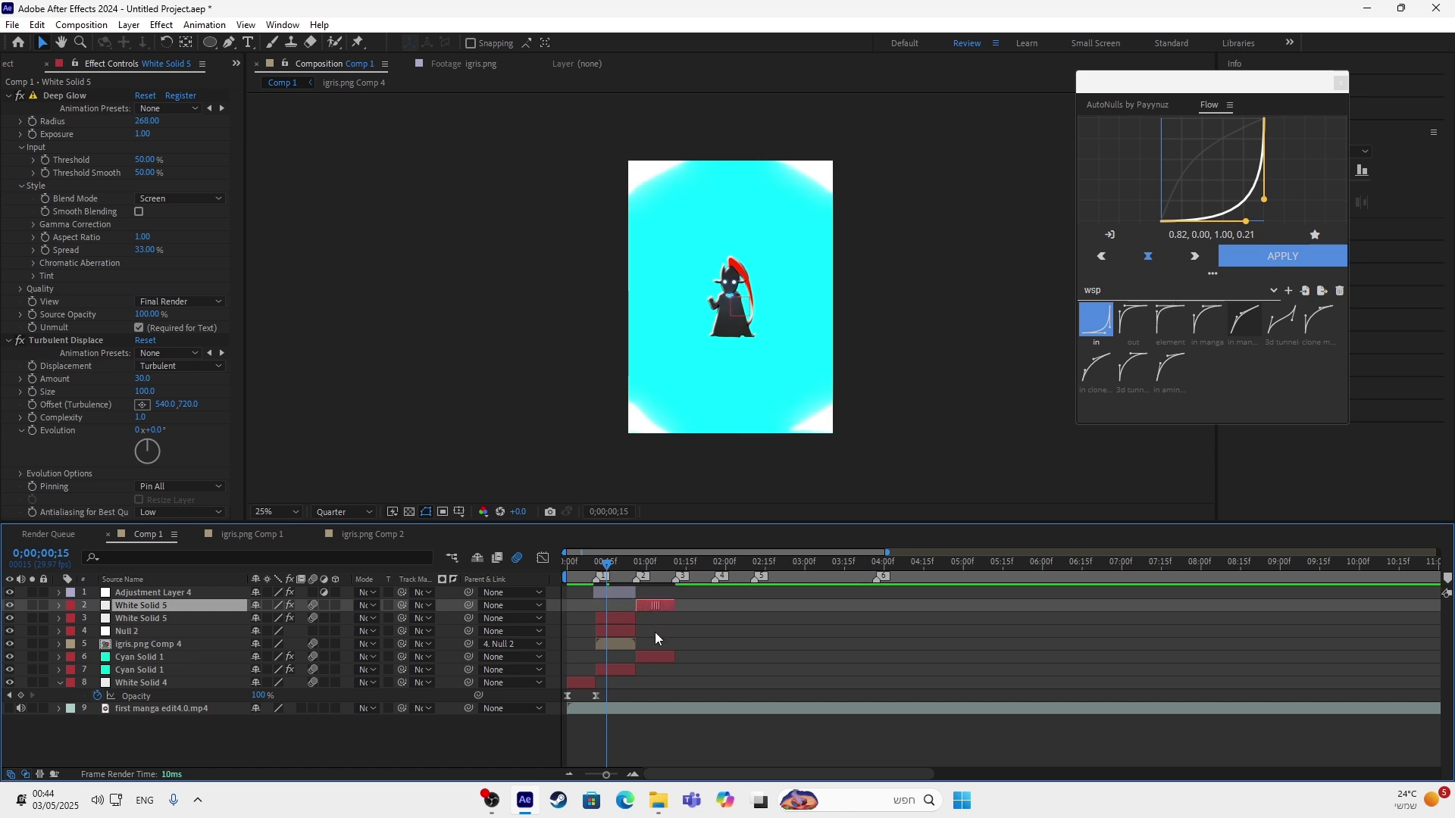
Duplicate the Twitch adjustment layer, move the copy to start at the fourth marker, and preview from frame 9.
{"action": "left_click", "coordinate": [621, 594]}
{"action": "key", "text": "ctrl+d"}
{"action": "left_click_drag", "start_coordinate": [619, 594], "coordinate": [734, 609]}
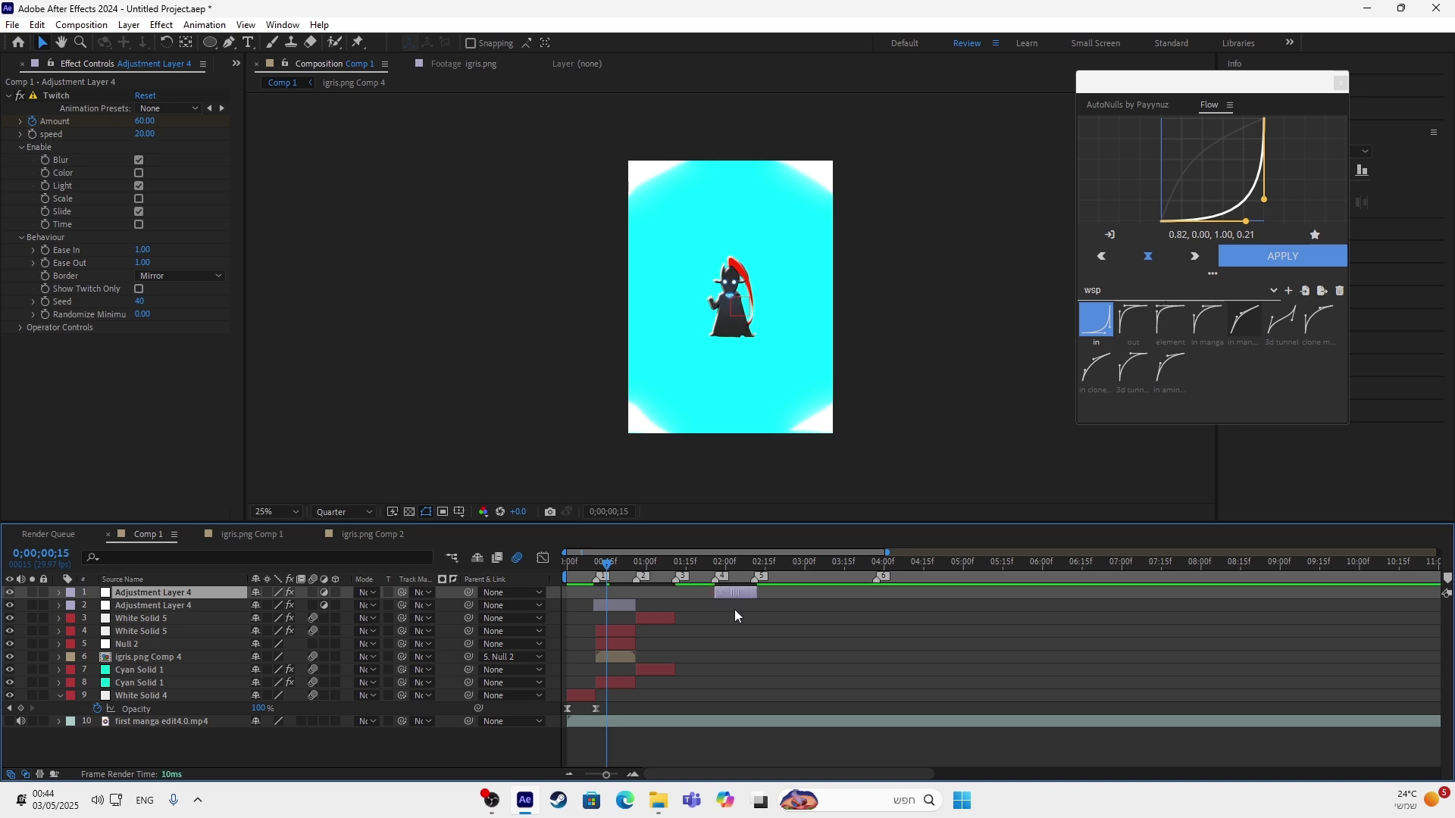
{"action": "left_click", "coordinate": [625, 658]}
{"action": "left_click", "coordinate": [630, 644]}
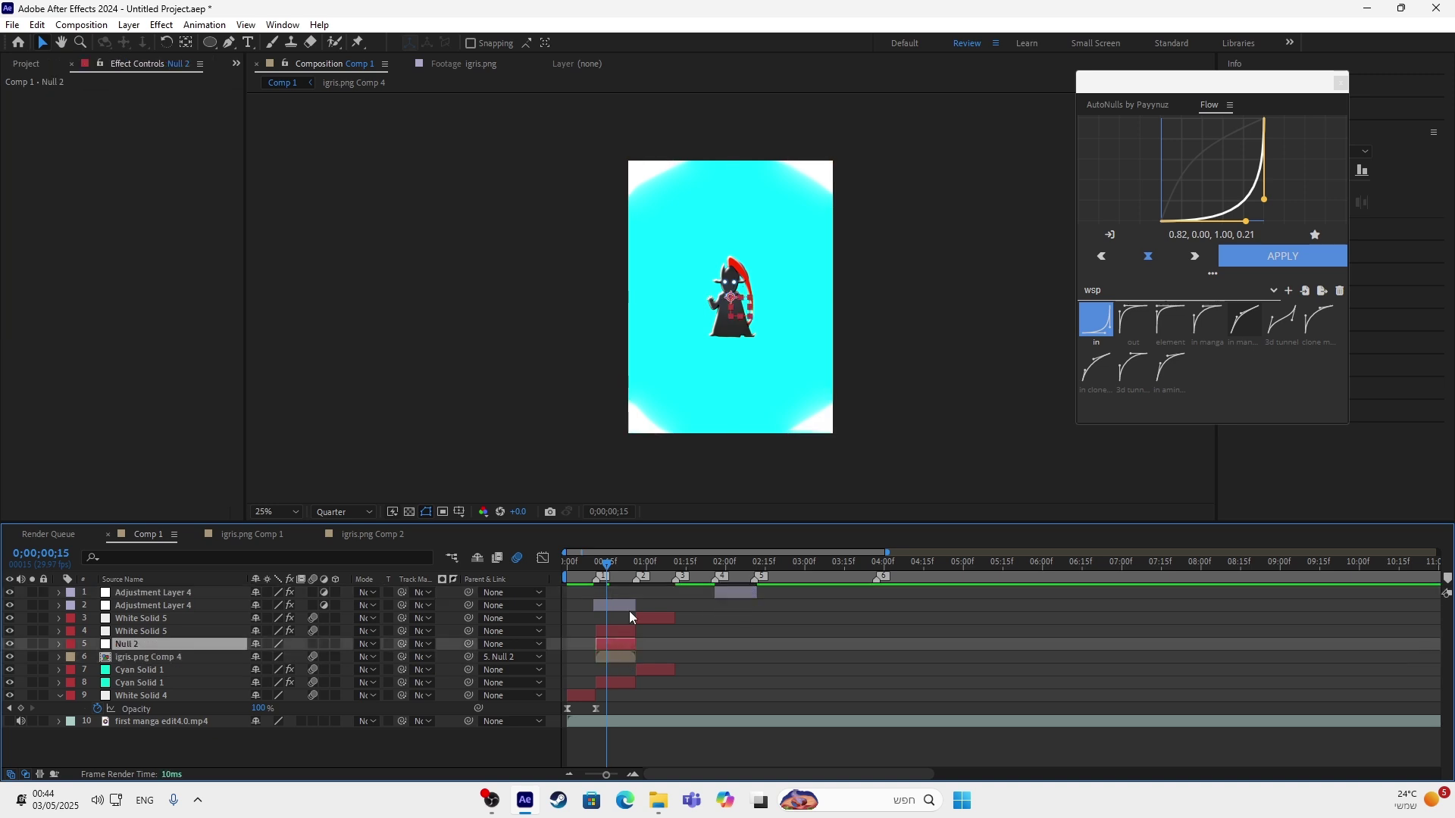
{"action": "mouse_move", "coordinate": [614, 576]}
{"action": "left_mouse_down"}
{"action": "mouse_move", "coordinate": [639, 573]}
{"action": "mouse_move", "coordinate": [589, 588]}
{"action": "left_mouse_up"}
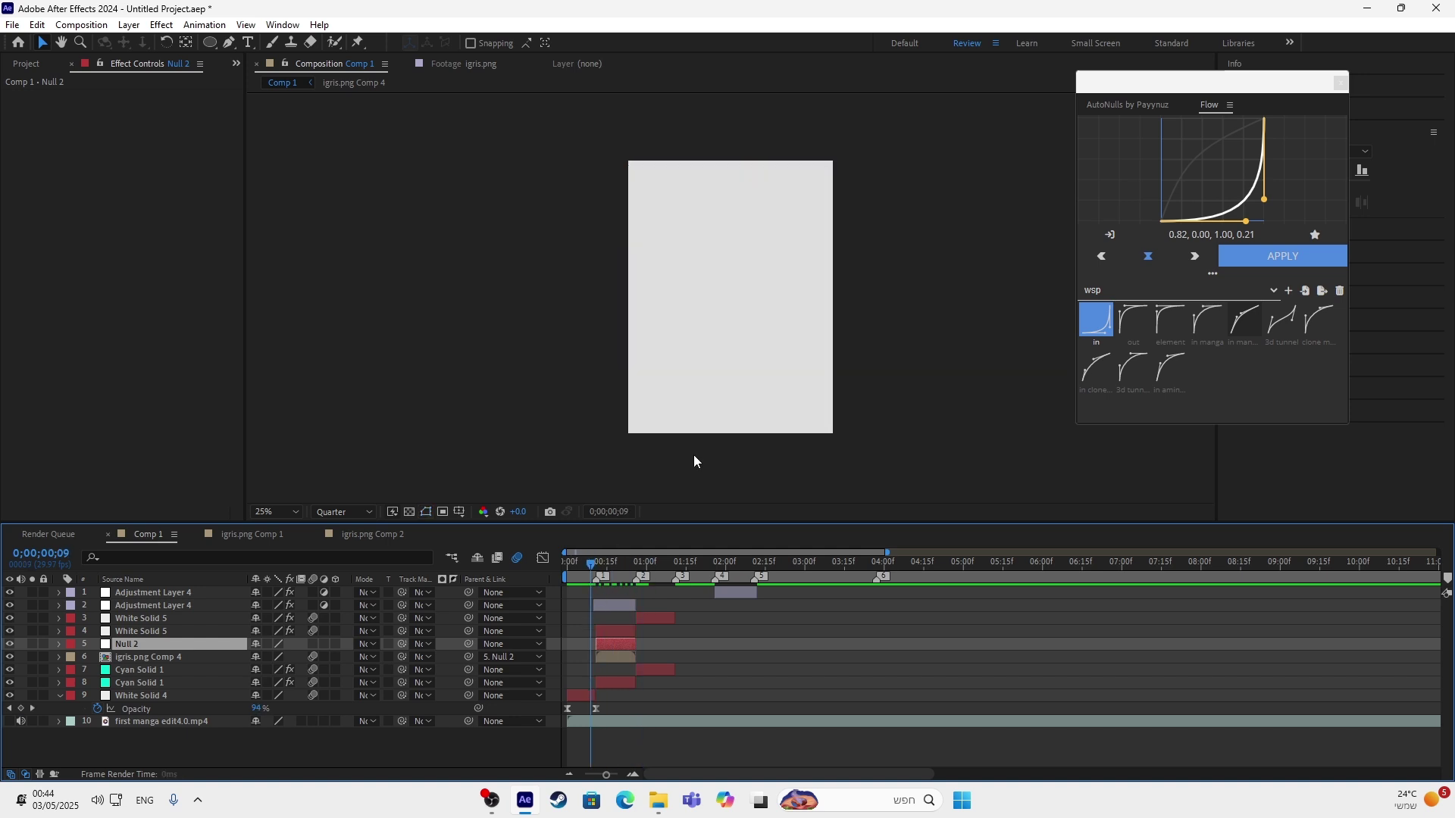
{"action": "key", "text": "space"}
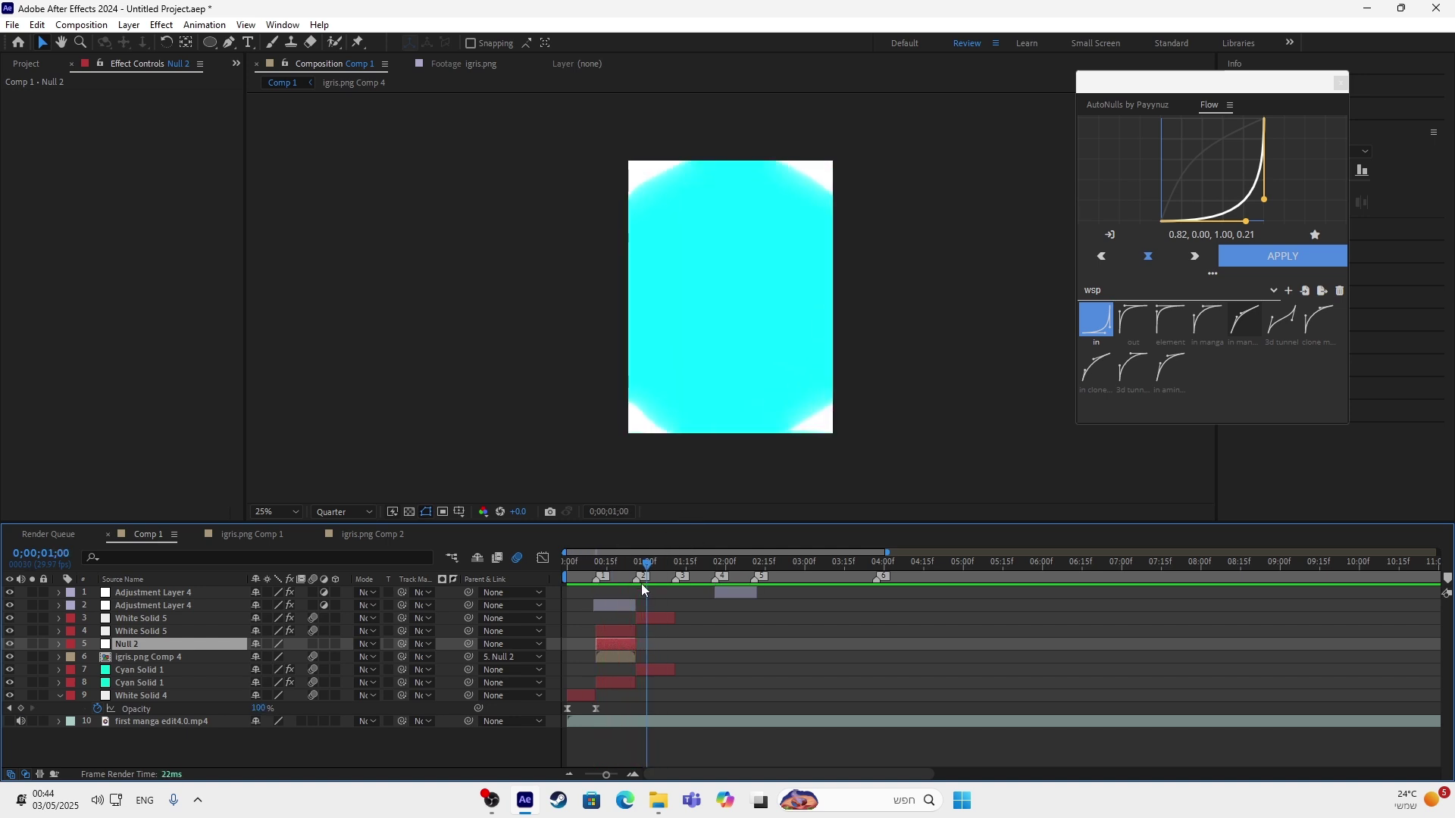
Add a Tint effect to the White Solid 5 copy at the second marker and map white to cyan 00F6FF.
{"action": "left_click", "coordinate": [649, 618]}
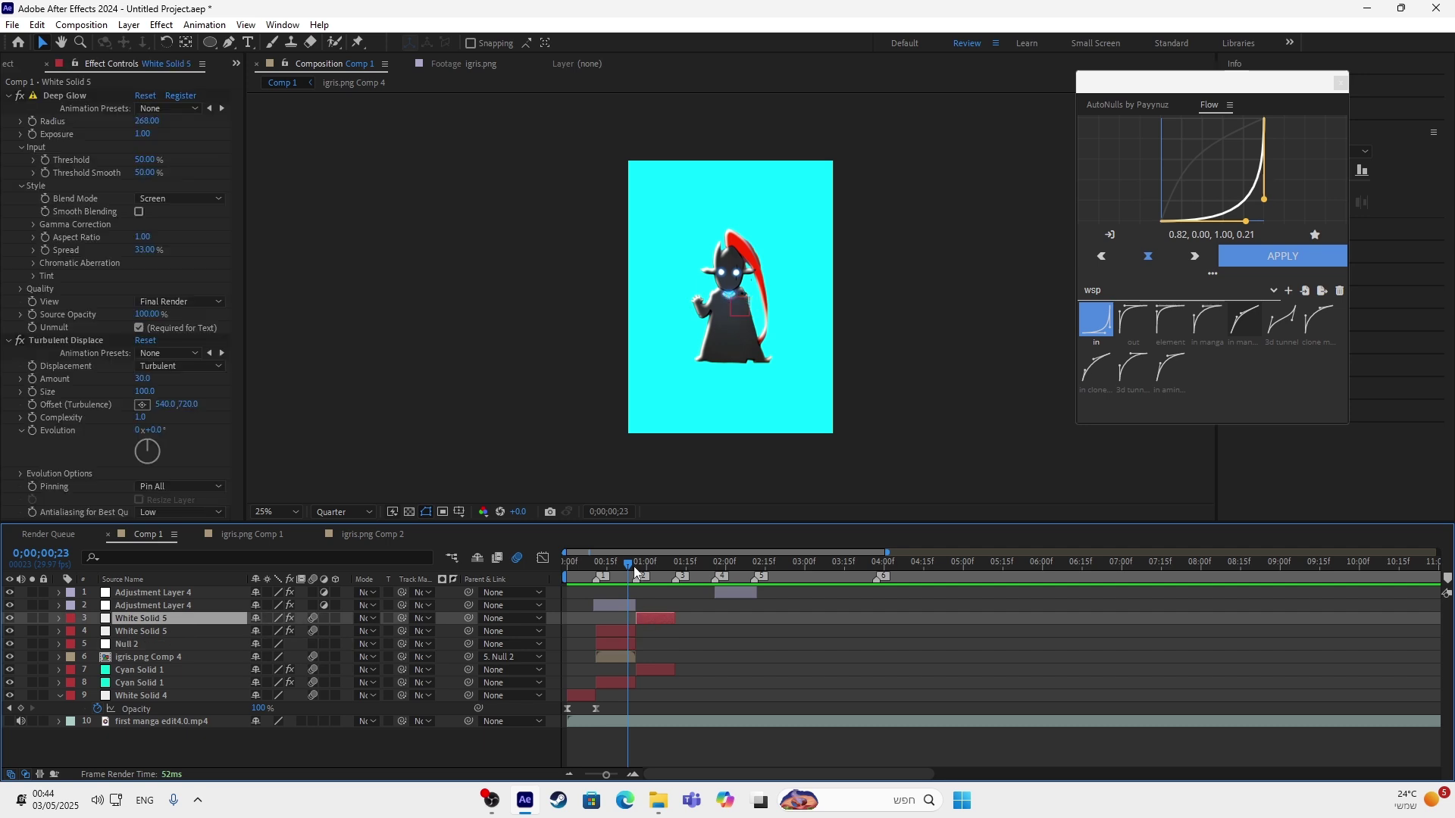
{"action": "left_click_drag", "start_coordinate": [650, 580], "coordinate": [612, 591]}
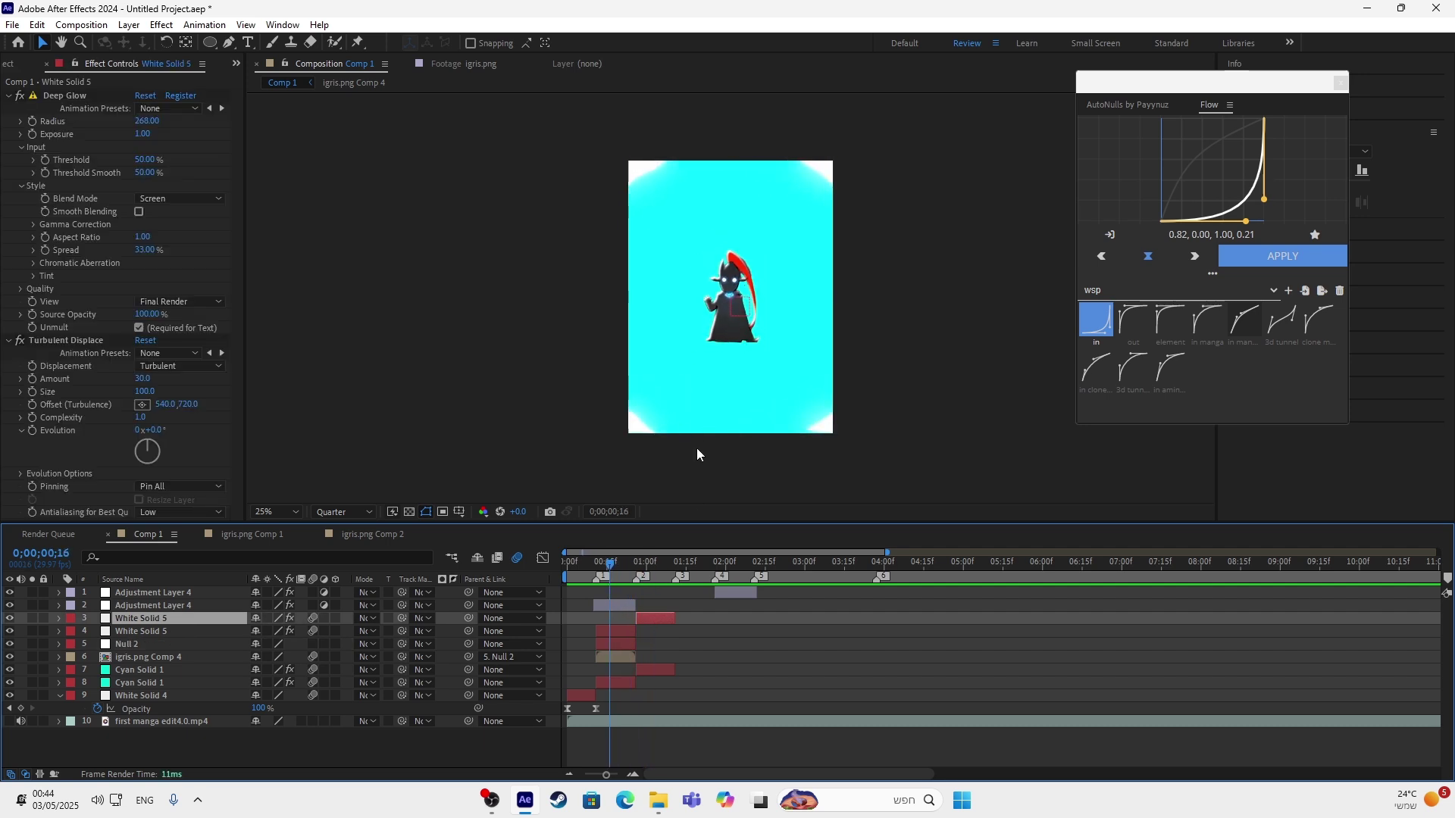
{"action": "left_click_drag", "start_coordinate": [612, 569], "coordinate": [648, 580]}
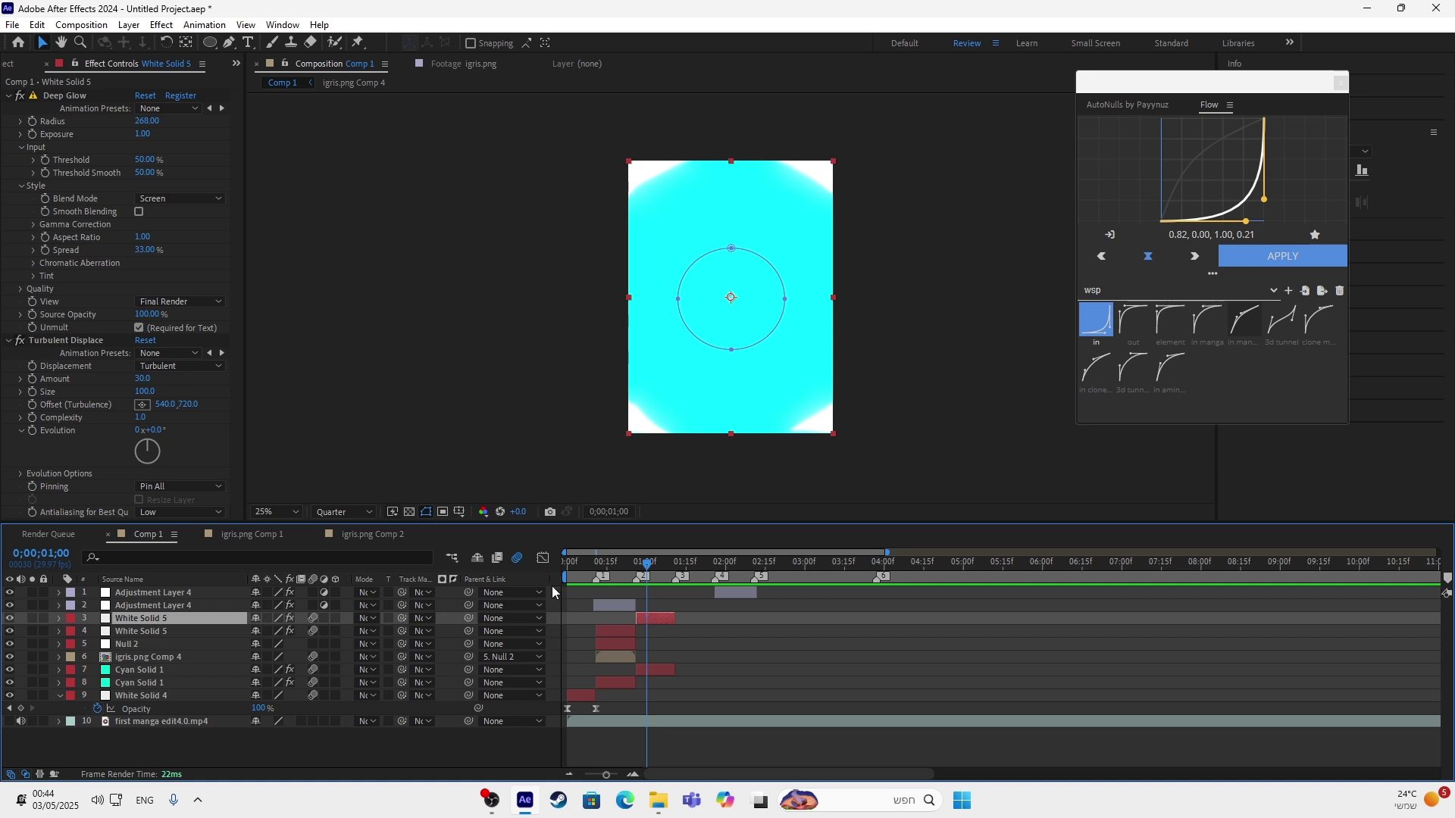
{"action": "key", "text": "ctrl+space"}
{"action": "type", "text": "tint"}
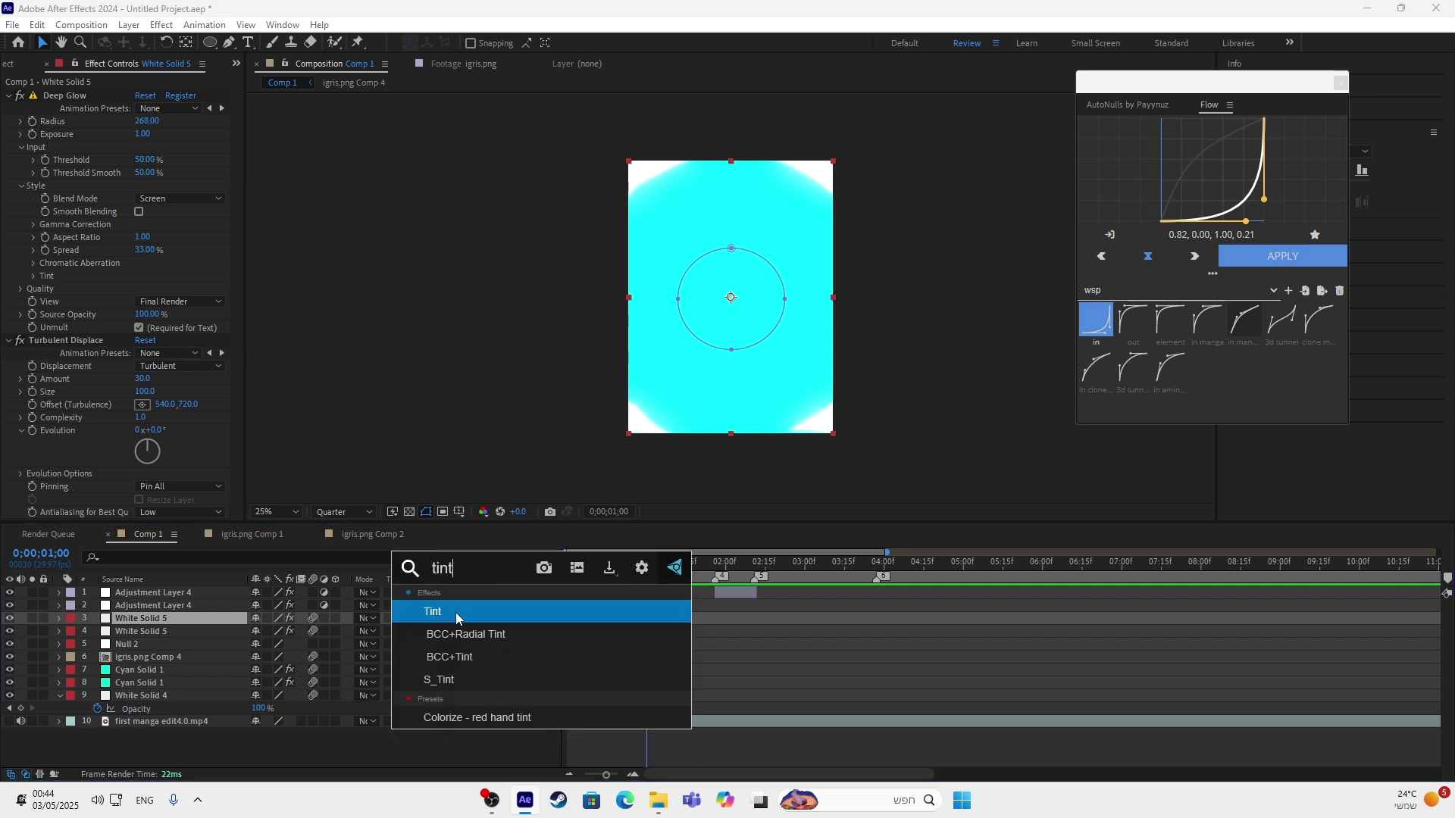
{"action": "left_click", "coordinate": [456, 619]}
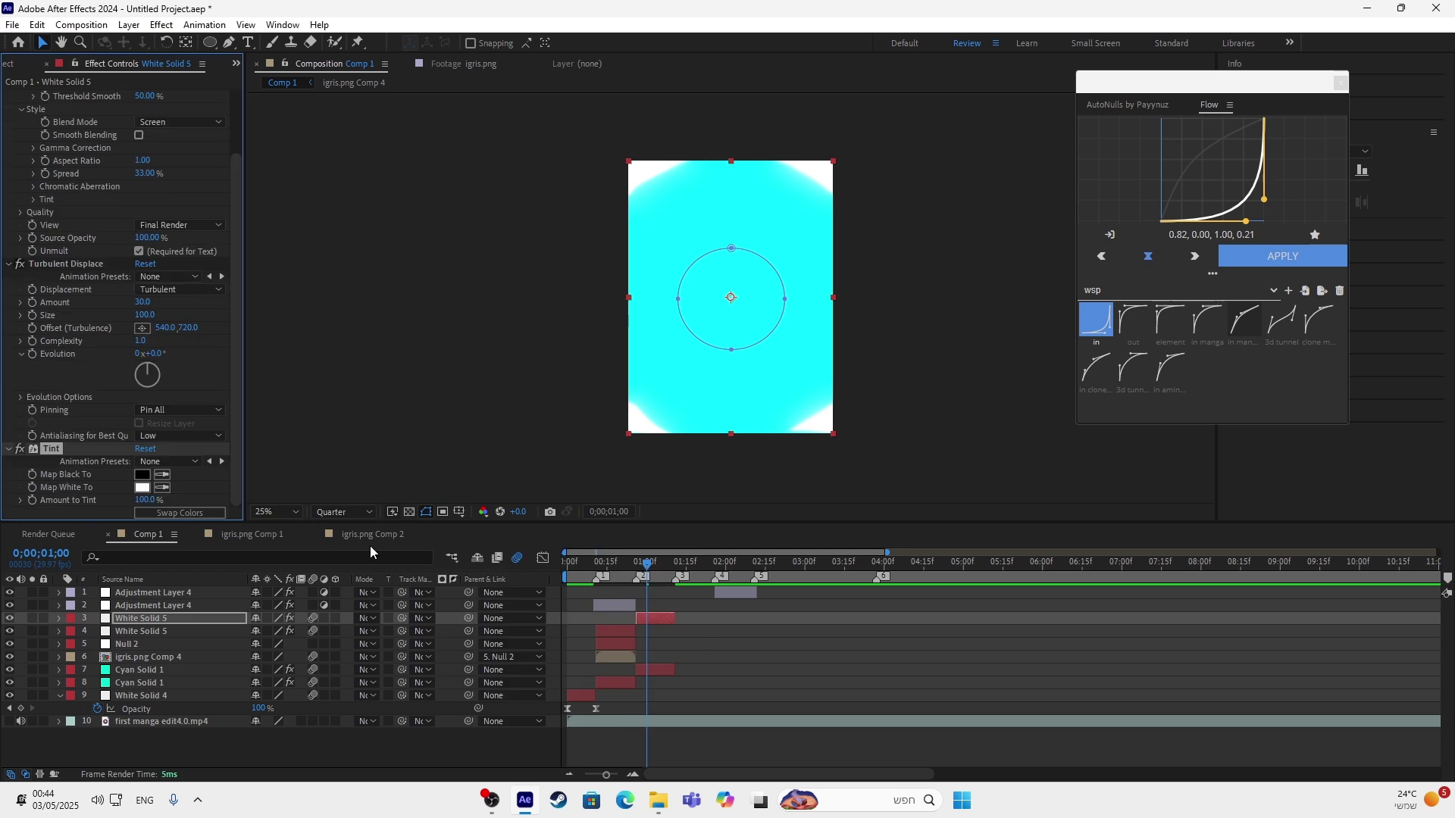
{"action": "left_click", "coordinate": [142, 487]}
{"action": "mouse_move", "coordinate": [703, 505]}
{"action": "left_mouse_down"}
{"action": "mouse_move", "coordinate": [680, 474]}
{"action": "mouse_move", "coordinate": [695, 459]}
{"action": "mouse_move", "coordinate": [682, 460]}
{"action": "left_mouse_up"}
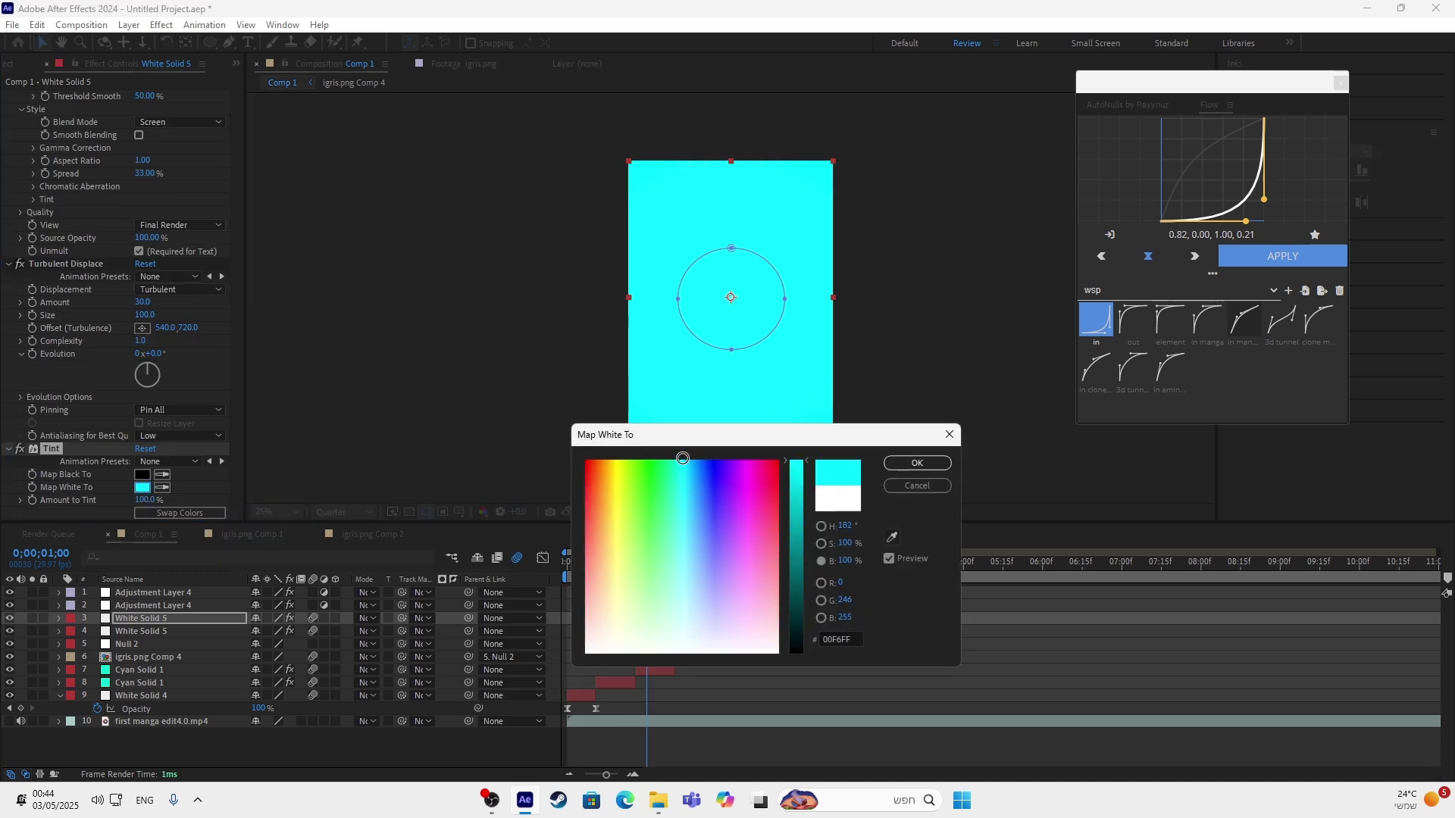
{"action": "left_click", "coordinate": [917, 463]}
Add a Tint effect to the Cyan Solid 1 copy, map white to red FF0000, and preview the transition.
{"action": "left_click", "coordinate": [670, 672]}
{"action": "key", "text": "ctrl+space"}
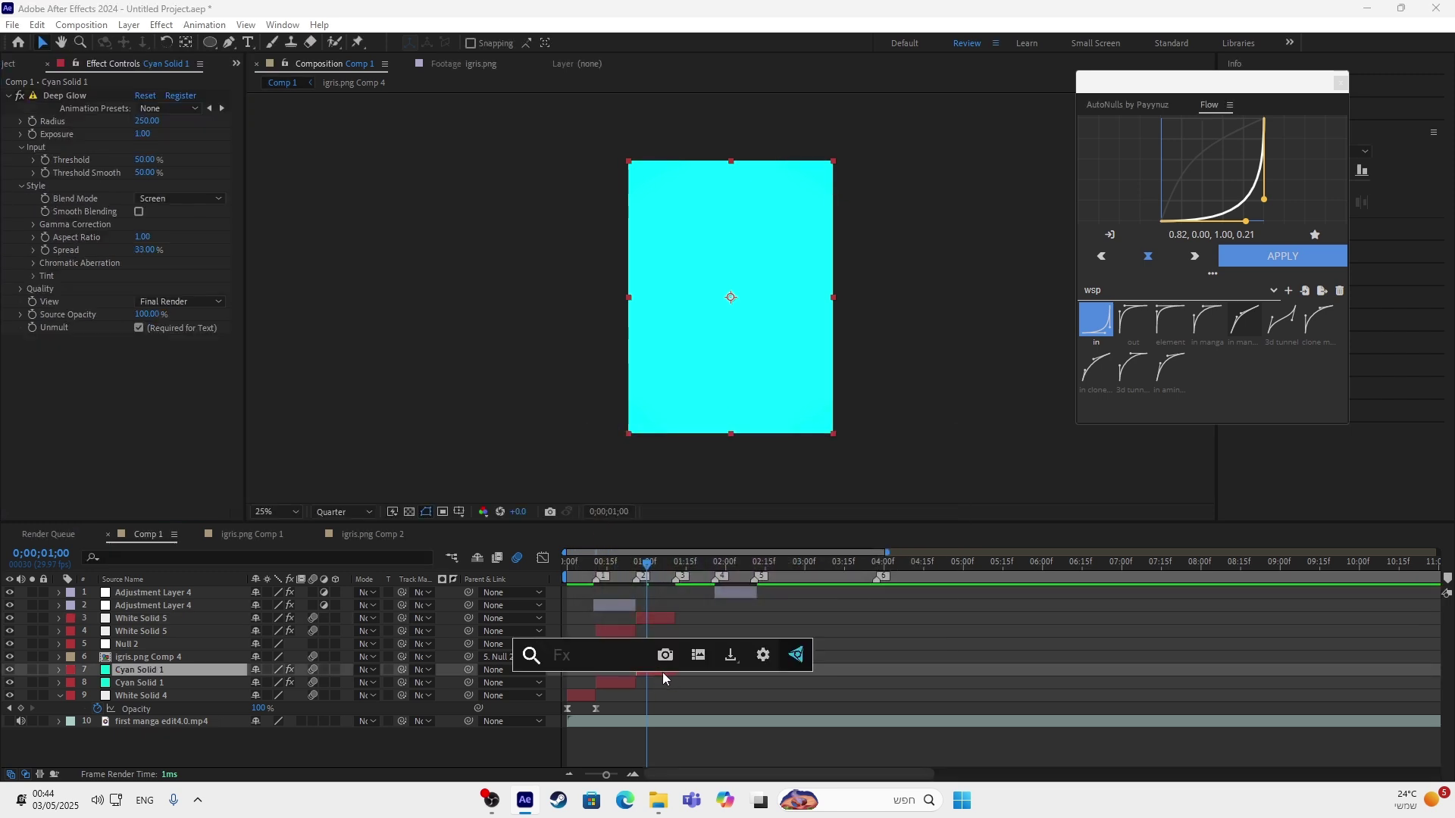
{"action": "type", "text": "tint"}
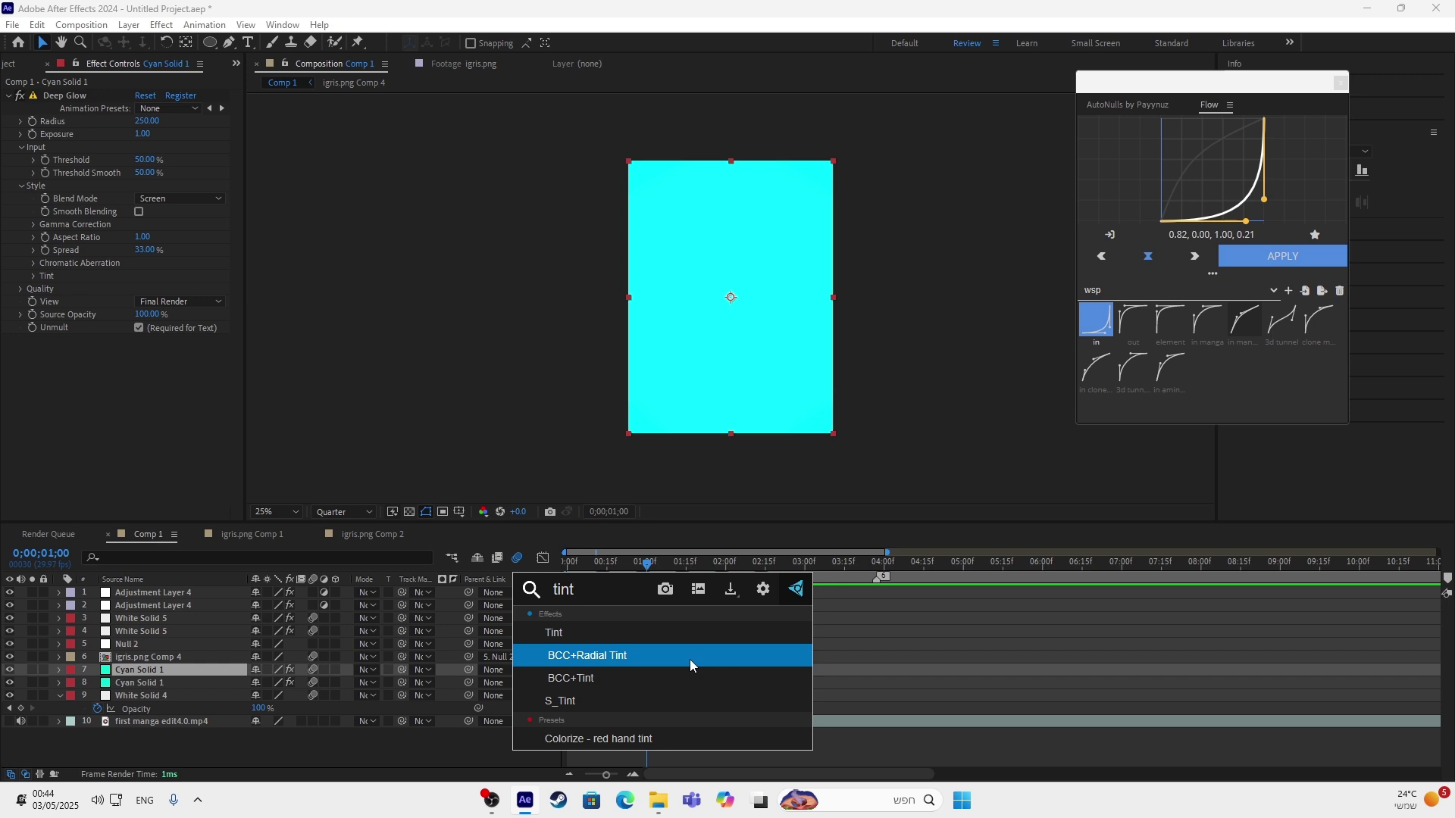
{"action": "key", "text": "Return"}
{"action": "left_click", "coordinate": [142, 379]}
{"action": "mouse_move", "coordinate": [774, 476]}
{"action": "left_mouse_down"}
{"action": "mouse_move", "coordinate": [686, 468]}
{"action": "mouse_move", "coordinate": [772, 464]}
{"action": "mouse_move", "coordinate": [707, 456]}
{"action": "mouse_move", "coordinate": [593, 459]}
{"action": "left_mouse_up"}
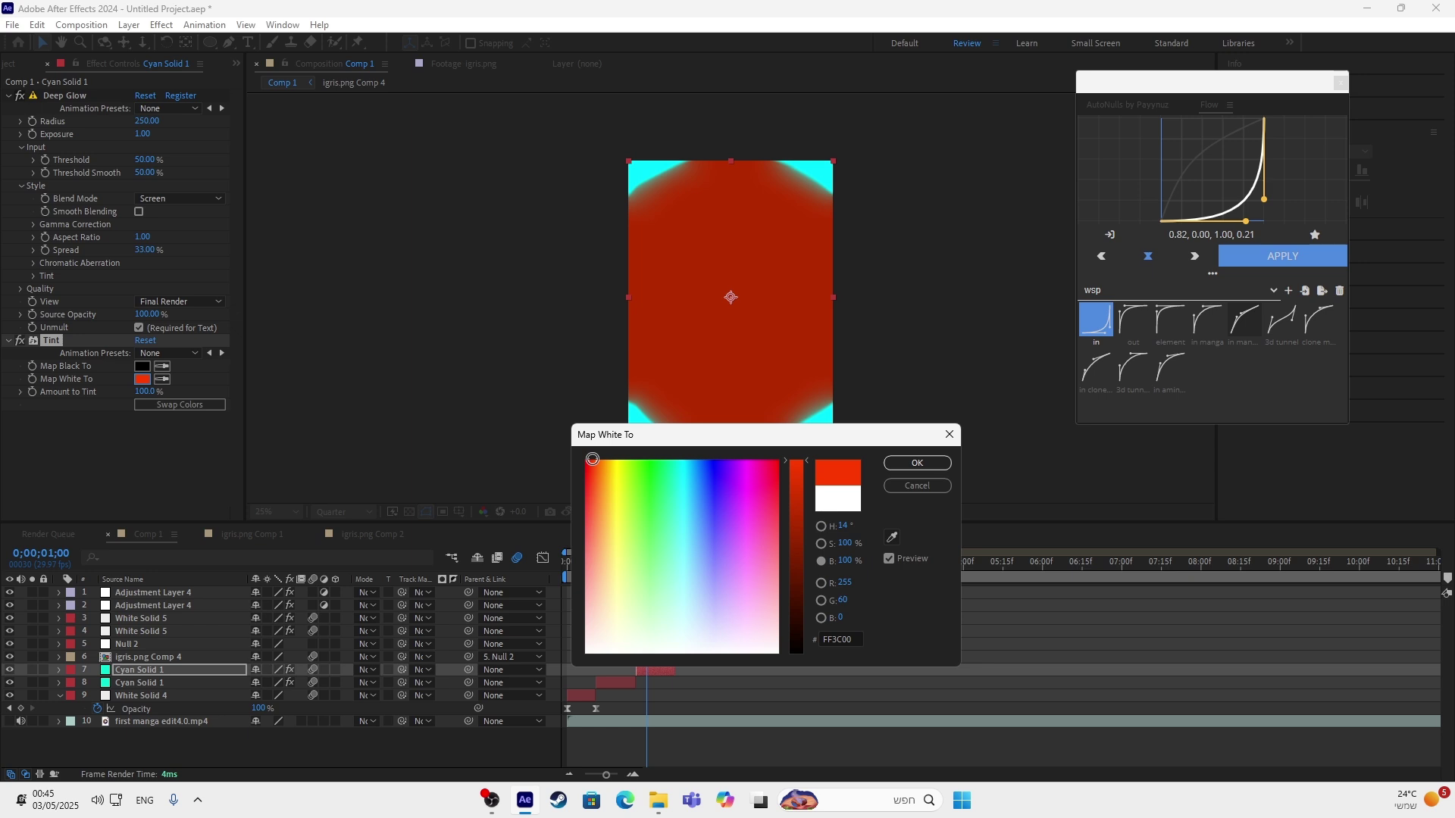
{"action": "left_click", "coordinate": [777, 461]}
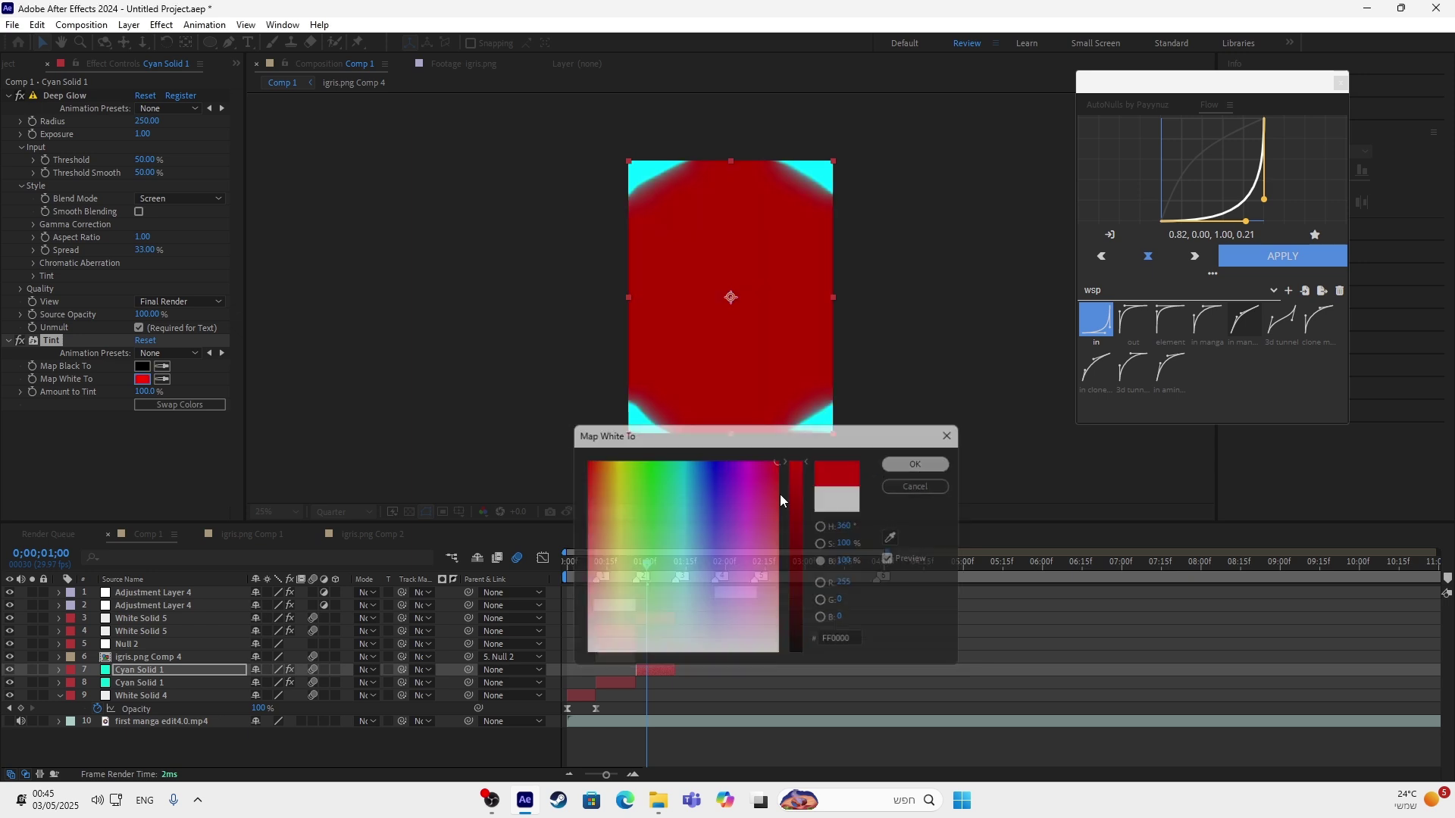
{"action": "left_click", "coordinate": [611, 566]}
{"action": "key", "text": "space"}
{"action": "key", "text": "space"}
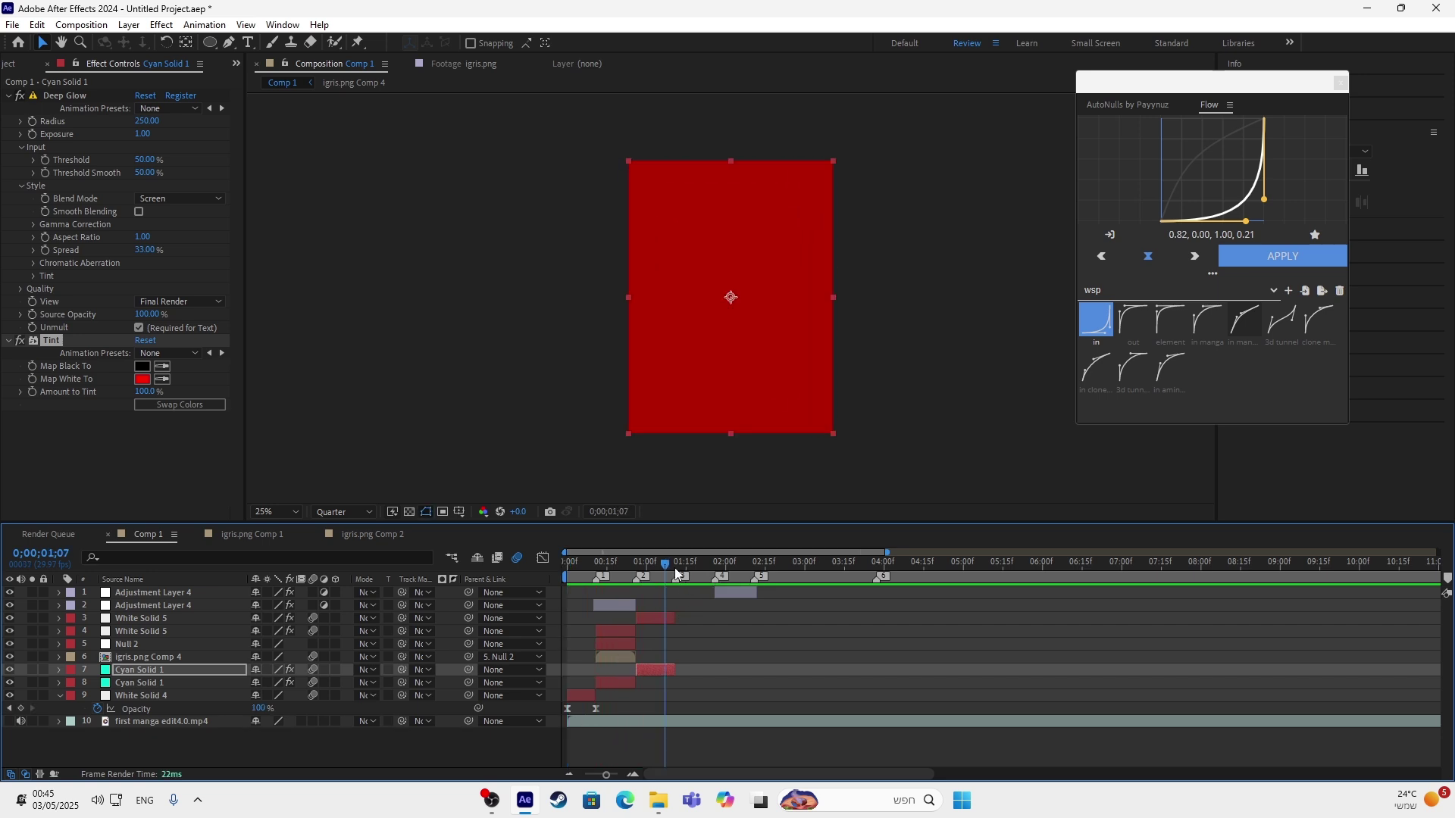
Return to frame 26 and add beru.png to Comp 1, stacked directly below Null 2.
{"action": "left_click_drag", "start_coordinate": [680, 574], "coordinate": [638, 582]}
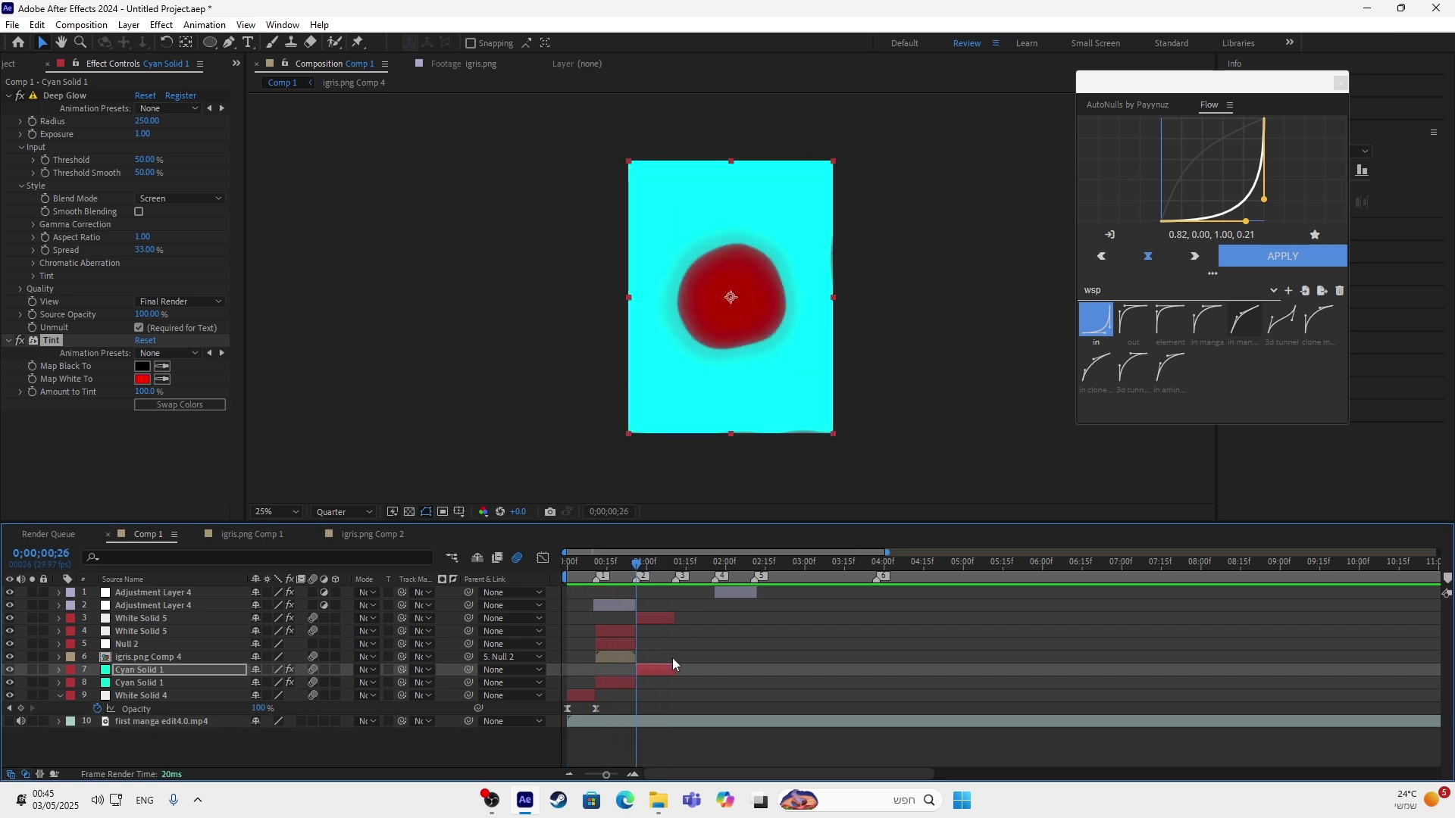
{"action": "left_click", "coordinate": [662, 617]}
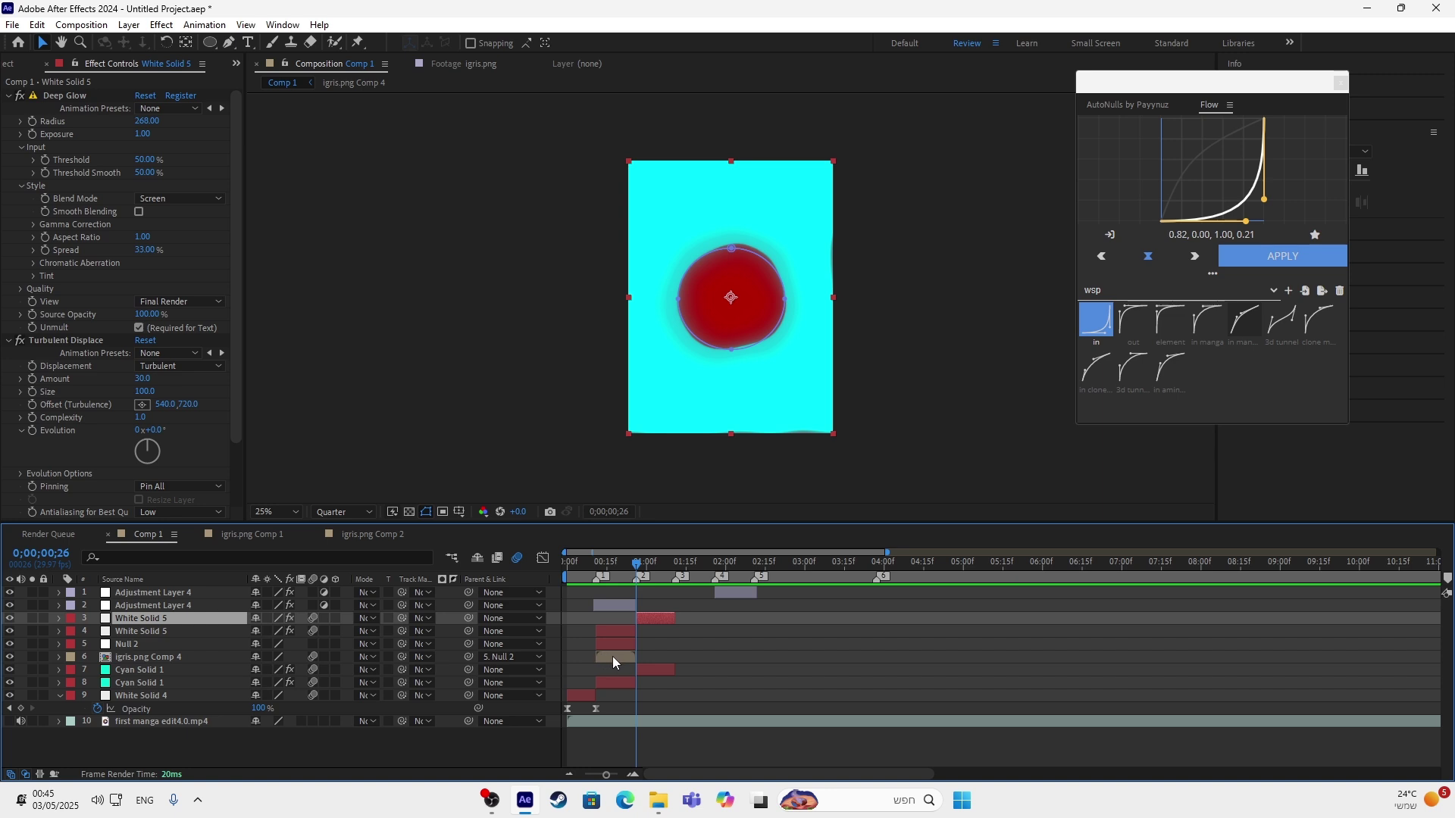
{"action": "left_click", "coordinate": [612, 657]}
{"action": "left_click", "coordinate": [4, 64]}
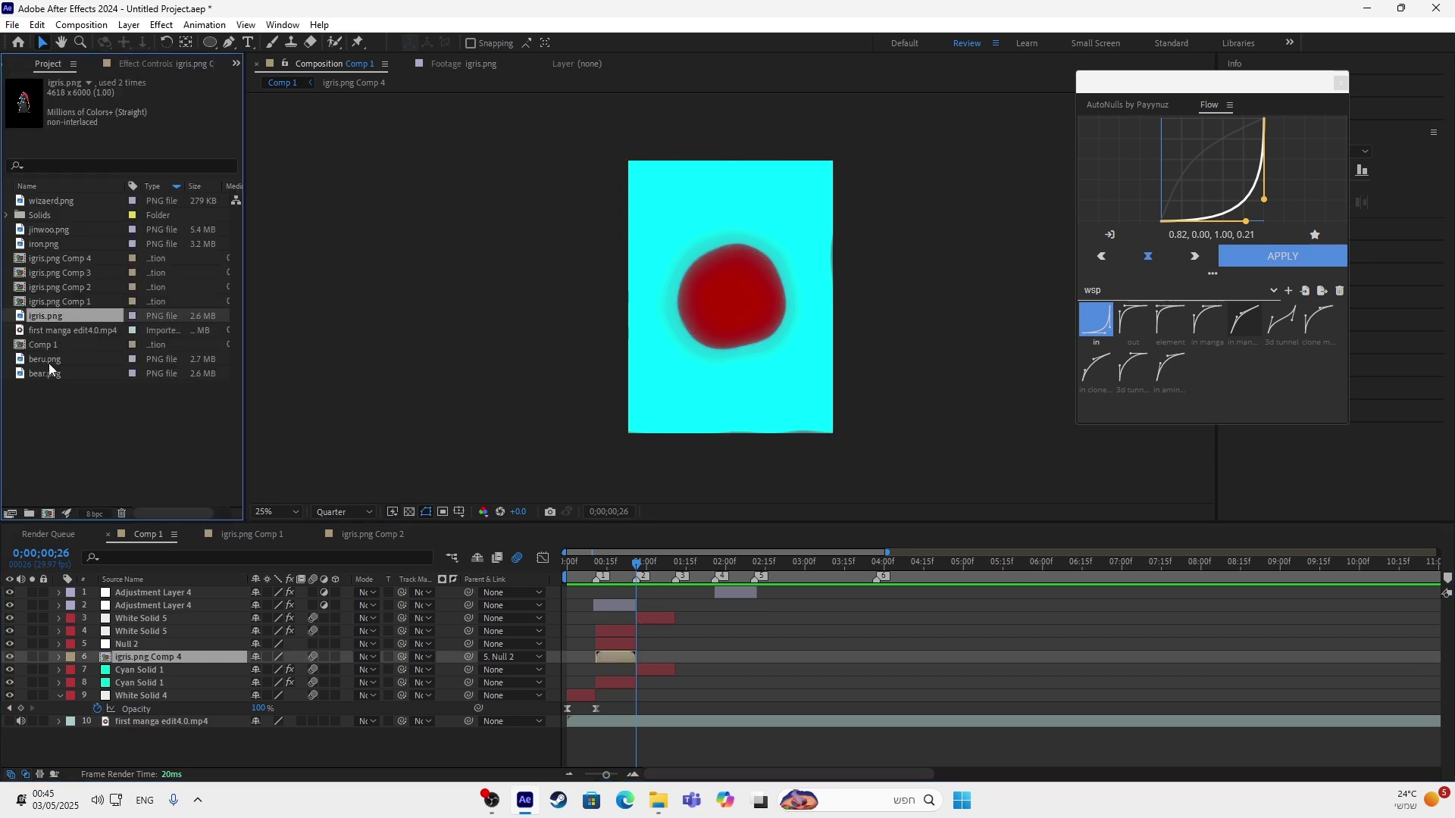
{"action": "left_click_drag", "start_coordinate": [59, 365], "coordinate": [619, 602]}
{"action": "left_click_drag", "start_coordinate": [221, 607], "coordinate": [235, 671]}
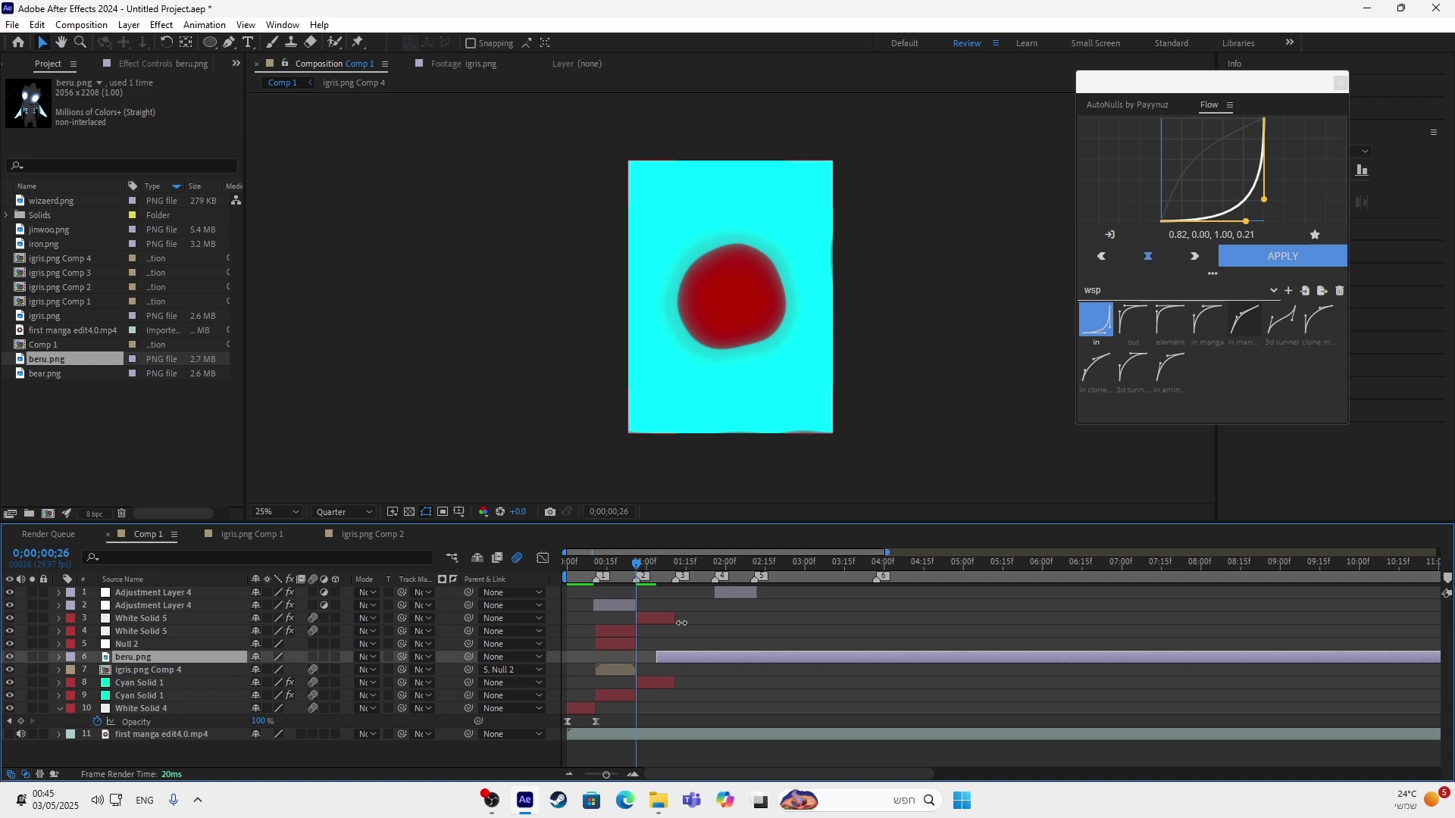
Start the beru.png layer at frame 26, stack it directly below igris.png Comp 4, and trim its end at 0;00;01;11.
{"action": "left_click_drag", "start_coordinate": [697, 662], "coordinate": [683, 662]}
{"action": "left_click_drag", "start_coordinate": [193, 666], "coordinate": [189, 676]}
{"action": "left_click_drag", "start_coordinate": [652, 671], "coordinate": [647, 668]}
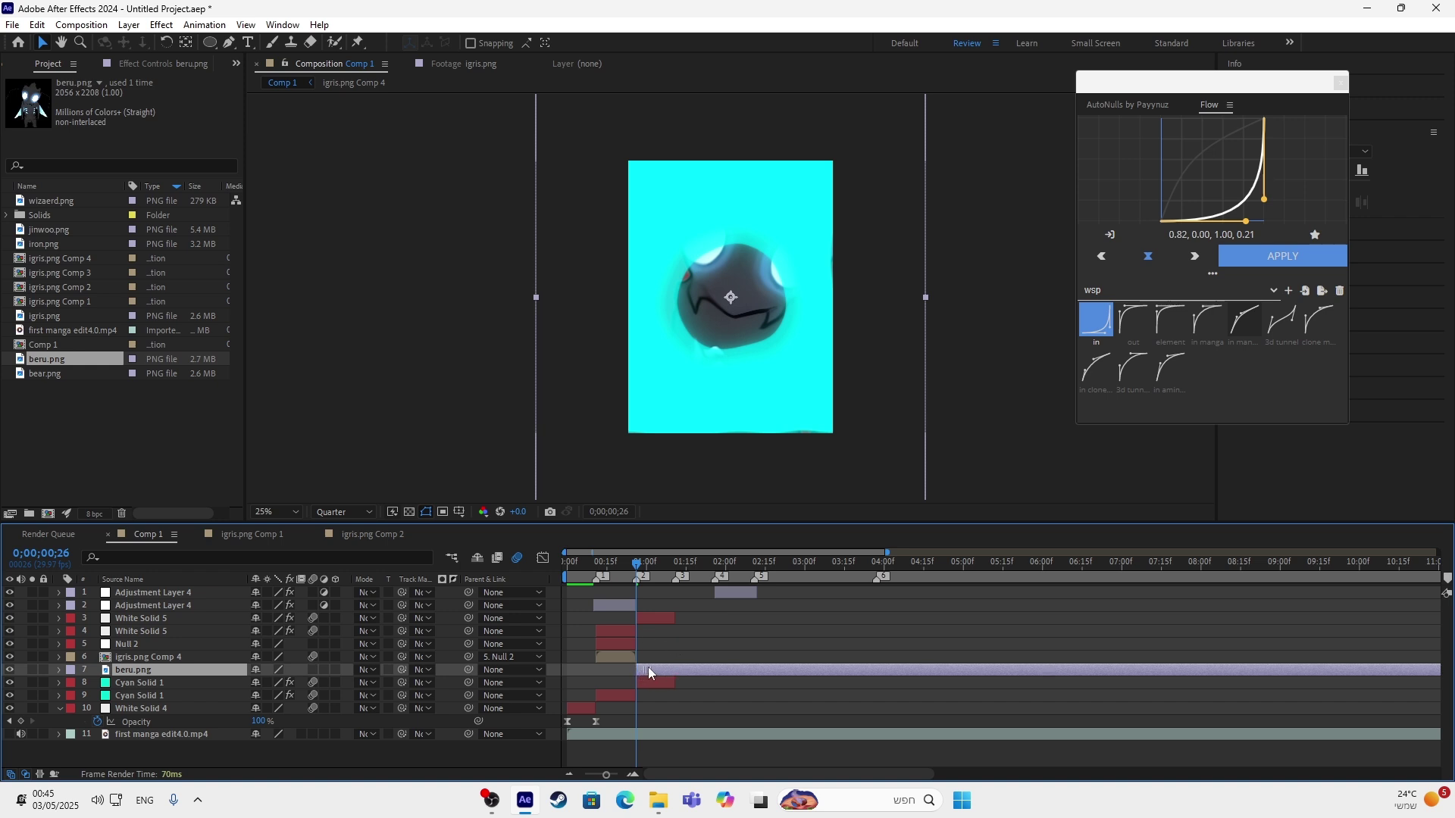
{"action": "left_click_drag", "start_coordinate": [639, 564], "coordinate": [675, 580]}
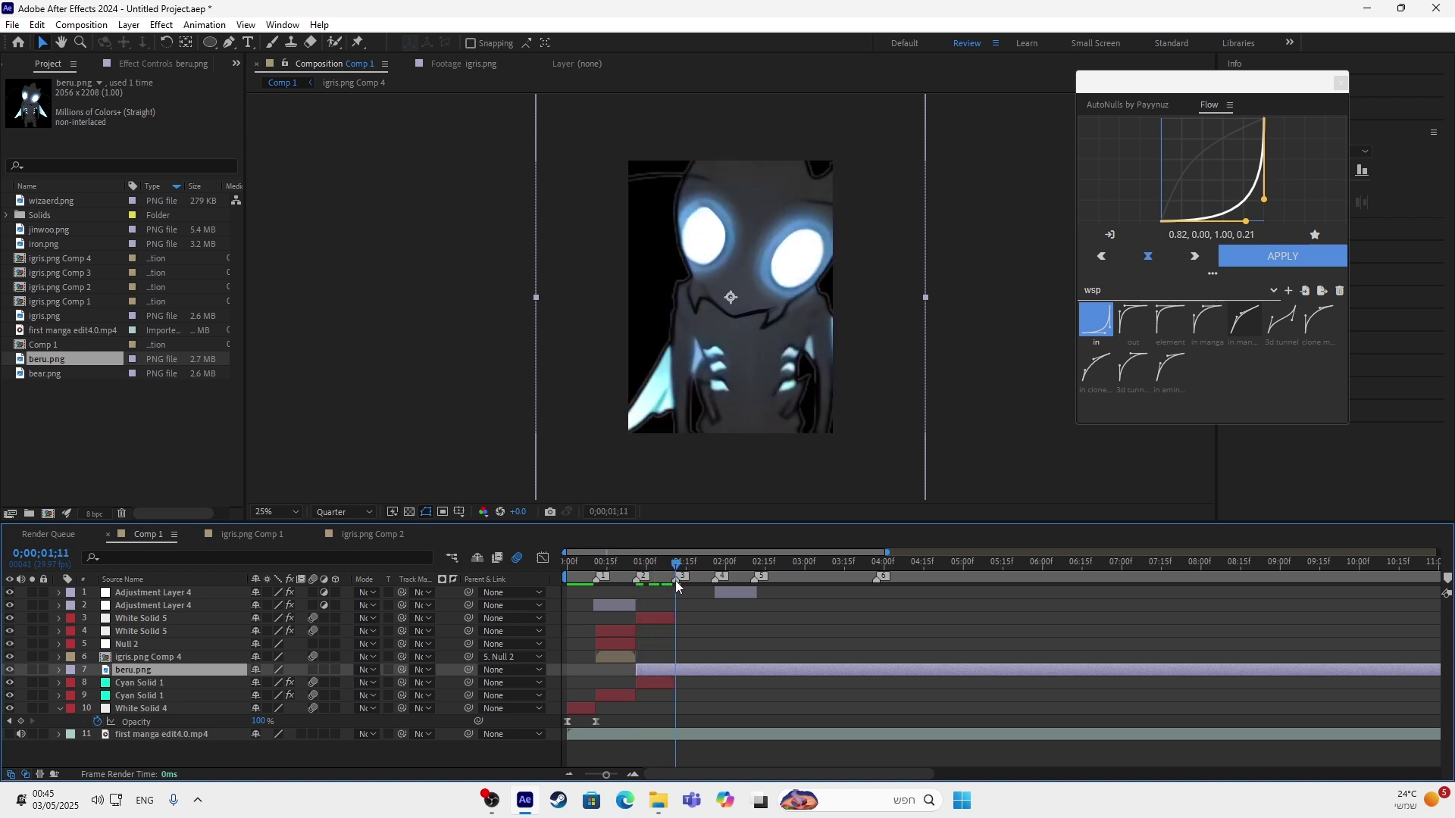
{"action": "key", "text": "alt+bracketright"}
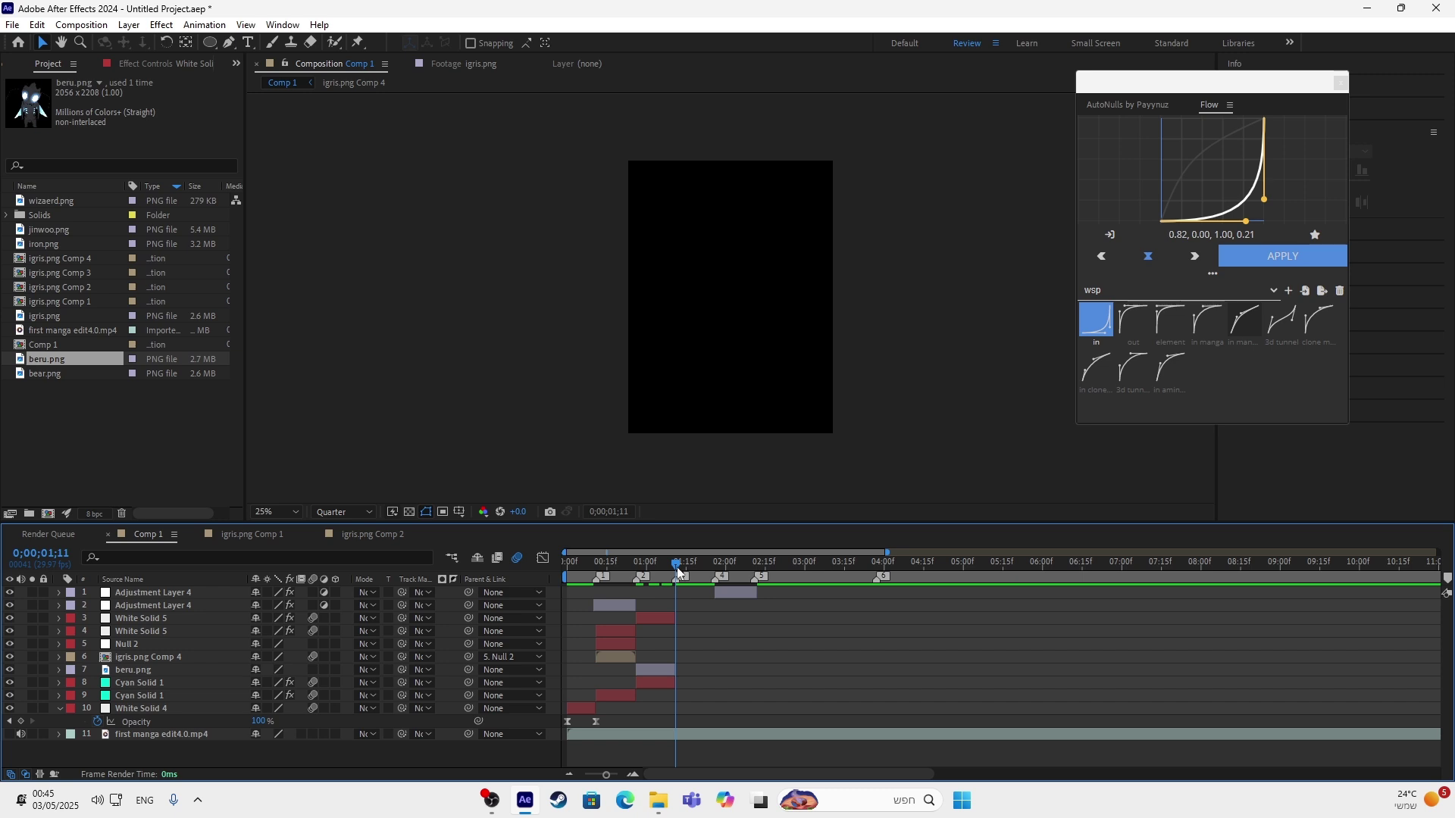
Scale the beru.png layer to 30% and place it over the middle of the red background.
{"action": "left_click_drag", "start_coordinate": [676, 567], "coordinate": [660, 568]}
{"action": "left_click", "coordinate": [662, 668]}
{"action": "key", "text": "s"}
{"action": "left_click_drag", "start_coordinate": [276, 684], "coordinate": [231, 686]}
{"action": "left_click_drag", "start_coordinate": [726, 352], "coordinate": [713, 347]}
{"action": "left_click_drag", "start_coordinate": [270, 683], "coordinate": [266, 683]}
{"action": "left_click", "coordinate": [275, 681]}
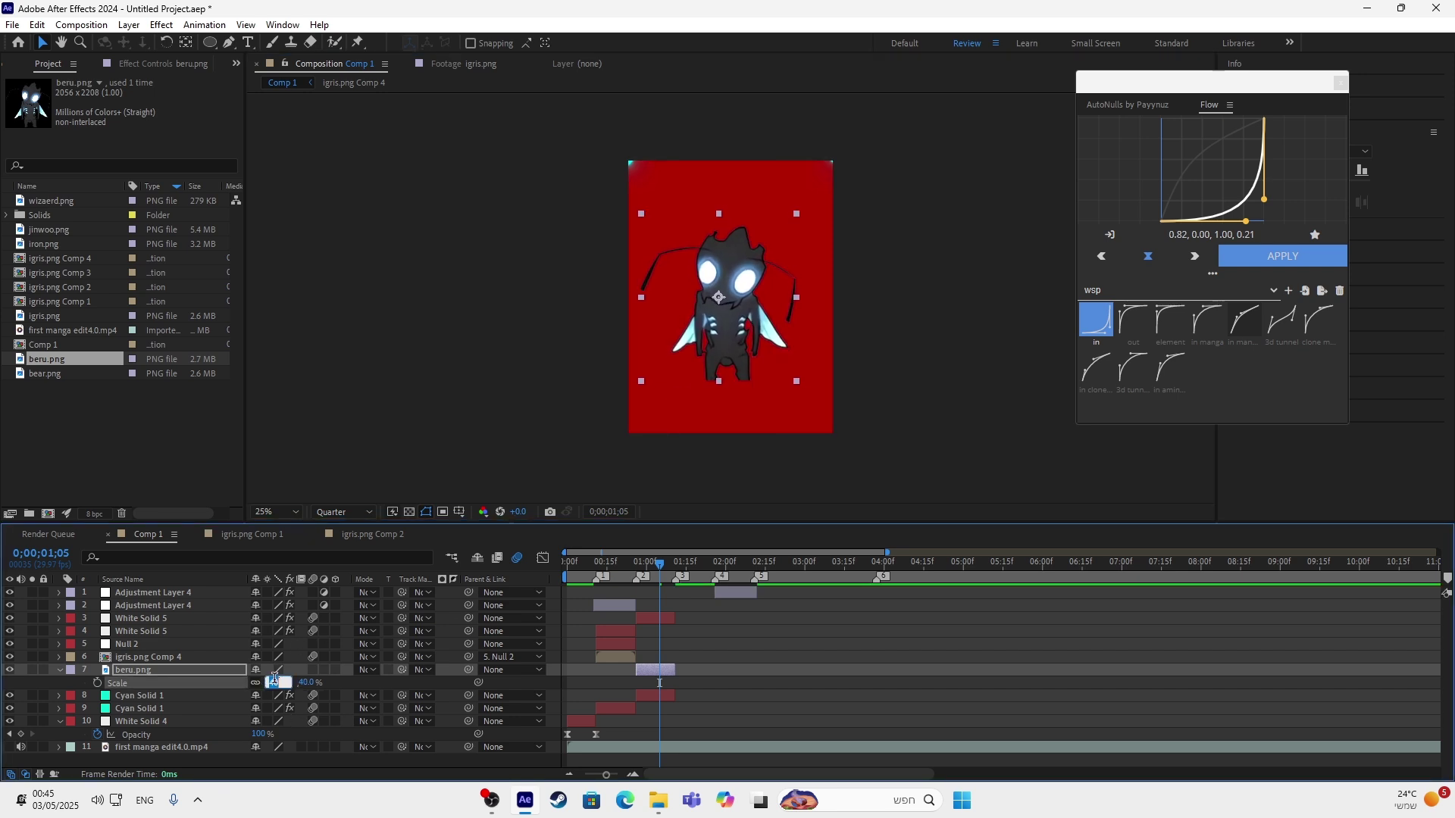
{"action": "type", "text": "30"}
{"action": "key", "text": "Return"}
Nudge beru.png so it sits centred in the frame, preview its reveal, and return to frame 26.
{"action": "left_click_drag", "start_coordinate": [719, 297], "coordinate": [721, 300]}
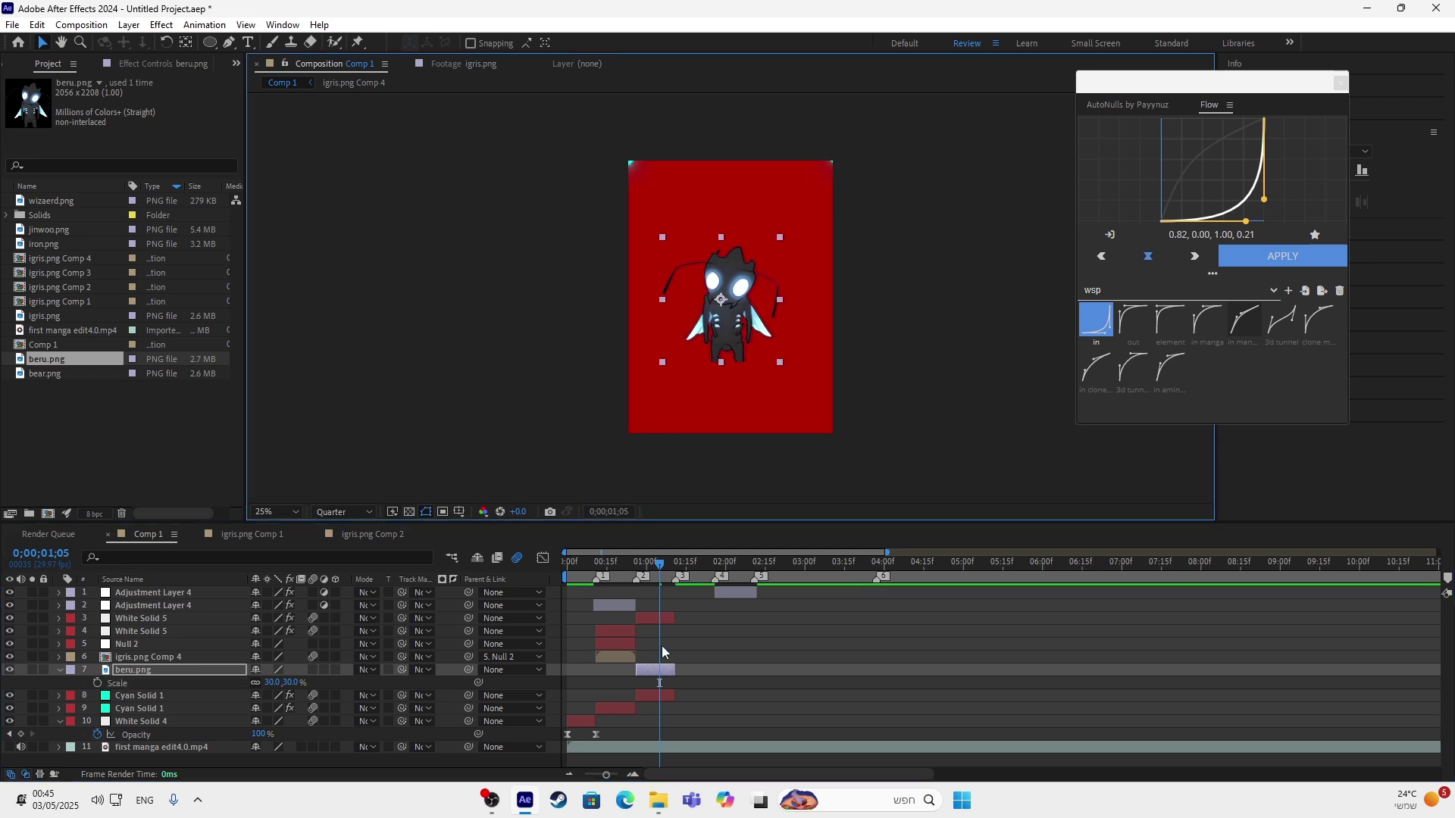
{"action": "left_click_drag", "start_coordinate": [654, 563], "coordinate": [620, 606]}
{"action": "key", "text": "space"}
{"action": "key", "text": "space"}
{"action": "left_click_drag", "start_coordinate": [681, 567], "coordinate": [630, 604]}
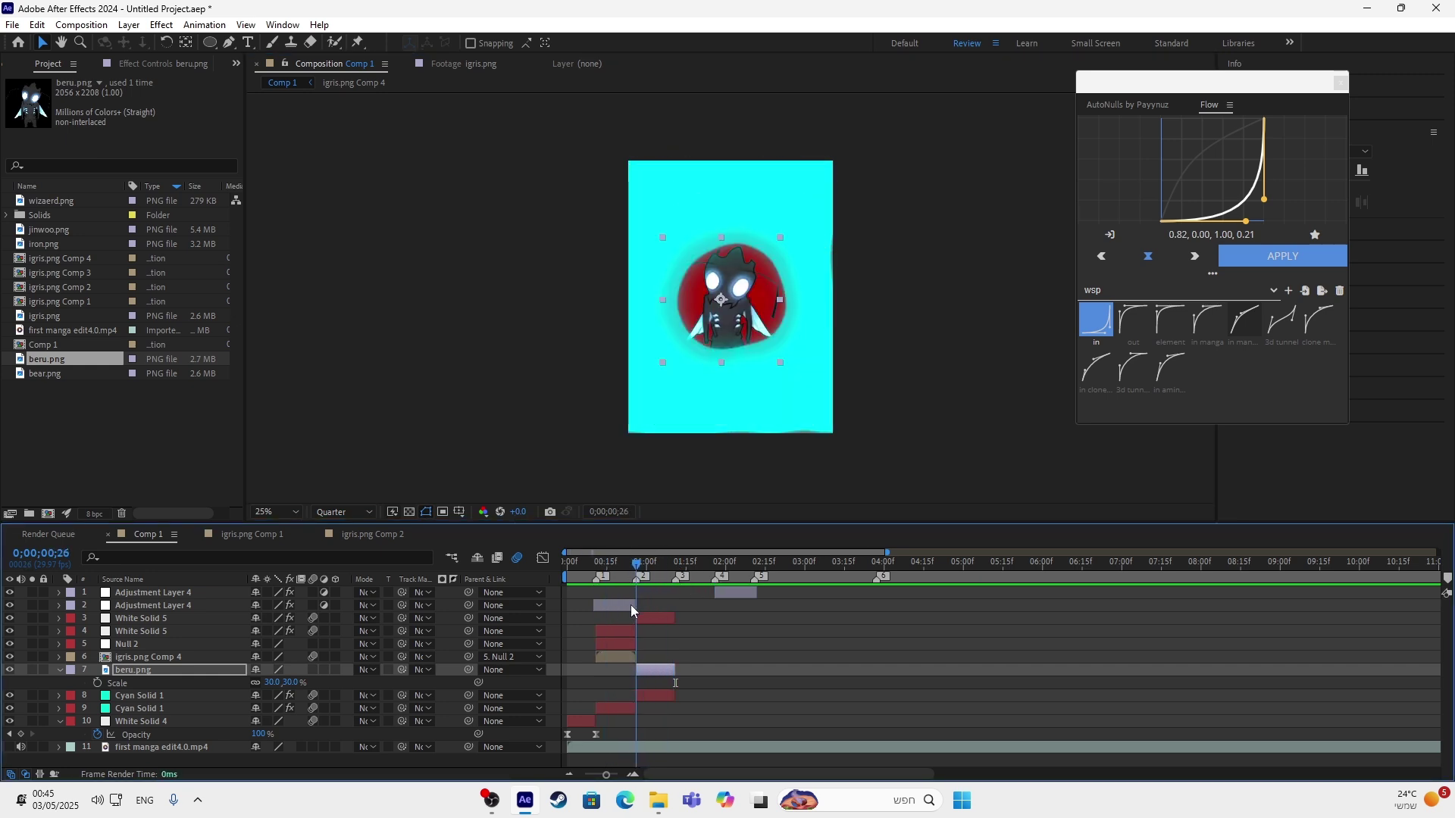
Pre-compose the beru.png layer in Comp 1.
{"action": "key", "text": "s"}
{"action": "key", "text": "s"}
{"action": "right_click", "coordinate": [662, 662]}
{"action": "left_click", "coordinate": [647, 673]}
{"action": "right_click", "coordinate": [641, 672]}
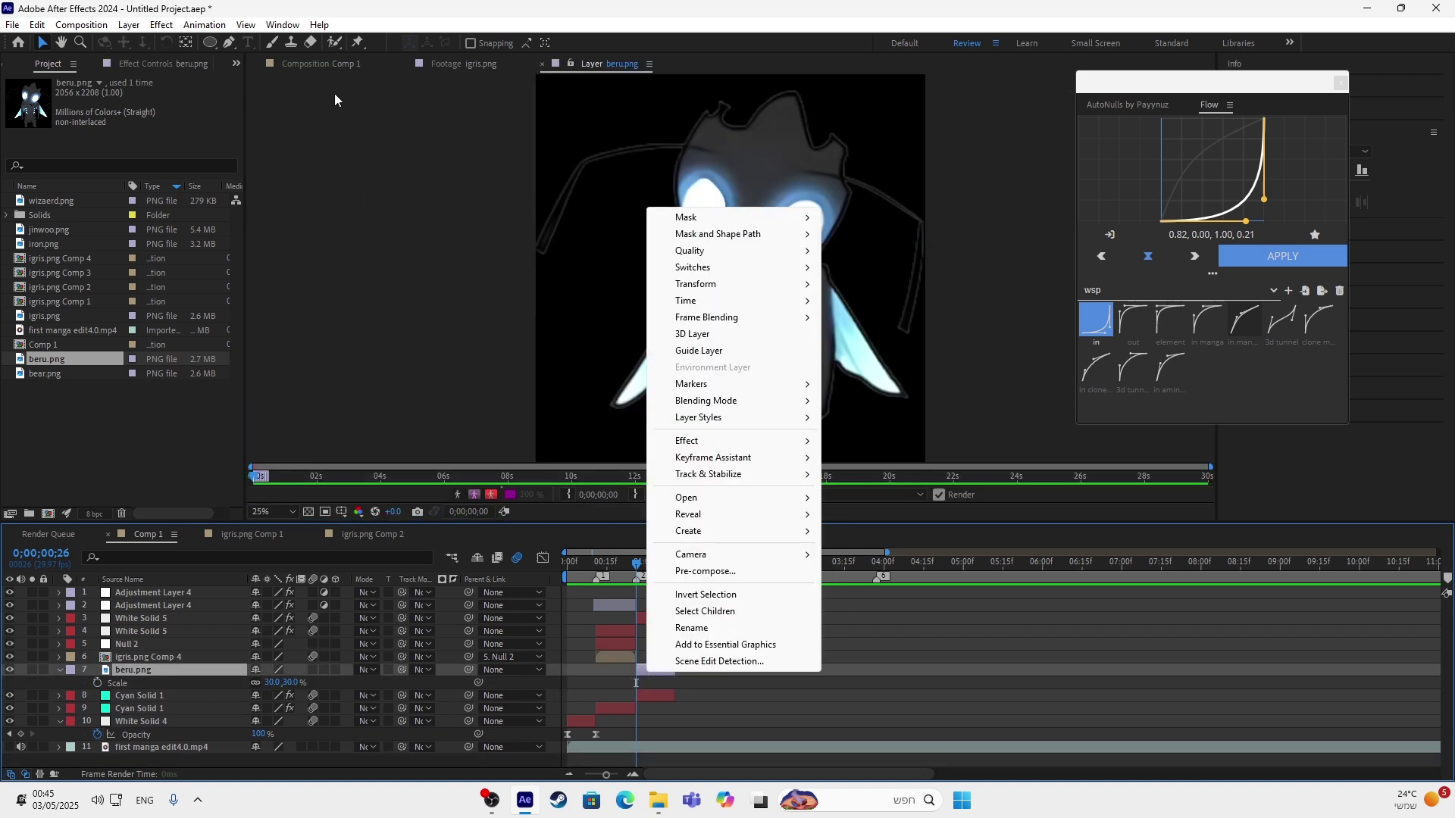
{"action": "left_click", "coordinate": [594, 674]}
{"action": "right_click", "coordinate": [659, 673]}
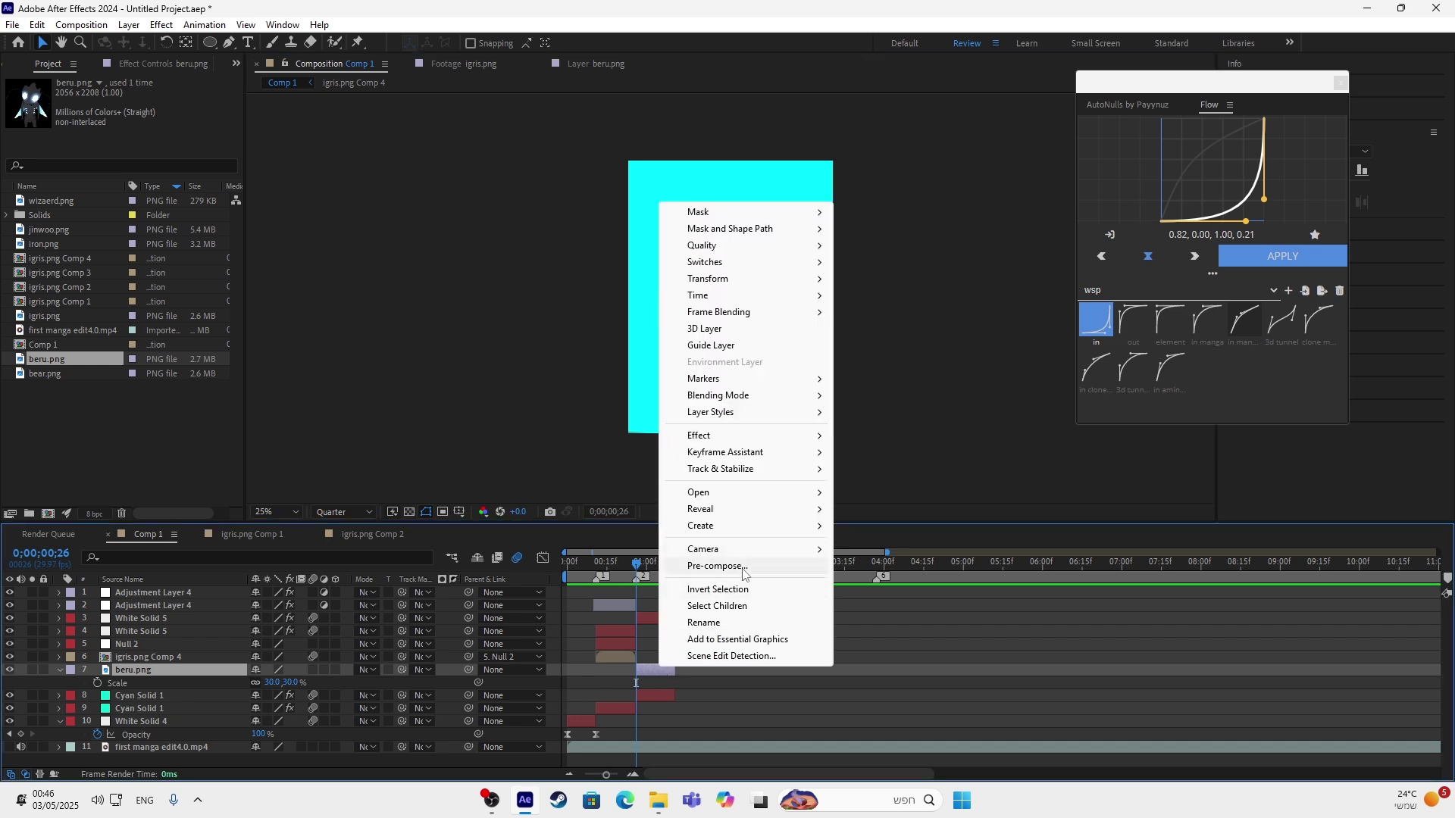
{"action": "left_click", "coordinate": [729, 561]}
{"action": "left_click", "coordinate": [757, 496]}
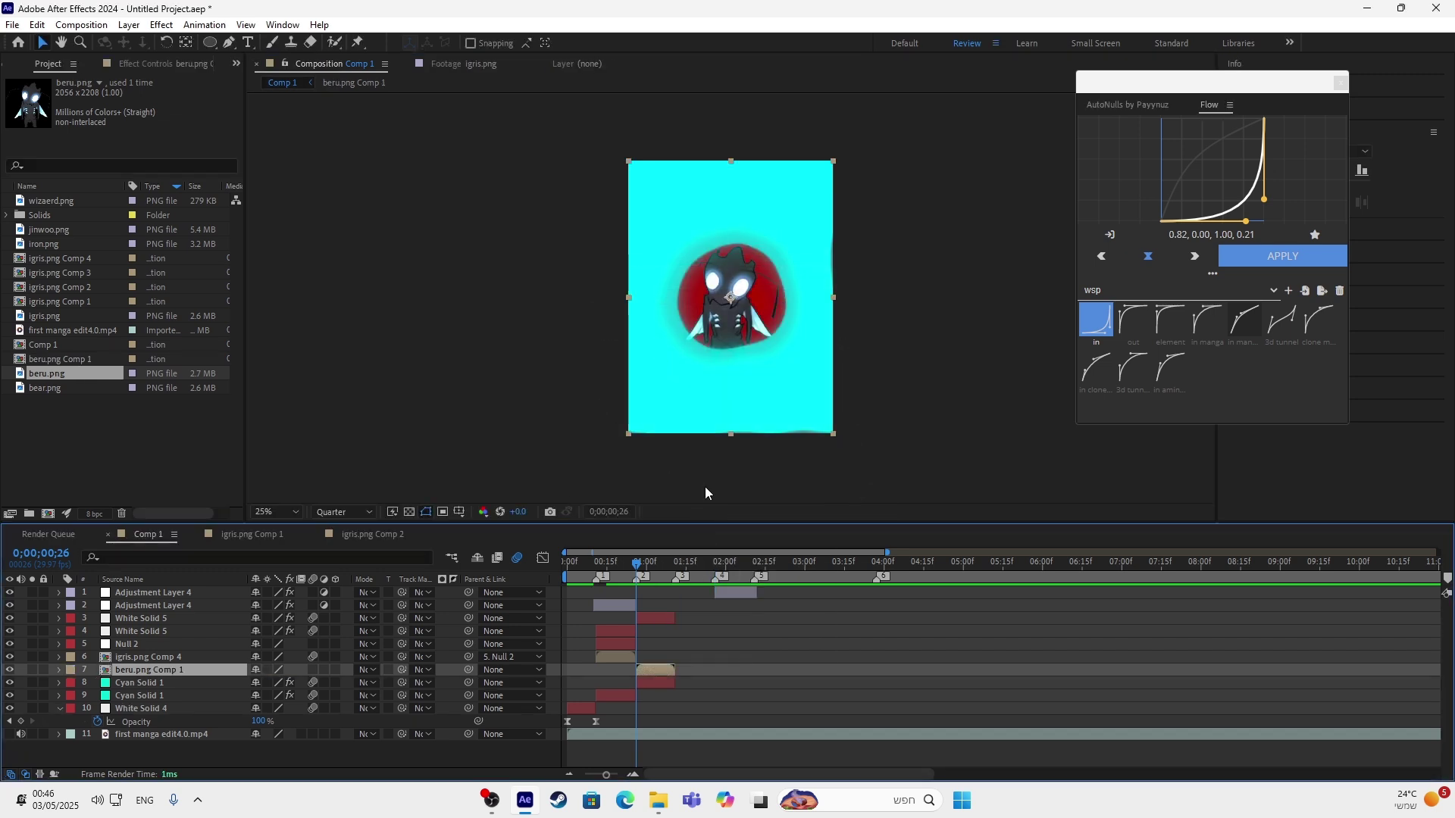
Set the beru pre-comp's scale to 1% with a Scale keyframe at frame 26.
{"action": "key", "text": "s"}
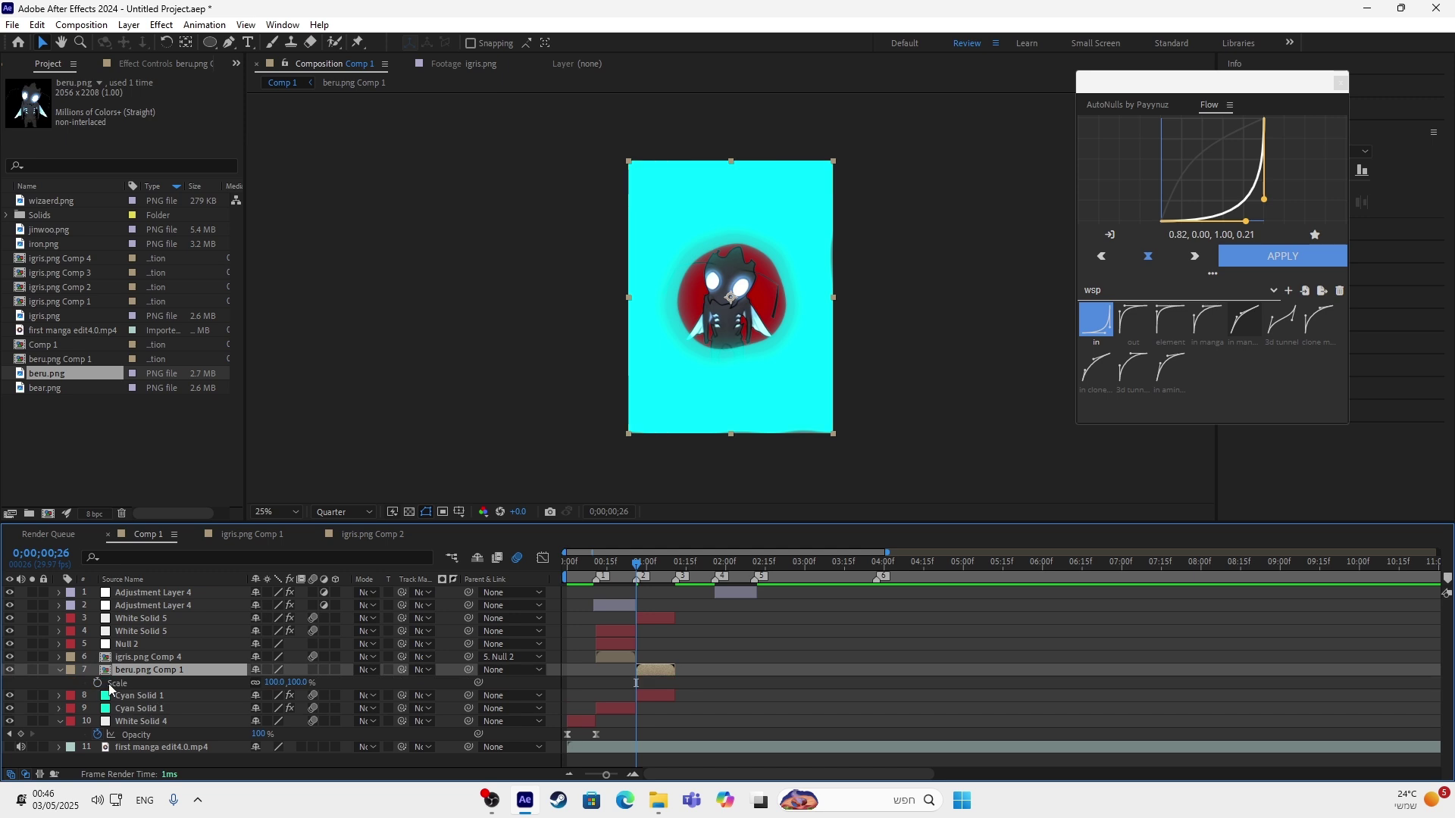
{"action": "left_click", "coordinate": [279, 683]}
{"action": "type", "text": "1"}
{"action": "left_click", "coordinate": [98, 683]}
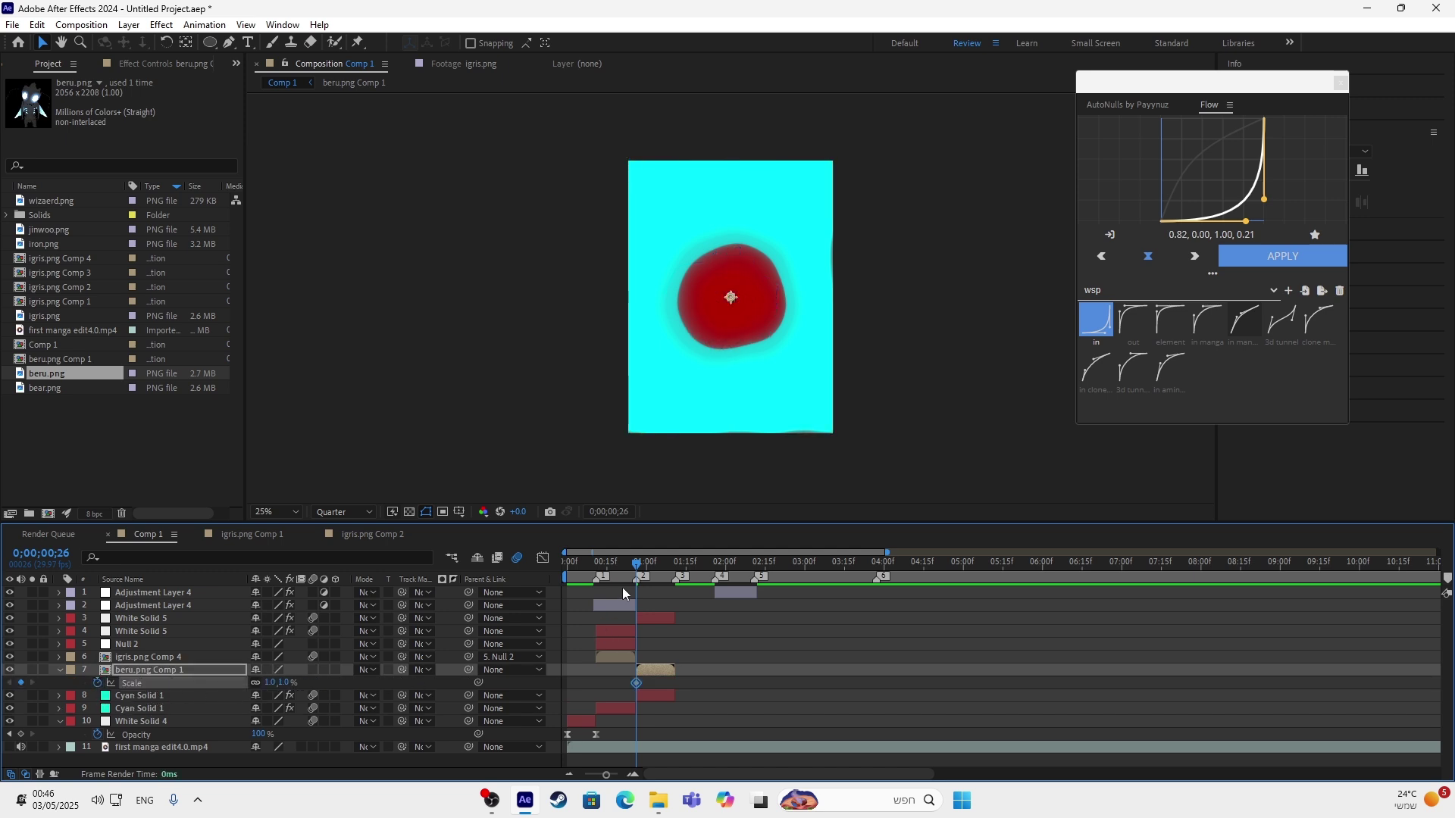
End the beru pre-comp's scale animation at about 89%, with its final keyframe at 0;00;01;10.
{"action": "left_click_drag", "start_coordinate": [642, 575], "coordinate": [675, 564]}
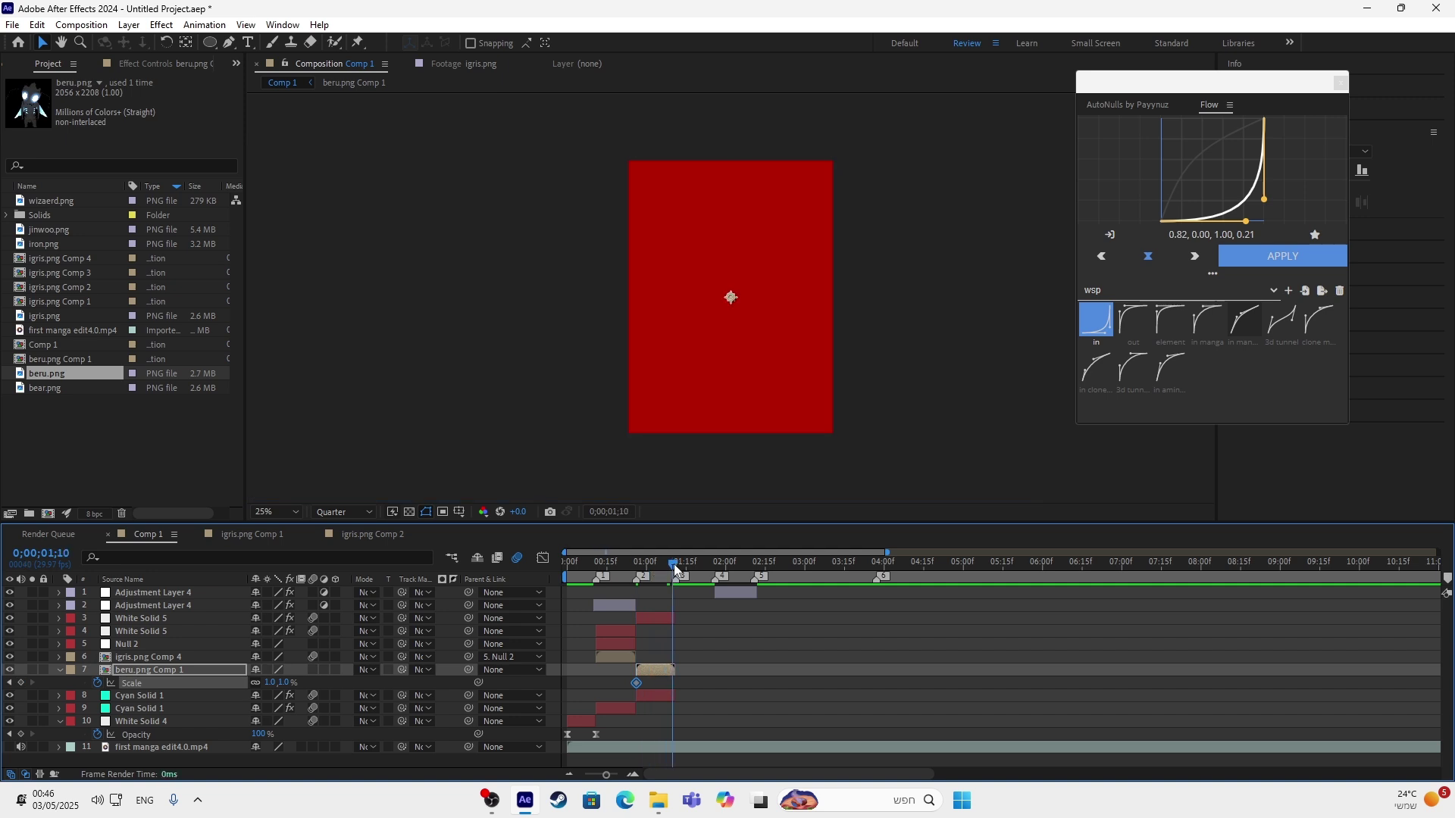
{"action": "key", "text": "Return"}
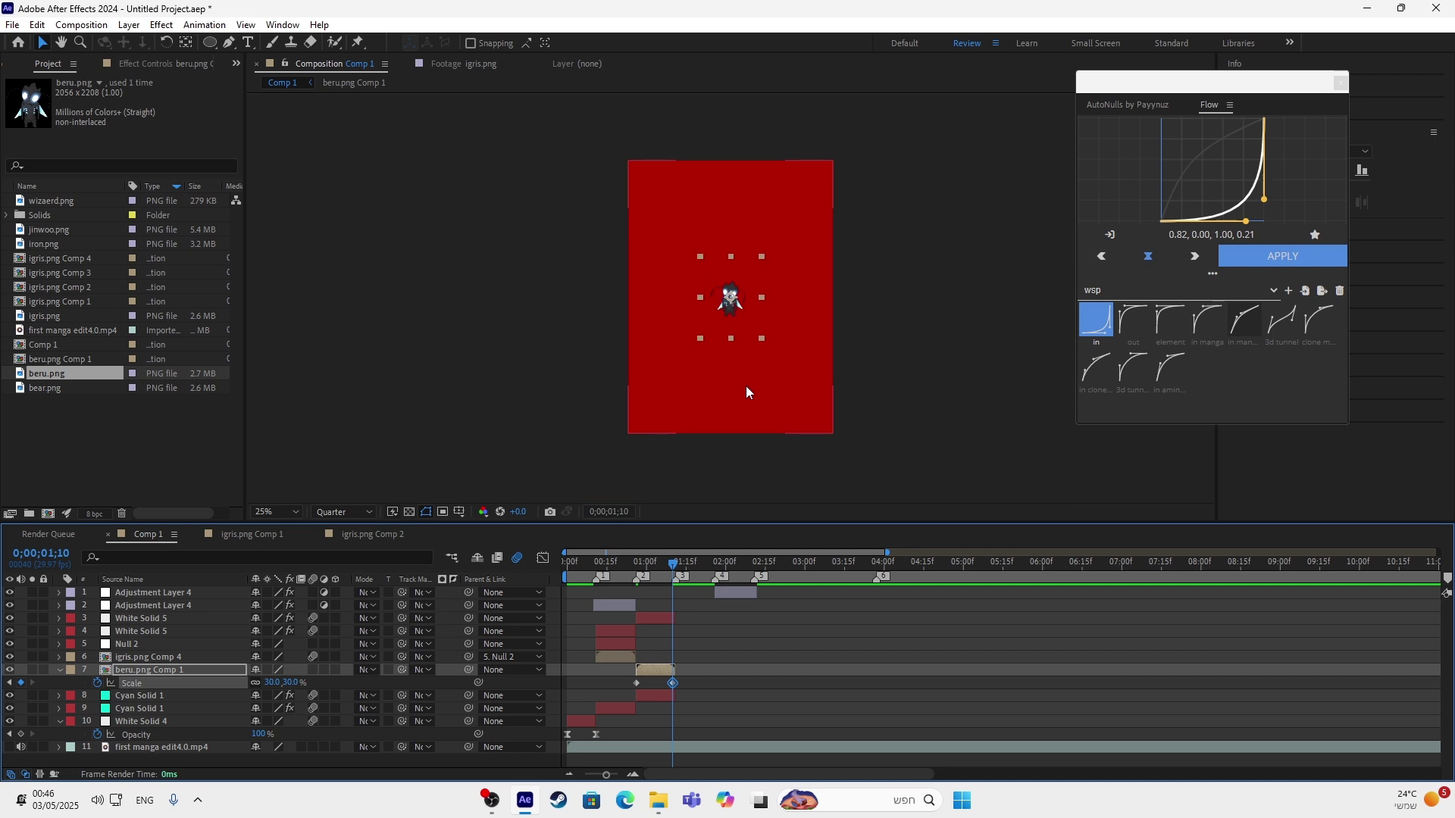
{"action": "left_click", "coordinate": [658, 578]}
{"action": "left_click_drag", "start_coordinate": [657, 578], "coordinate": [672, 582]}
{"action": "left_click", "coordinate": [243, 688]}
{"action": "left_click_drag", "start_coordinate": [274, 686], "coordinate": [321, 690]}
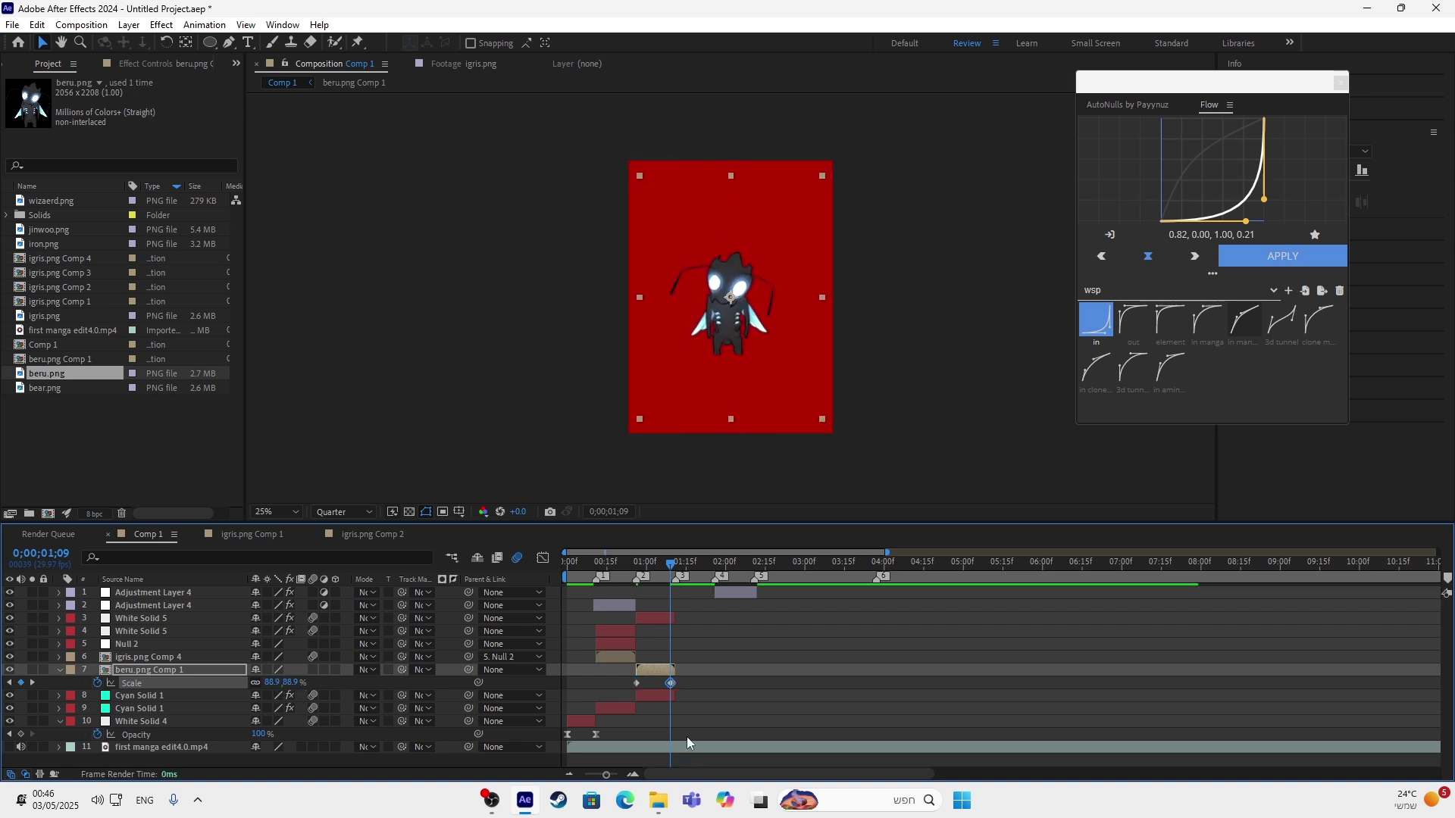
{"action": "left_click", "coordinate": [673, 685]}
{"action": "left_click_drag", "start_coordinate": [670, 684], "coordinate": [672, 685]}
Apply the "in manga" Flow curve to the beru pre-comp's eased Scale keyframes, preview the intro, and return to frame 26.
{"action": "left_click_drag", "start_coordinate": [670, 565], "coordinate": [631, 567]}
{"action": "key", "text": "space"}
{"action": "left_click", "coordinate": [657, 578]}
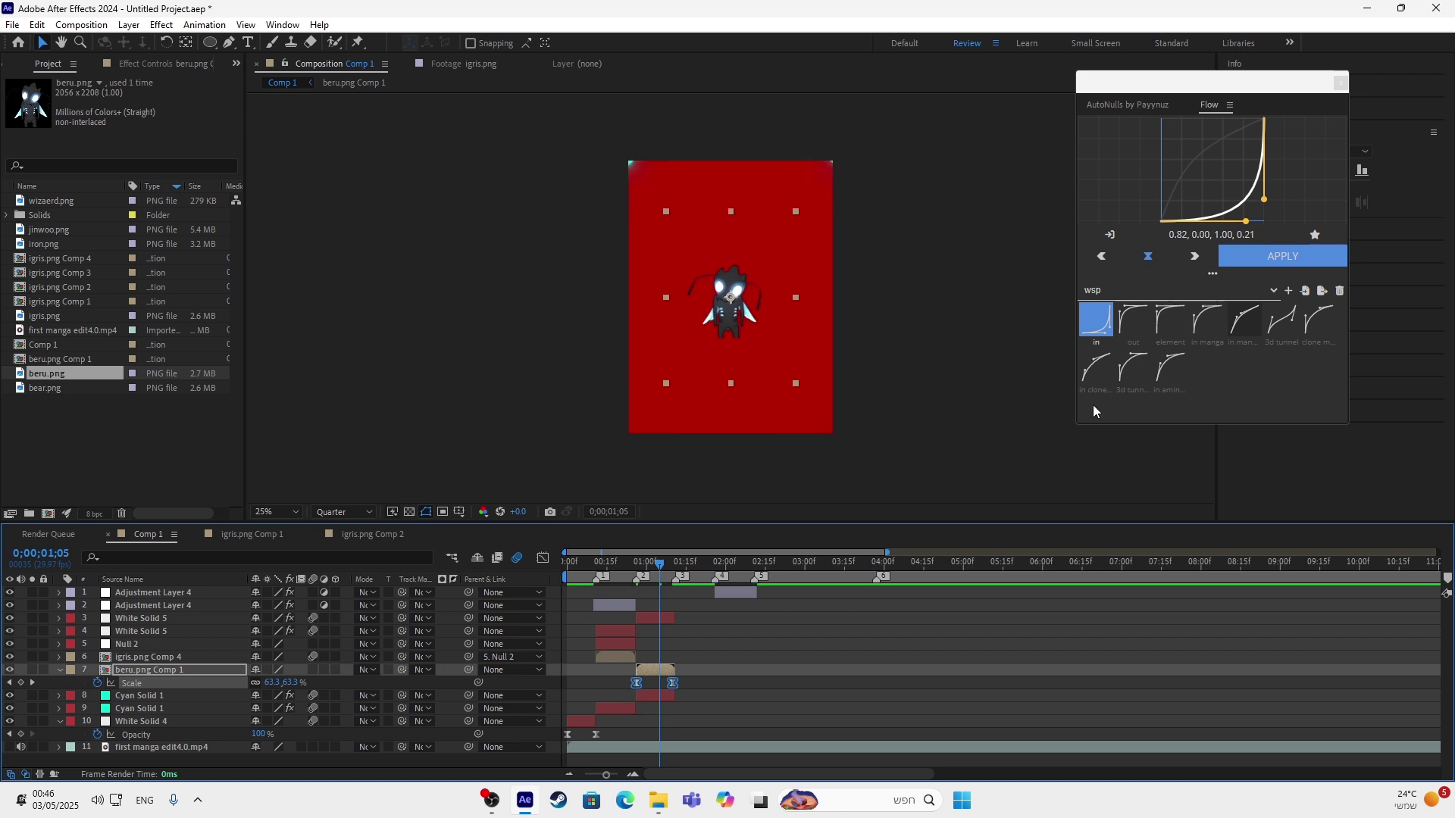
{"action": "left_click", "coordinate": [1243, 321]}
{"action": "left_click", "coordinate": [1207, 321]}
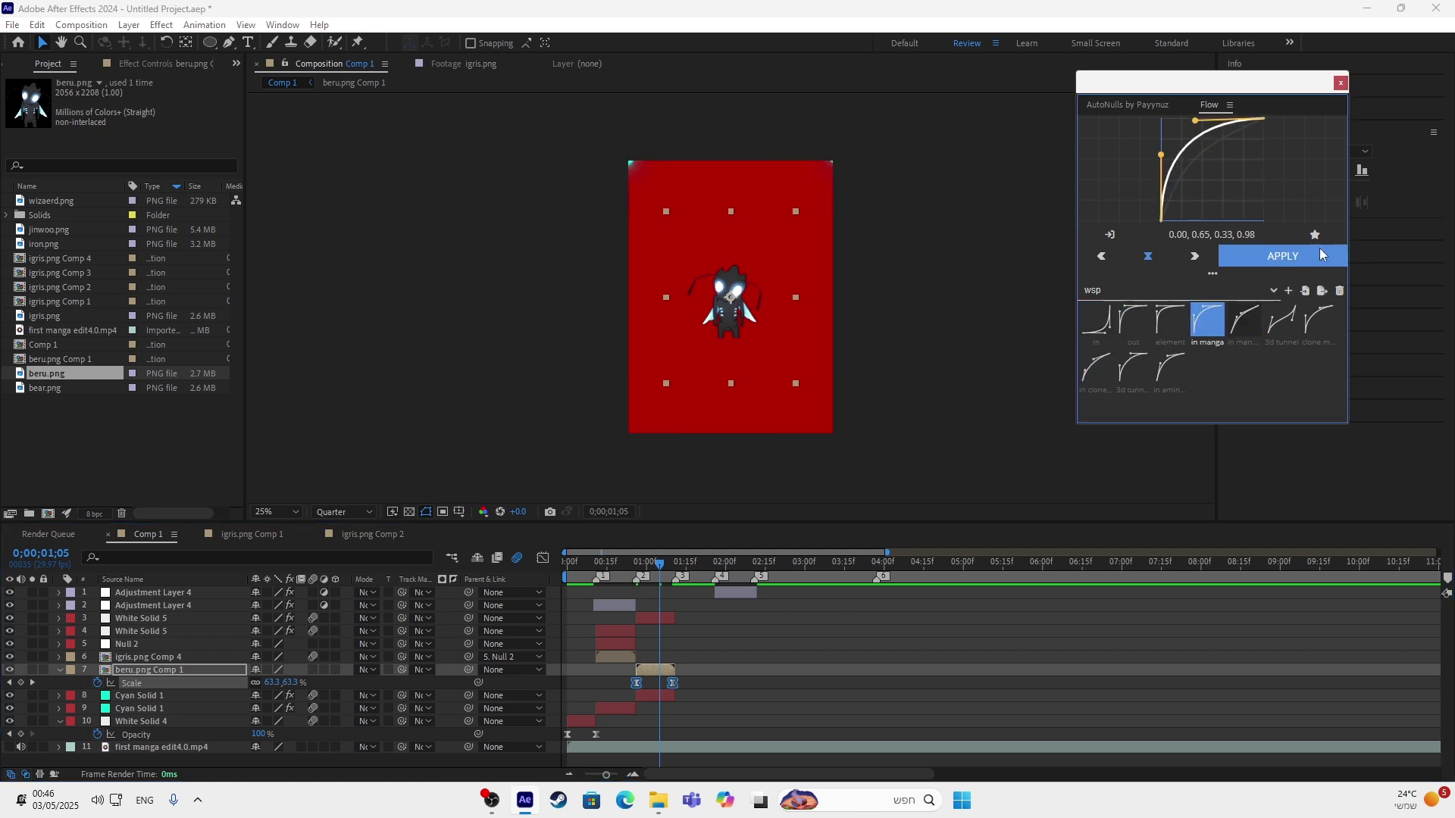
{"action": "key", "text": "space"}
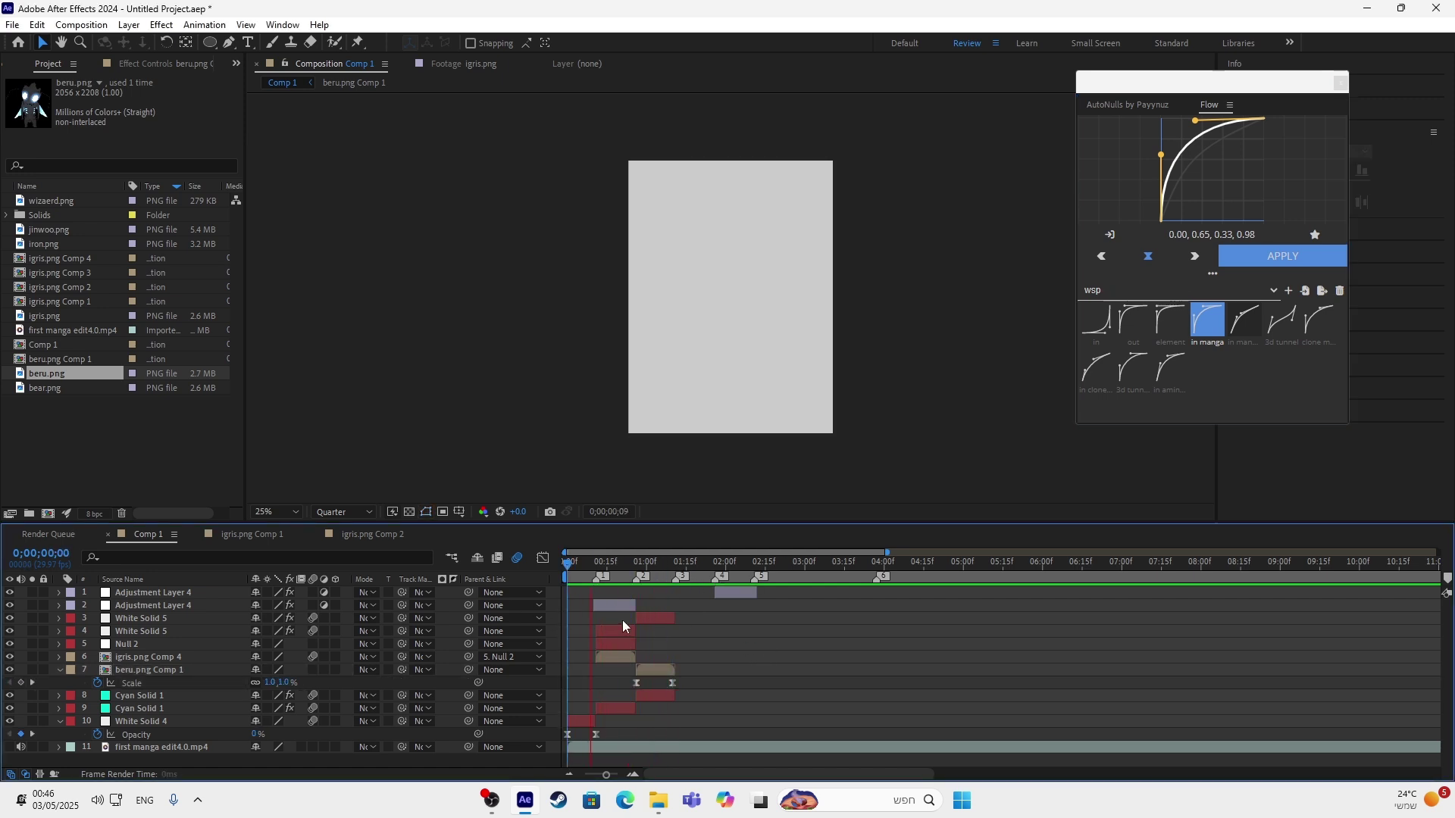
{"action": "key", "text": "space"}
{"action": "left_click", "coordinate": [637, 566]}
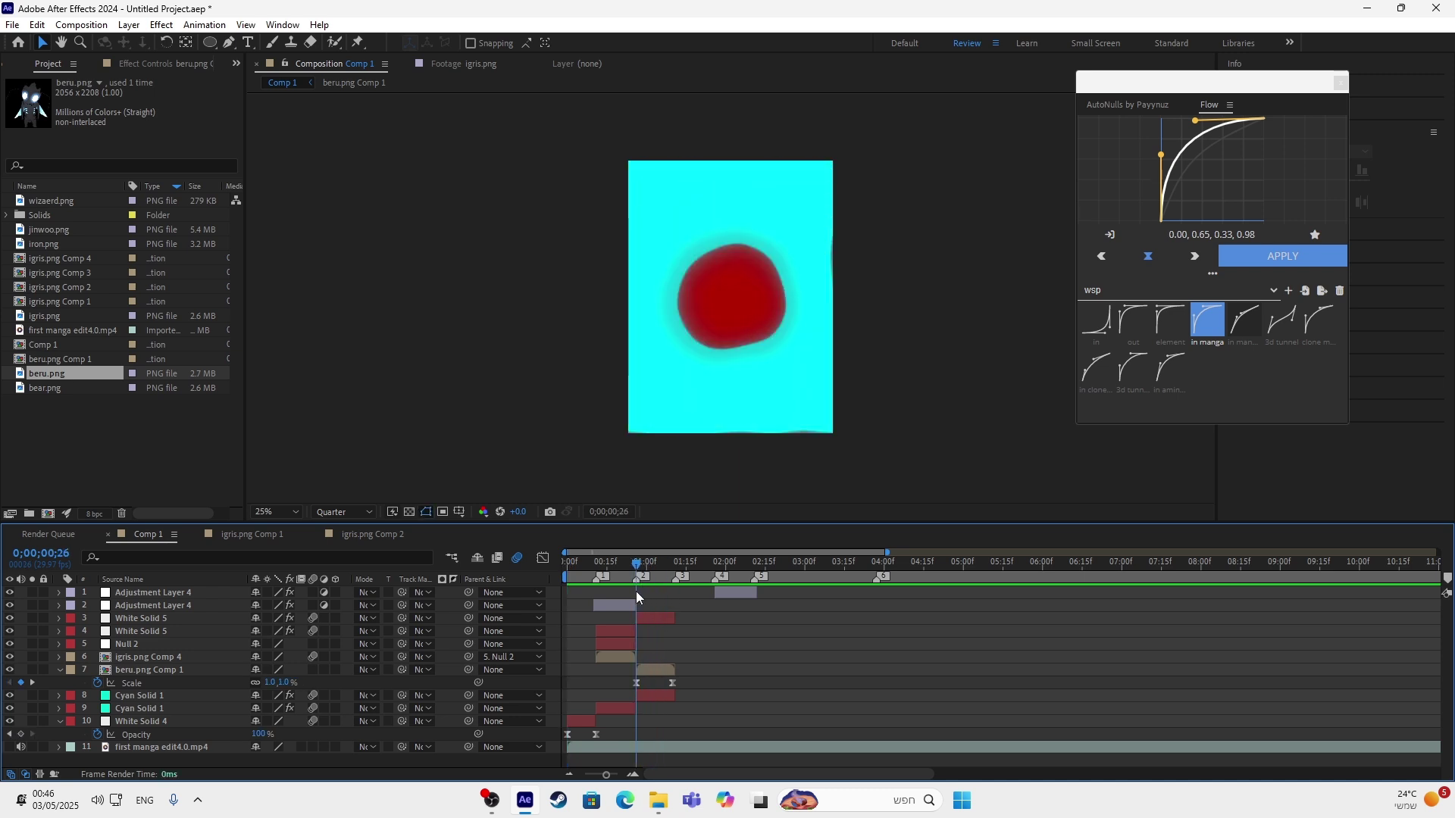
Move the upper Twitch adjustment layer to start at the second marker and cut off everything after 0;00;01;02.
{"action": "left_click_drag", "start_coordinate": [733, 590], "coordinate": [654, 568]}
{"action": "key", "text": "u"}
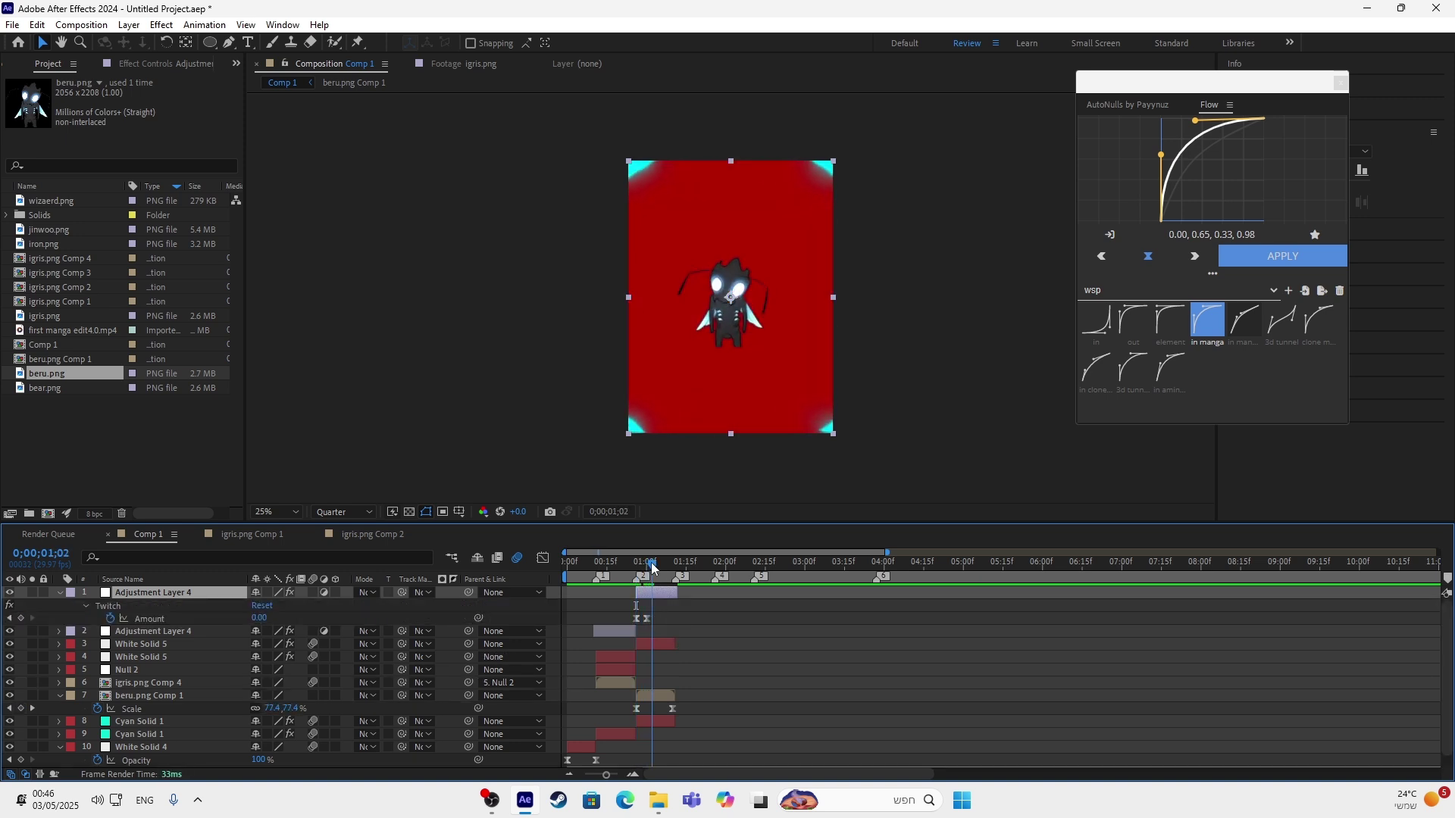
{"action": "key", "text": "ctrl+shift+d"}
{"action": "key", "text": "Delete"}
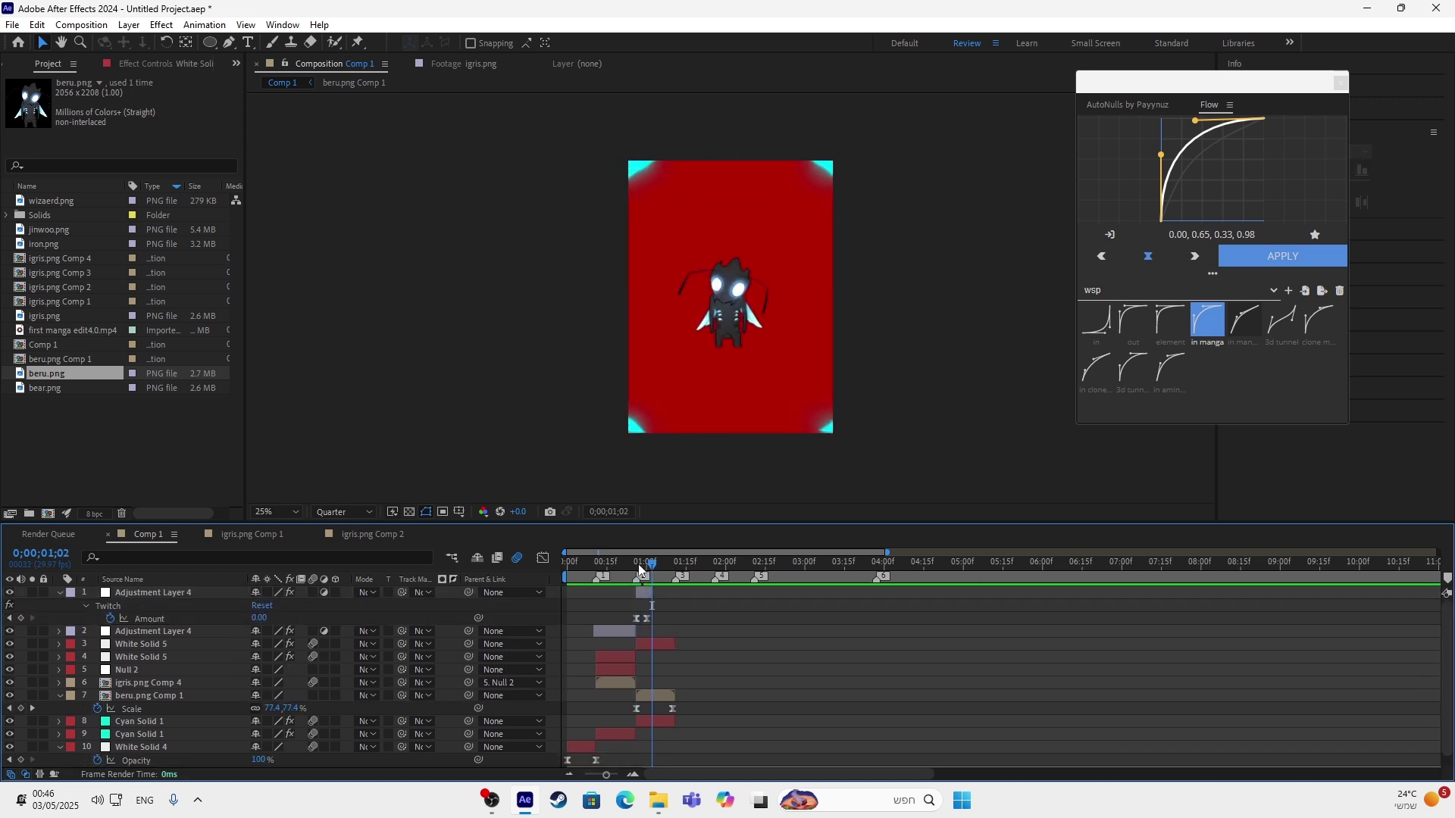
Split the lower Twitch adjustment layer at frame 14 and delete the portion after the cut.
{"action": "left_click_drag", "start_coordinate": [650, 567], "coordinate": [602, 614]}
{"action": "left_click", "coordinate": [608, 632]}
{"action": "key", "text": "u"}
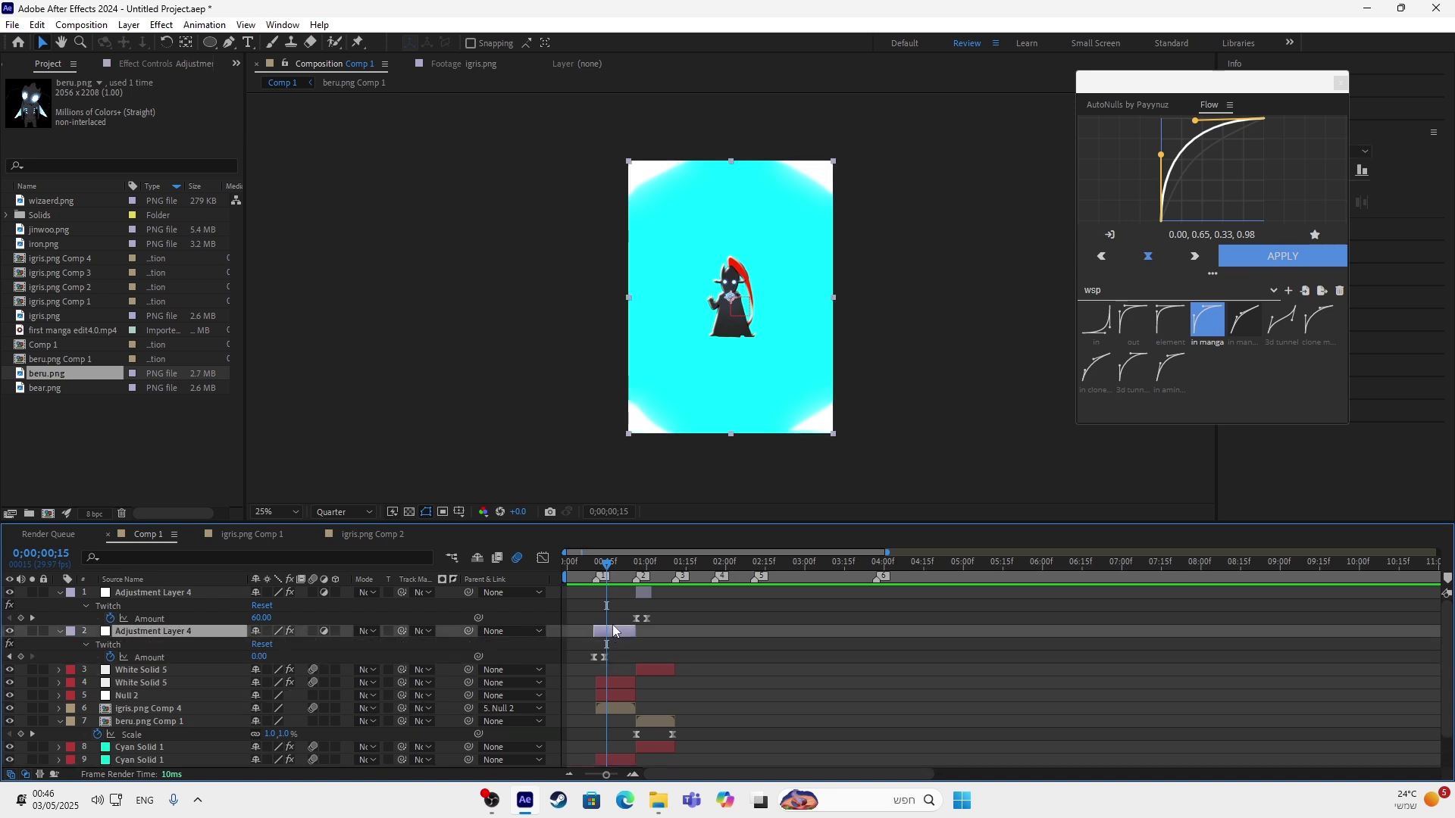
{"action": "left_click_drag", "start_coordinate": [608, 567], "coordinate": [605, 570]}
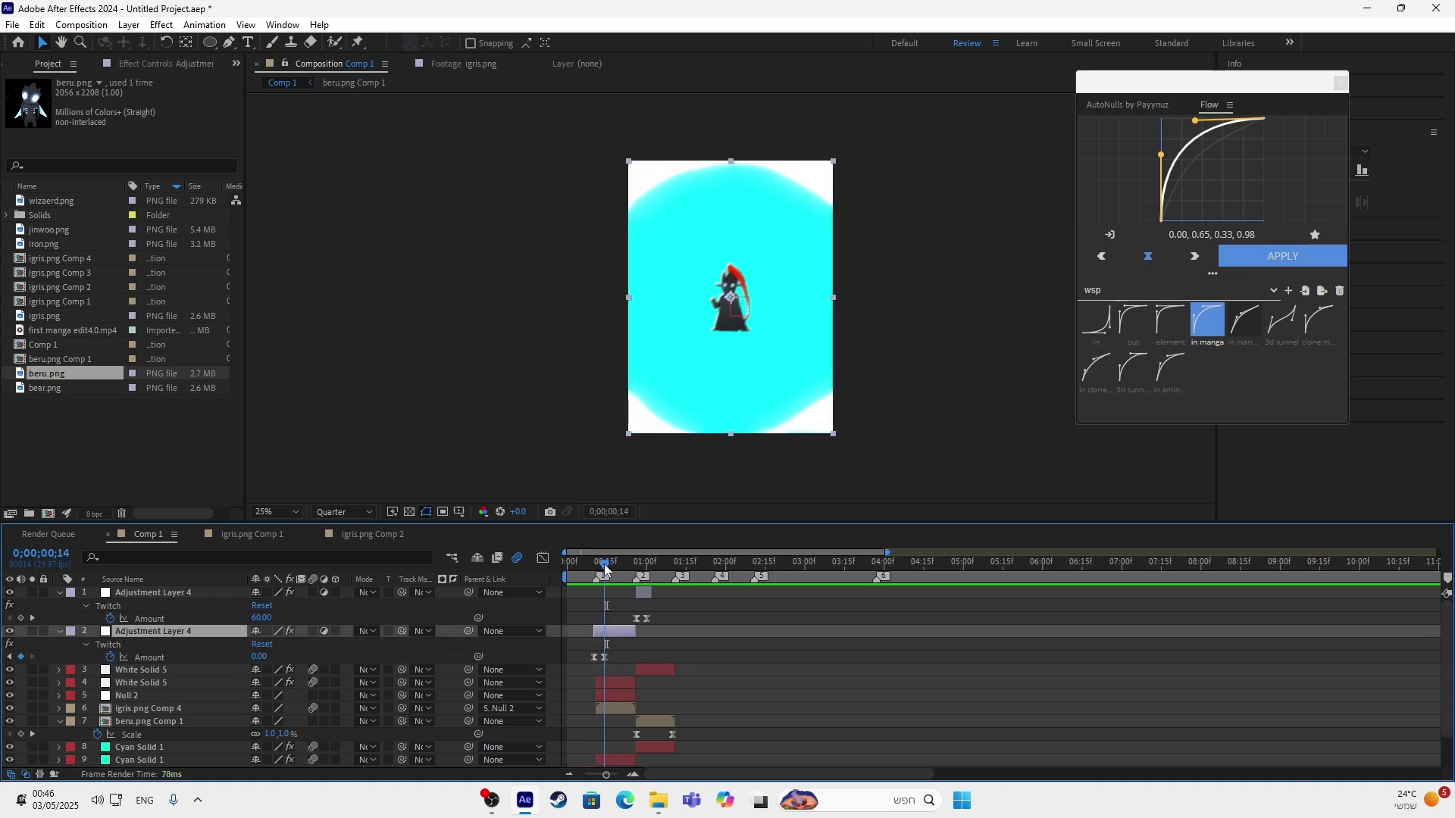
{"action": "key", "text": "ctrl+shift+d"}
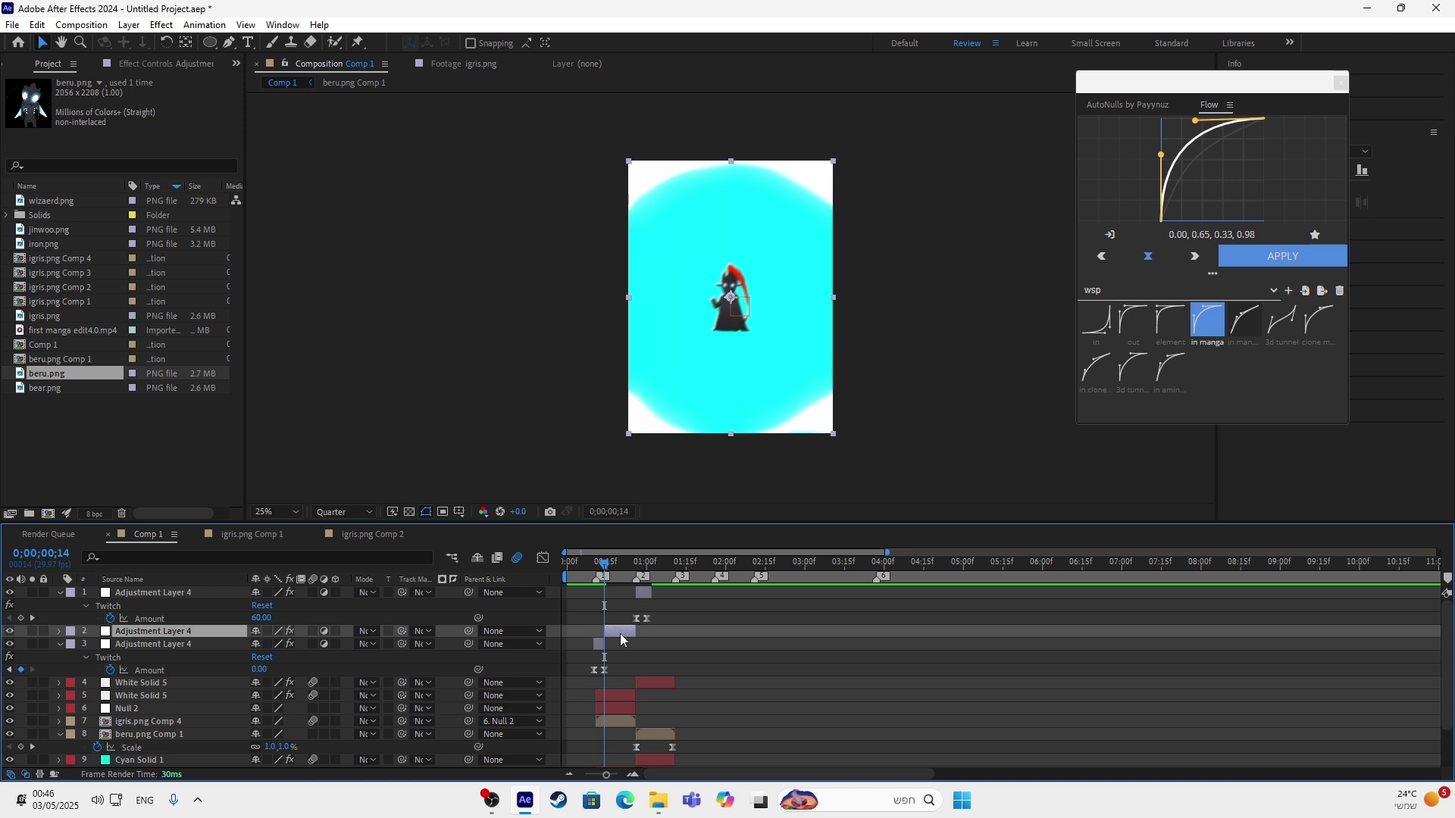
{"action": "key", "text": "Delete"}
Extend the upper adjustment layer's start to frame 24, move its first Twitch Amount keyframe to frame 25, and preview the intro.
{"action": "left_click_drag", "start_coordinate": [608, 571], "coordinate": [637, 580]}
{"action": "left_click", "coordinate": [636, 594]}
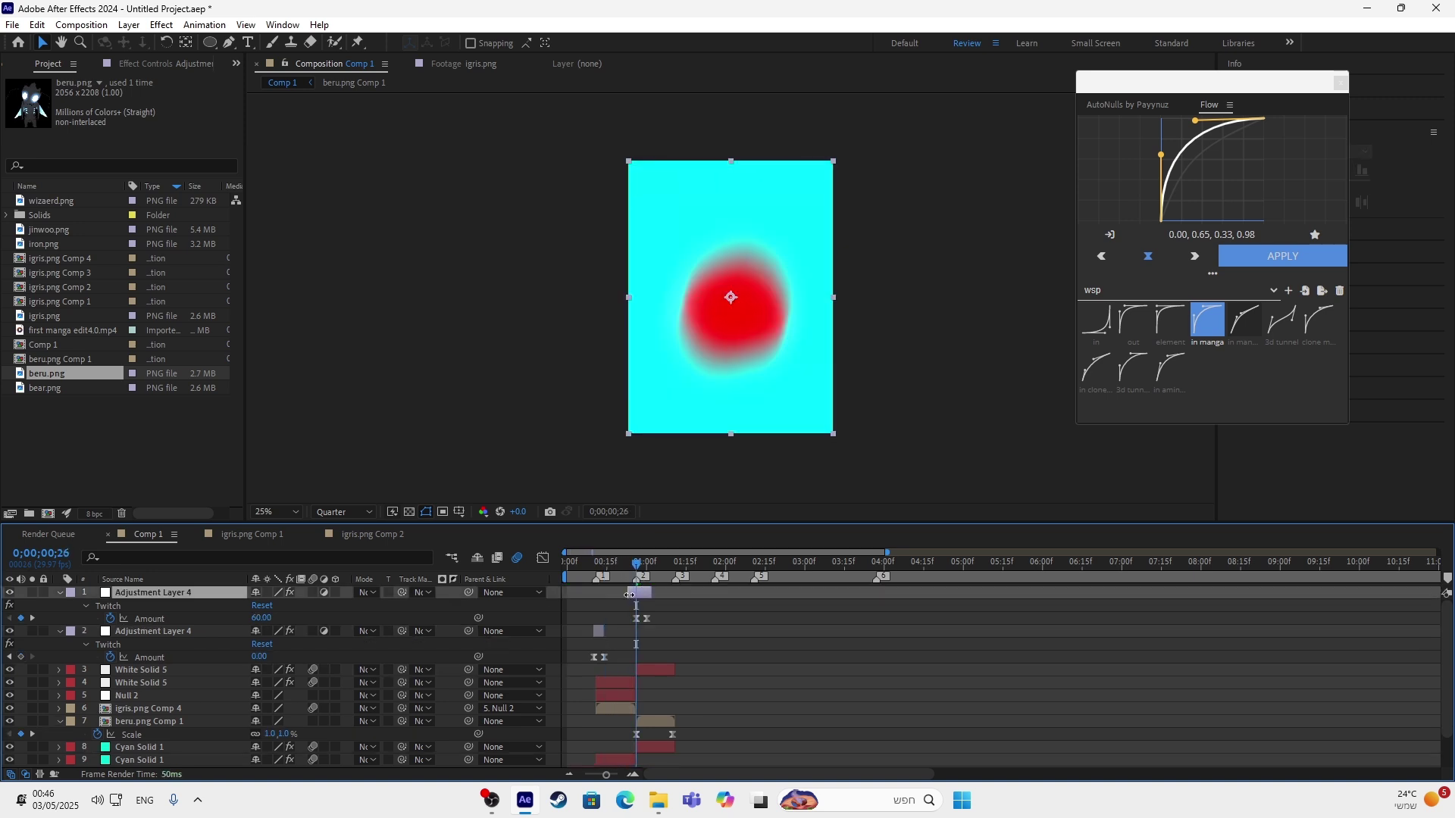
{"action": "left_click_drag", "start_coordinate": [635, 624], "coordinate": [629, 624]}
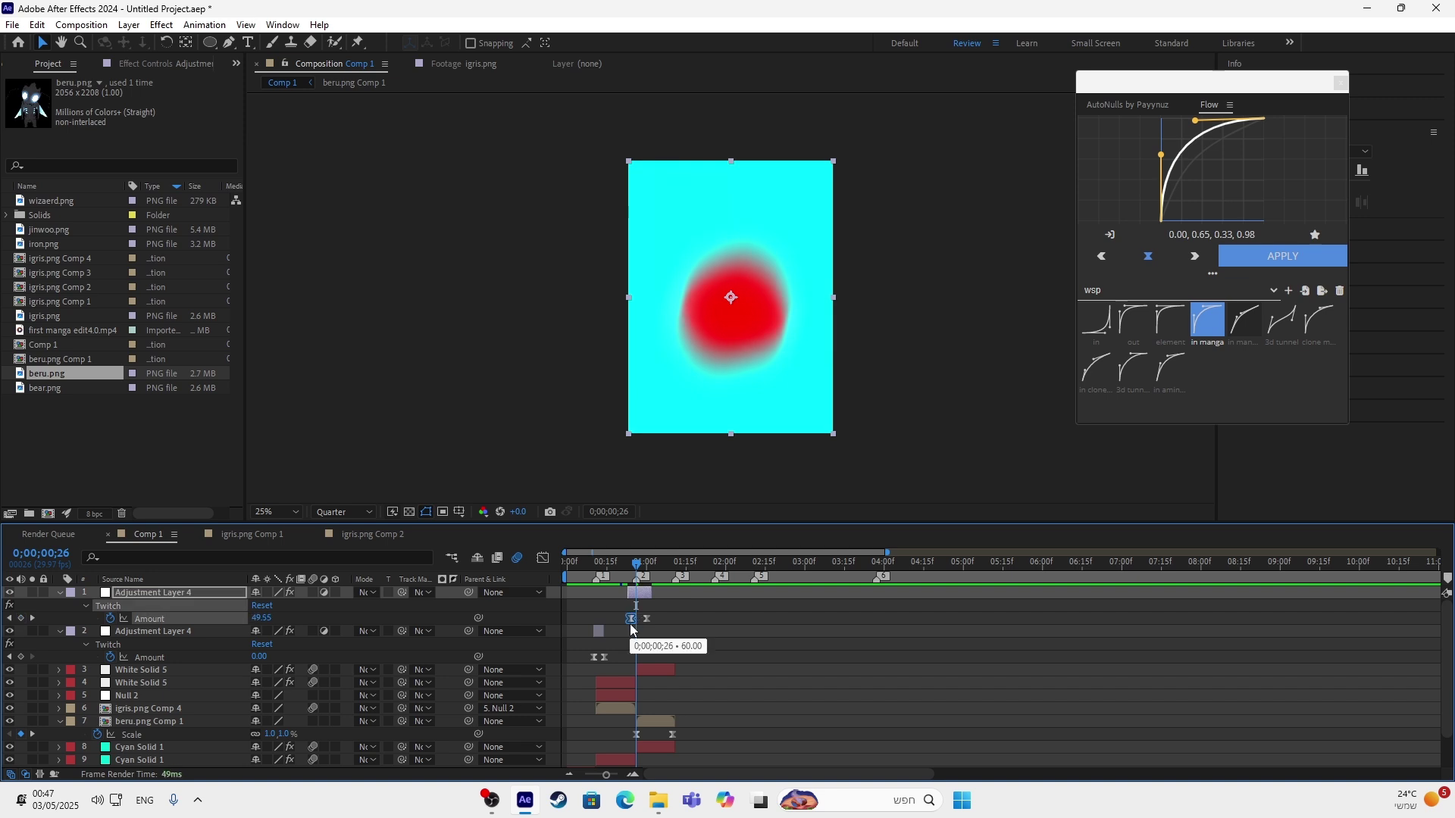
{"action": "left_click_drag", "start_coordinate": [632, 623], "coordinate": [635, 622]}
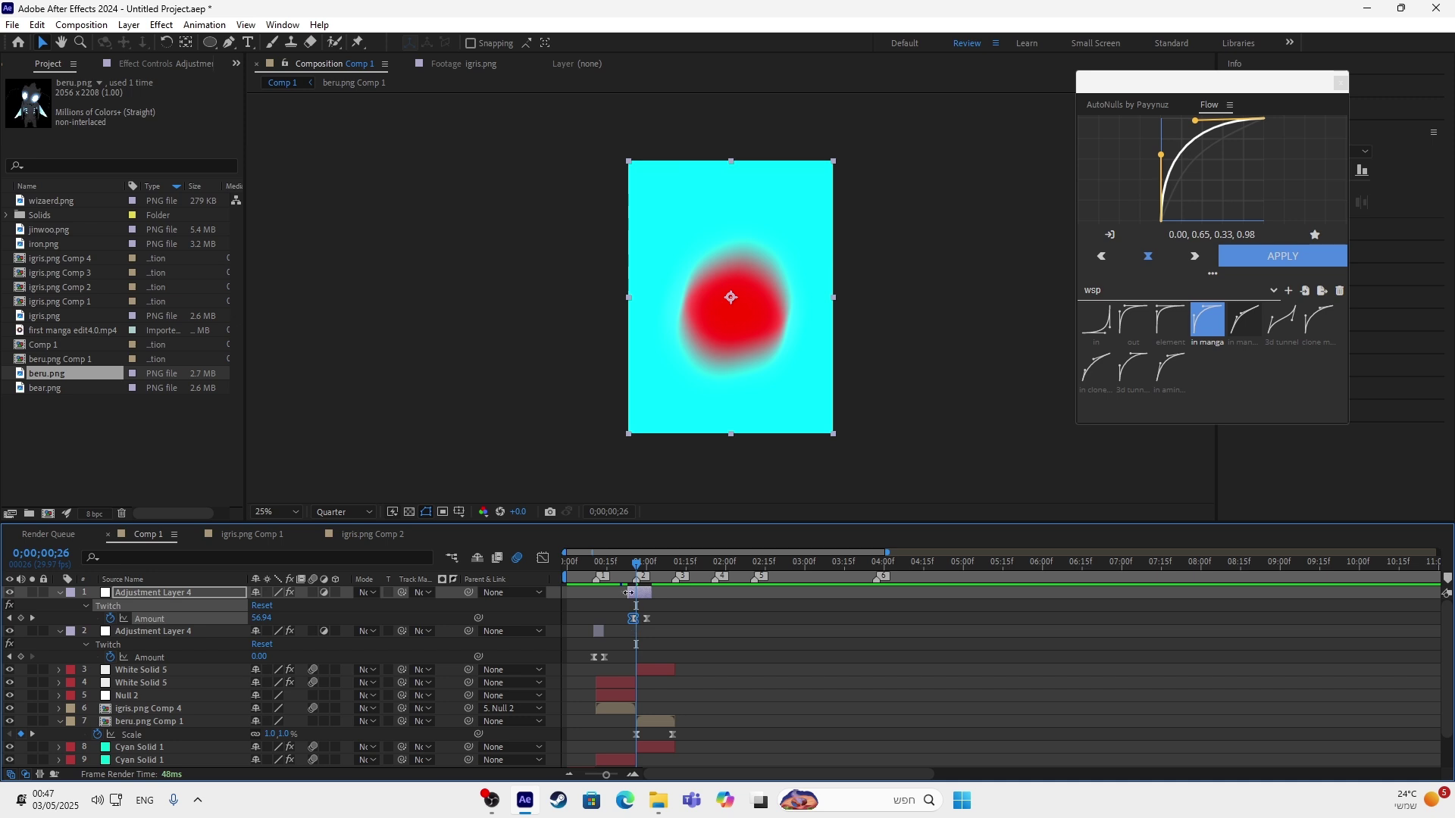
{"action": "key", "text": "space"}
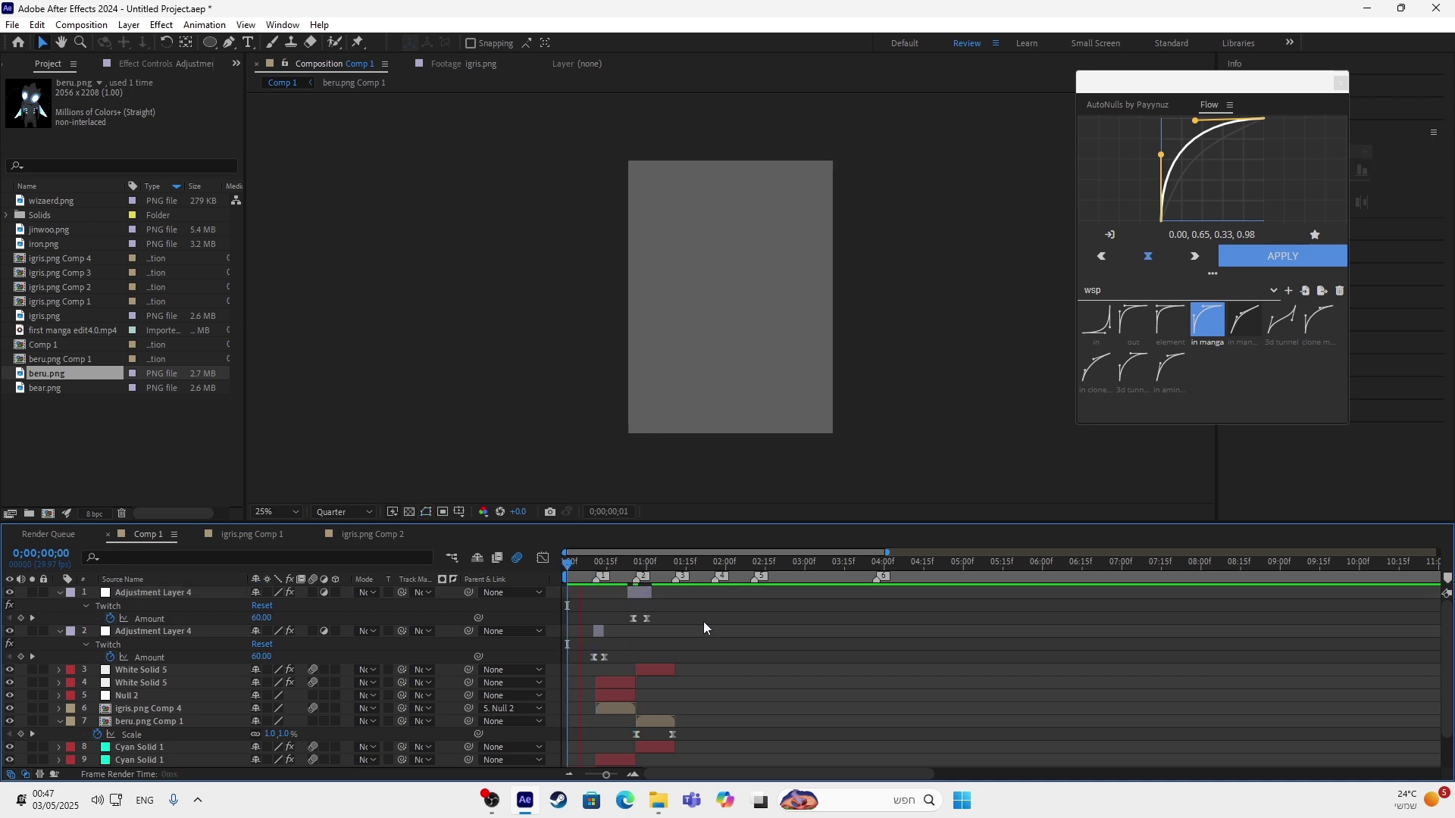
{"action": "key", "text": "space"}
{"action": "left_click", "coordinate": [633, 563]}
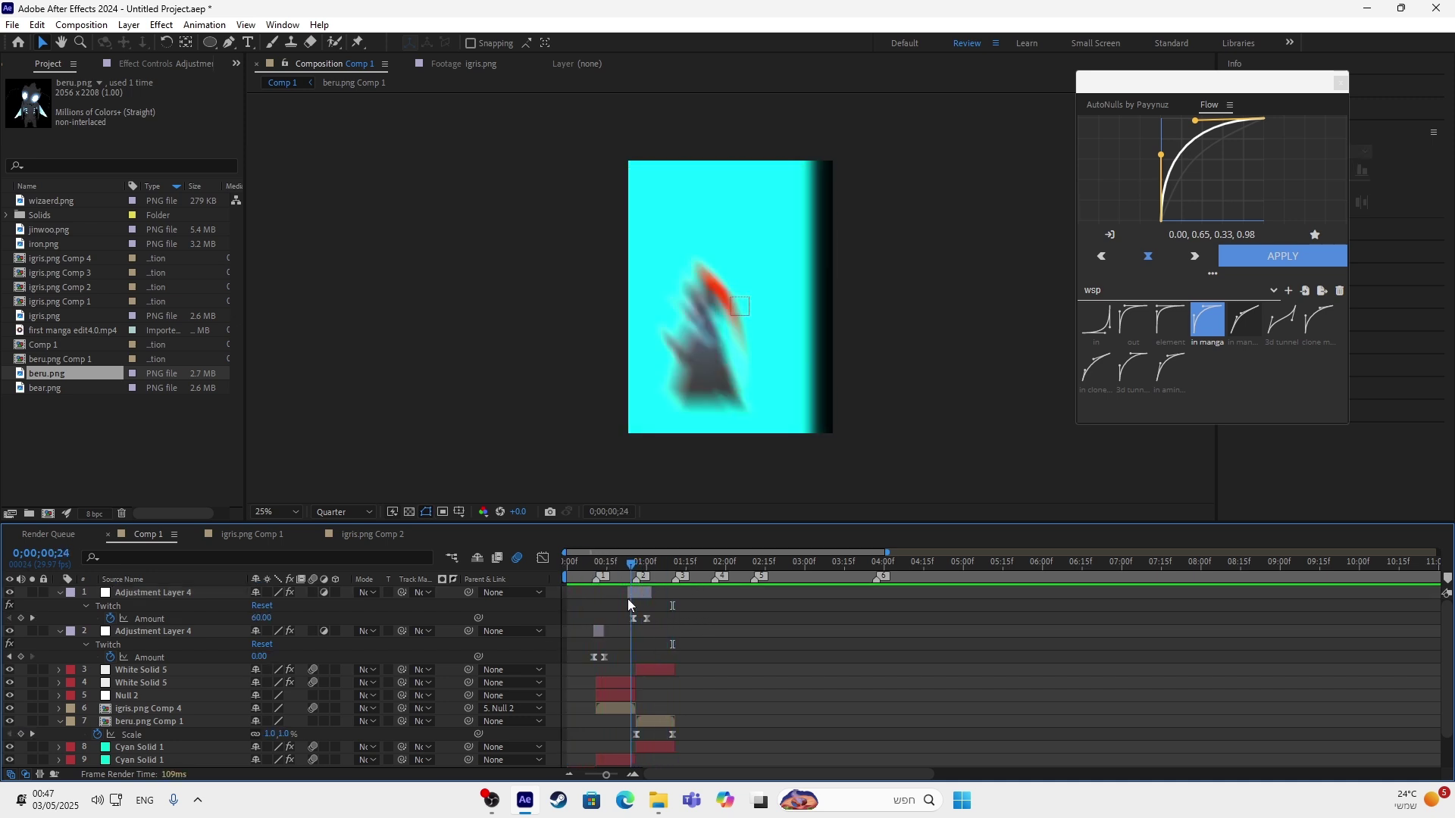
Examine the value graph between the upper adjustment layer's two Twitch Amount keyframes.
{"action": "left_click", "coordinate": [640, 593]}
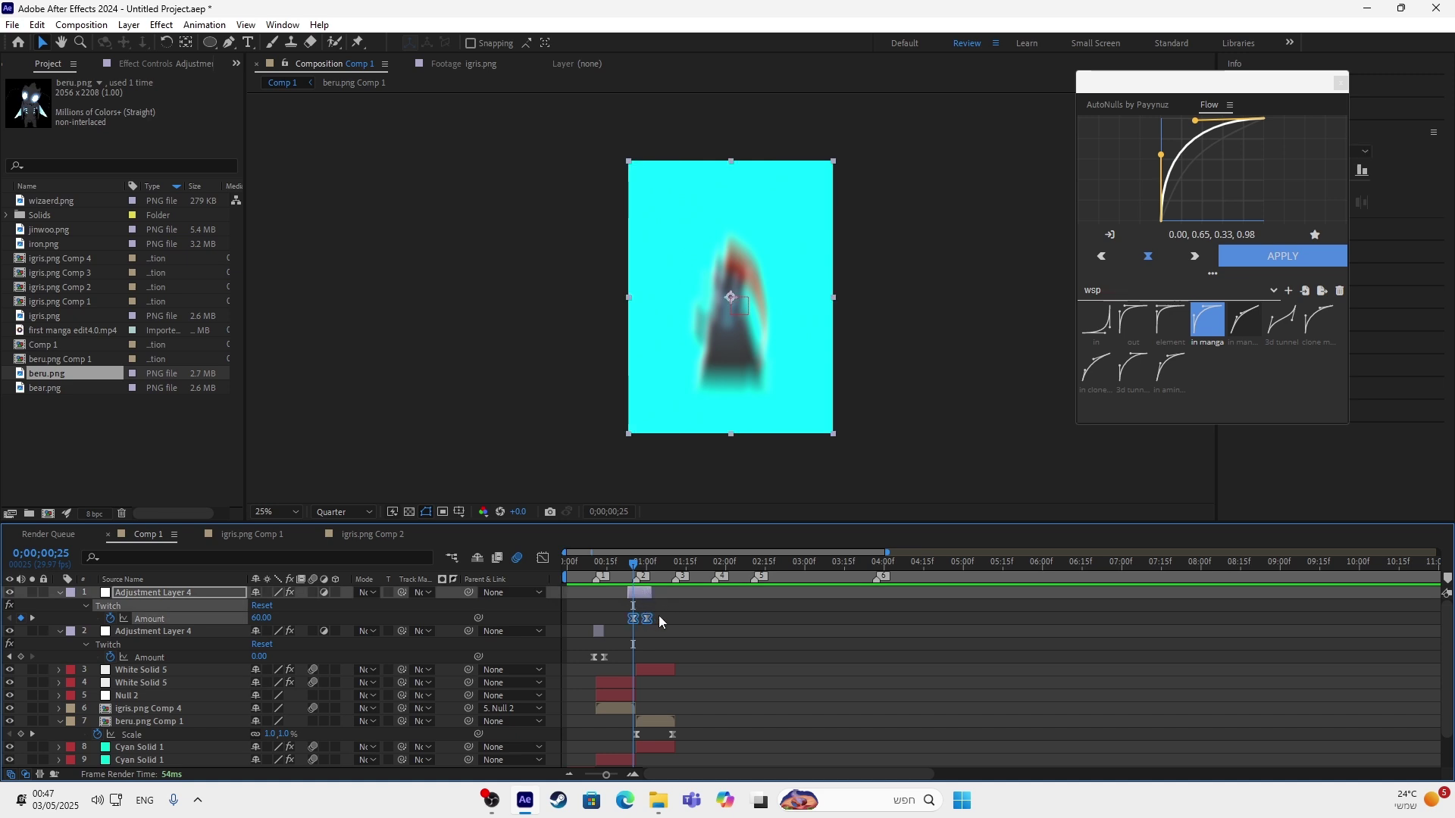
{"action": "left_click", "coordinate": [655, 616]}
{"action": "left_click", "coordinate": [632, 617]}
{"action": "left_click", "coordinate": [629, 592]}
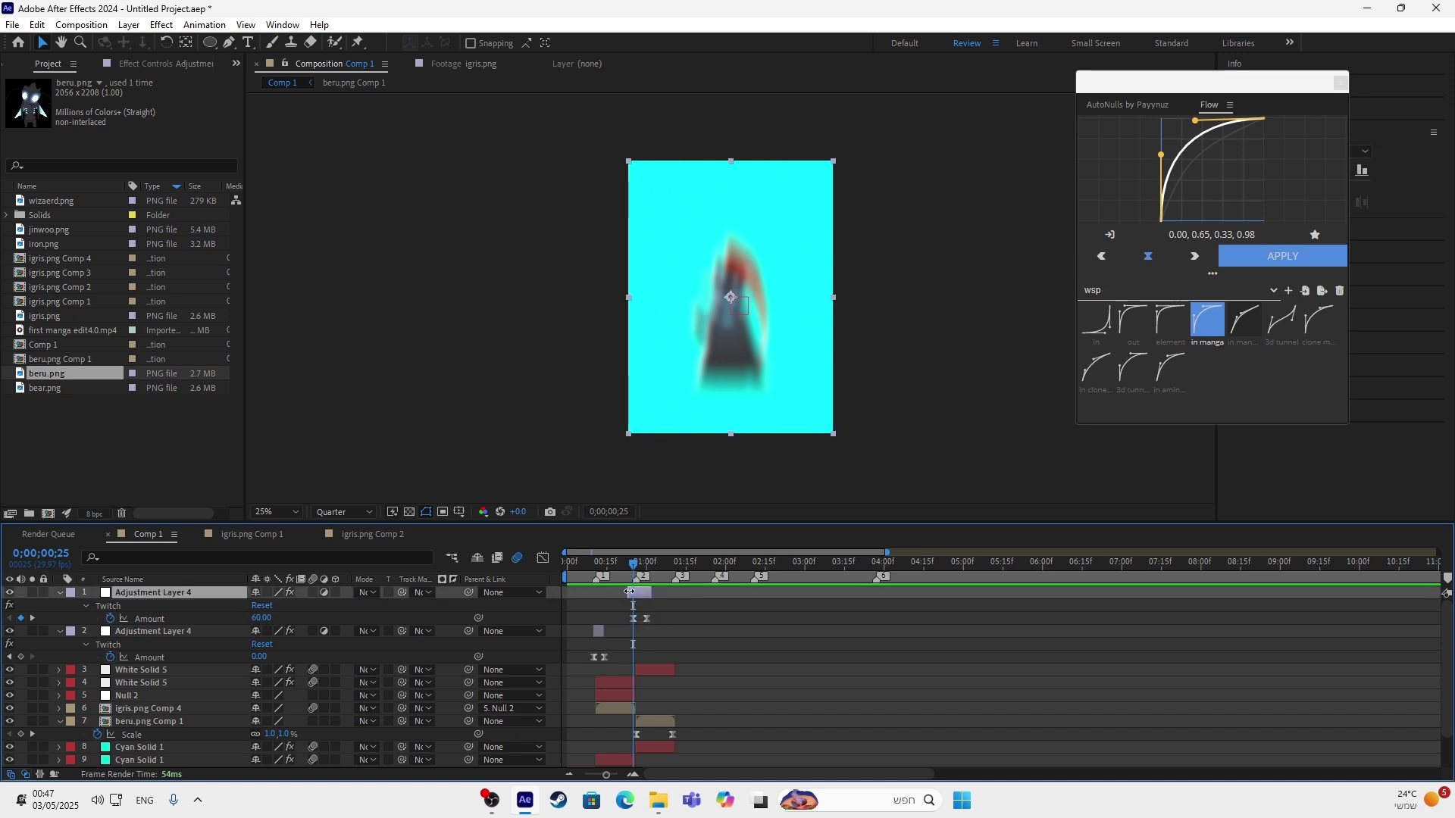
{"action": "left_click_drag", "start_coordinate": [665, 623], "coordinate": [553, 594]}
{"action": "left_click", "coordinate": [542, 558]}
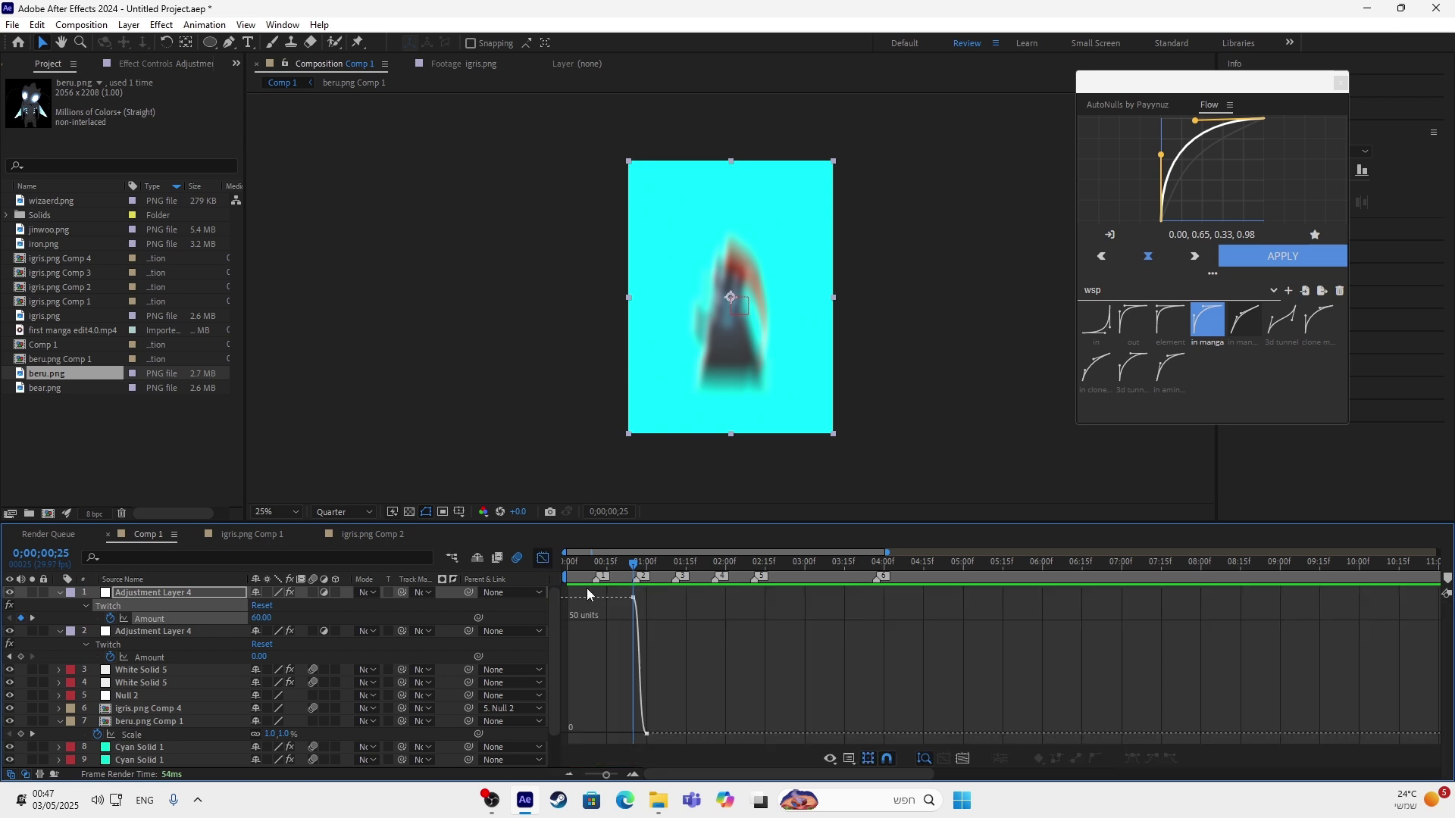
{"action": "left_click_drag", "start_coordinate": [598, 776], "coordinate": [623, 783]}
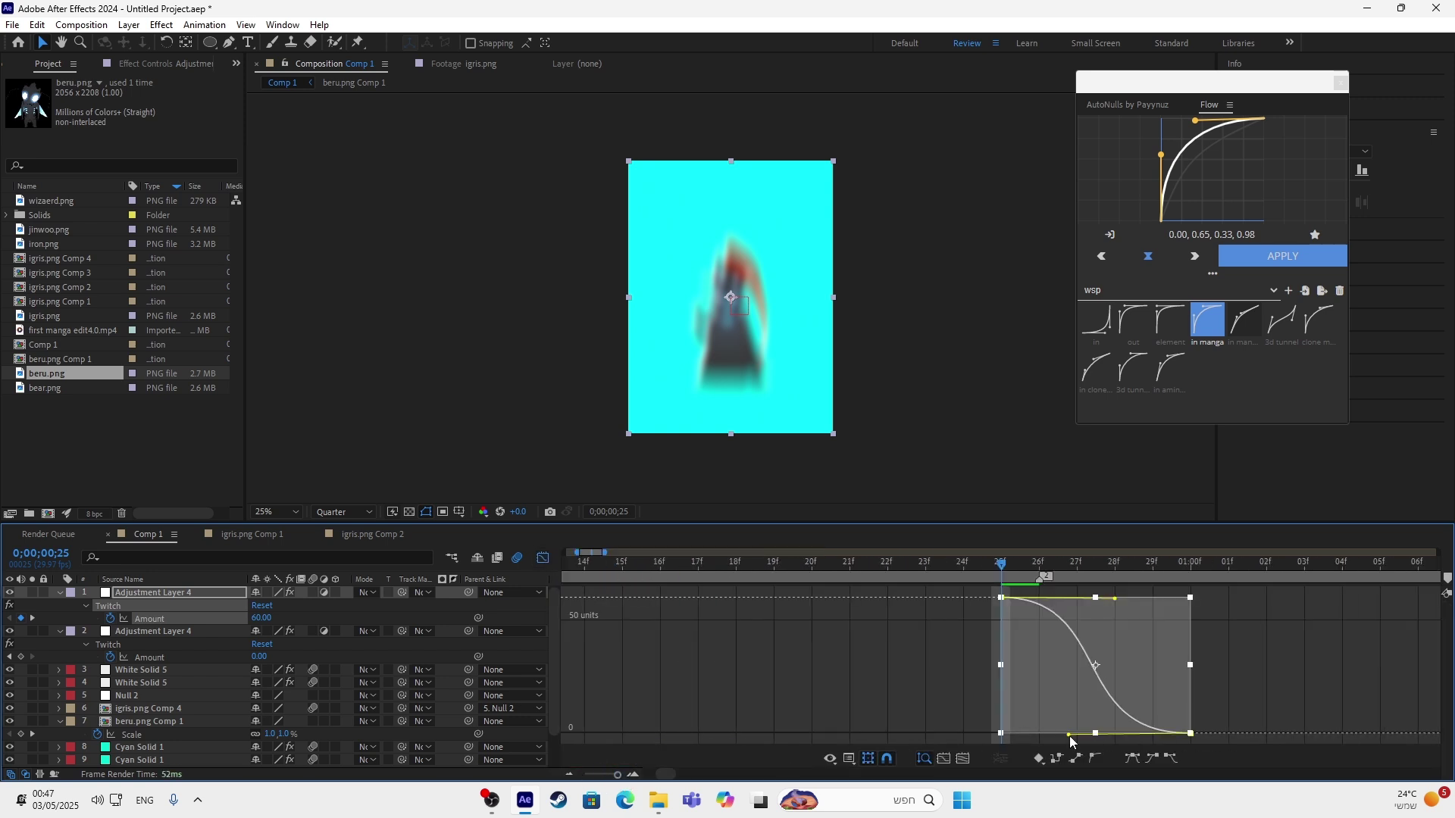
{"action": "left_click", "coordinate": [542, 559]}
Preview the beru transition, move the upper layer's ending Twitch Amount keyframe about one frame earlier, and preview it again.
{"action": "key", "text": "space"}
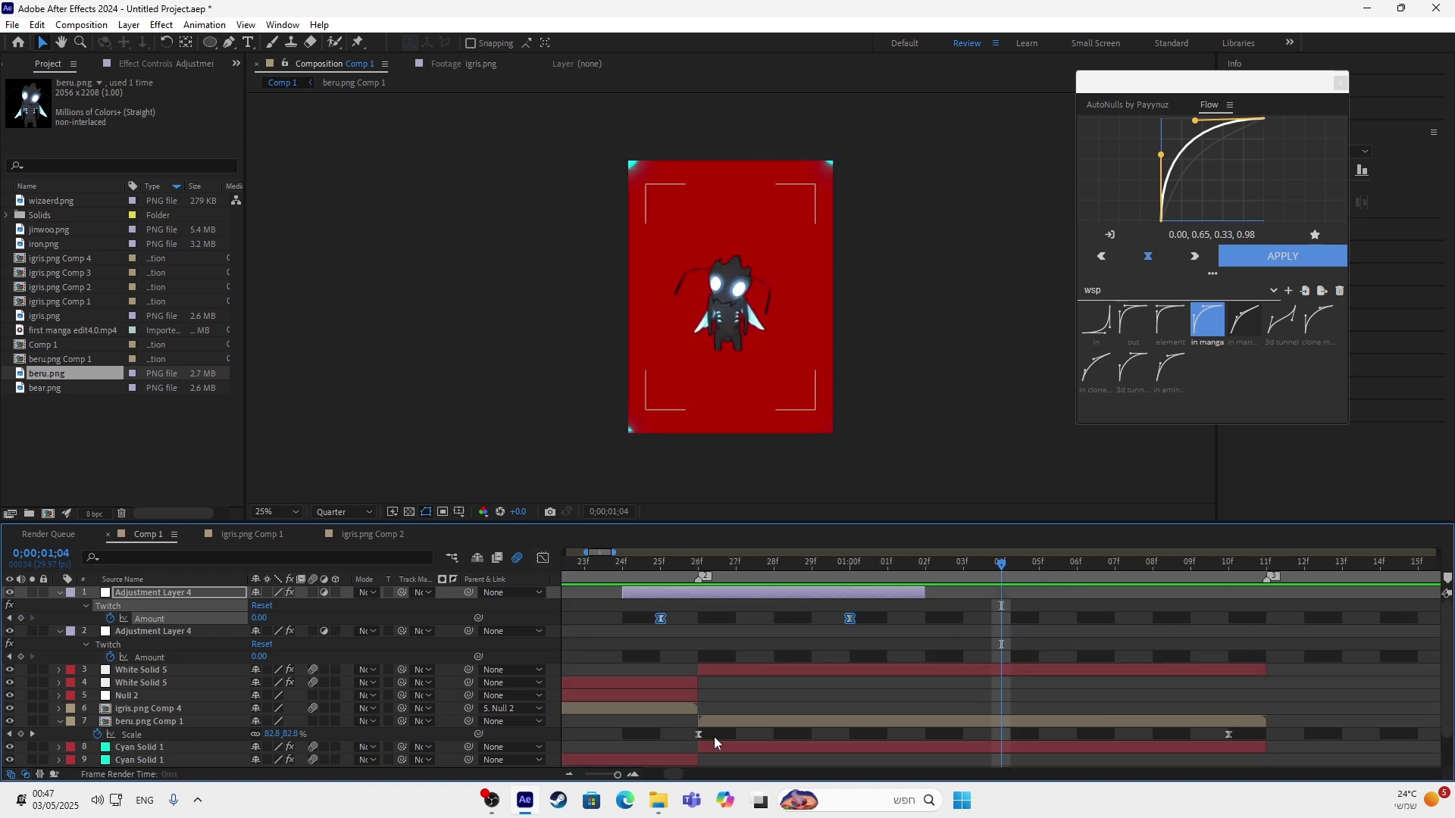
{"action": "left_click", "coordinate": [921, 613]}
{"action": "left_click", "coordinate": [697, 563]}
{"action": "left_click_drag", "start_coordinate": [617, 774], "coordinate": [606, 778]}
{"action": "left_click_drag", "start_coordinate": [647, 618], "coordinate": [643, 619]}
{"action": "key", "text": "space"}
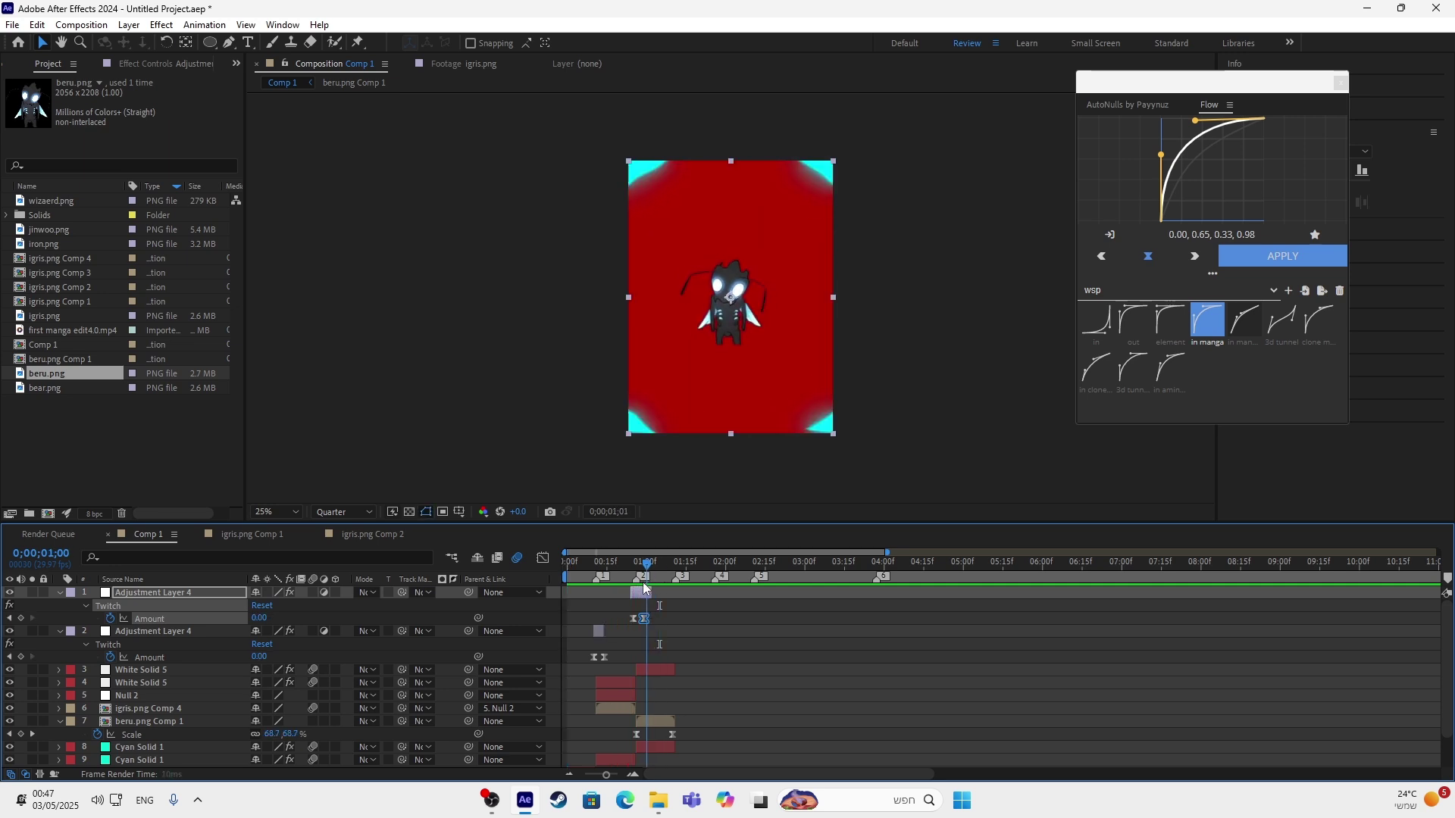
{"action": "key", "text": "space"}
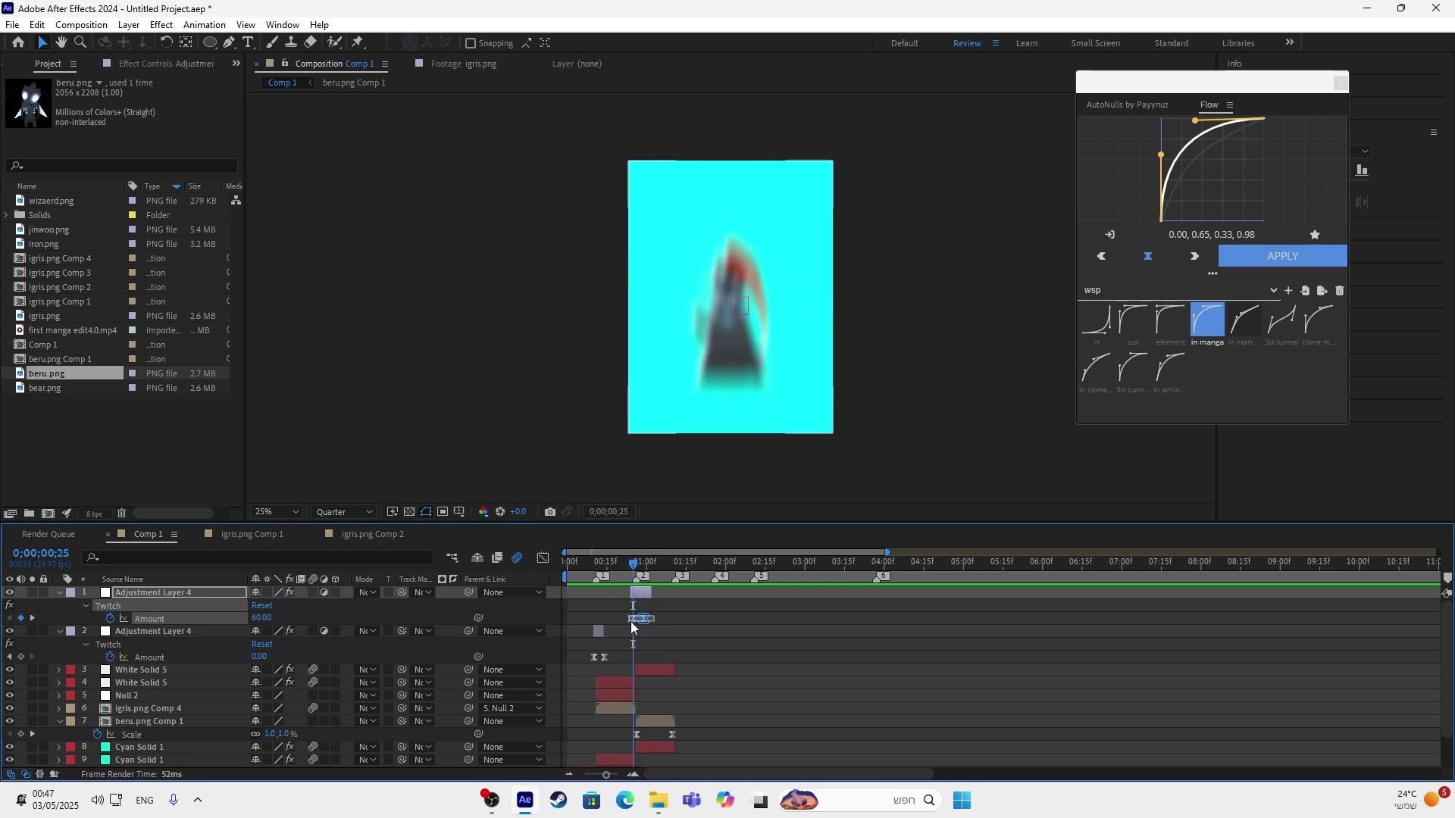
Preview the beru transition, move the upper adjustment layer's first Twitch Amount keyframe to frame 25, and preview it again.
{"action": "left_click_drag", "start_coordinate": [635, 565], "coordinate": [648, 590]}
{"action": "left_click", "coordinate": [574, 564]}
{"action": "key", "text": "space"}
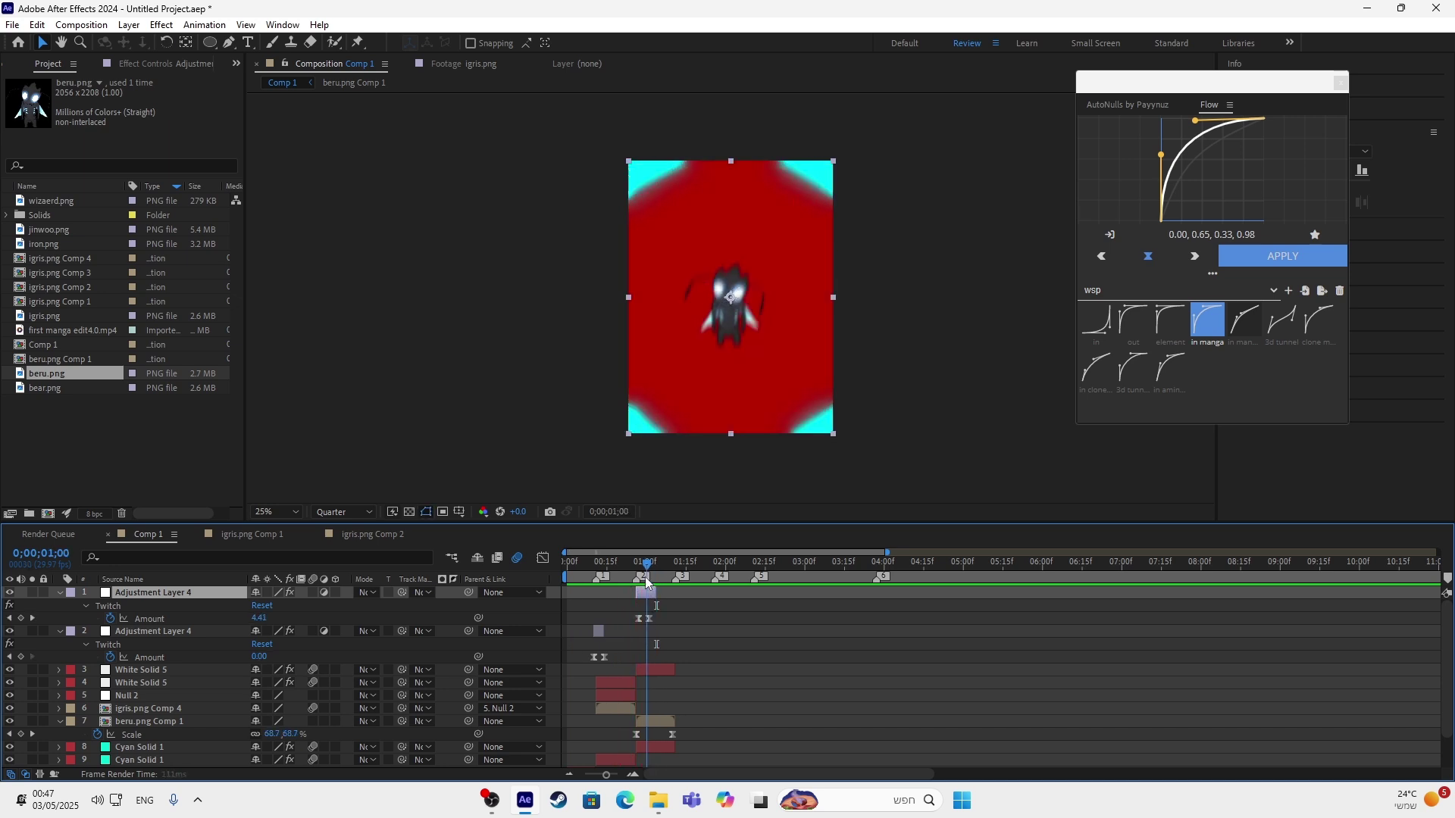
{"action": "left_click", "coordinate": [142, 58]}
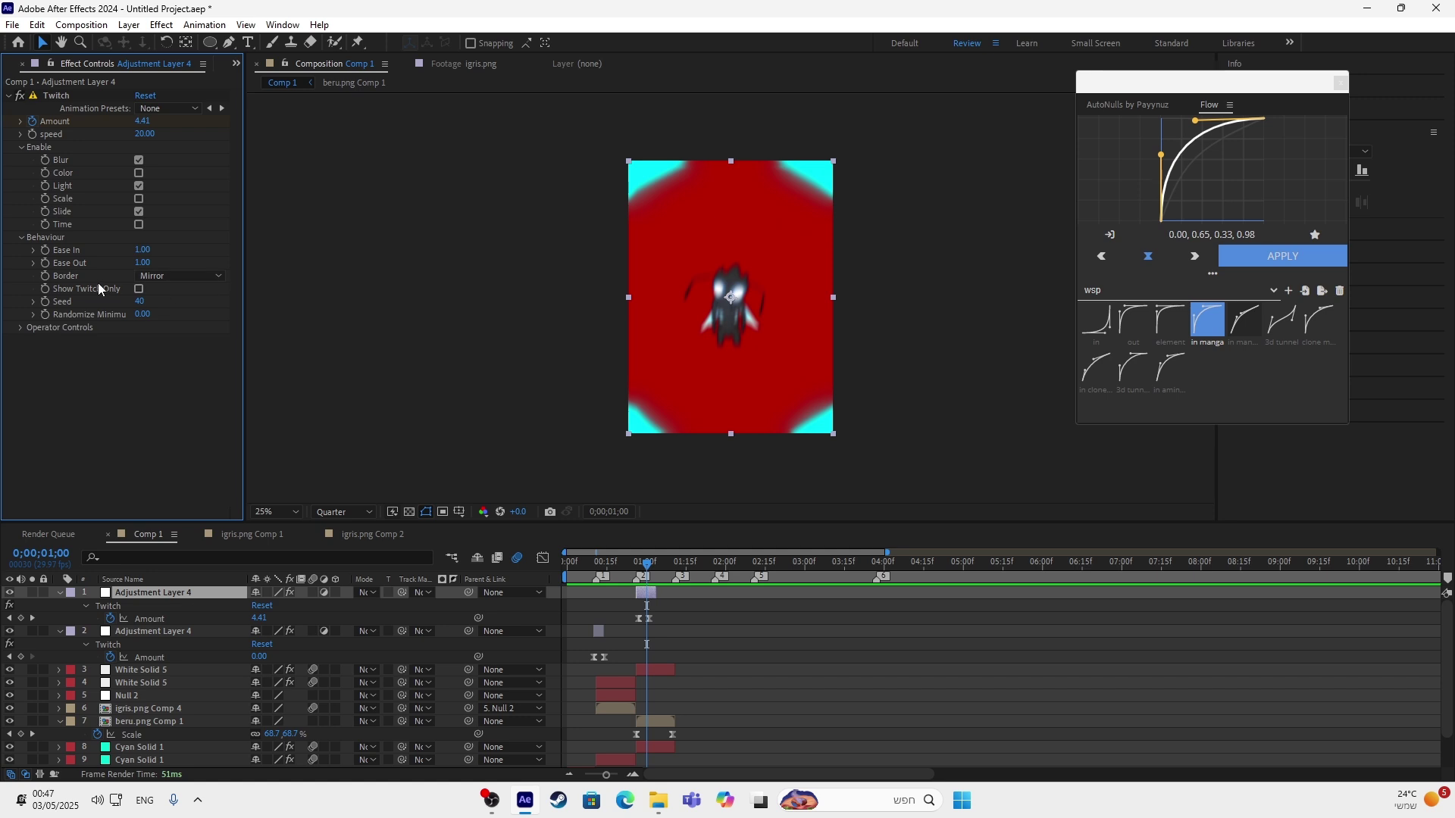
{"action": "mouse_move", "coordinate": [648, 568]}
{"action": "left_mouse_down"}
{"action": "mouse_move", "coordinate": [606, 576]}
{"action": "mouse_move", "coordinate": [612, 602]}
{"action": "mouse_move", "coordinate": [659, 579]}
{"action": "mouse_move", "coordinate": [638, 596]}
{"action": "left_mouse_up"}
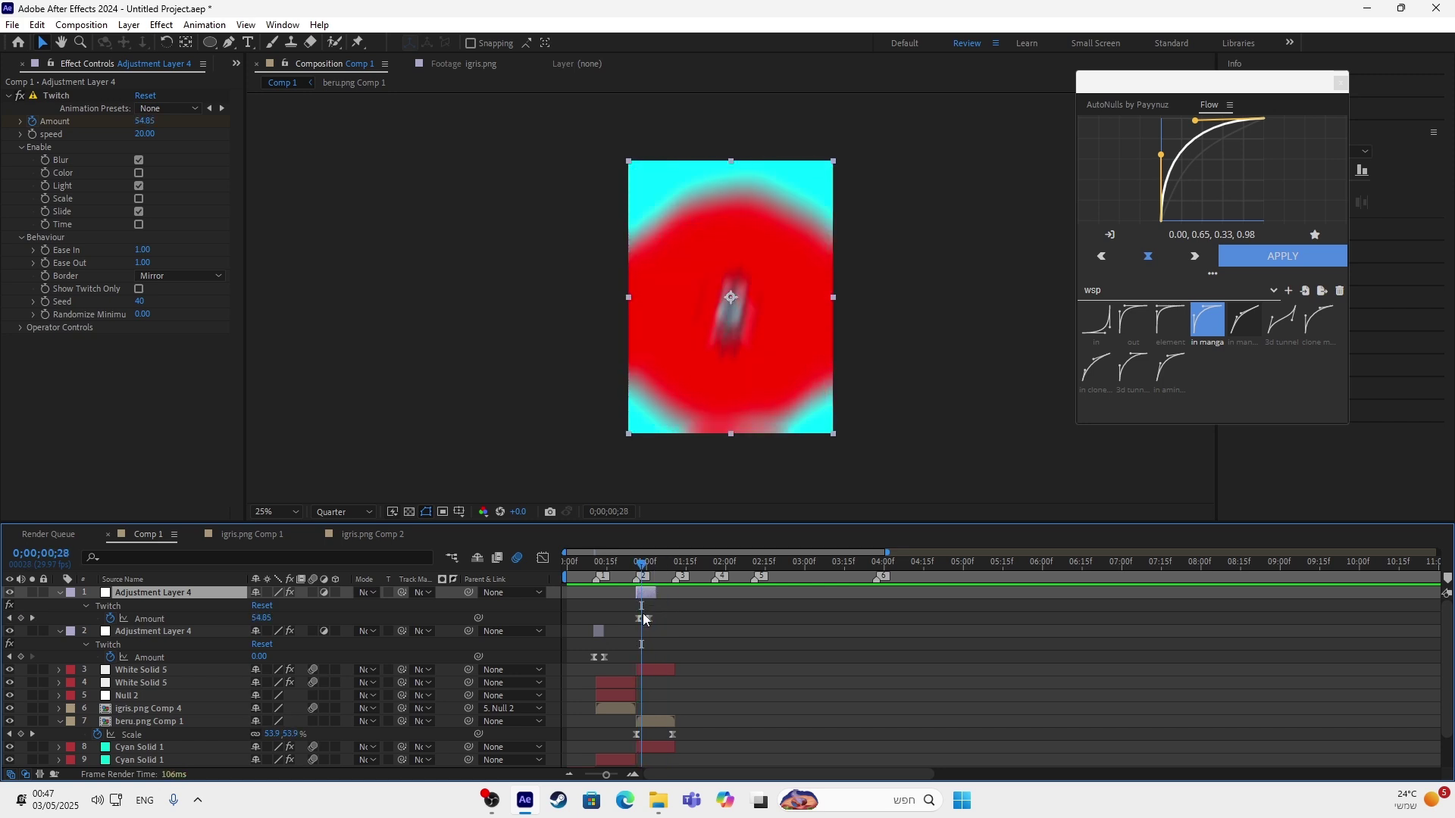
{"action": "left_click", "coordinate": [634, 618]}
{"action": "key", "text": "space"}
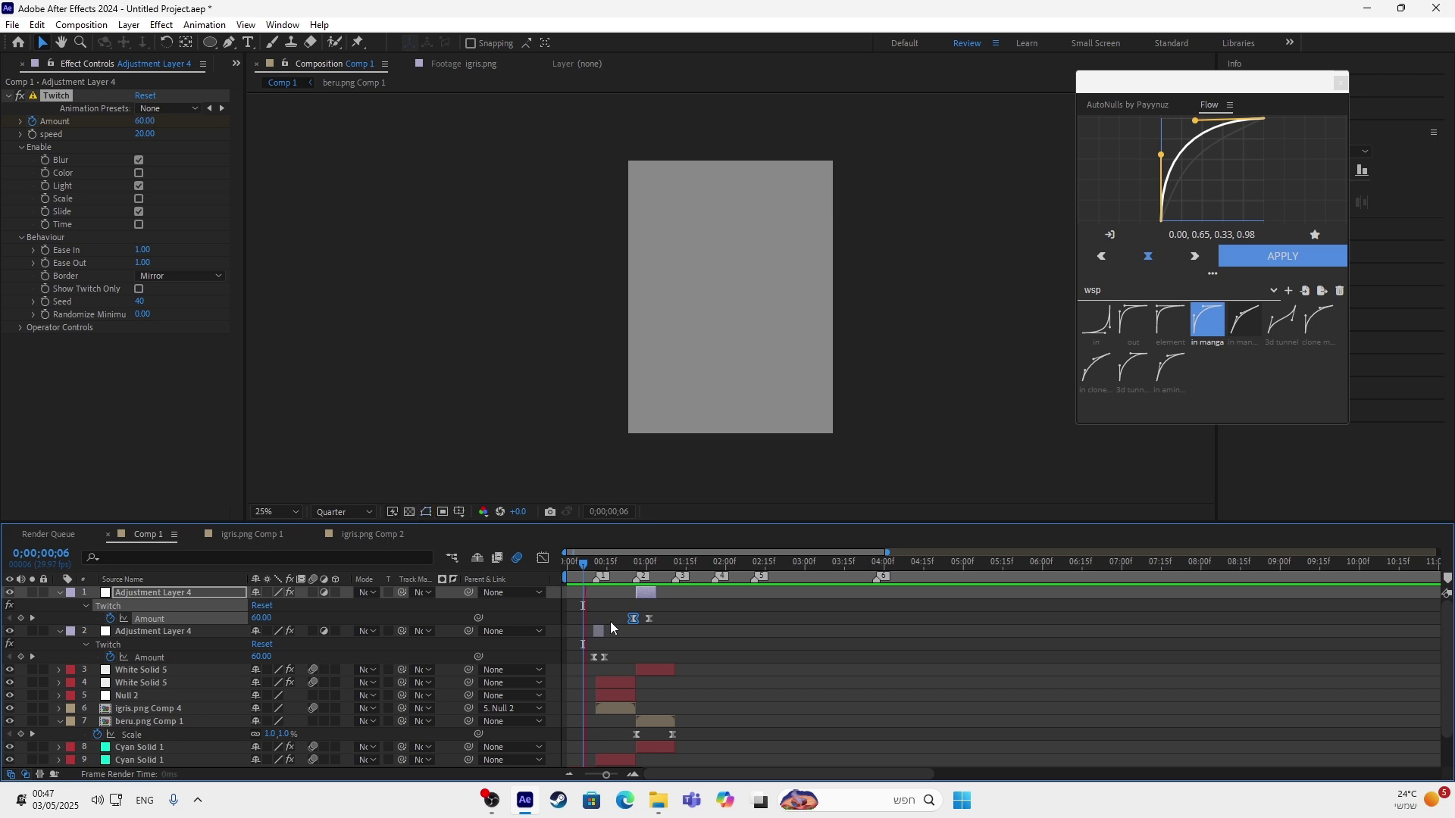
Set the upper adjustment layer's first Twitch Amount keyframe to a value of 40.
{"action": "left_click_drag", "start_coordinate": [674, 578], "coordinate": [635, 595]}
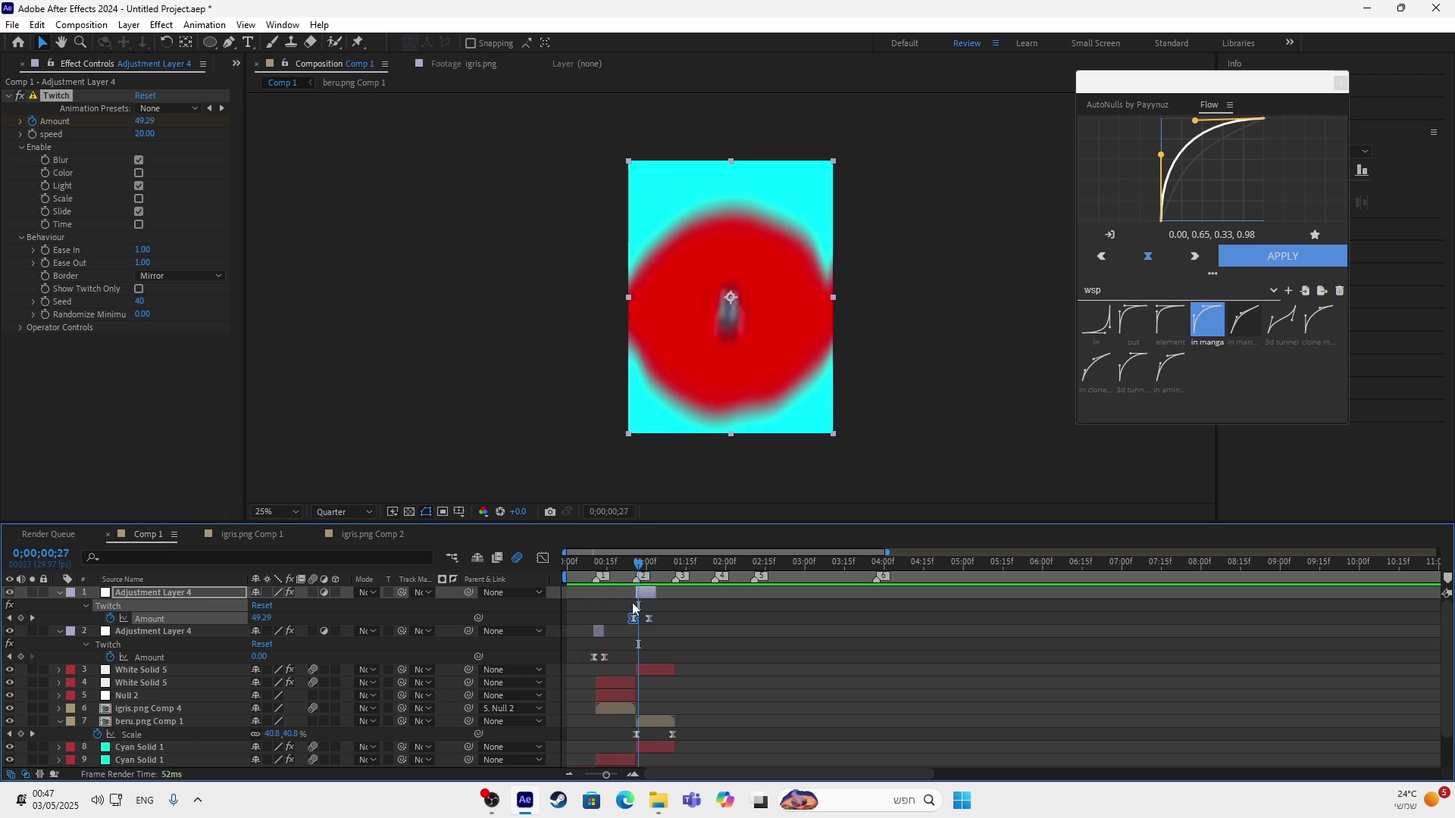
{"action": "double_click", "coordinate": [633, 619]}
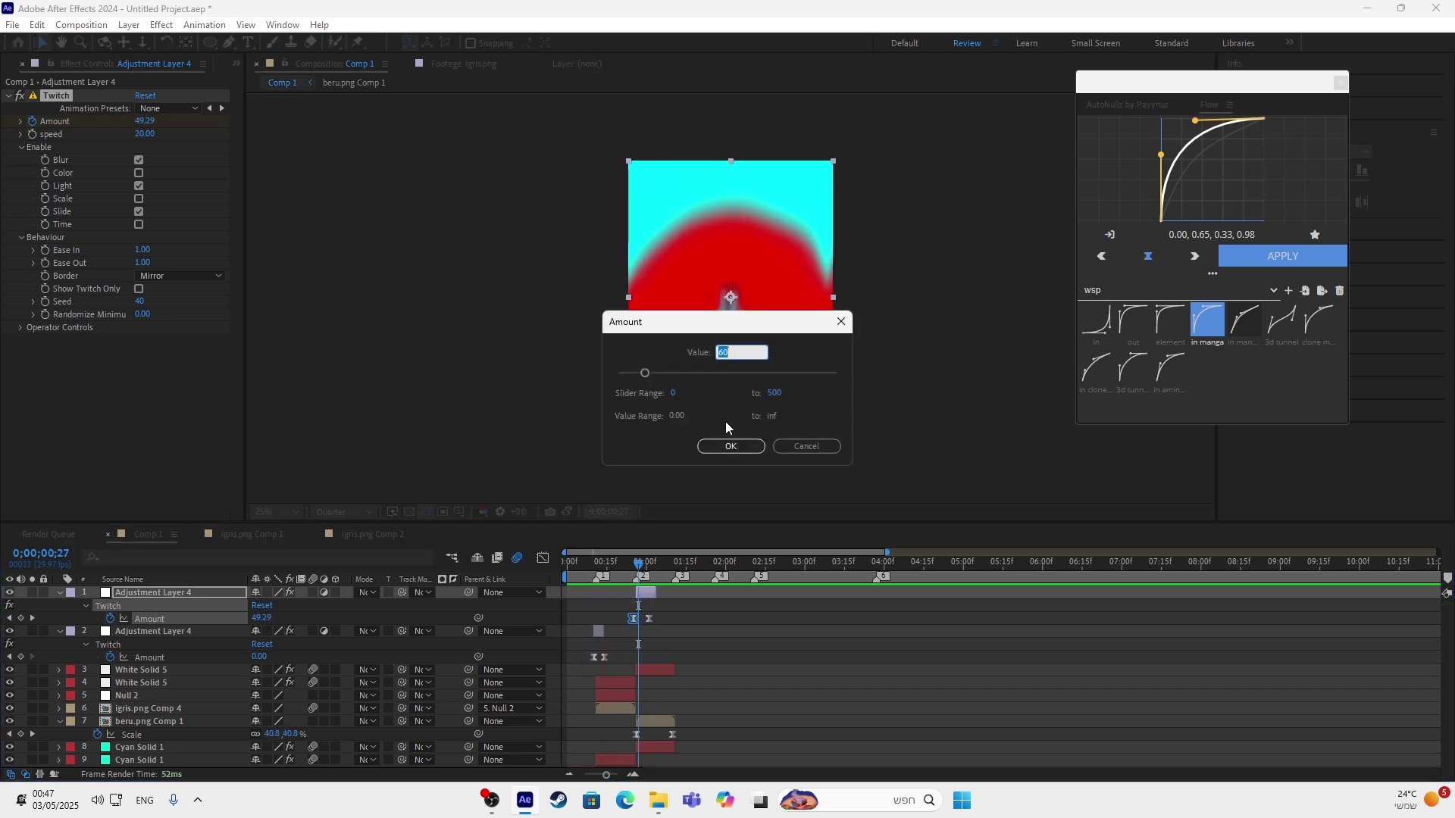
{"action": "type", "text": "40"}
{"action": "key", "text": "Return"}
Adjust the outgoing ease handle of the upper layer's first Twitch Amount keyframe in the value graph and preview the transition.
{"action": "mouse_move", "coordinate": [642, 570]}
{"action": "left_mouse_down"}
{"action": "mouse_move", "coordinate": [619, 569]}
{"action": "mouse_move", "coordinate": [656, 570]}
{"action": "mouse_move", "coordinate": [628, 571]}
{"action": "left_mouse_up"}
{"action": "left_click", "coordinate": [541, 558]}
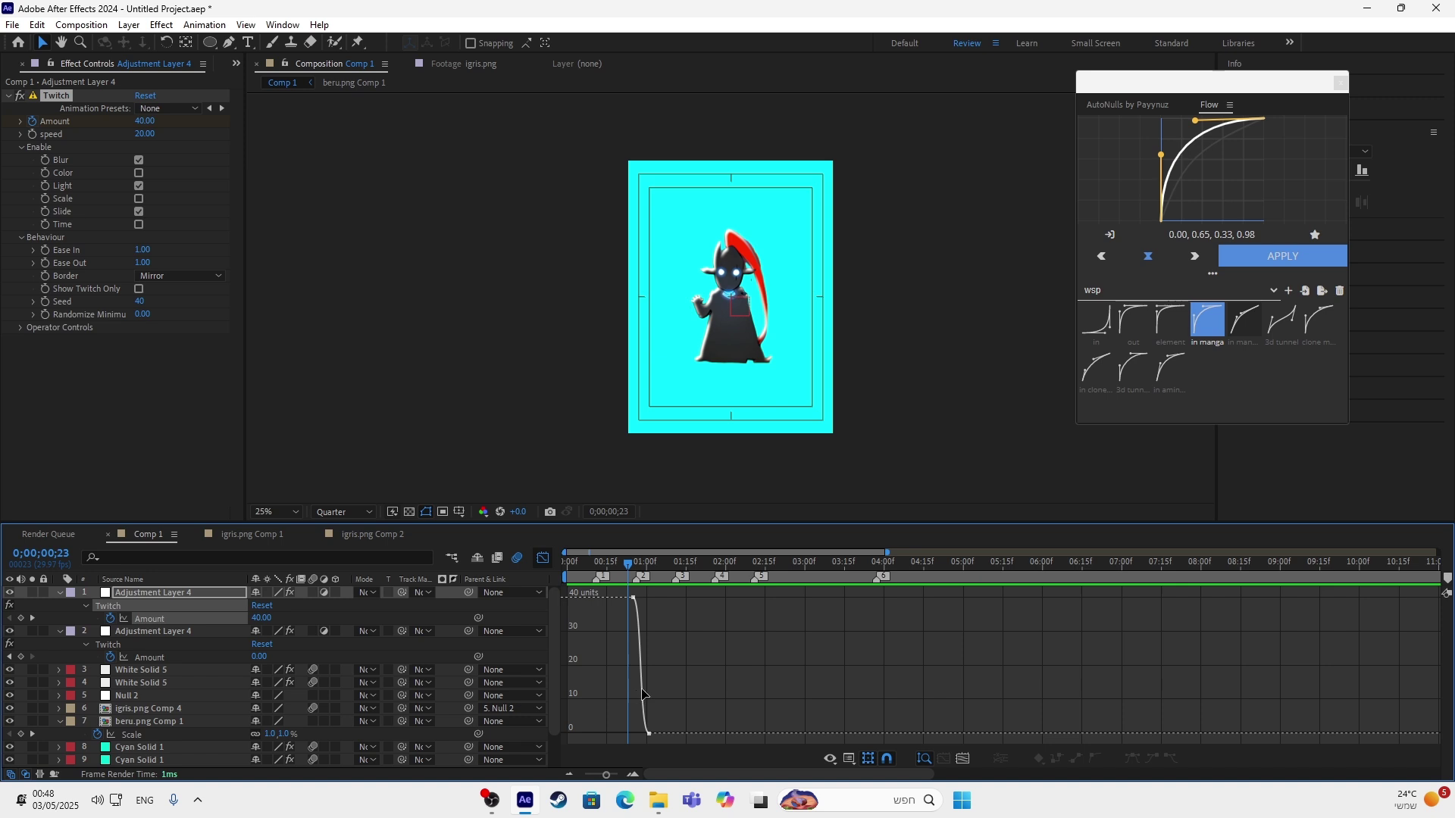
{"action": "left_click_drag", "start_coordinate": [609, 778], "coordinate": [619, 777]}
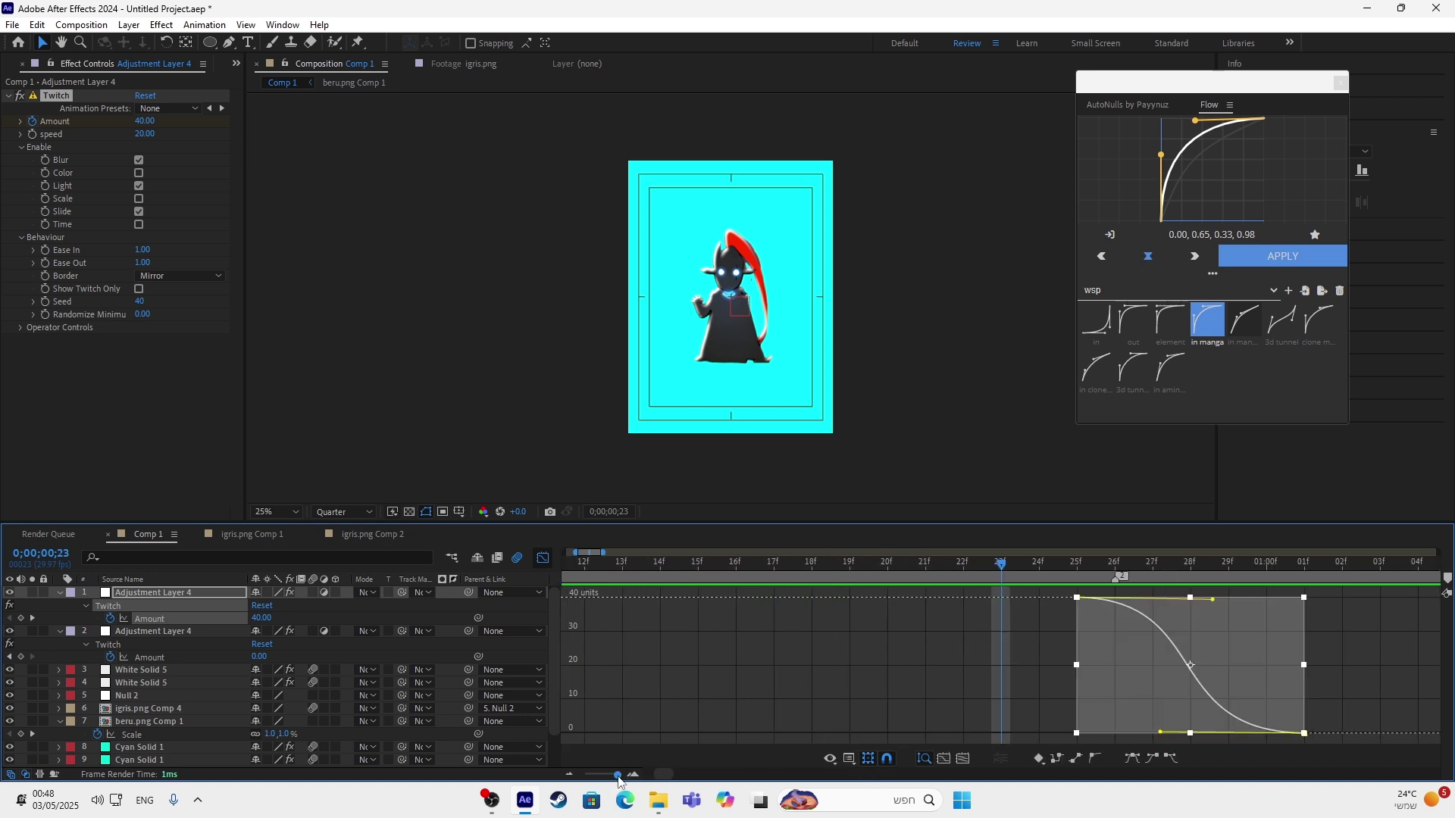
{"action": "left_click_drag", "start_coordinate": [1215, 601], "coordinate": [1219, 598]}
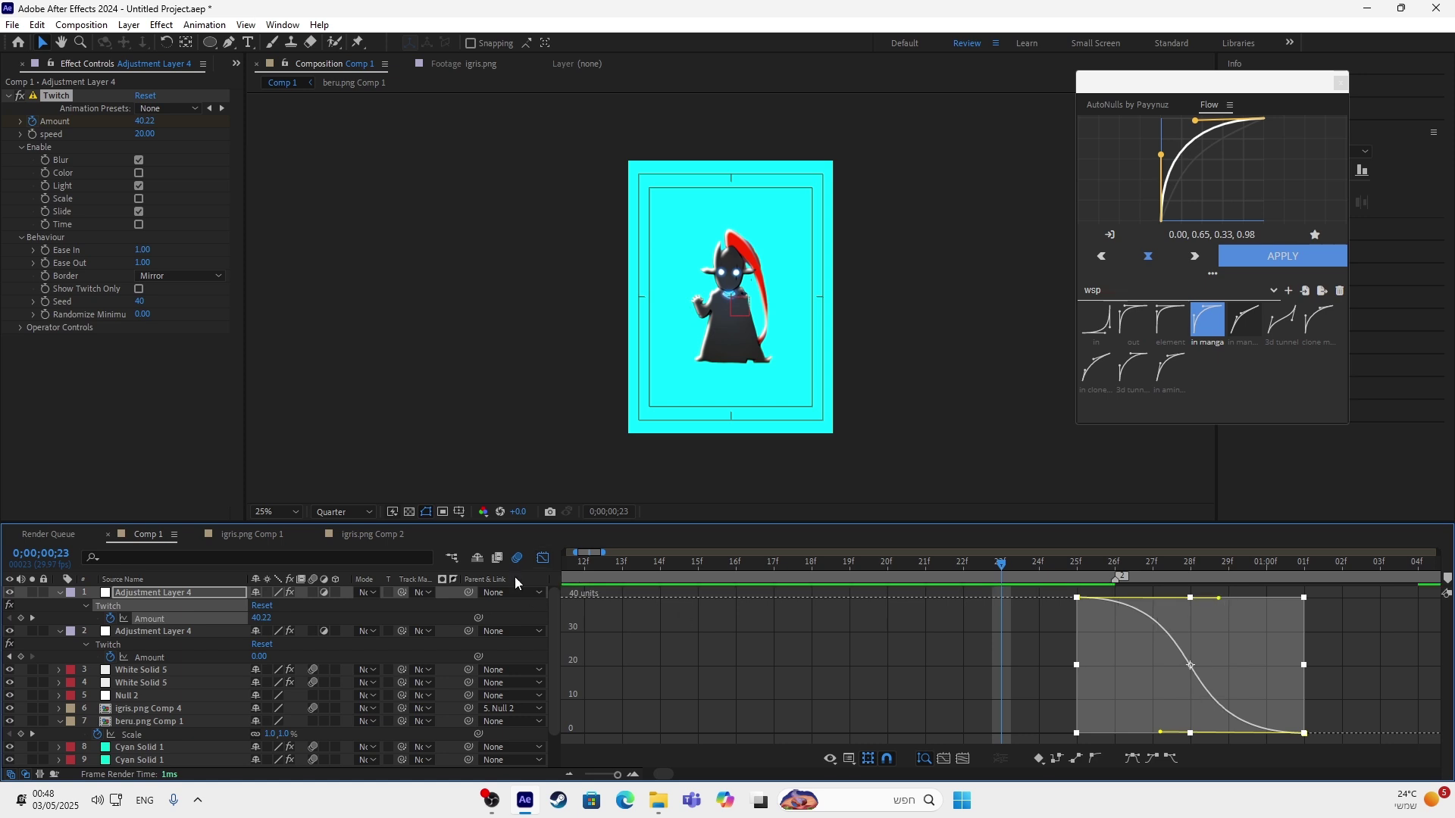
{"action": "left_click", "coordinate": [542, 557]}
{"action": "key", "text": "space"}
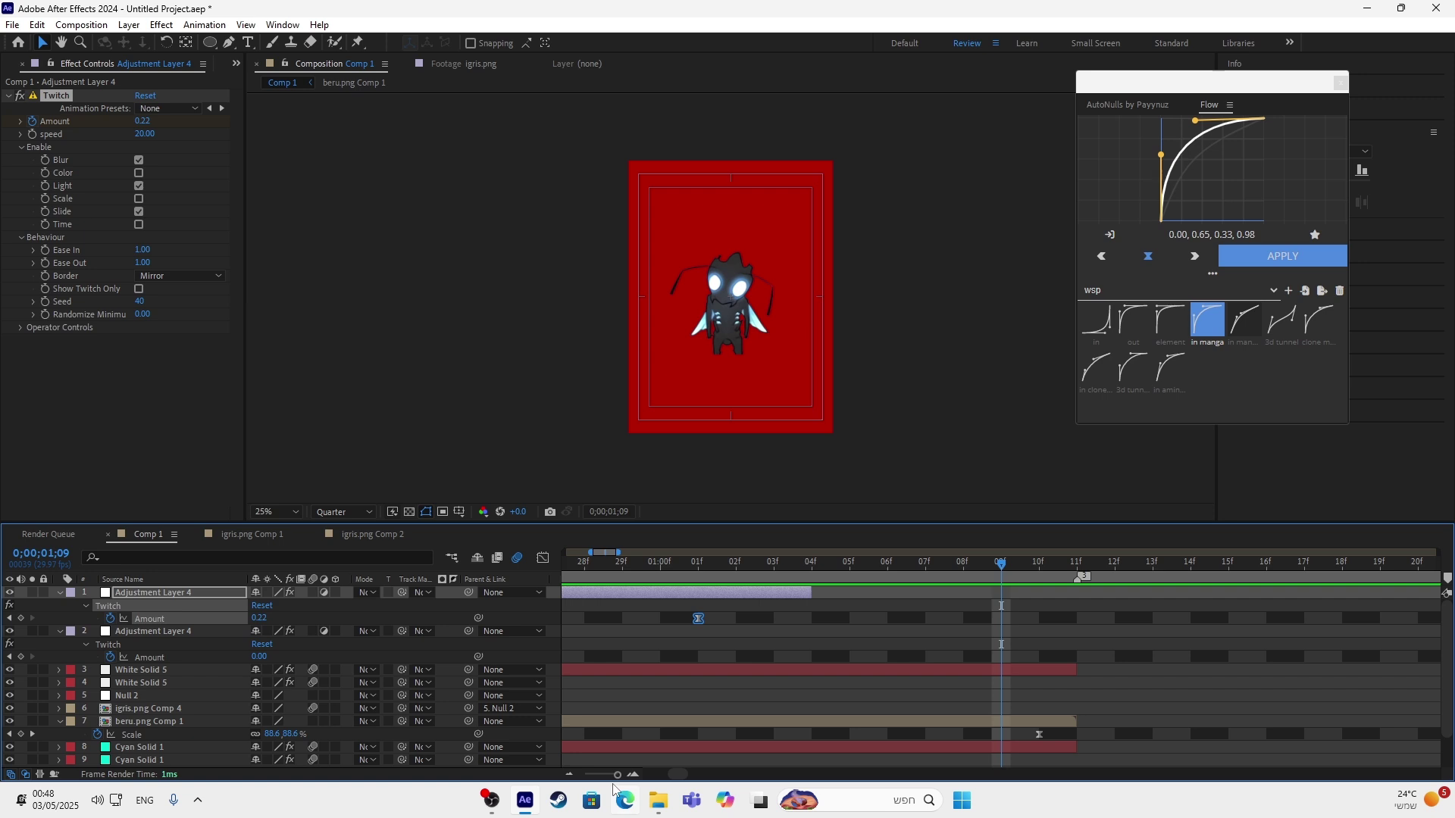
{"action": "left_click_drag", "start_coordinate": [617, 774], "coordinate": [609, 774]}
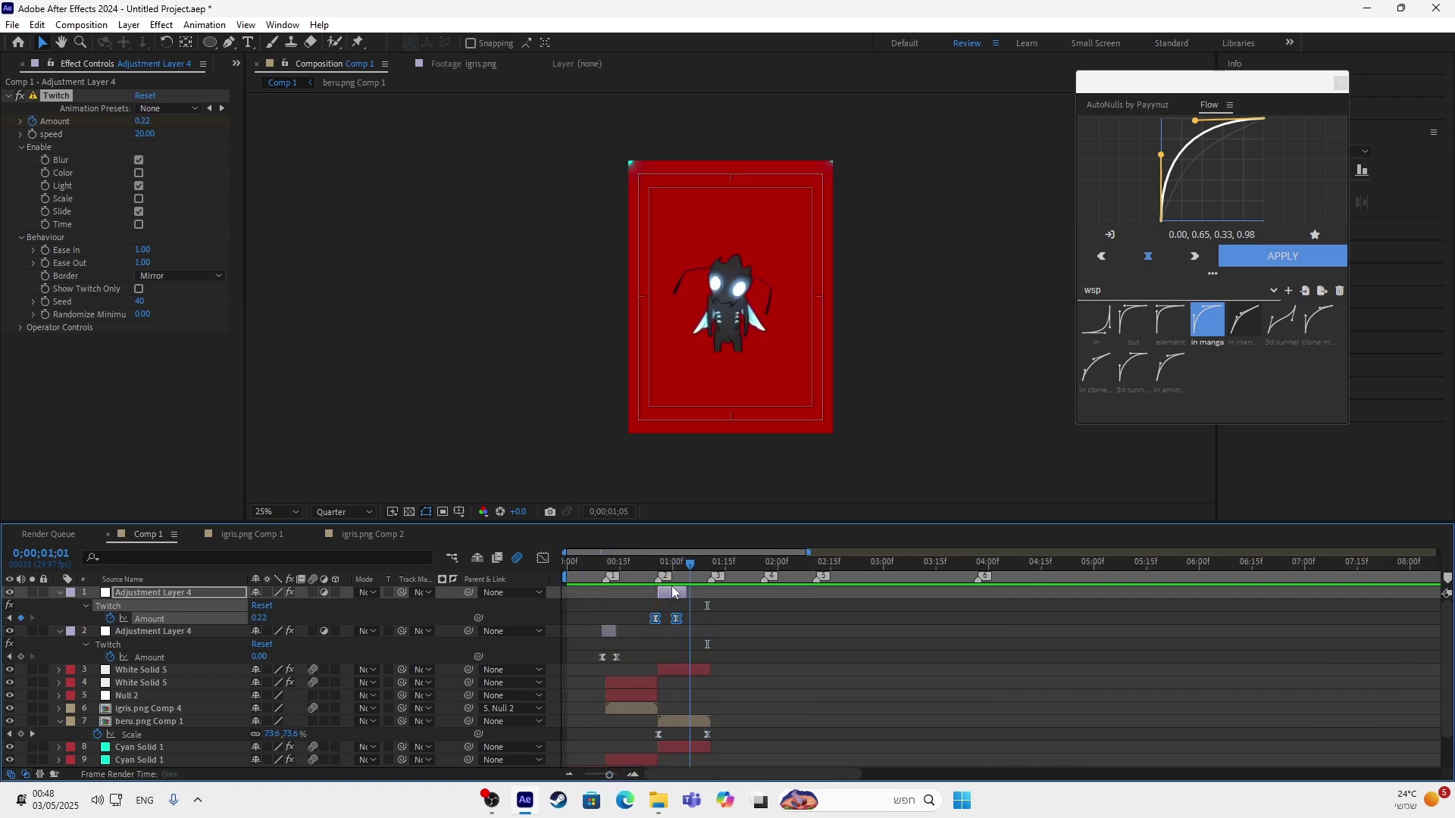
Create one AutoNulls null as the parent of beru.png Comp 1 at frame 26.
{"action": "left_click", "coordinate": [686, 722]}
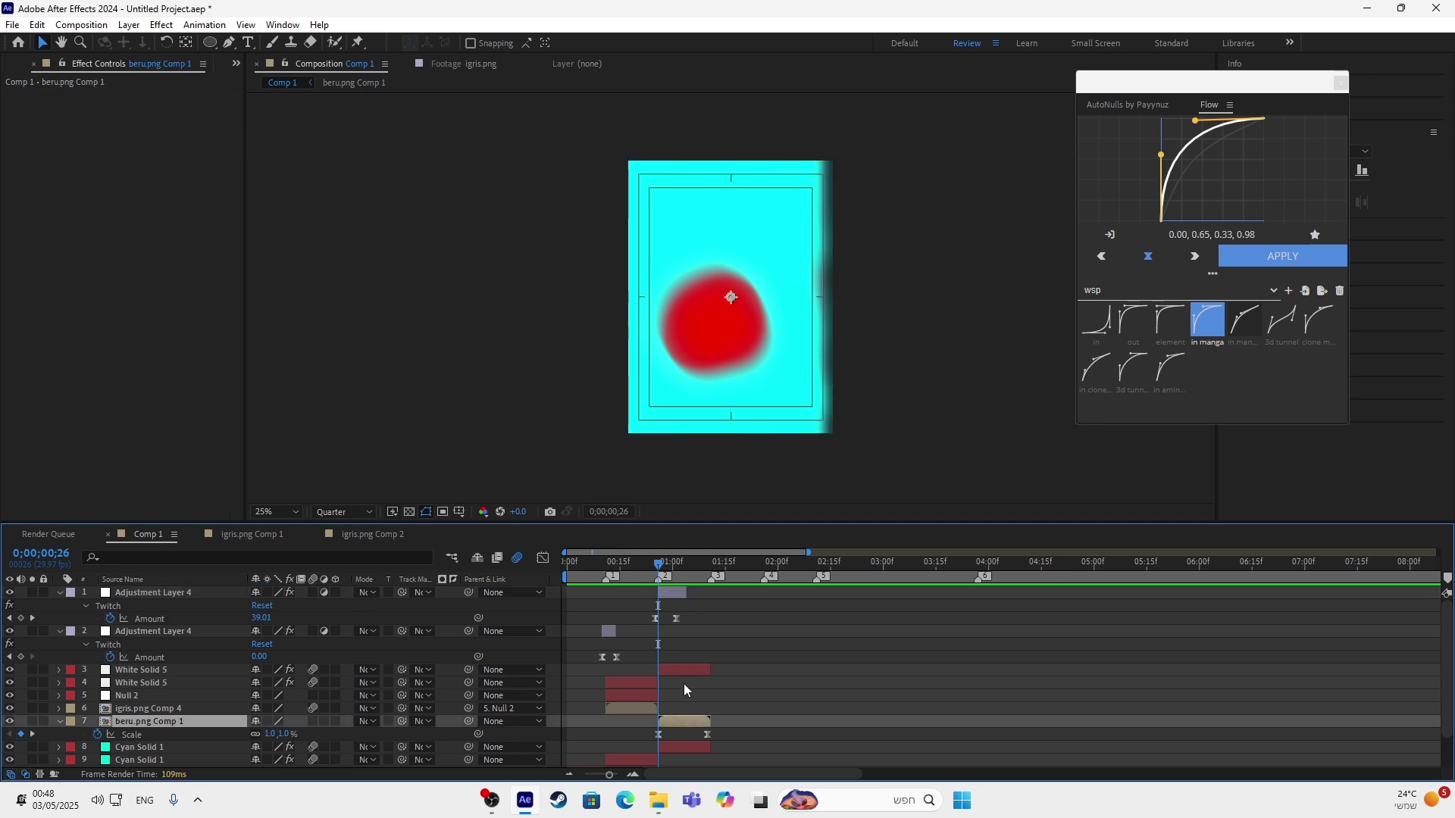
{"action": "left_click", "coordinate": [1167, 107]}
{"action": "left_click", "coordinate": [1095, 151]}
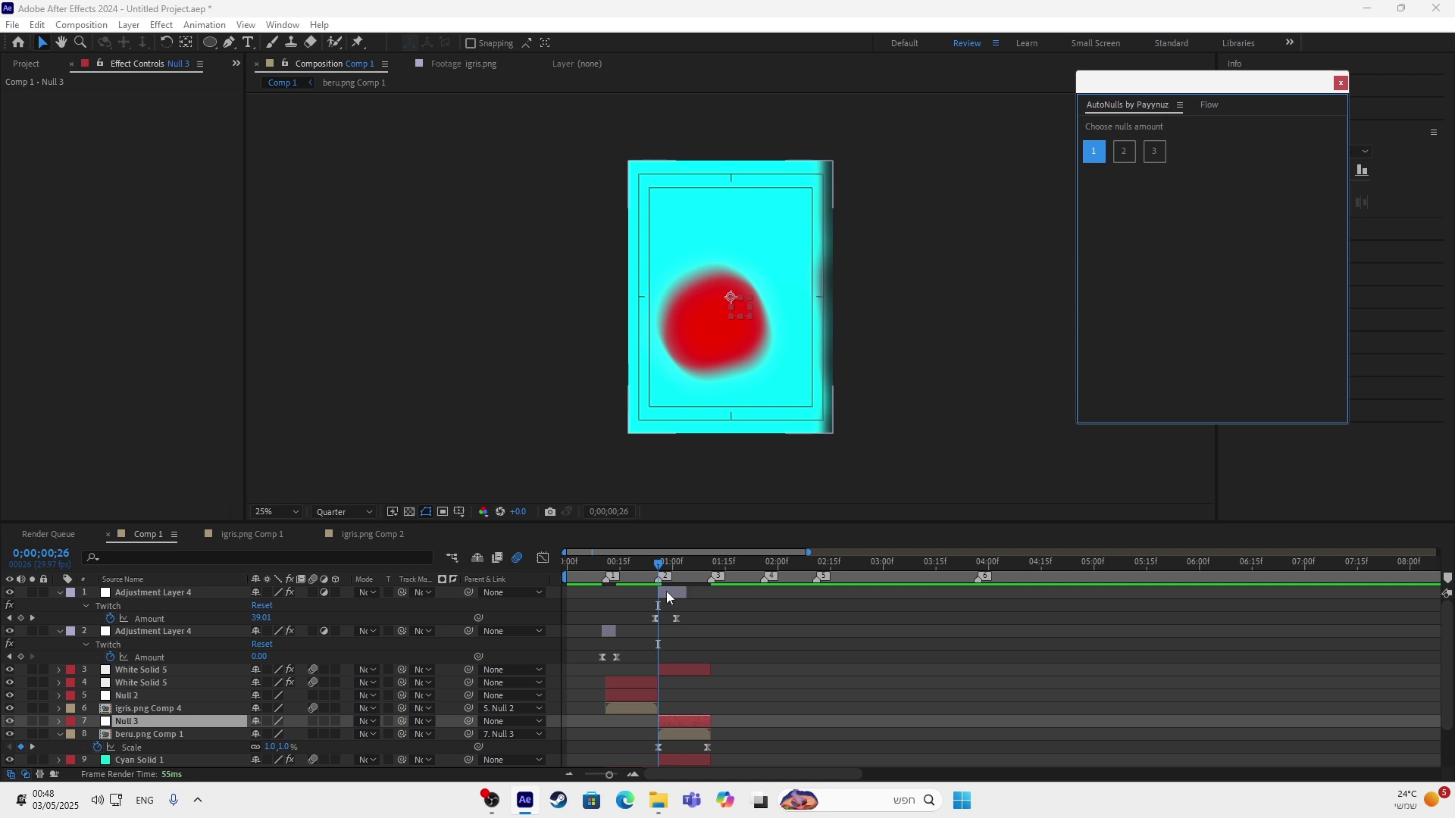
Keyframe the beru null's Scale at 100% on 0;00;01;06 and at 70% on 0;00;01;10.
{"action": "left_click_drag", "start_coordinate": [688, 567], "coordinate": [693, 566]}
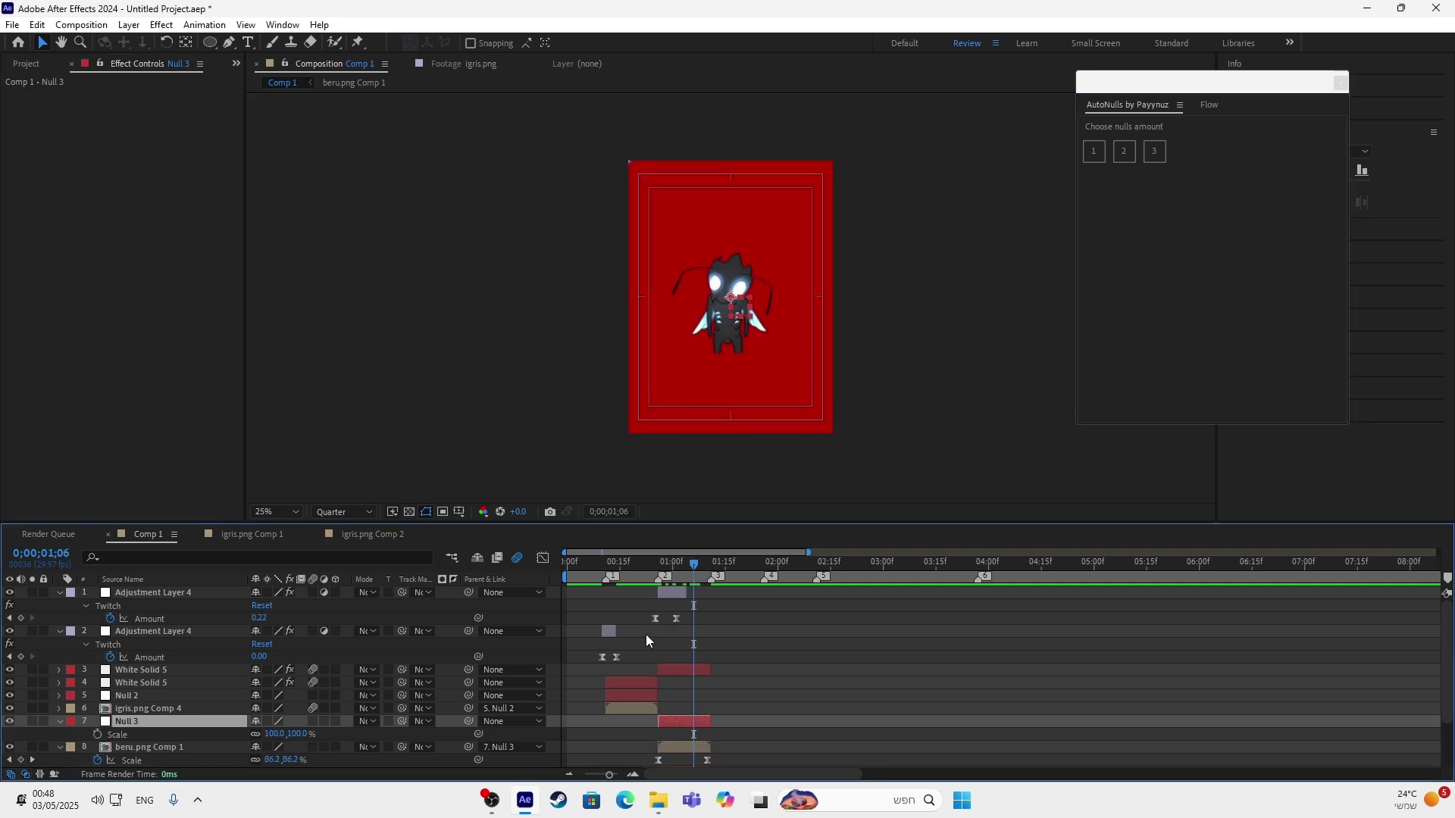
{"action": "left_click", "coordinate": [97, 734]}
{"action": "left_click_drag", "start_coordinate": [693, 566], "coordinate": [715, 568]}
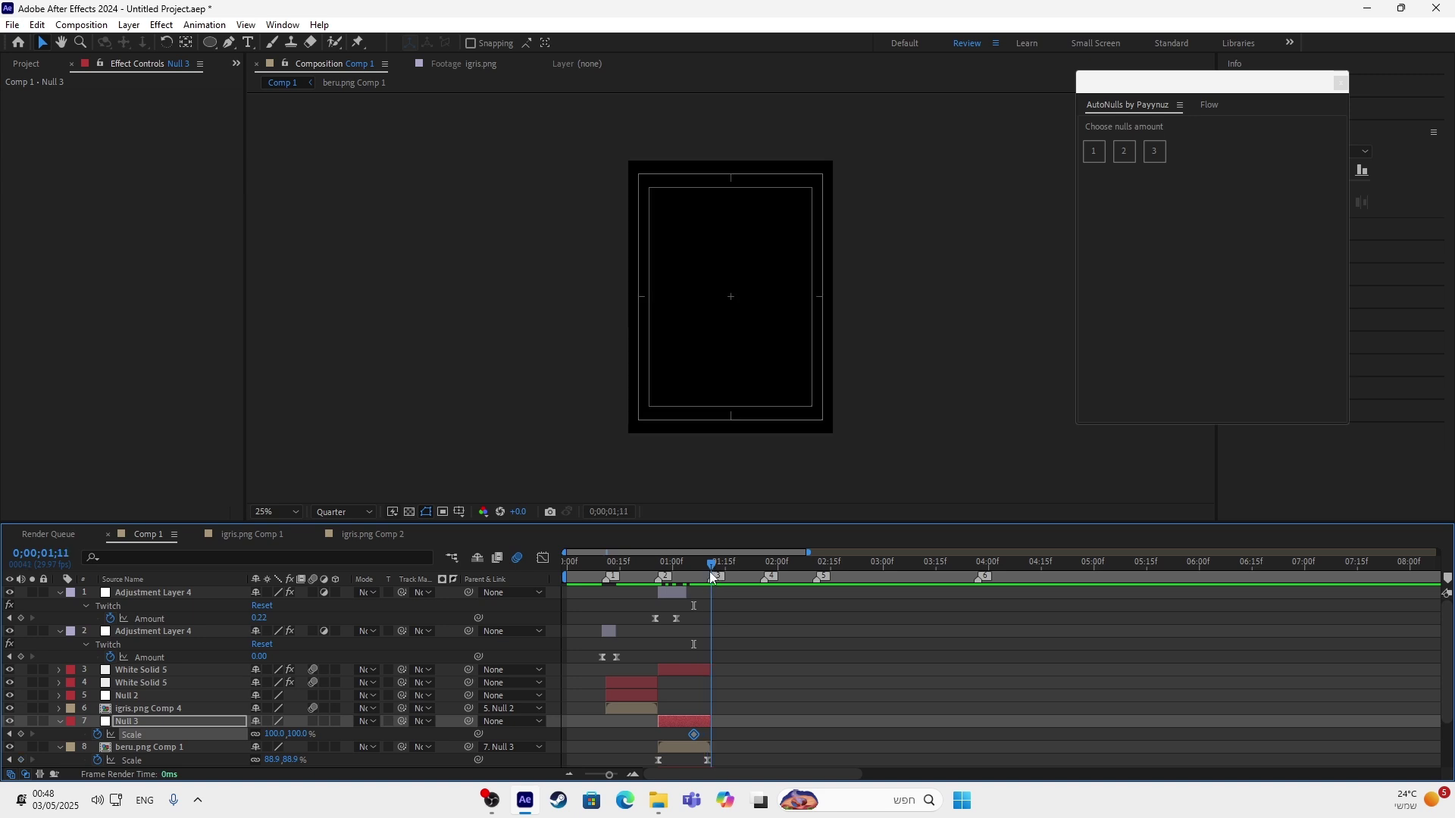
{"action": "left_click", "coordinate": [274, 734]}
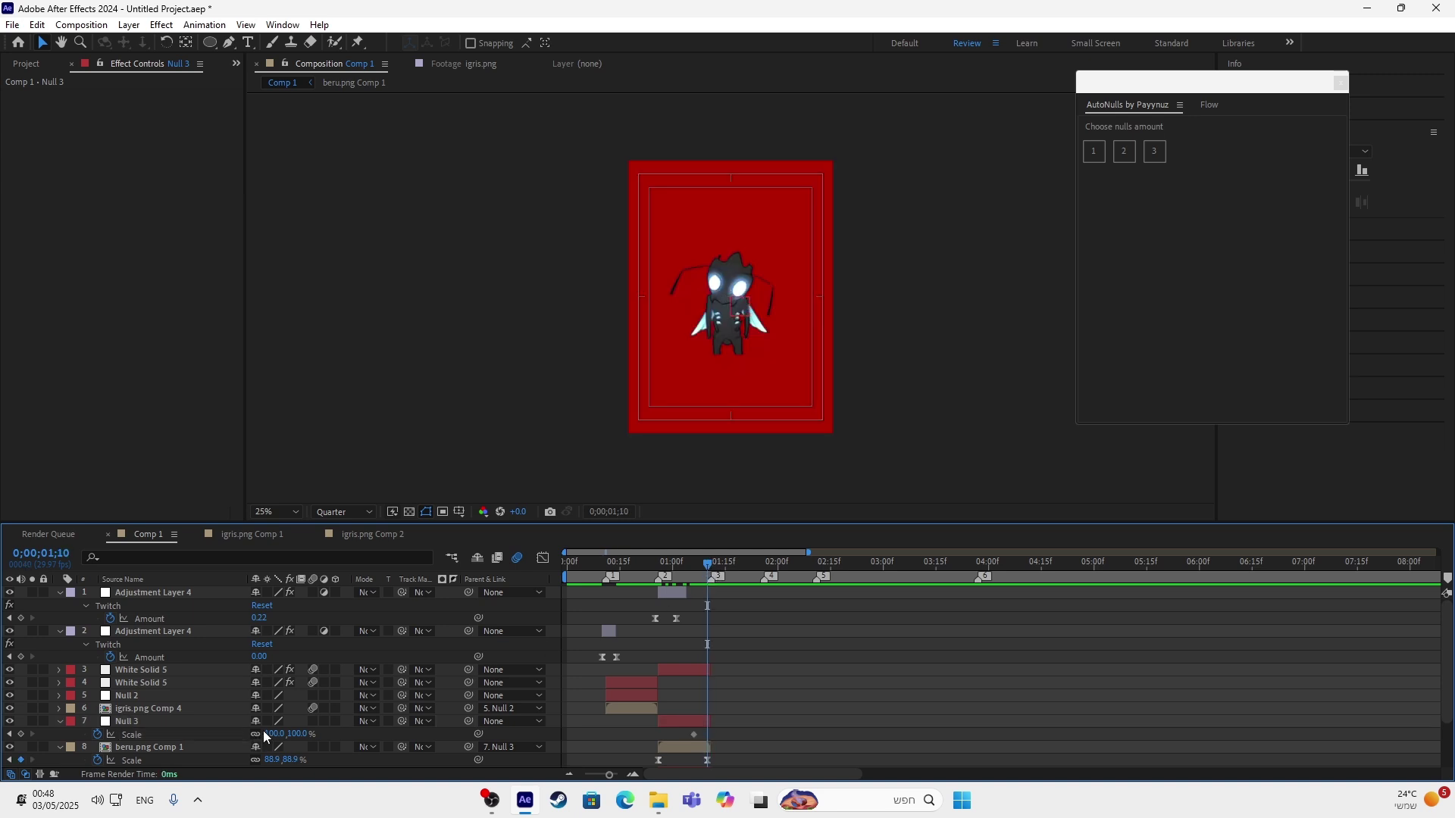
{"action": "type", "text": "70"}
{"action": "key", "text": "Return"}
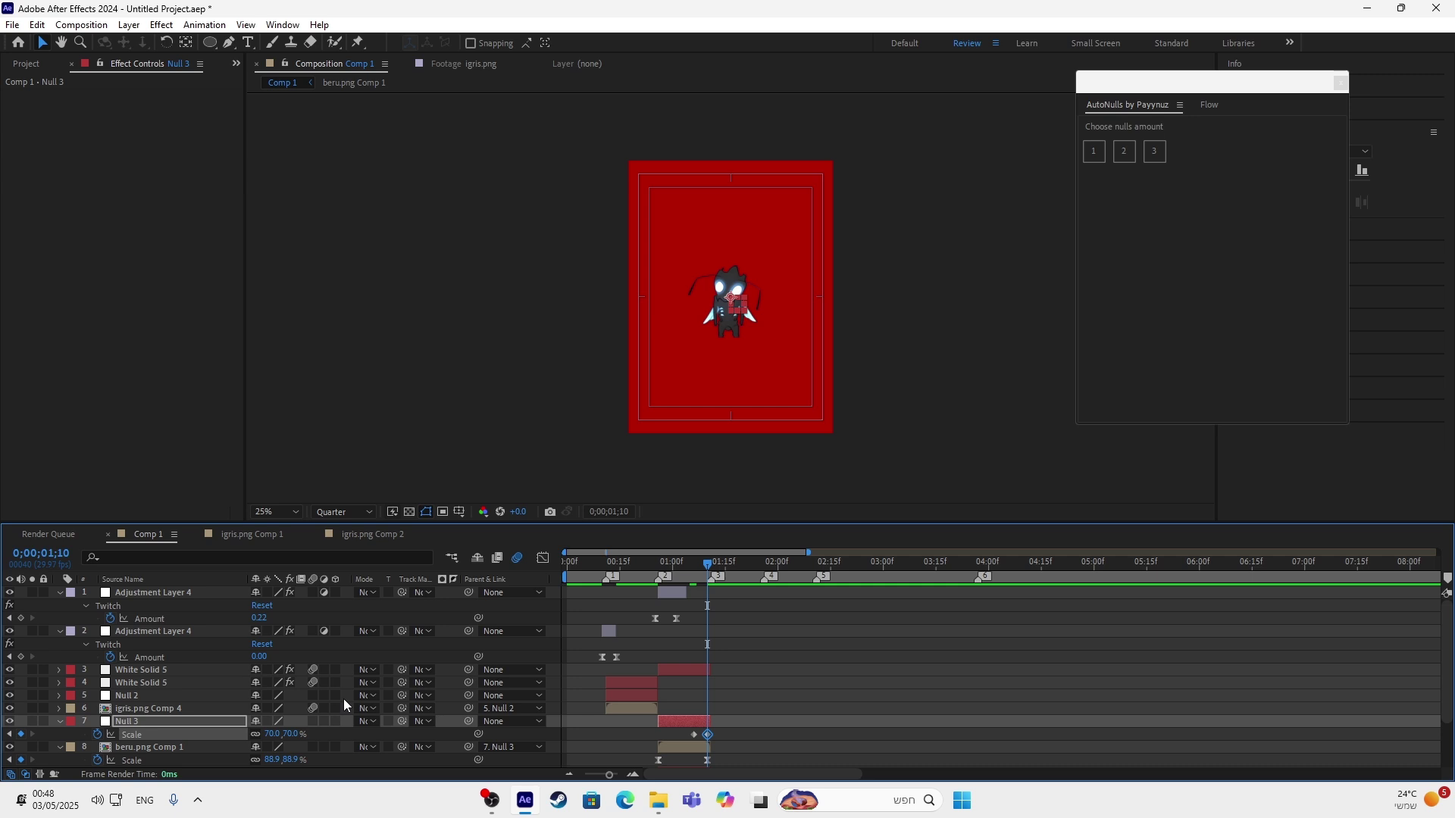
Apply the Flow "in" ease to both of the beru null's Scale keyframes and preview the intro.
{"action": "left_click_drag", "start_coordinate": [720, 732], "coordinate": [663, 741]}
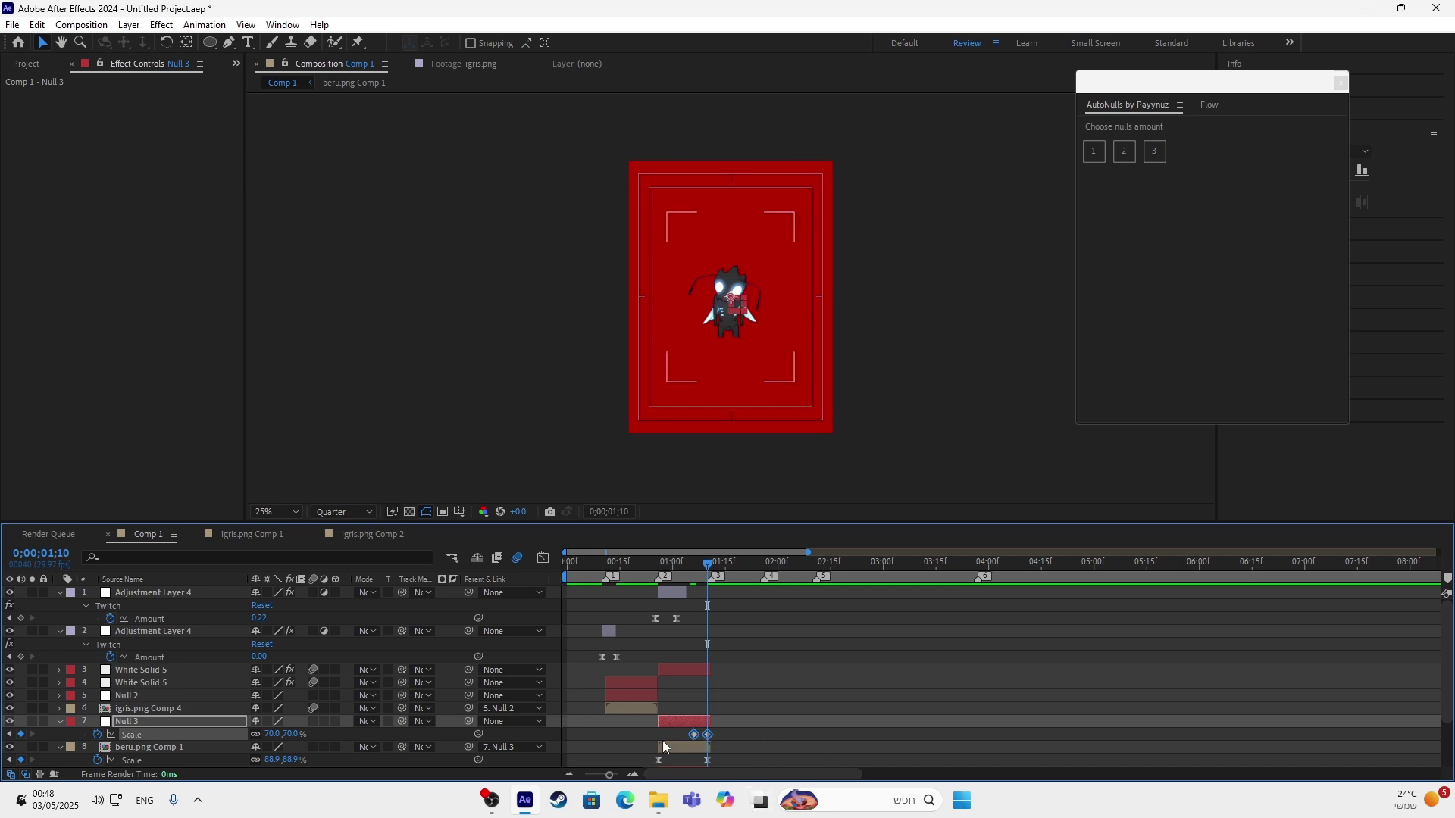
{"action": "left_click", "coordinate": [1209, 105]}
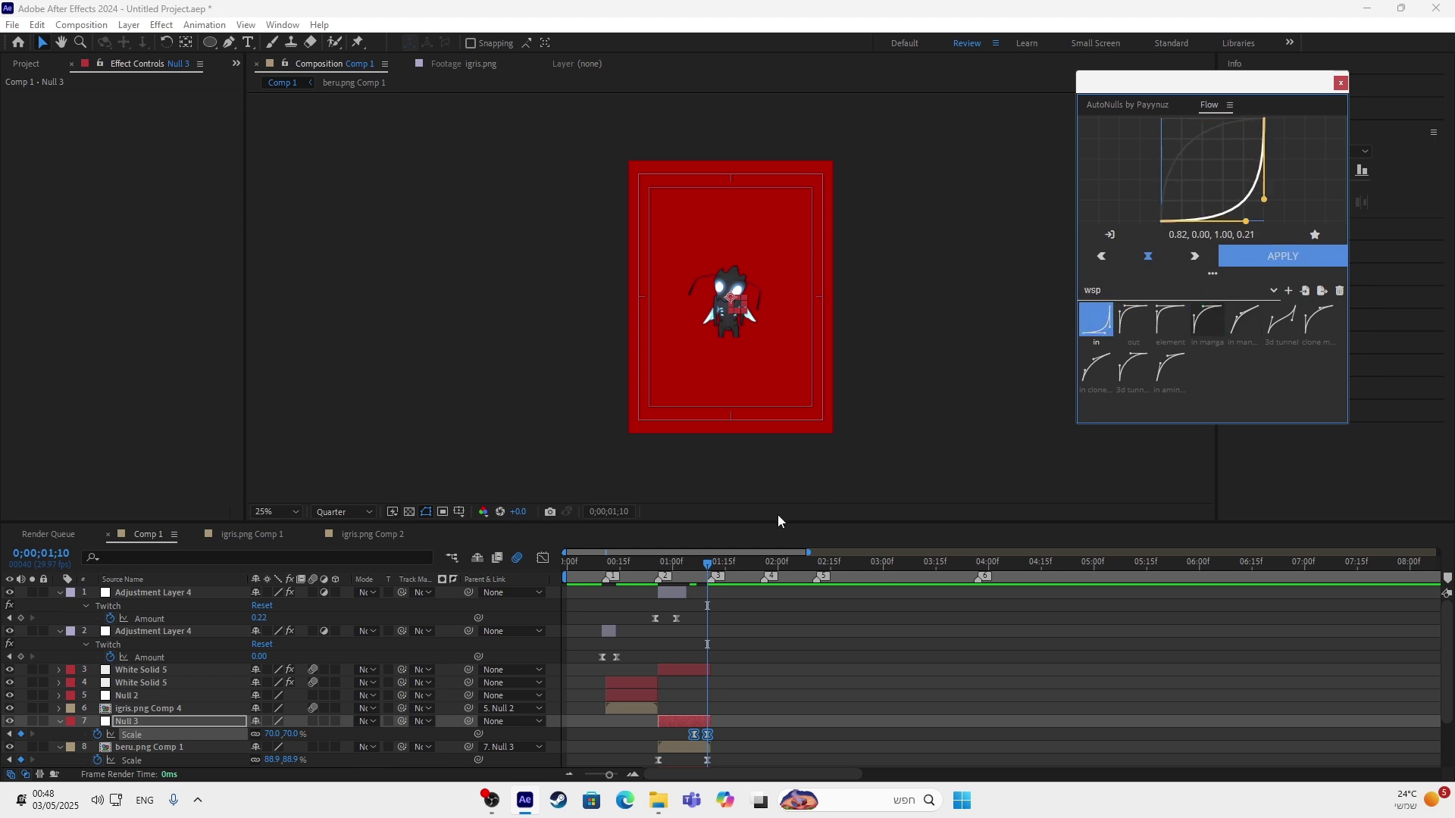
{"action": "left_click_drag", "start_coordinate": [706, 578], "coordinate": [599, 615]}
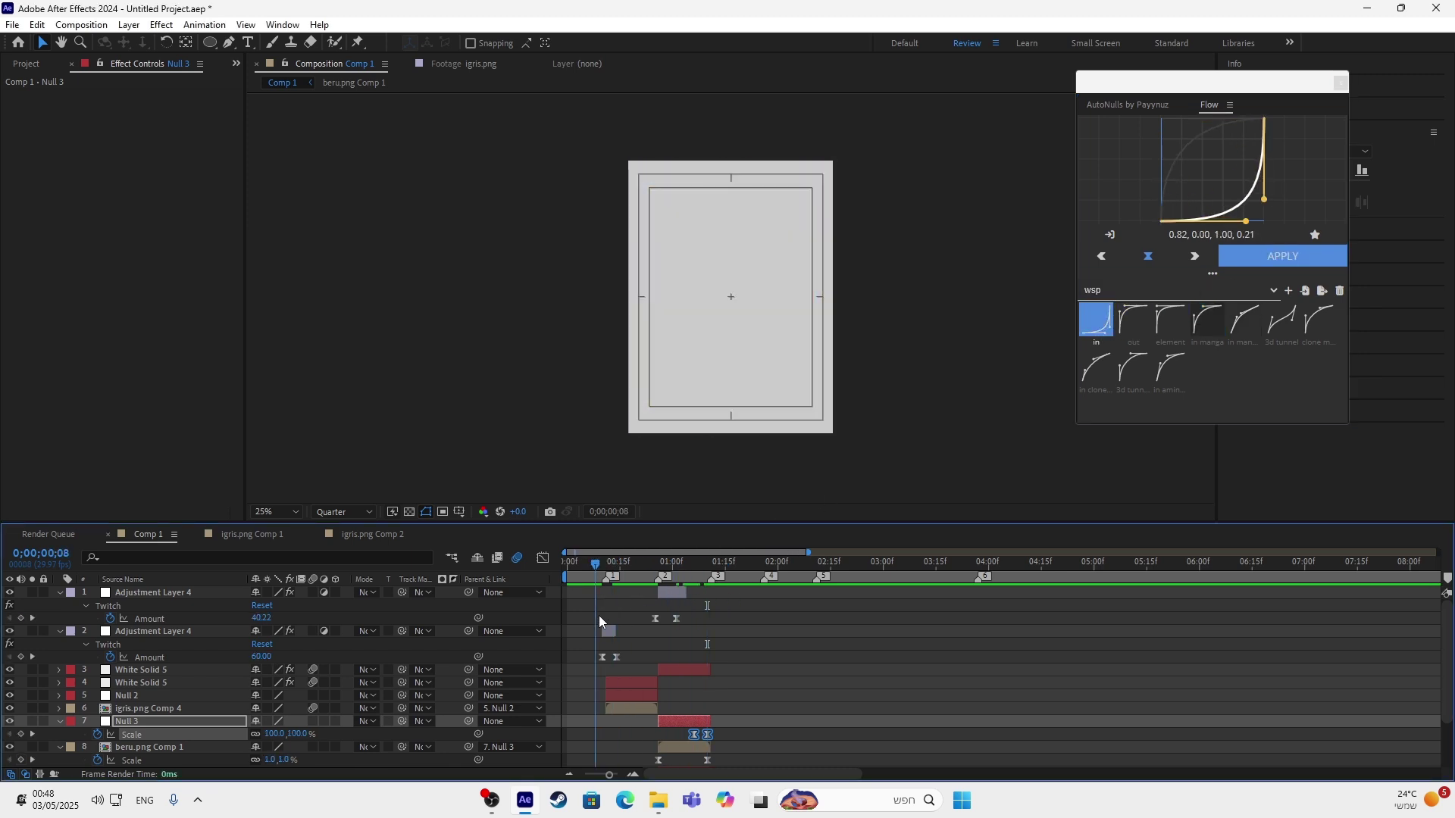
{"action": "key", "text": "space"}
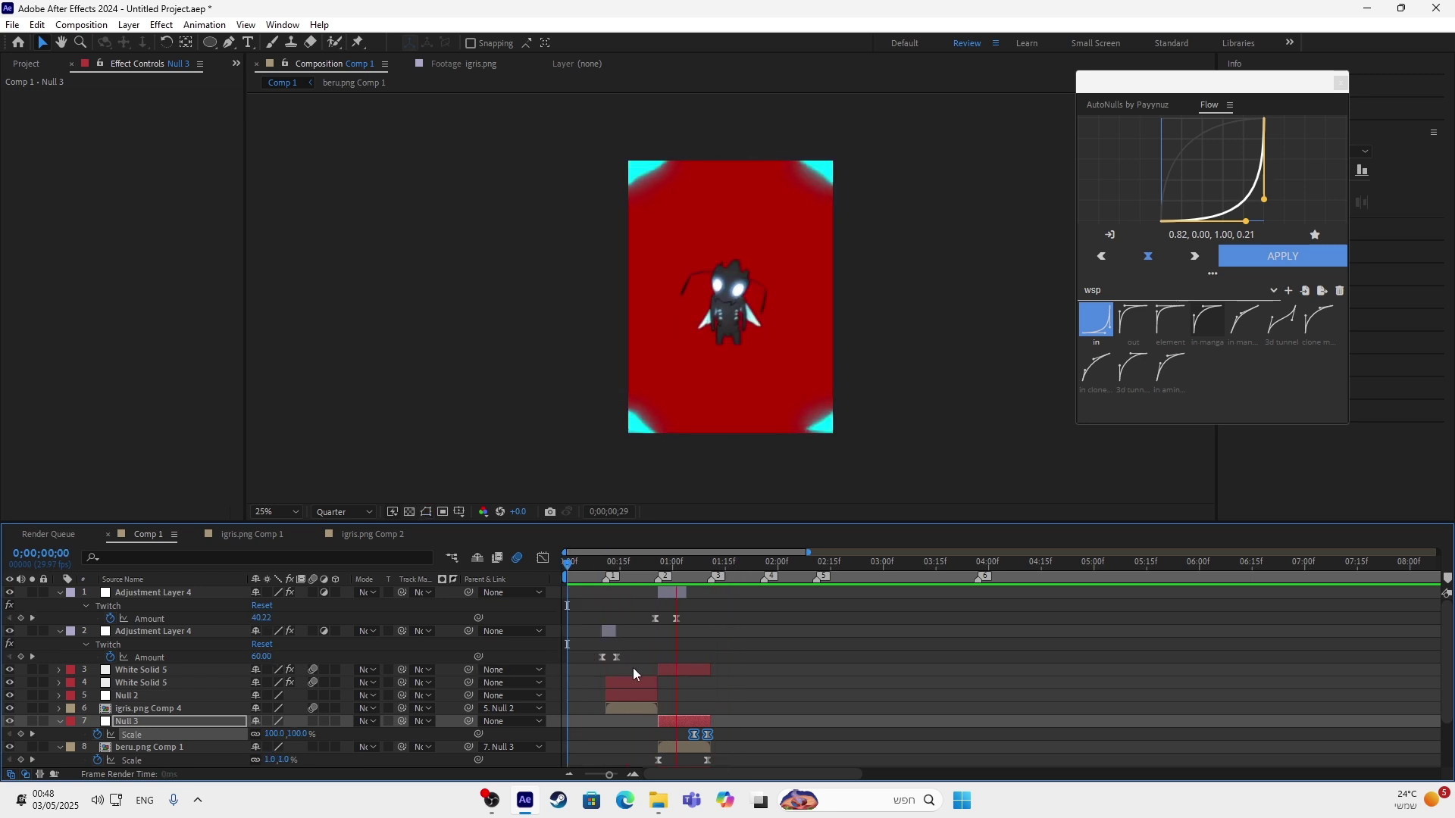
{"action": "left_click_drag", "start_coordinate": [720, 565], "coordinate": [631, 681]}
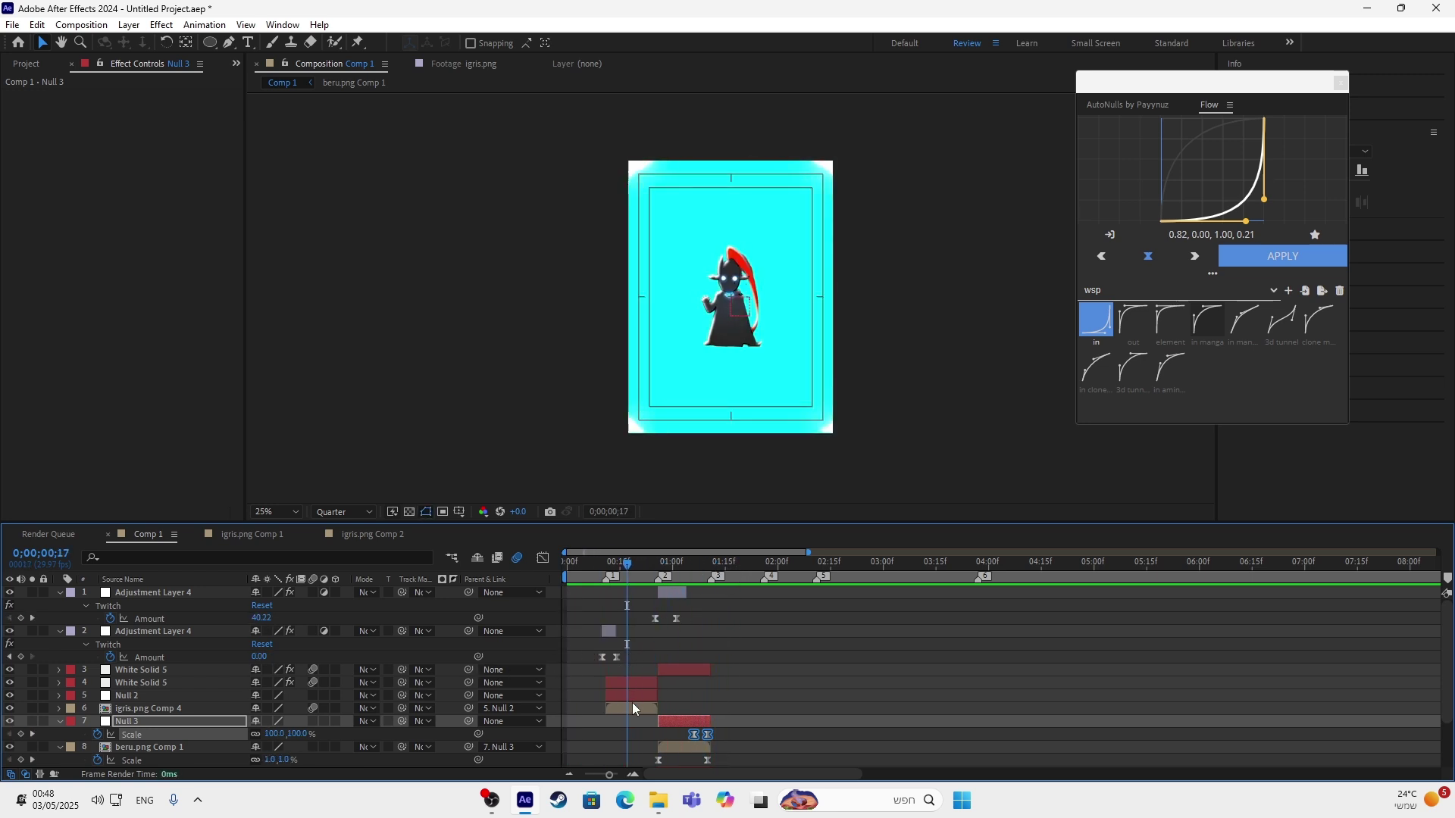
{"action": "double_click", "coordinate": [637, 699]}
{"action": "left_click", "coordinate": [638, 708]}
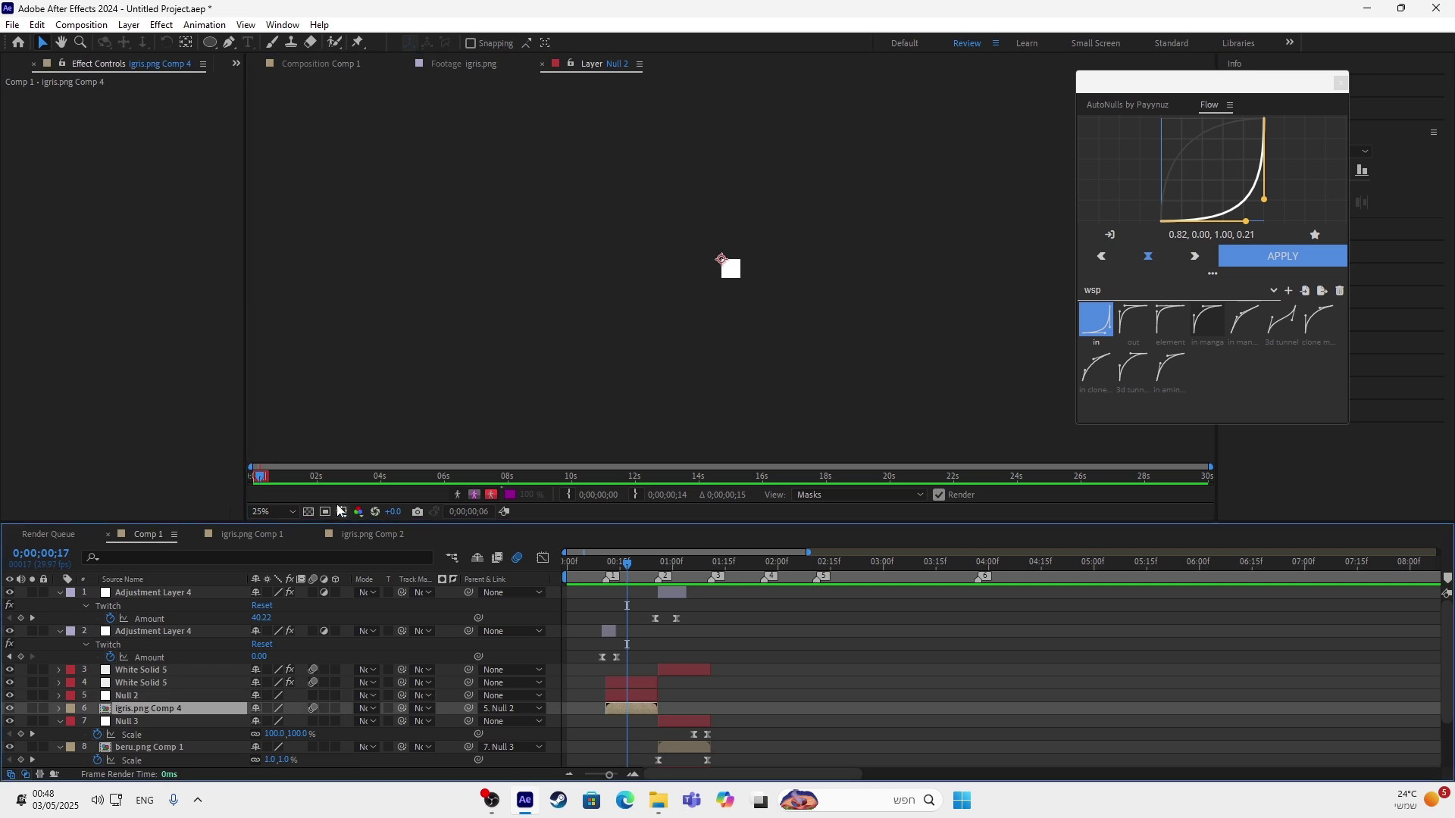
{"action": "left_click", "coordinate": [324, 65]}
Collapse the keyframed properties of both adjustment layers and preview the intro several times from the beginning.
{"action": "key", "text": "Home"}
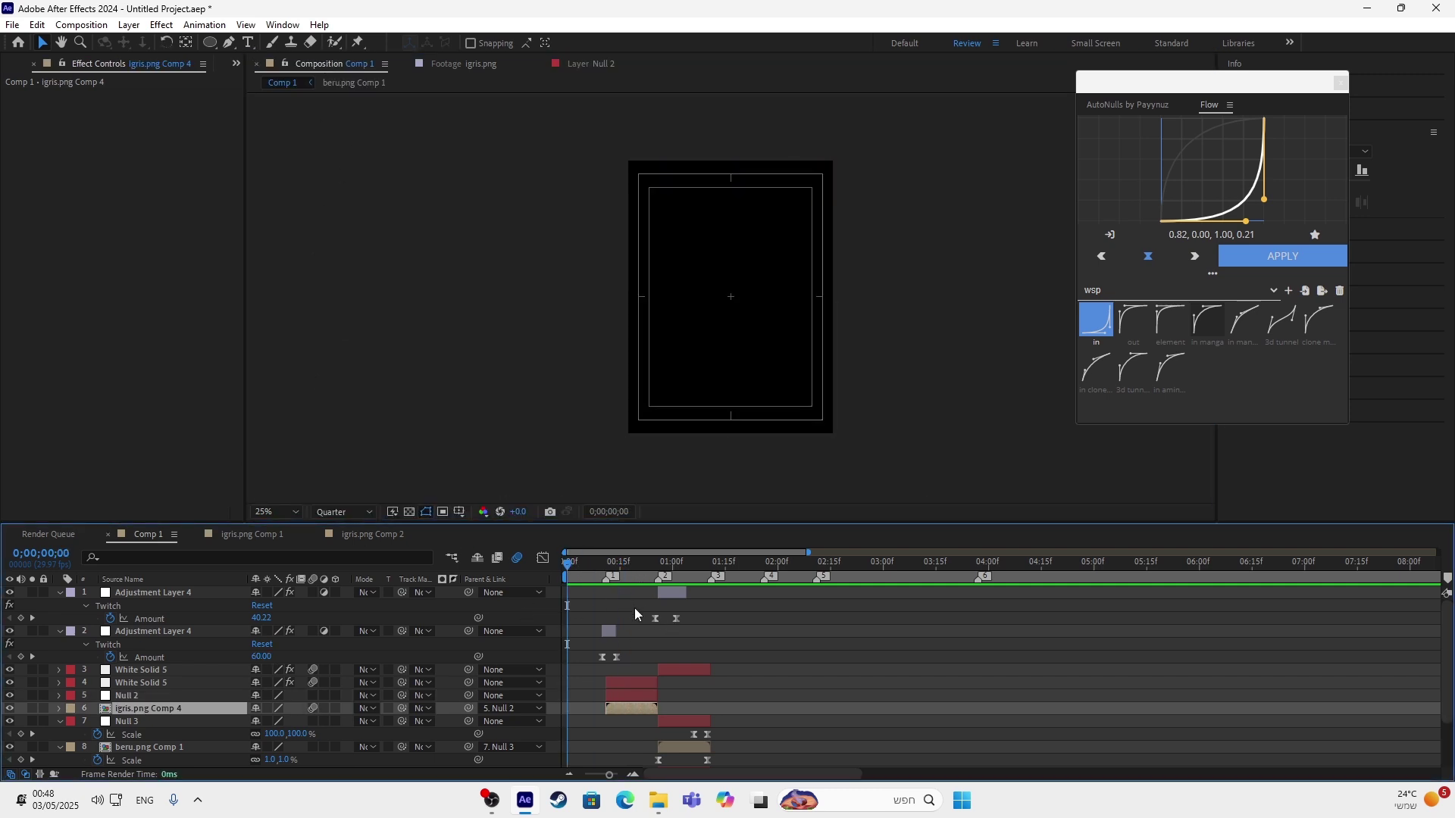
{"action": "left_click", "coordinate": [607, 631]}
{"action": "key", "text": "u"}
{"action": "left_click", "coordinate": [679, 589]}
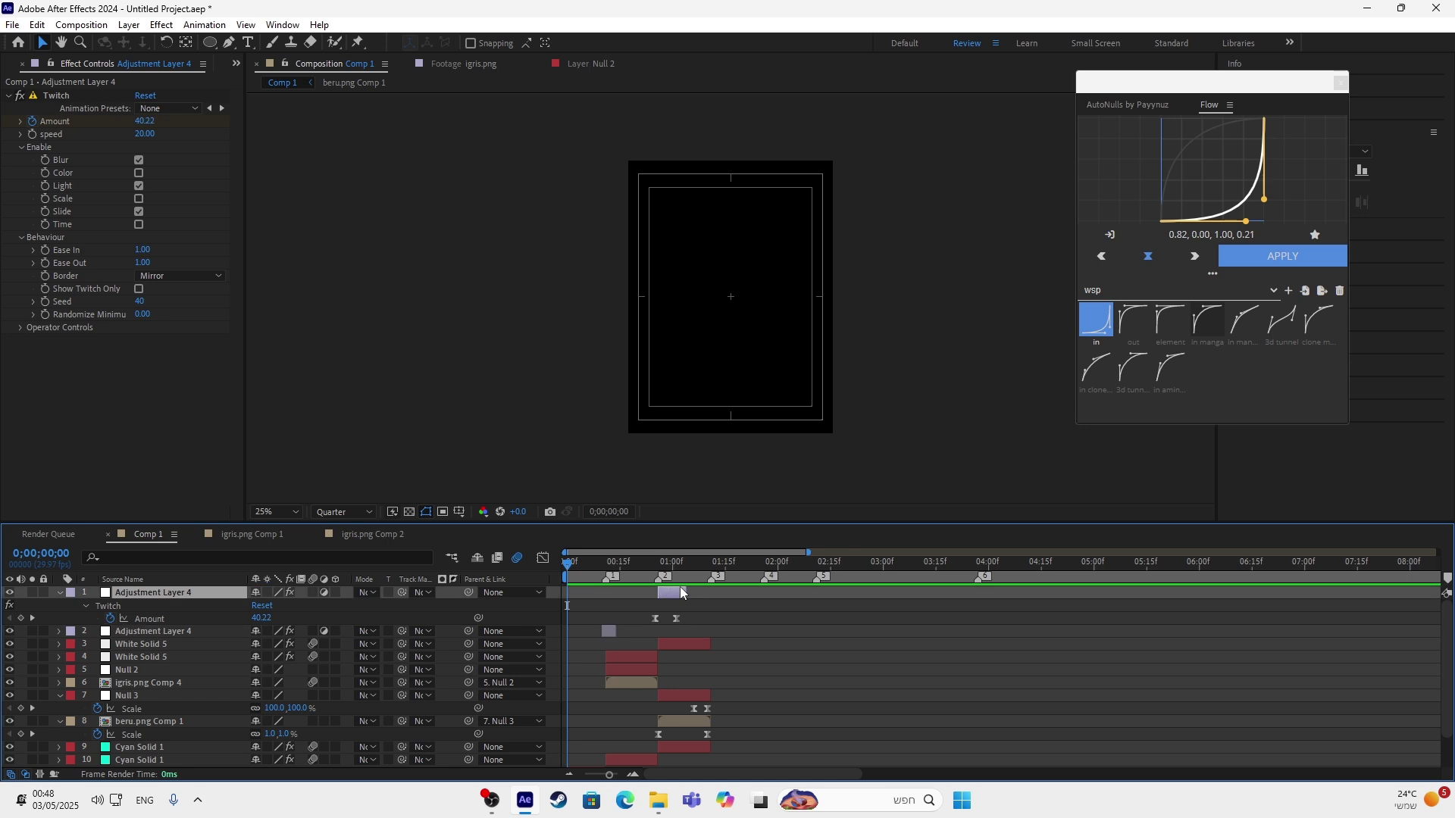
{"action": "key", "text": "u"}
{"action": "key", "text": "space"}
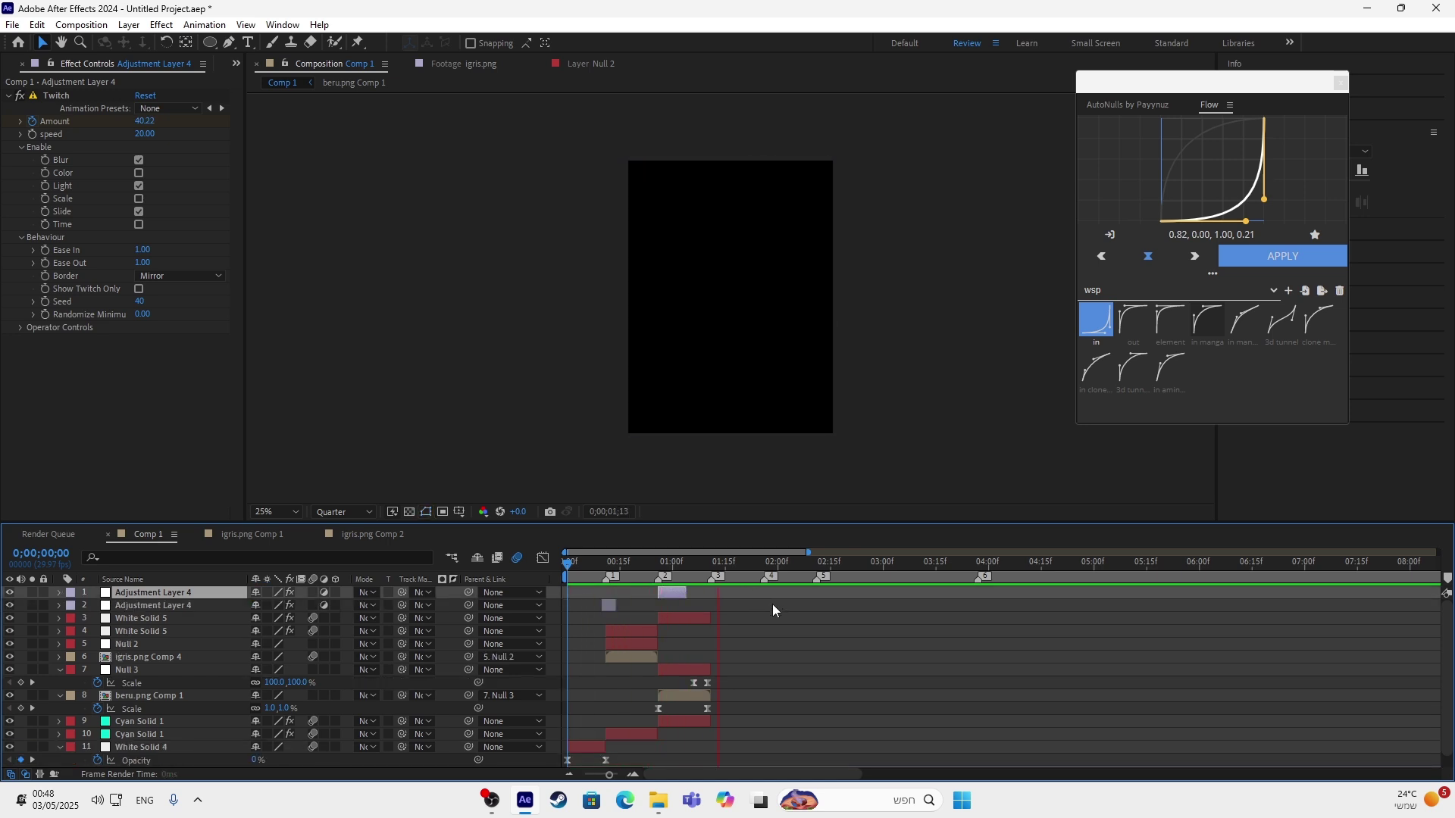
{"action": "left_click_drag", "start_coordinate": [740, 580], "coordinate": [634, 617]}
{"action": "key", "text": "space"}
{"action": "left_click_drag", "start_coordinate": [768, 570], "coordinate": [334, 620]}
{"action": "key", "text": "space"}
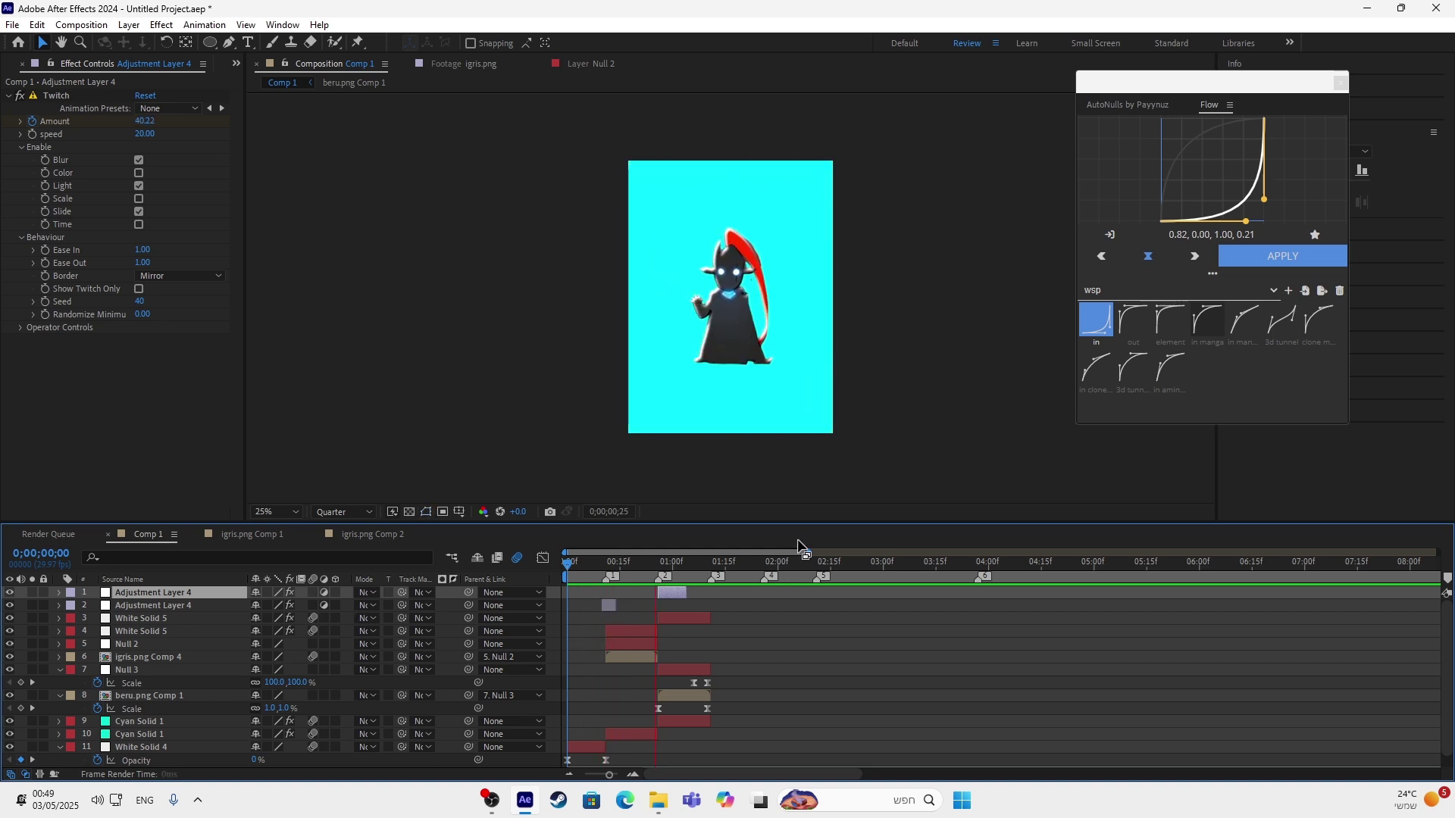
Replace the beru transition's adjustment layer with a duplicate of the igris one, placed at the second marker, and preview it.
{"action": "left_click_drag", "start_coordinate": [779, 556], "coordinate": [606, 706]}
{"action": "key", "text": "Delete"}
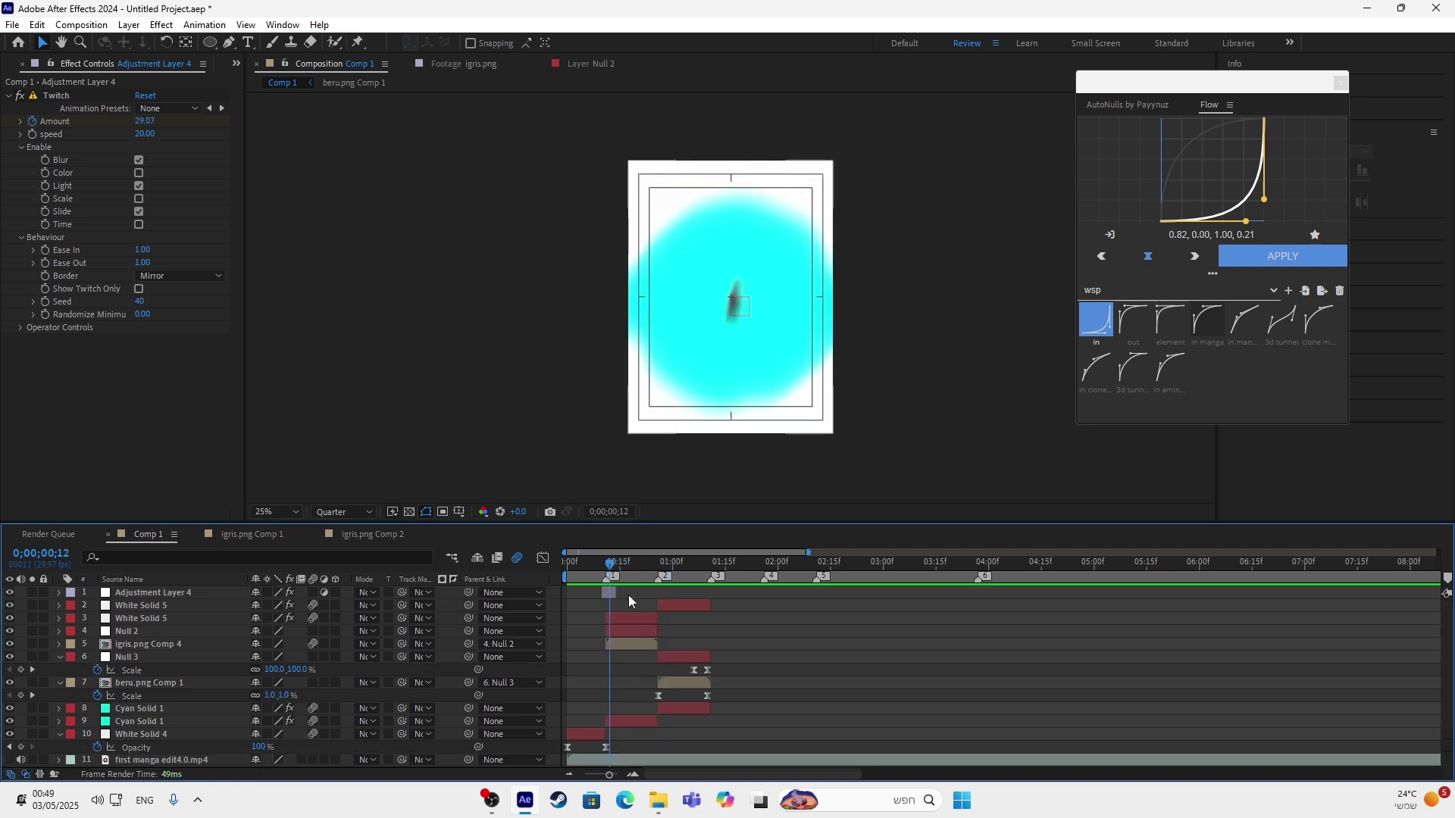
{"action": "key", "text": "ctrl+z"}
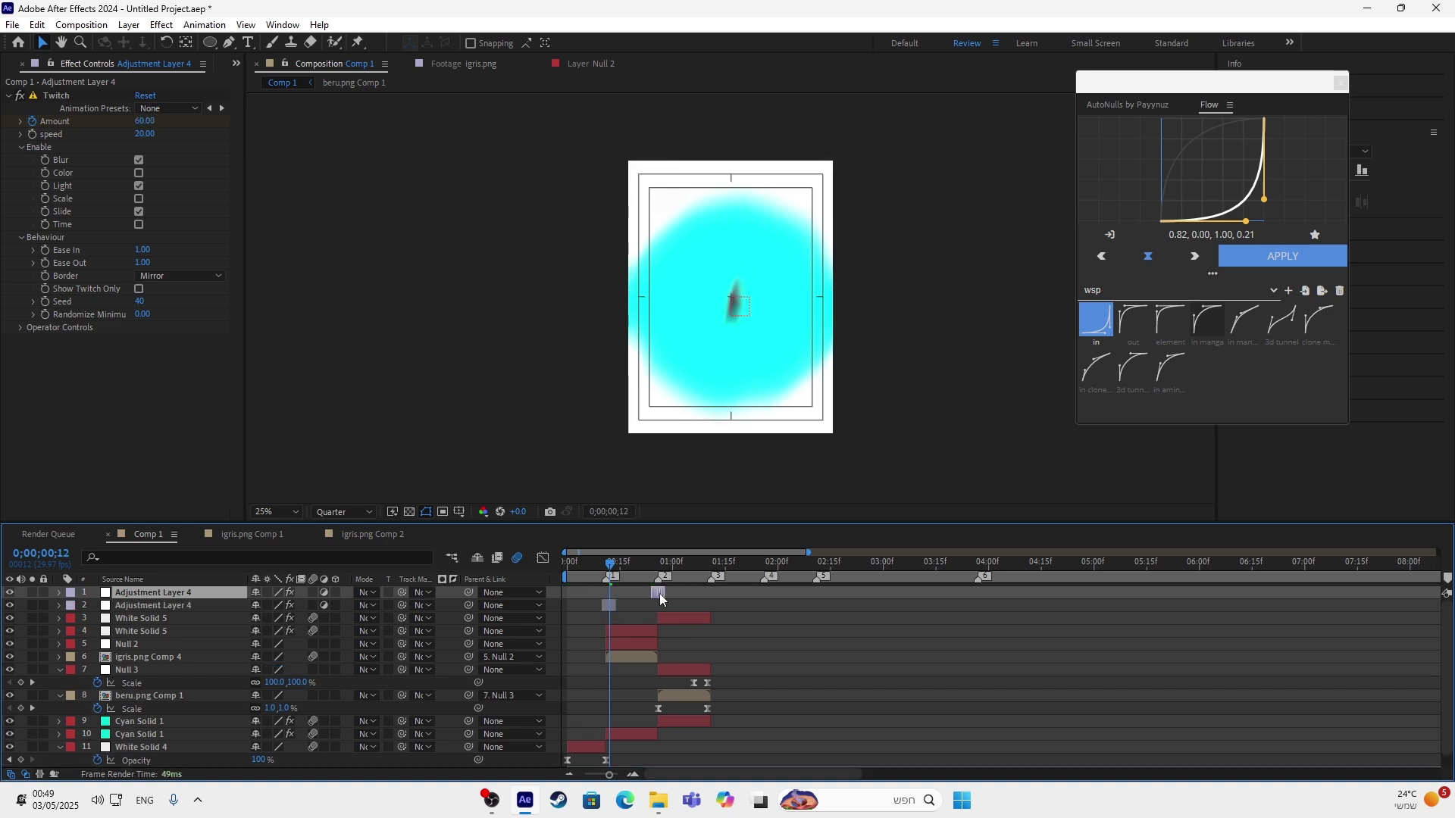
{"action": "key", "text": "space"}
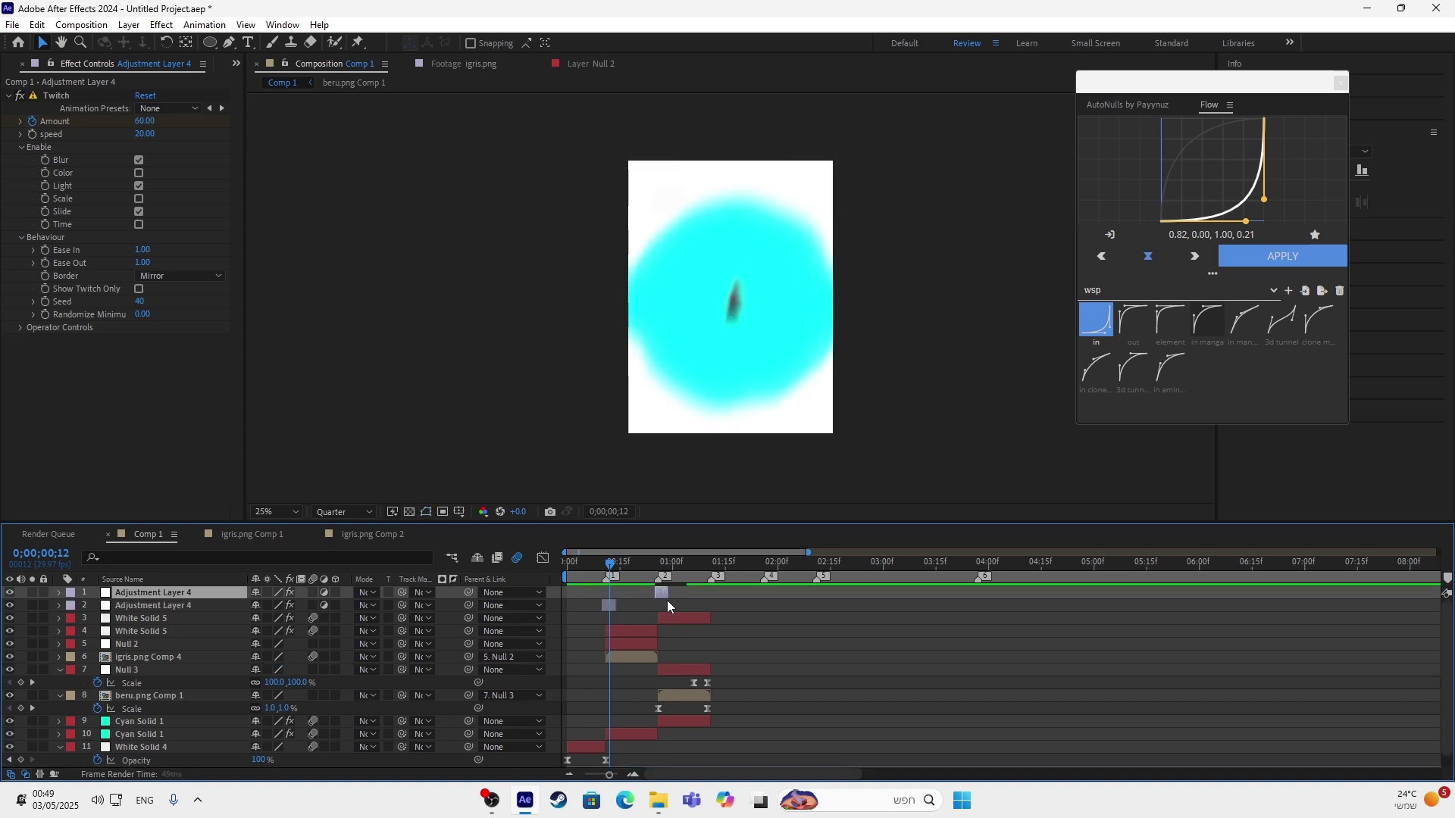
{"action": "left_click_drag", "start_coordinate": [690, 562], "coordinate": [644, 614]}
Enable motion blur on the layers from the top adjustment layer down to beru.png Comp 1 and preview from the start.
{"action": "left_click_drag", "start_coordinate": [314, 595], "coordinate": [313, 700]}
{"action": "key", "text": "Home"}
{"action": "key", "text": "space"}
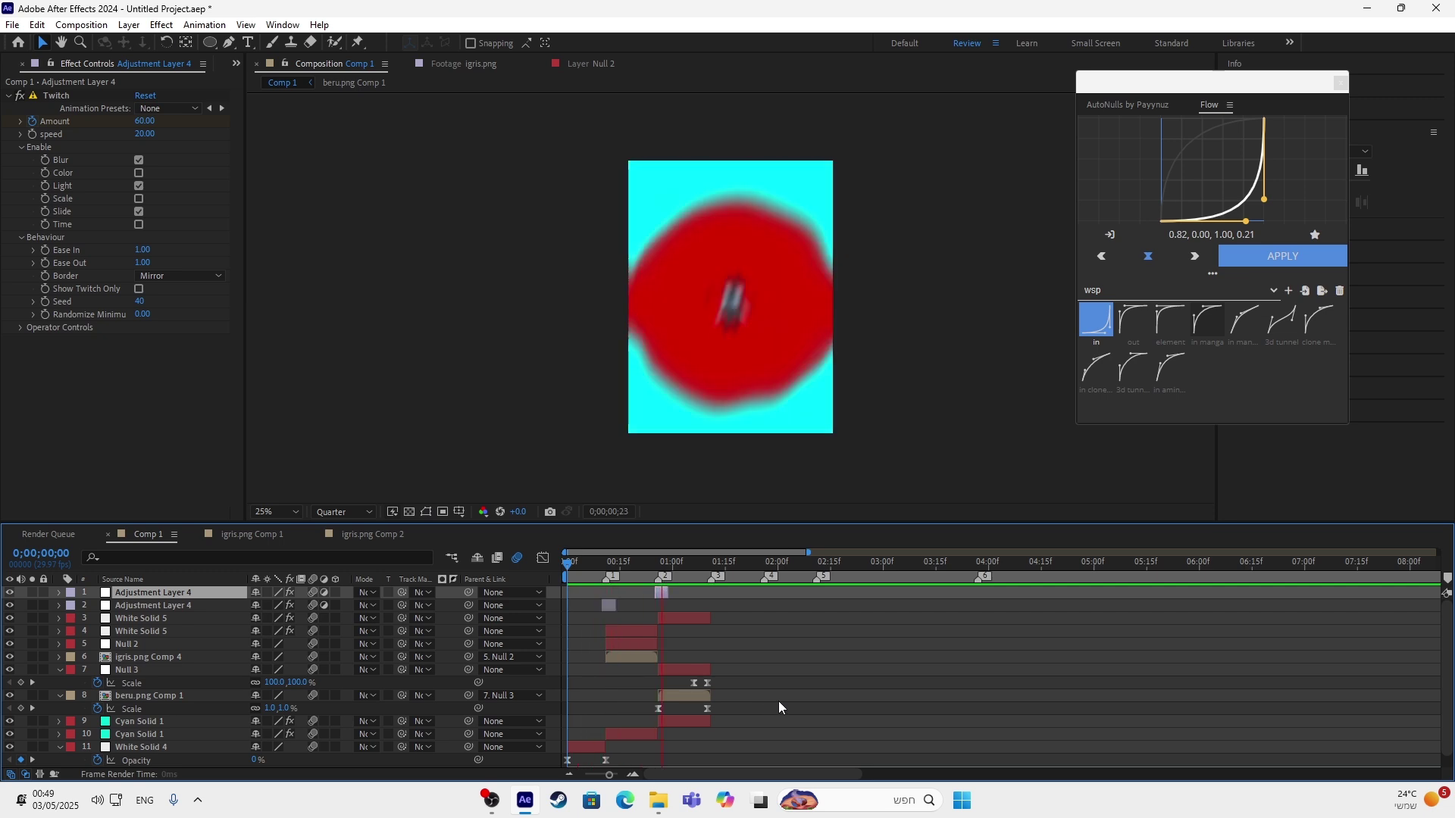
Add a composition marker near the third marker and preview the intro again.
{"action": "key", "text": "KP_Multiply"}
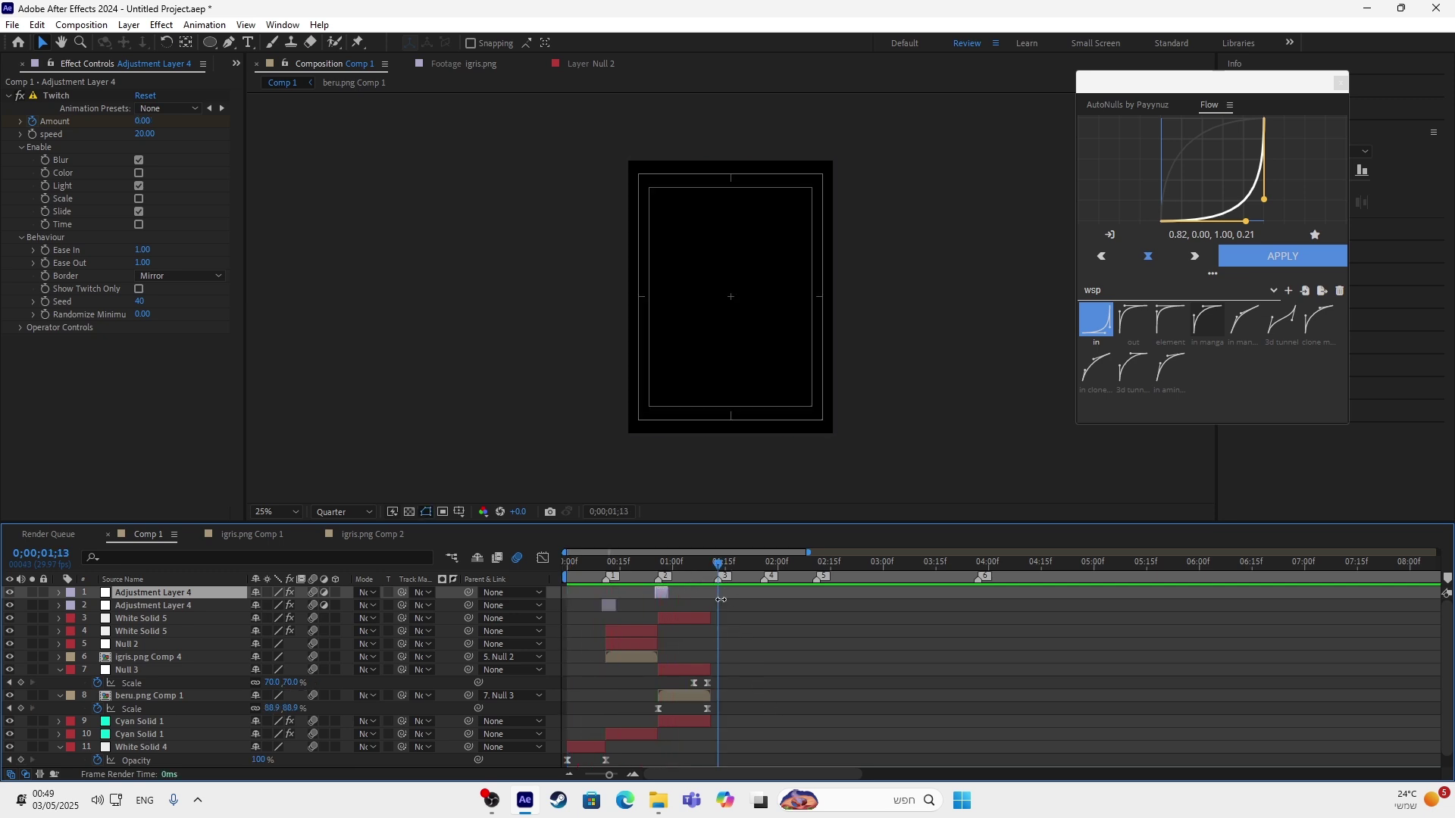
{"action": "left_click_drag", "start_coordinate": [730, 573], "coordinate": [553, 644]}
{"action": "key", "text": "space"}
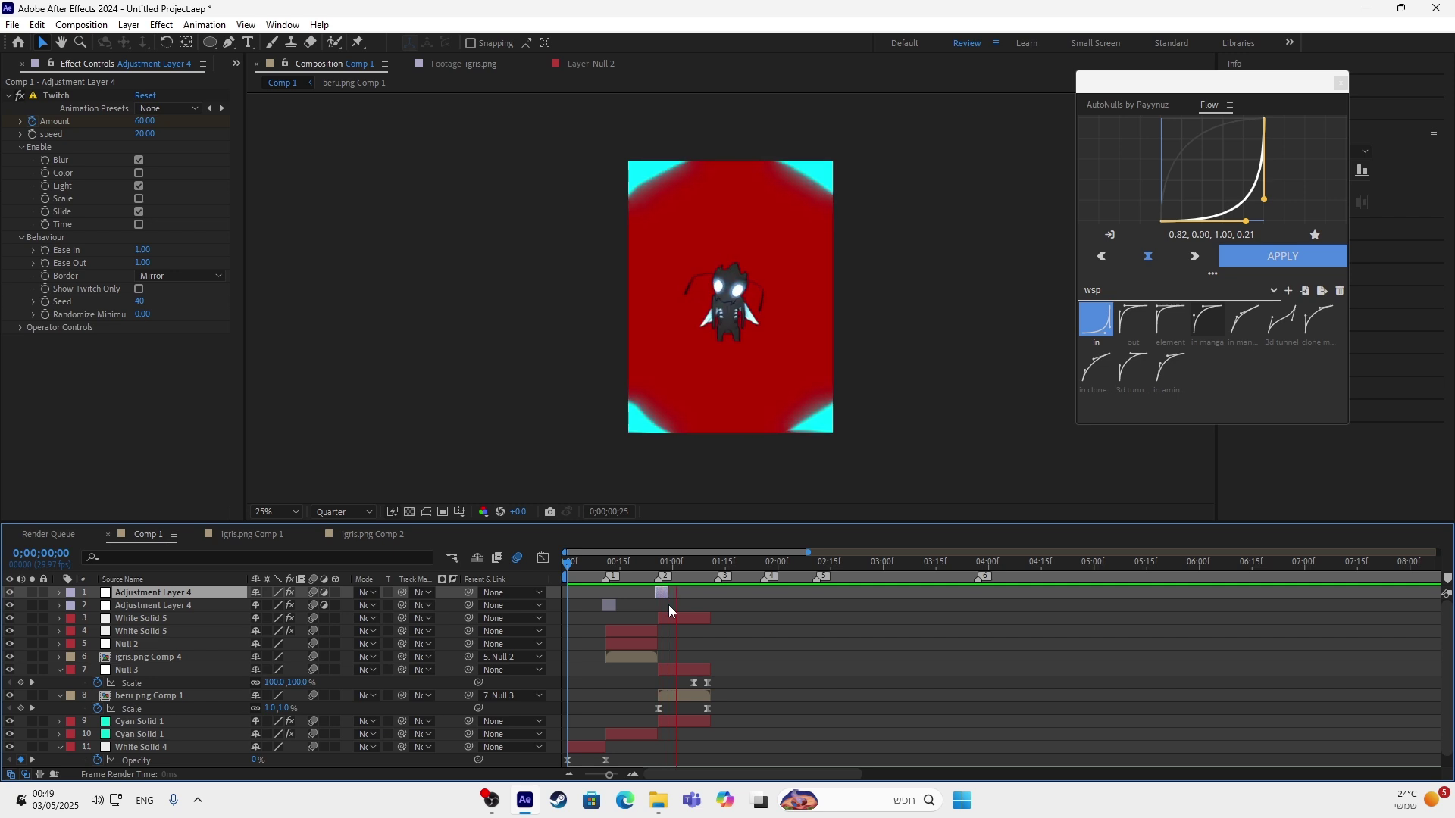
{"action": "left_click_drag", "start_coordinate": [743, 562], "coordinate": [711, 602]}
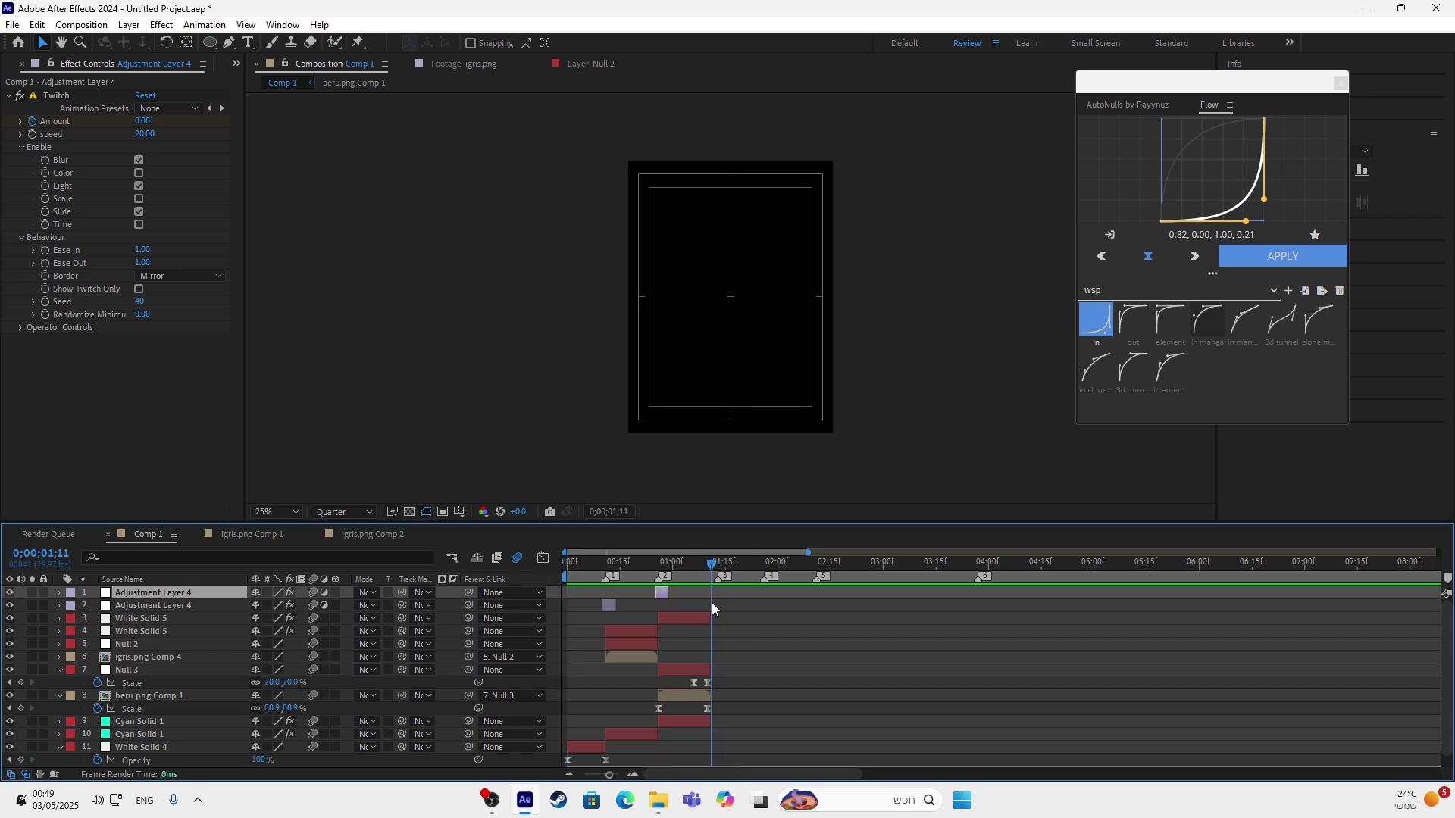
{"action": "left_click", "coordinate": [491, 800]}
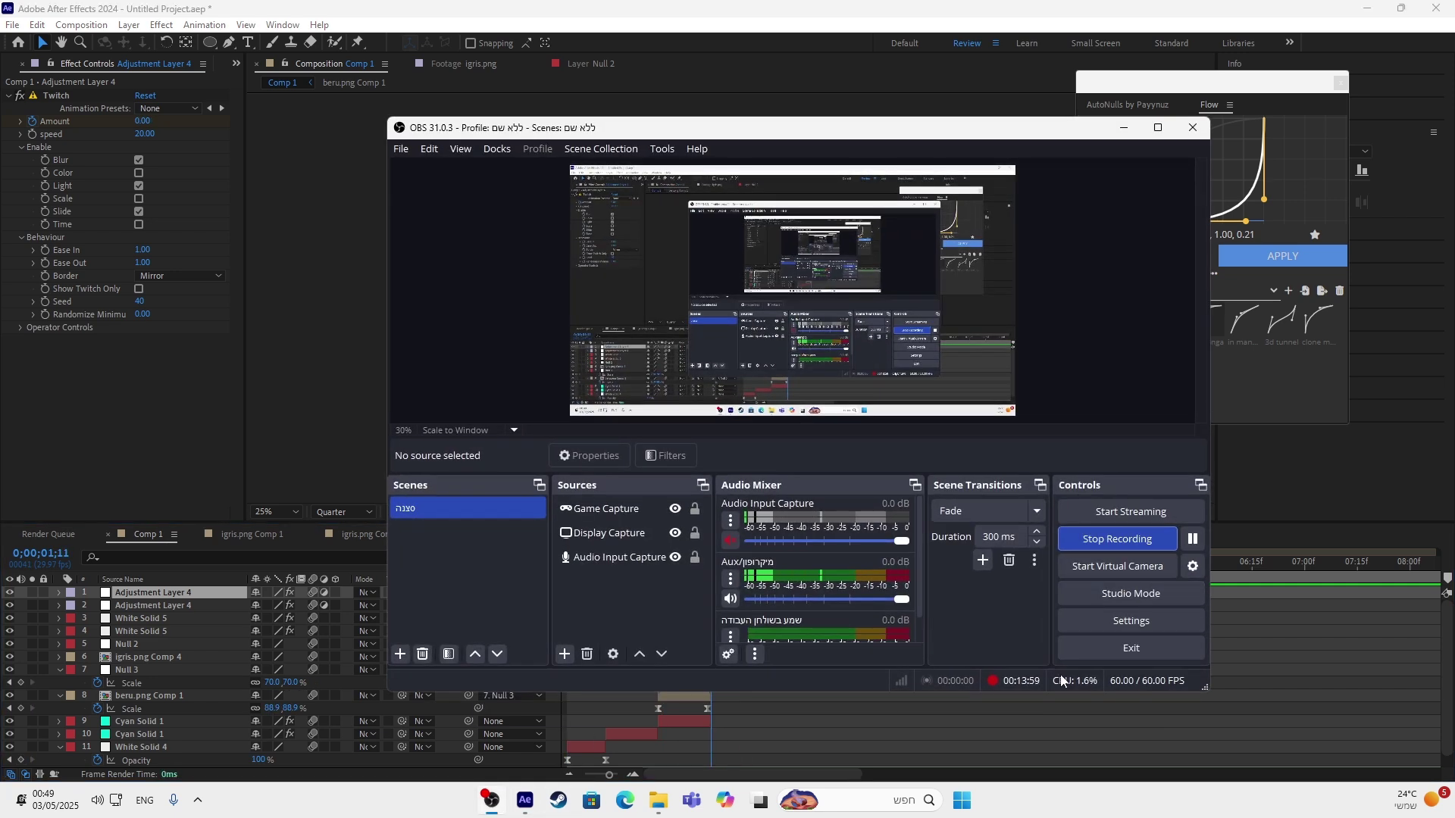
Switch back to After Effects and collapse the keyframed properties of Null 3 and beru.png Comp 1.
{"action": "left_click", "coordinate": [992, 717]}
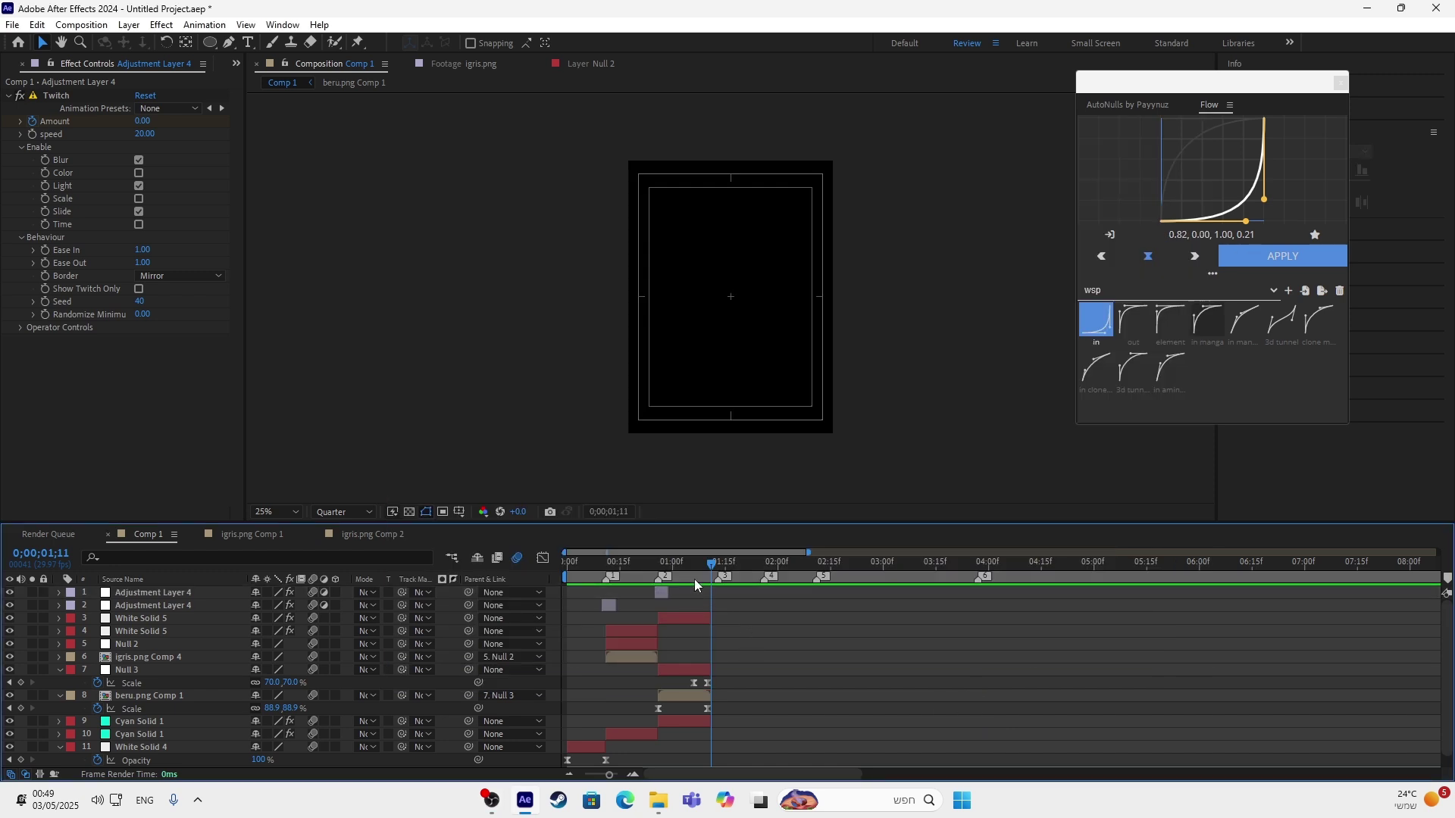
{"action": "left_click_drag", "start_coordinate": [694, 579], "coordinate": [675, 633]}
{"action": "left_click", "coordinate": [693, 617]}
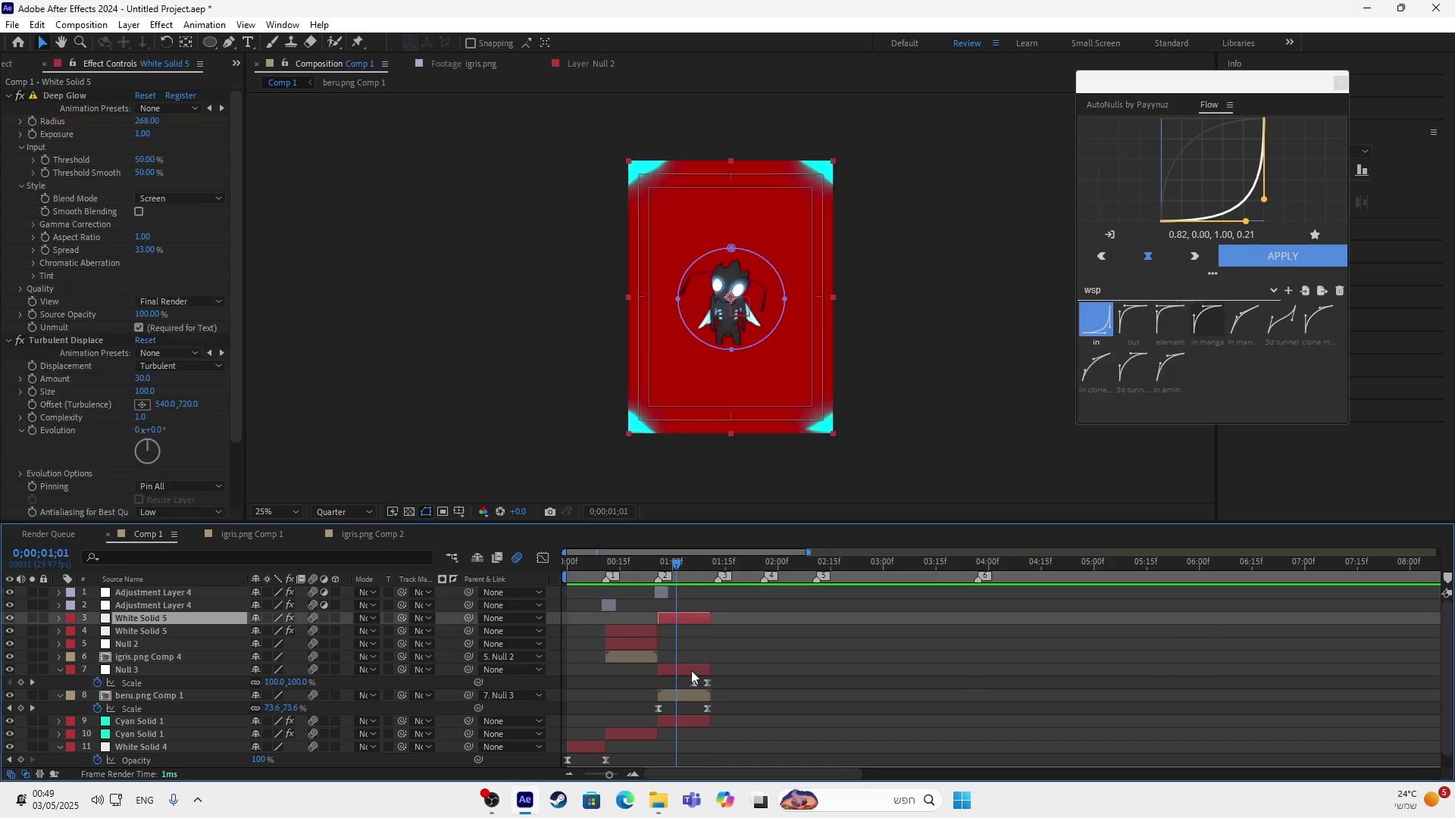
{"action": "left_click", "coordinate": [691, 670]}
{"action": "key", "text": "u"}
{"action": "left_click", "coordinate": [702, 685]}
{"action": "key", "text": "u"}
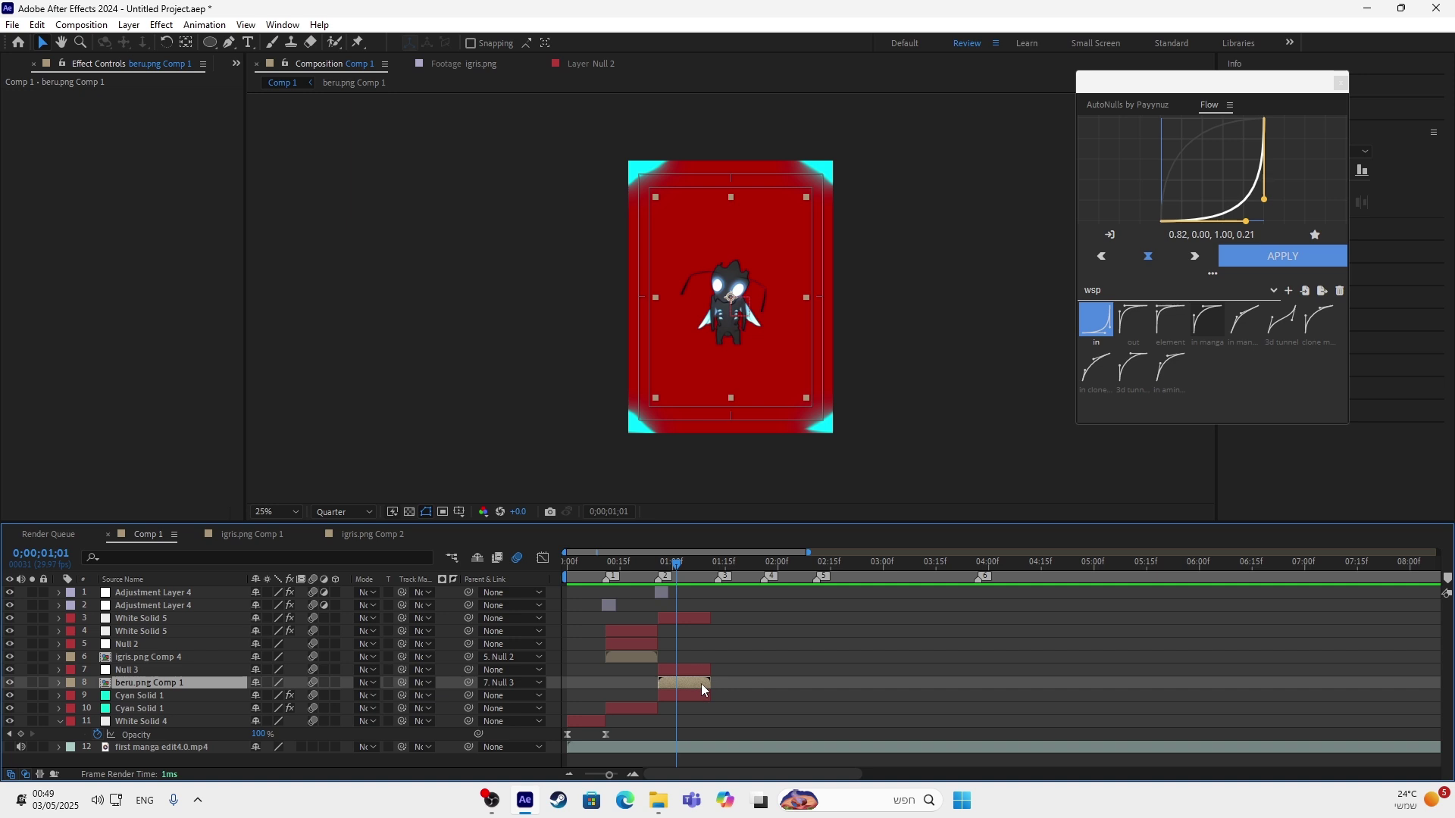
Duplicate the beru section's White Solid 5 and place the copy so it starts at the third marker.
{"action": "left_click", "coordinate": [687, 620]}
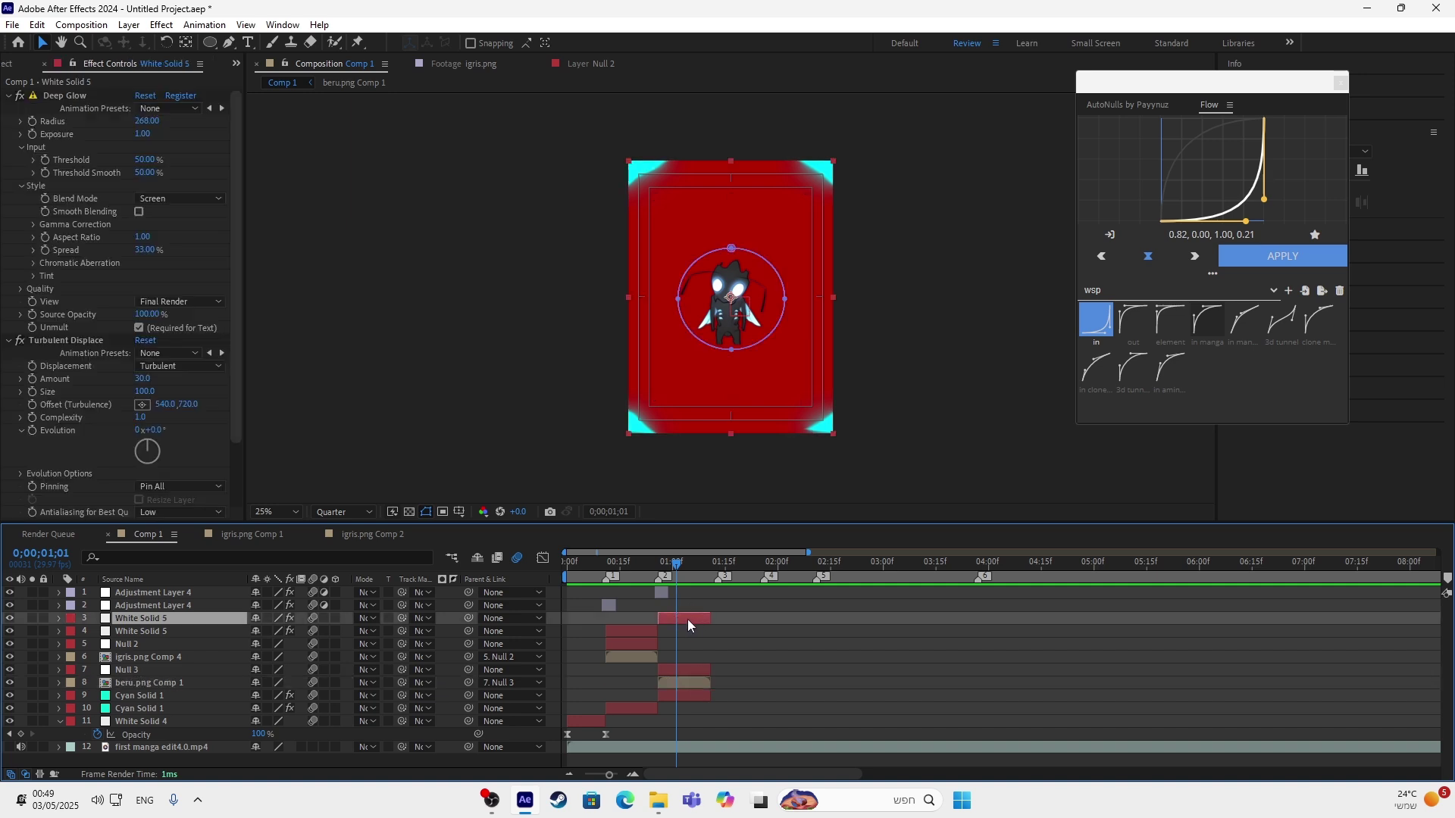
{"action": "key", "text": "ctrl+d"}
{"action": "left_click_drag", "start_coordinate": [690, 614], "coordinate": [738, 625]}
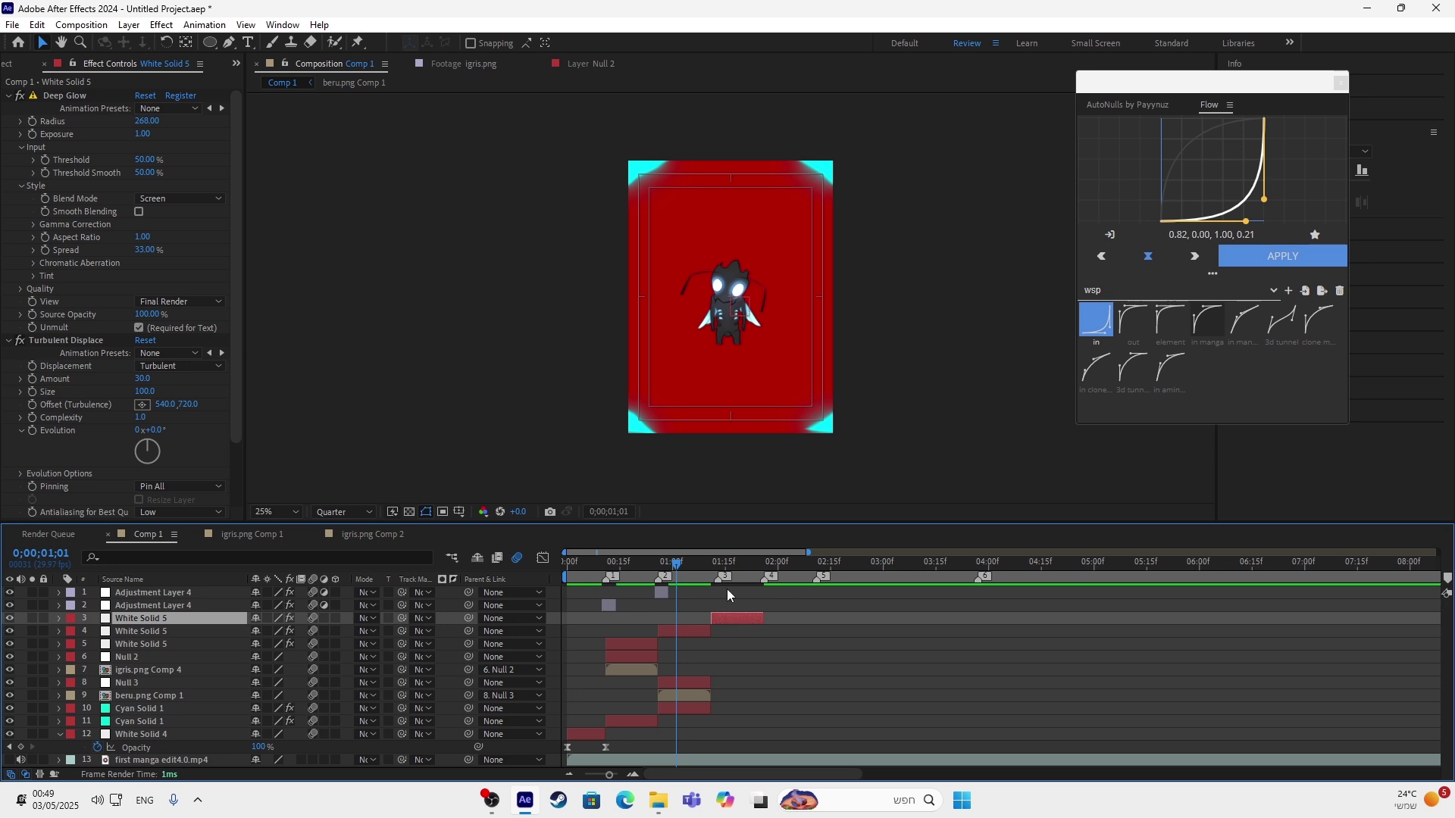
{"action": "left_click_drag", "start_coordinate": [702, 570], "coordinate": [717, 579]}
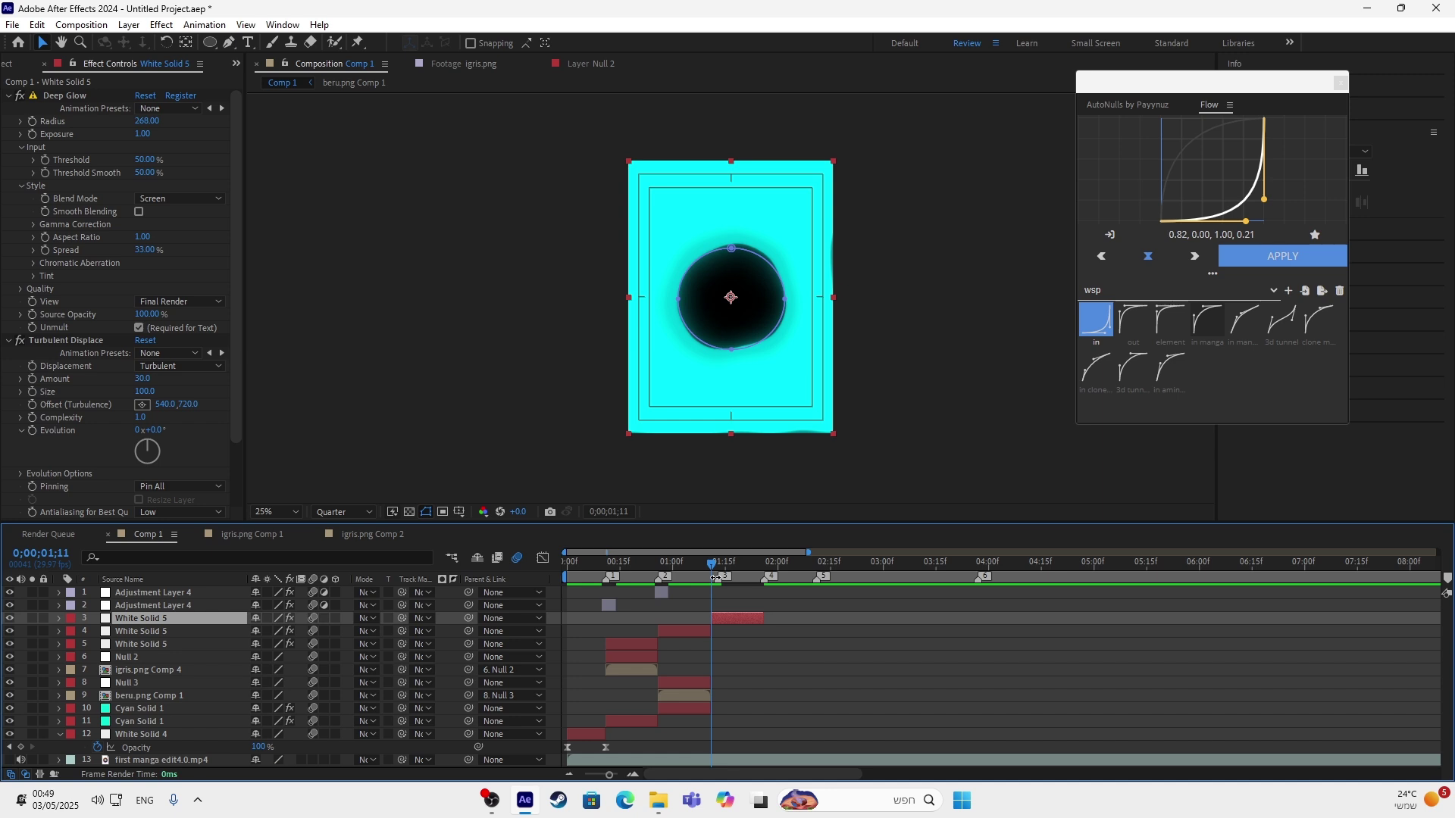
Duplicate the beru section's red-tinted Cyan Solid 1 and start the copy at the third marker.
{"action": "left_click", "coordinate": [696, 710]}
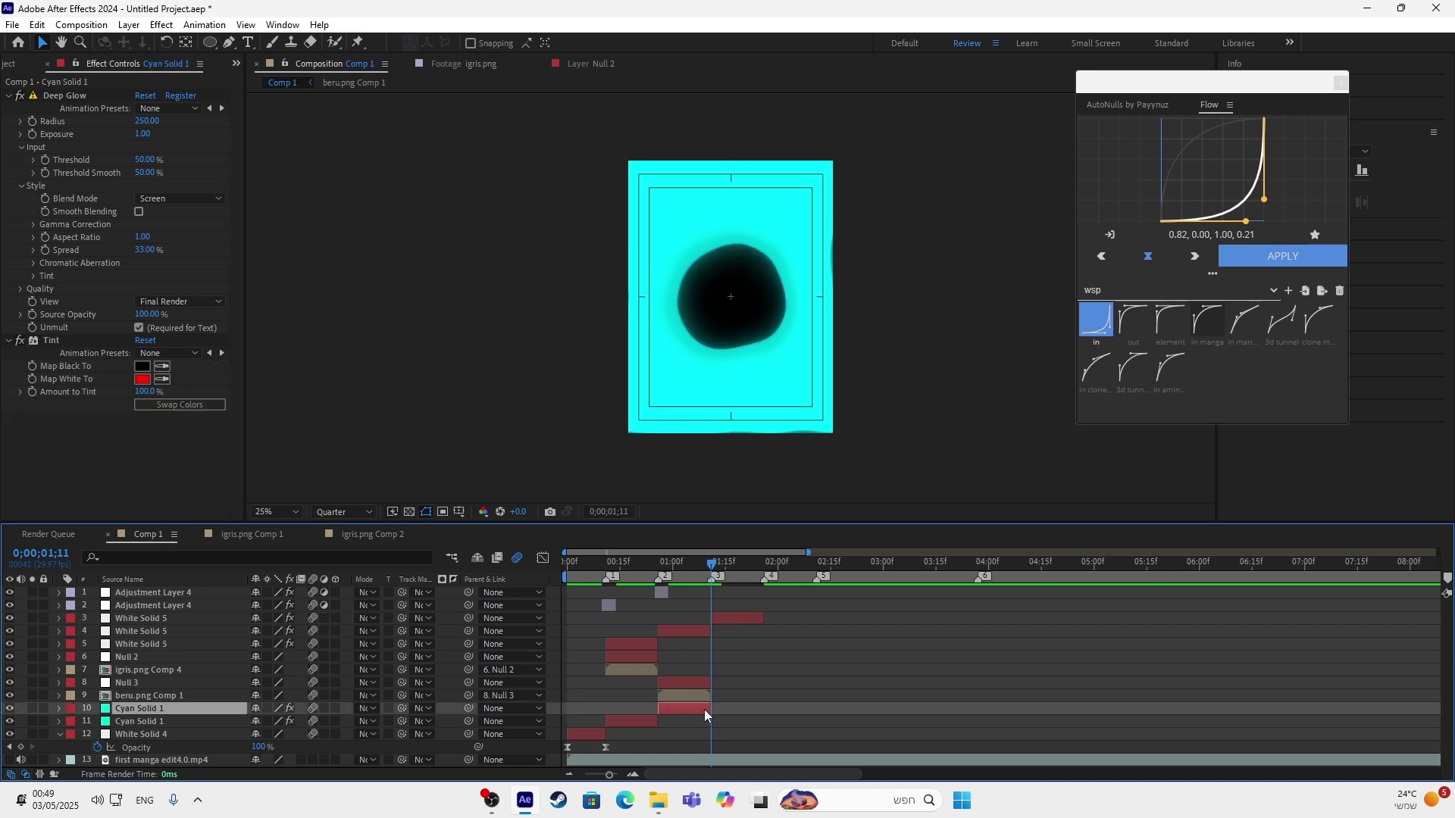
{"action": "key", "text": "ctrl+d"}
{"action": "left_click_drag", "start_coordinate": [692, 707], "coordinate": [744, 713]}
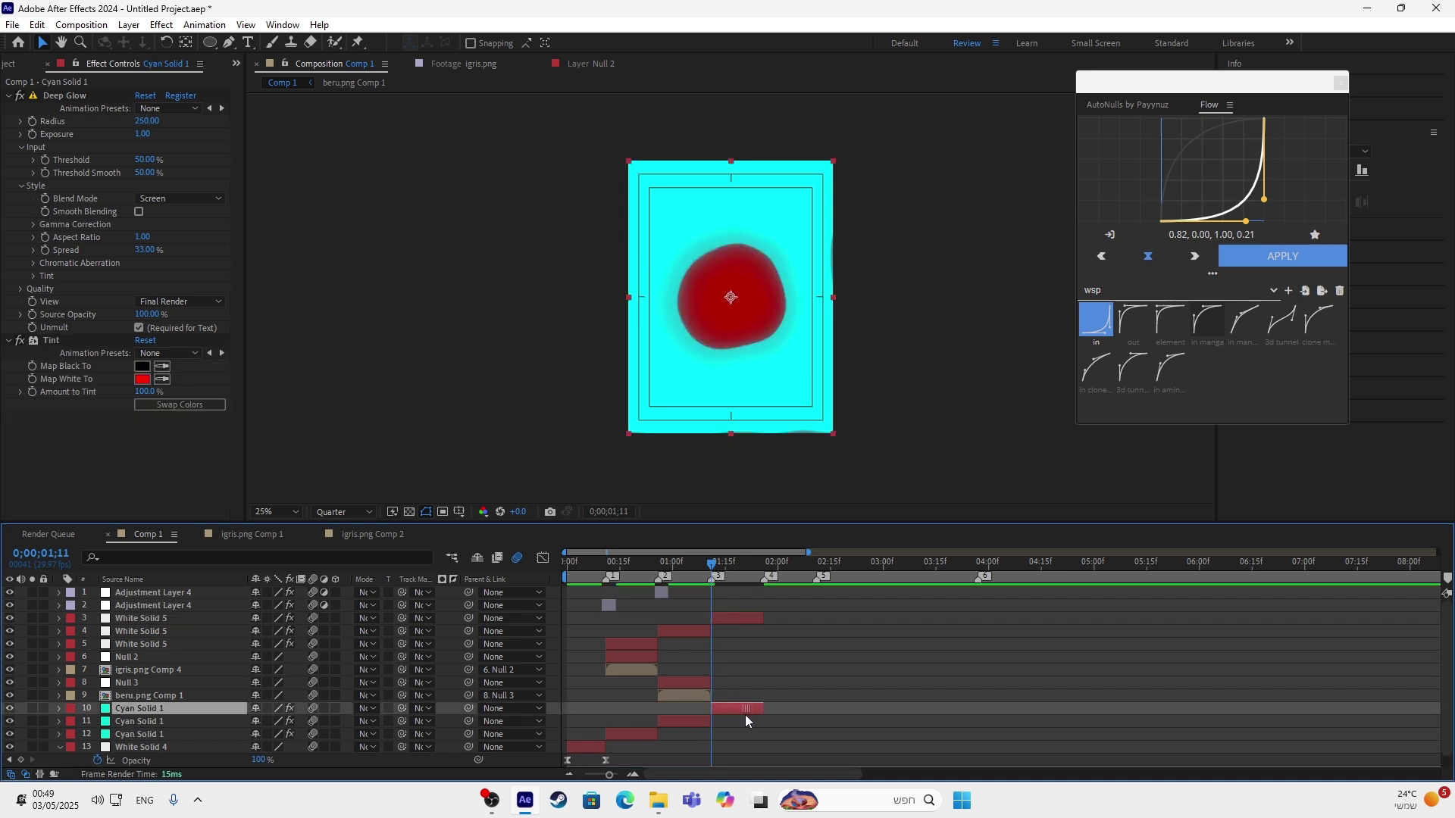
{"action": "left_click_drag", "start_coordinate": [724, 577], "coordinate": [717, 611]}
Add bear.png from the project to the timeline above Null 3 and trim it to the section starting at the third marker.
{"action": "left_click", "coordinate": [16, 64]}
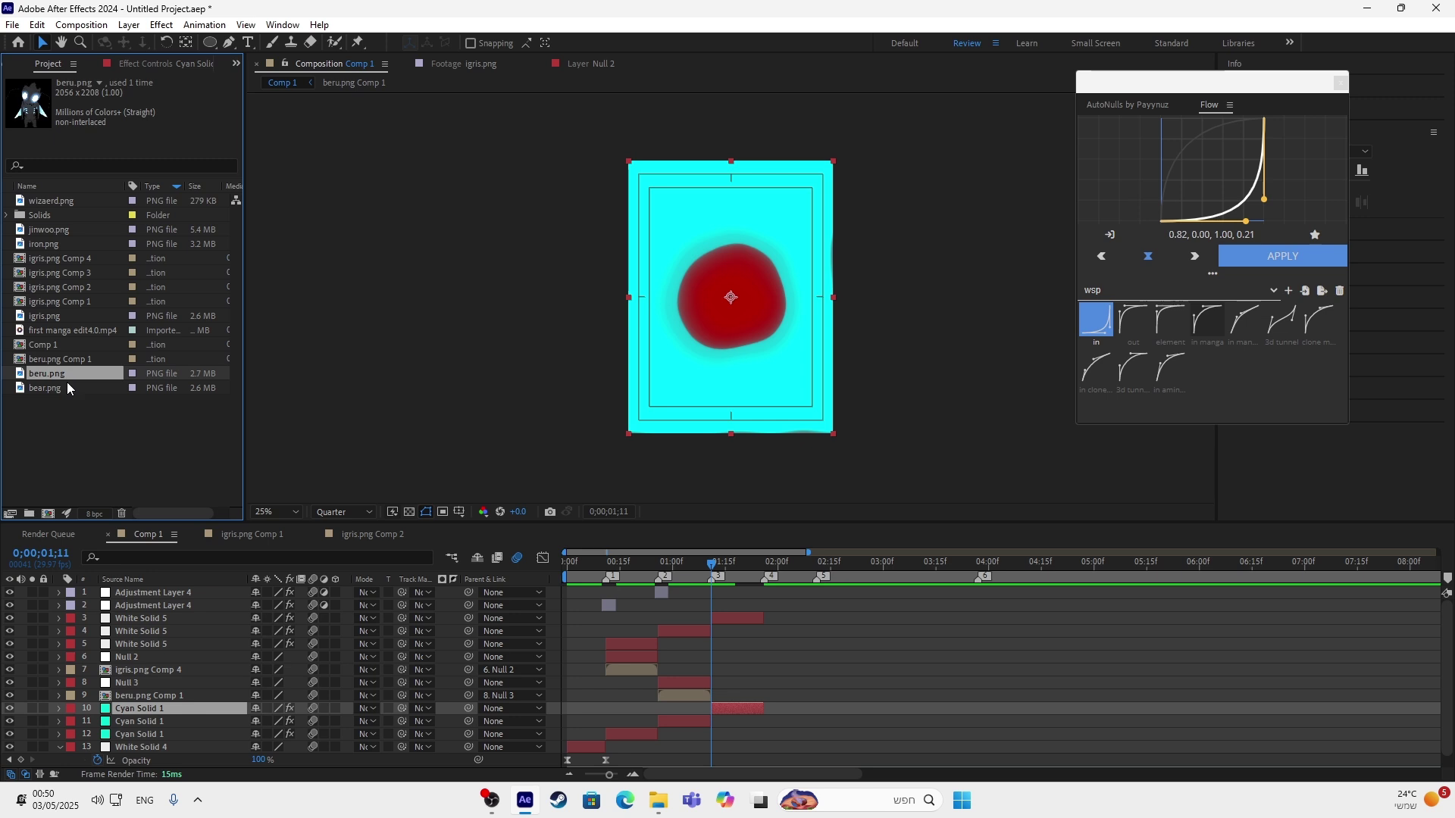
{"action": "left_click_drag", "start_coordinate": [69, 388], "coordinate": [748, 691]}
{"action": "left_click_drag", "start_coordinate": [720, 577], "coordinate": [707, 653]}
{"action": "key", "text": "ctrl+shift+d"}
{"action": "key", "text": "Delete"}
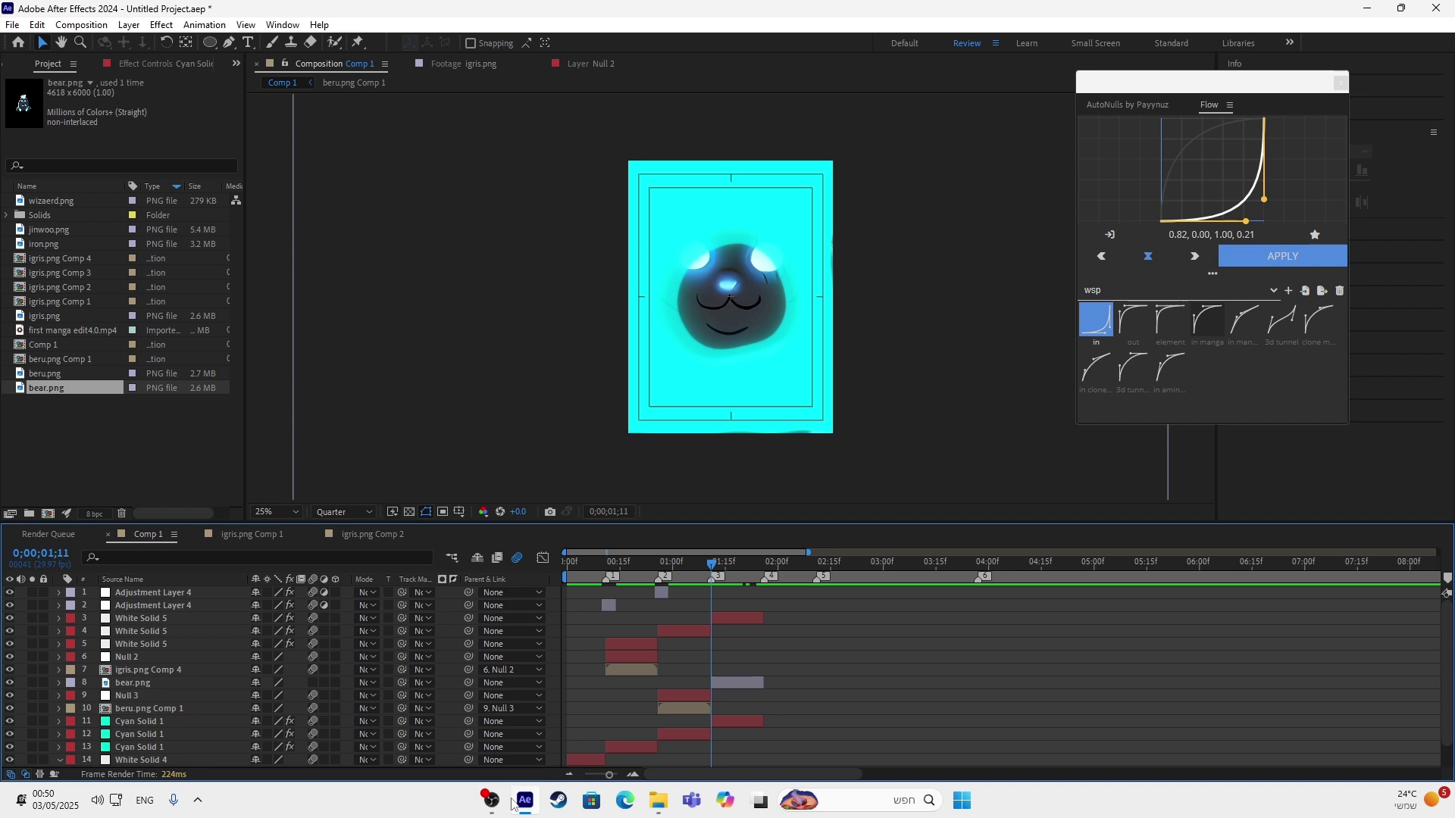
Pre-compose bear.png as bear.png Comp 1 and reduce the new composition layer's scale to 50%.
{"action": "left_click", "coordinate": [741, 685]}
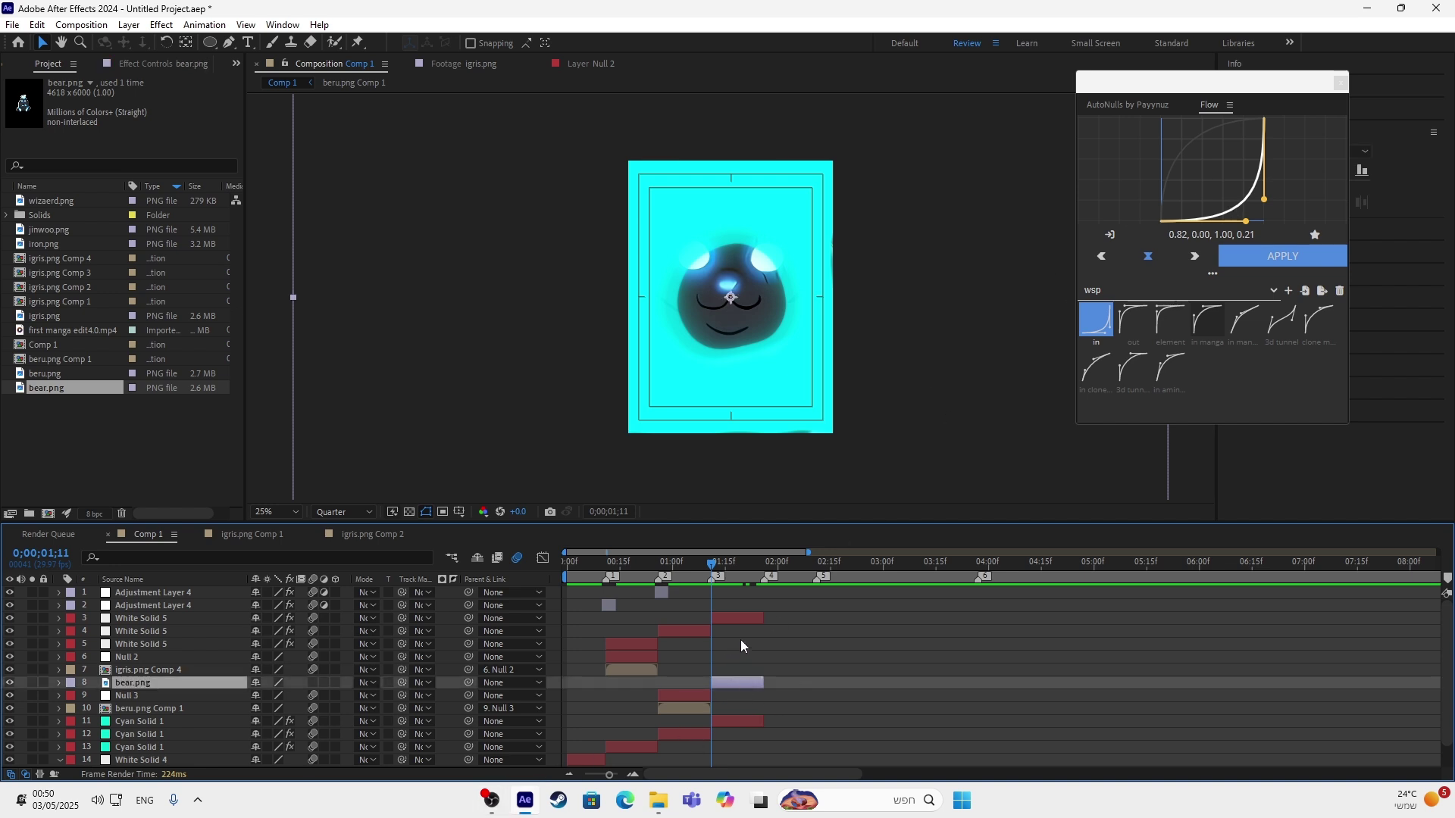
{"action": "right_click", "coordinate": [734, 680]}
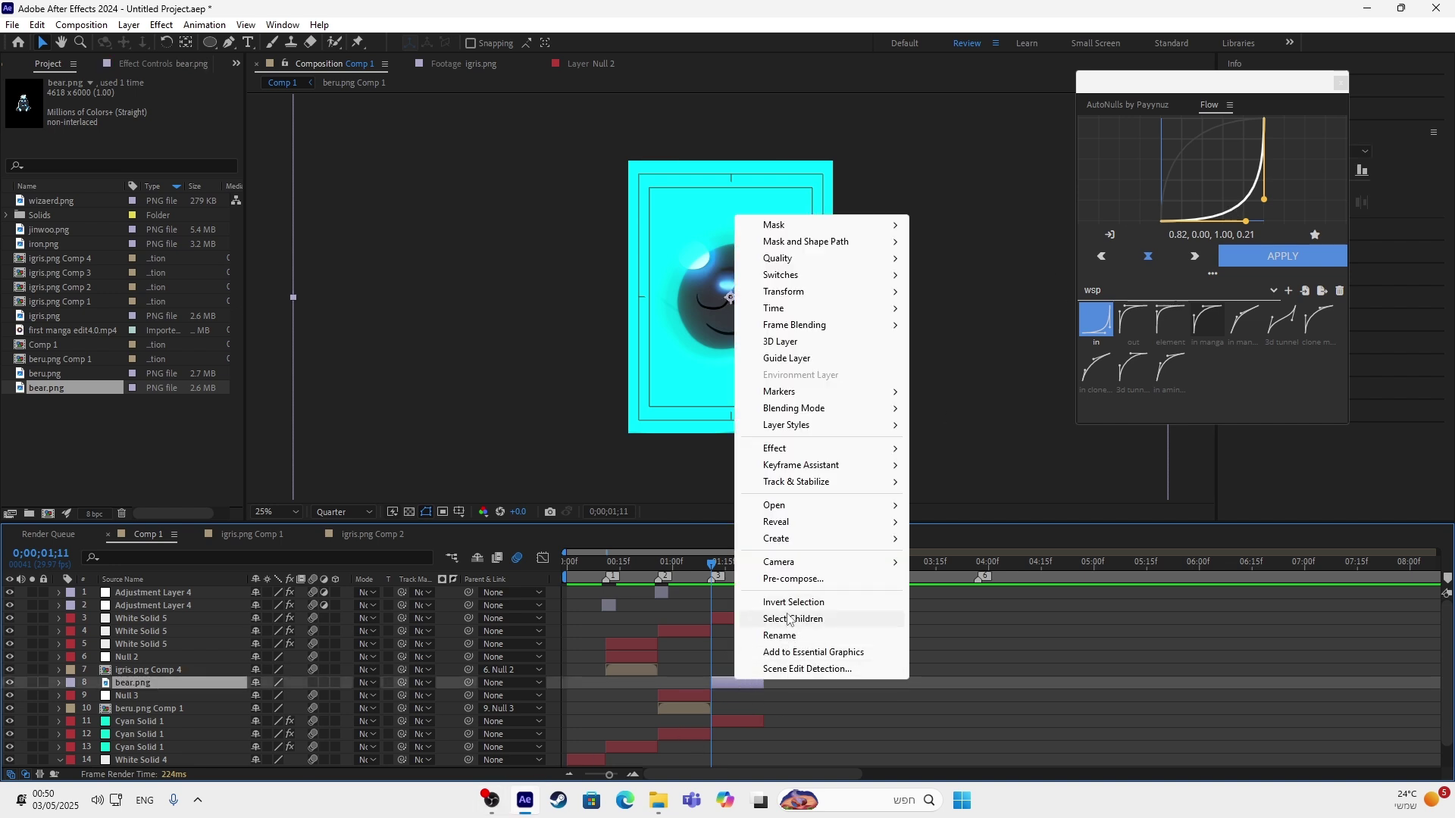
{"action": "left_click", "coordinate": [792, 578]}
{"action": "left_click", "coordinate": [764, 503]}
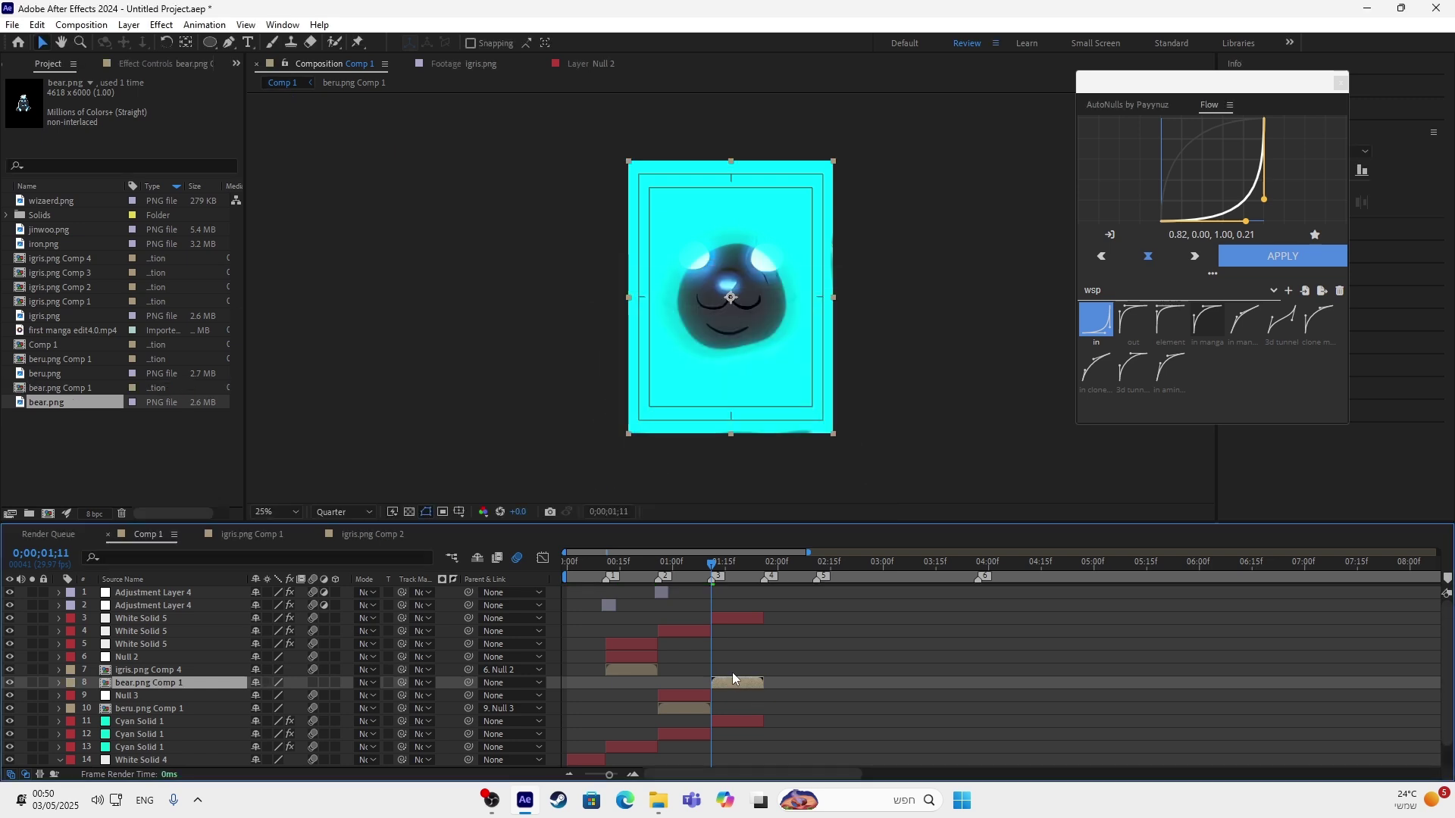
{"action": "key", "text": "s"}
{"action": "left_click_drag", "start_coordinate": [281, 697], "coordinate": [243, 702]}
Set the bear.png layer's scale to 30% inside bear.png Comp 1, and scale bear.png Comp 1 to 79% in Comp 1.
{"action": "double_click", "coordinate": [728, 680]}
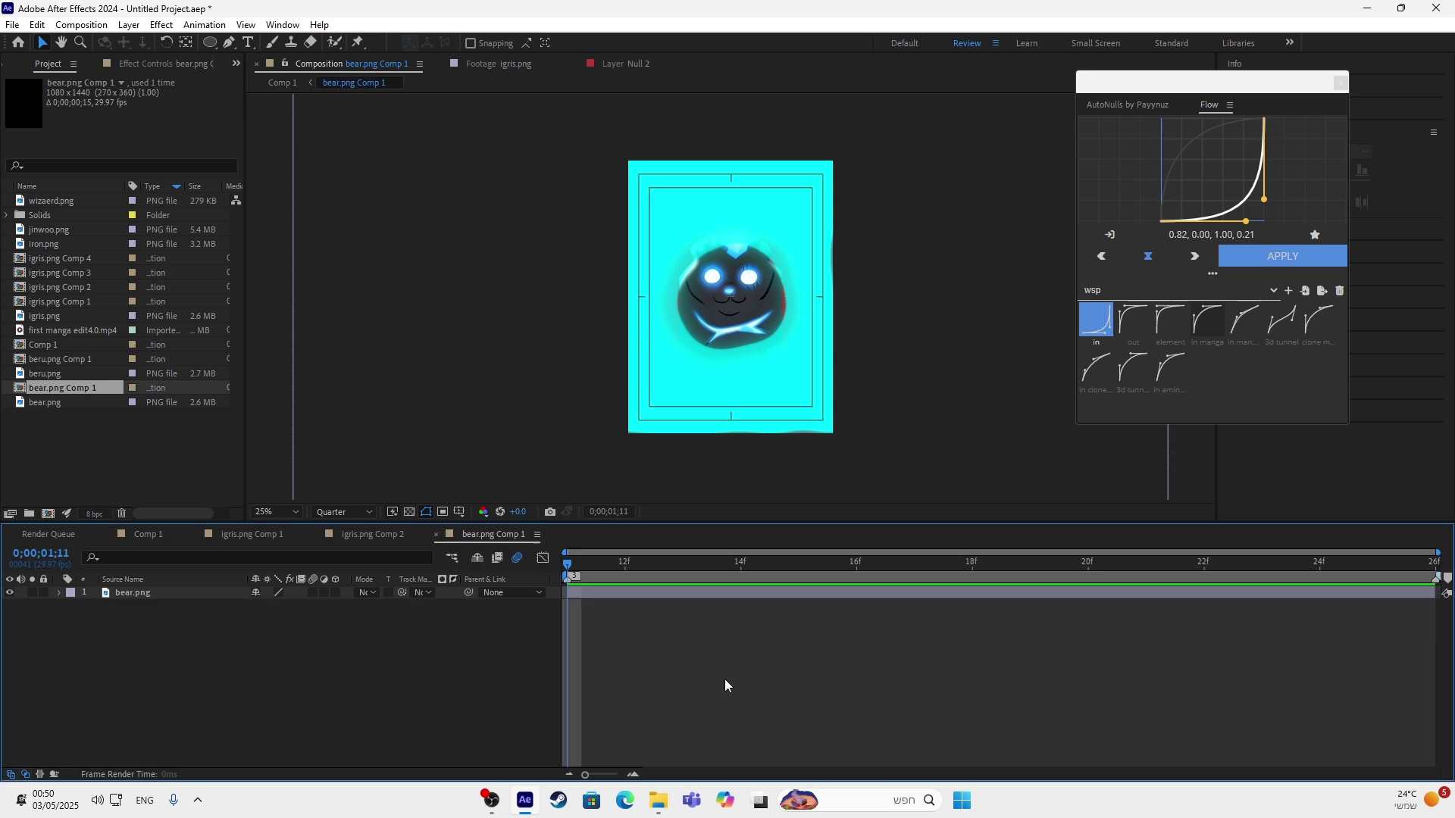
{"action": "left_click", "coordinate": [629, 565]}
{"action": "left_click", "coordinate": [642, 591]}
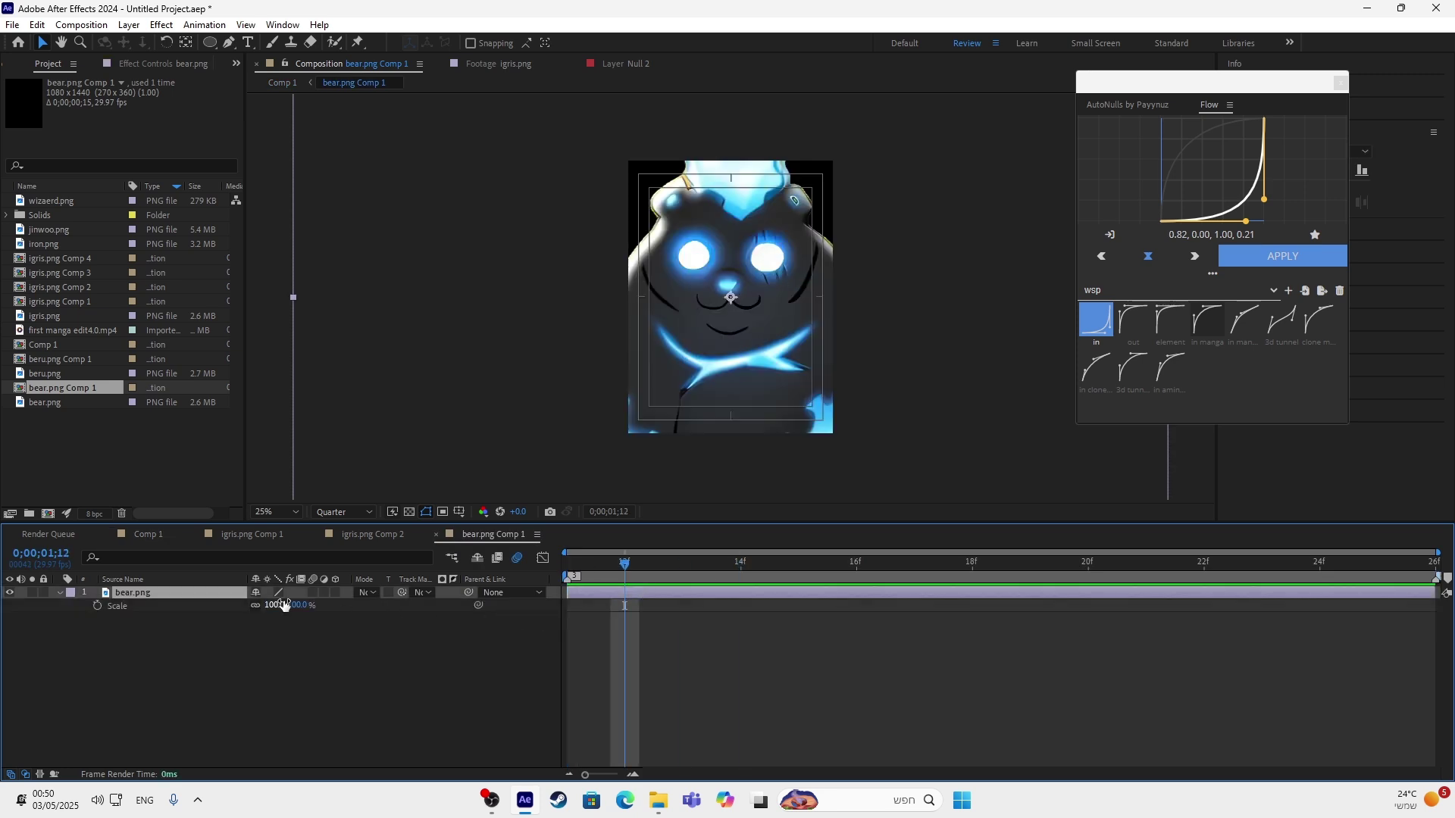
{"action": "type", "text": "30"}
{"action": "key", "text": "Return"}
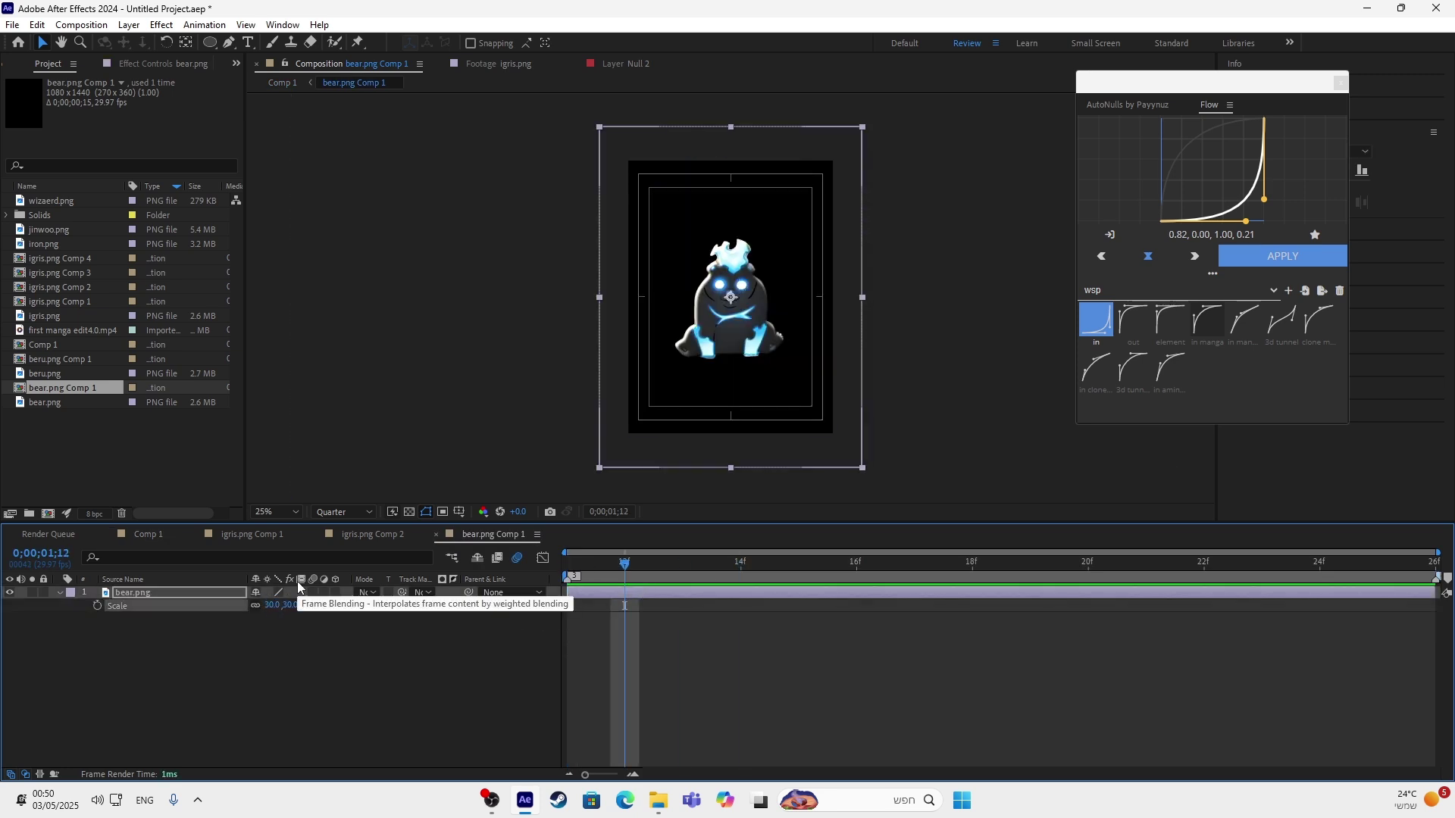
{"action": "left_click", "coordinate": [148, 534]}
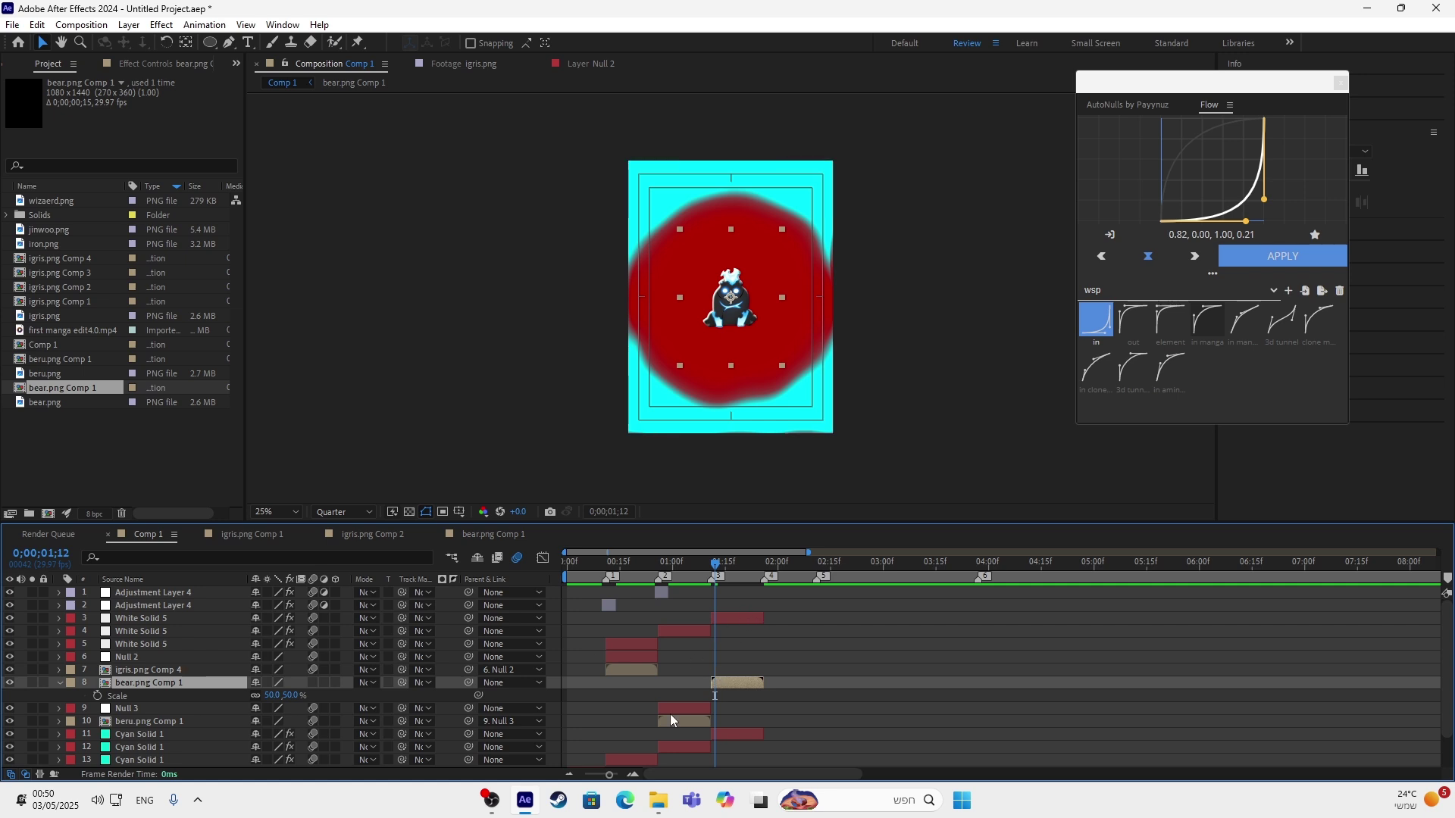
{"action": "left_click_drag", "start_coordinate": [273, 695], "coordinate": [307, 717]}
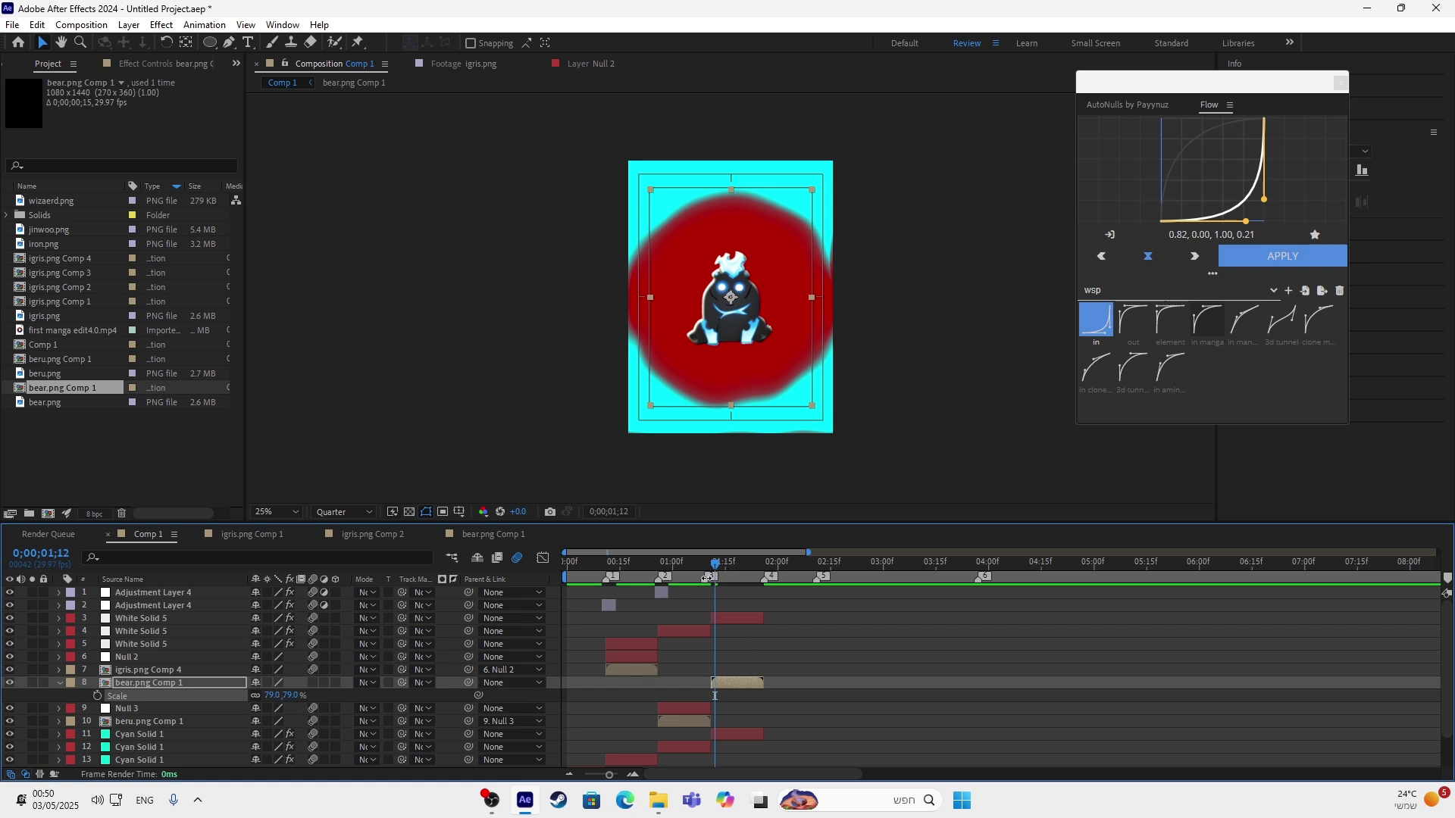
{"action": "left_click_drag", "start_coordinate": [719, 575], "coordinate": [712, 576]}
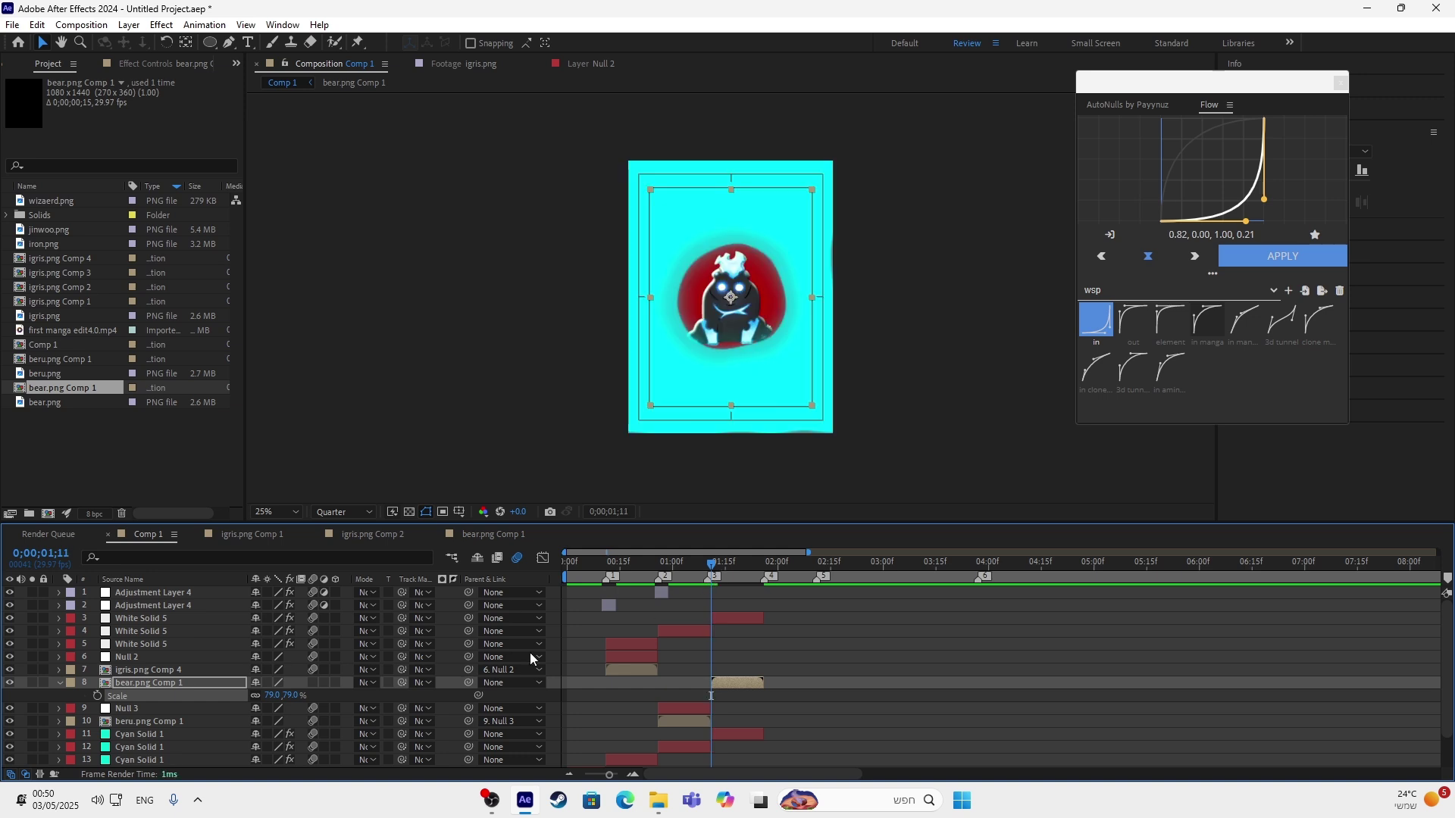
{"action": "left_click", "coordinate": [269, 696]}
{"action": "type", "text": "1"}
{"action": "key", "text": "Return"}
Keyframe bear.png Comp 1's scale from 1% at the third marker to 79% at 0;00;01;25.
{"action": "left_click_drag", "start_coordinate": [716, 562], "coordinate": [760, 562]}
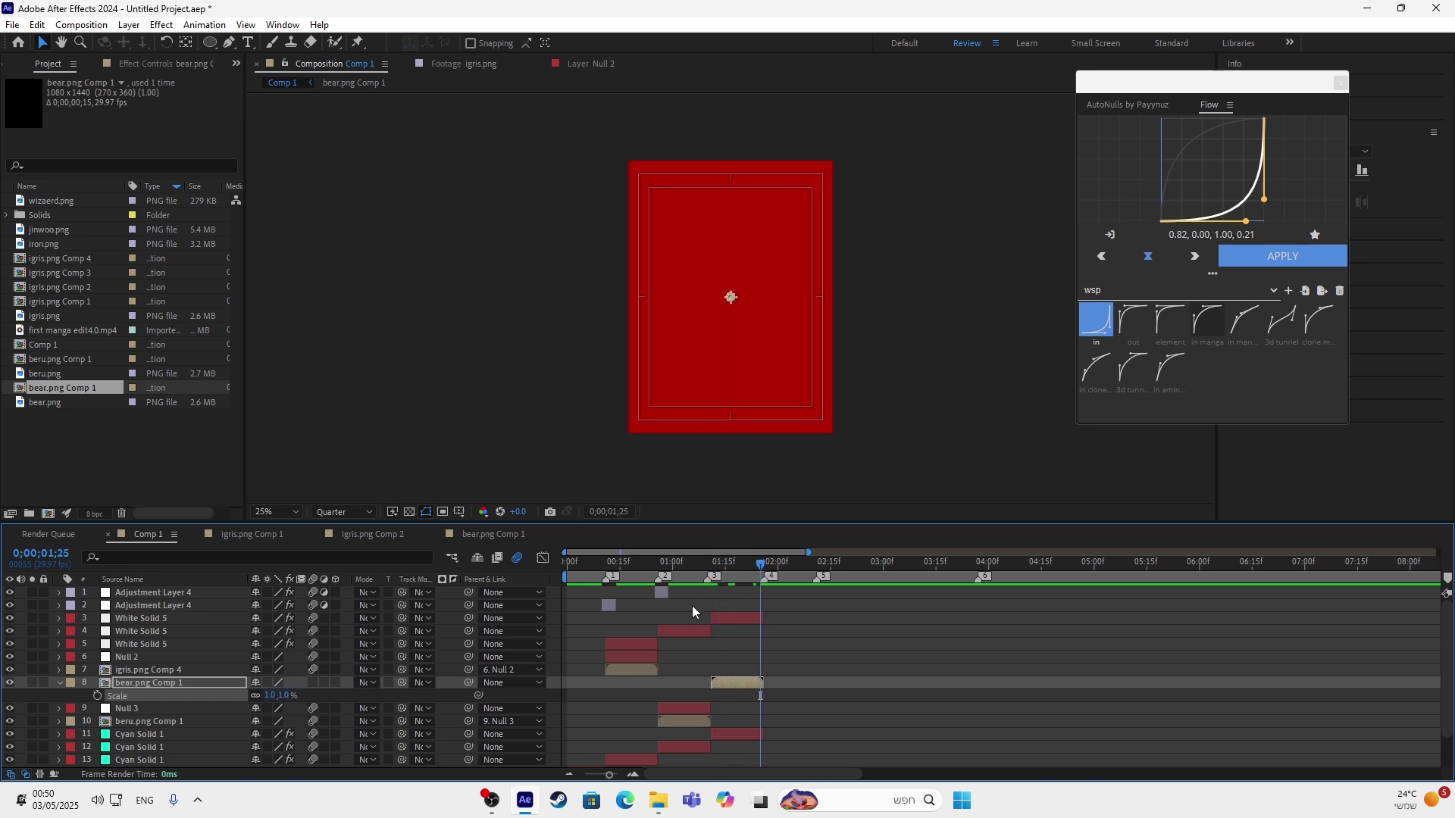
{"action": "left_click", "coordinate": [270, 695]}
{"action": "type", "text": "79"}
{"action": "key", "text": "Return"}
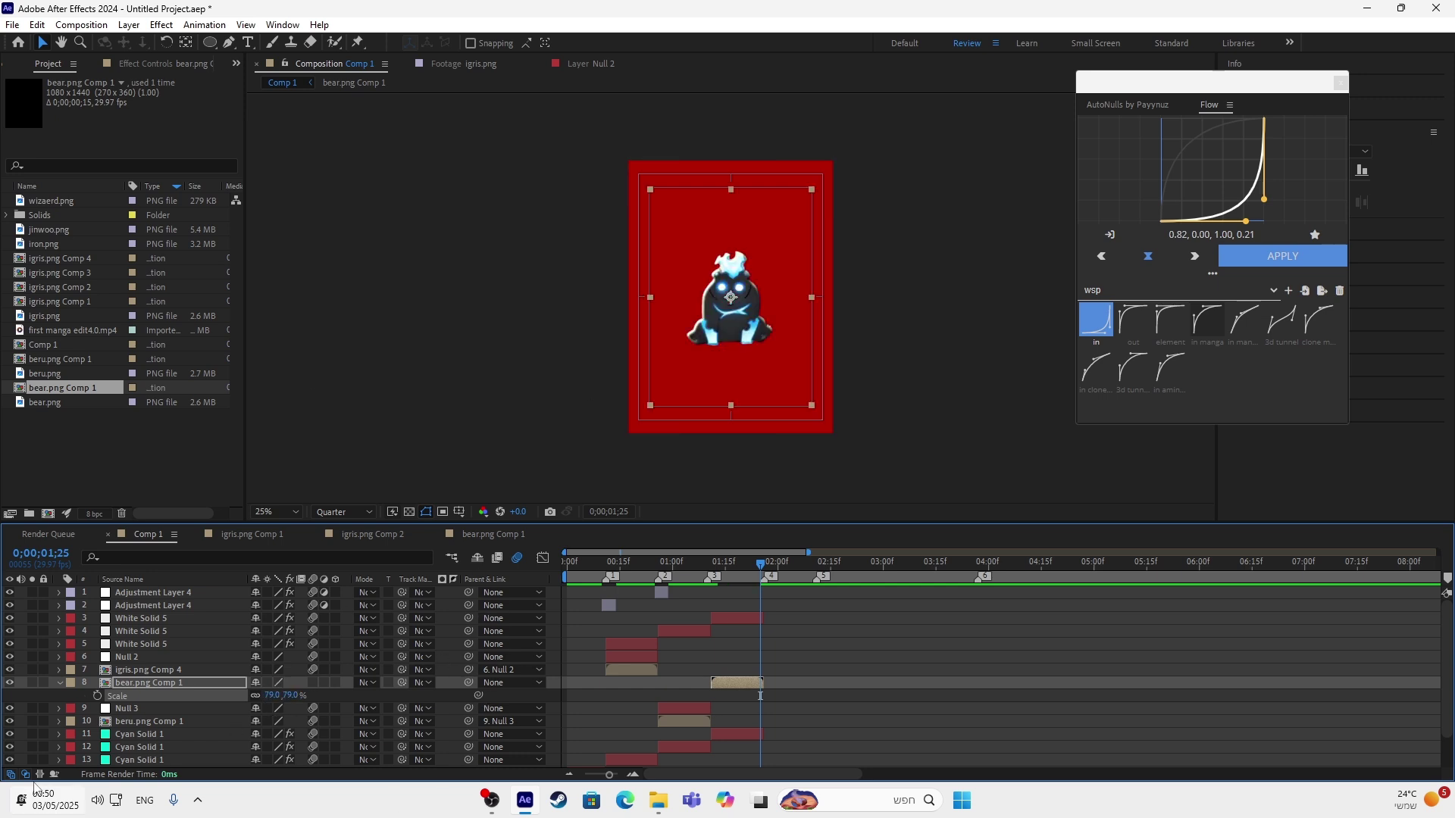
{"action": "left_click_drag", "start_coordinate": [751, 566], "coordinate": [712, 600]}
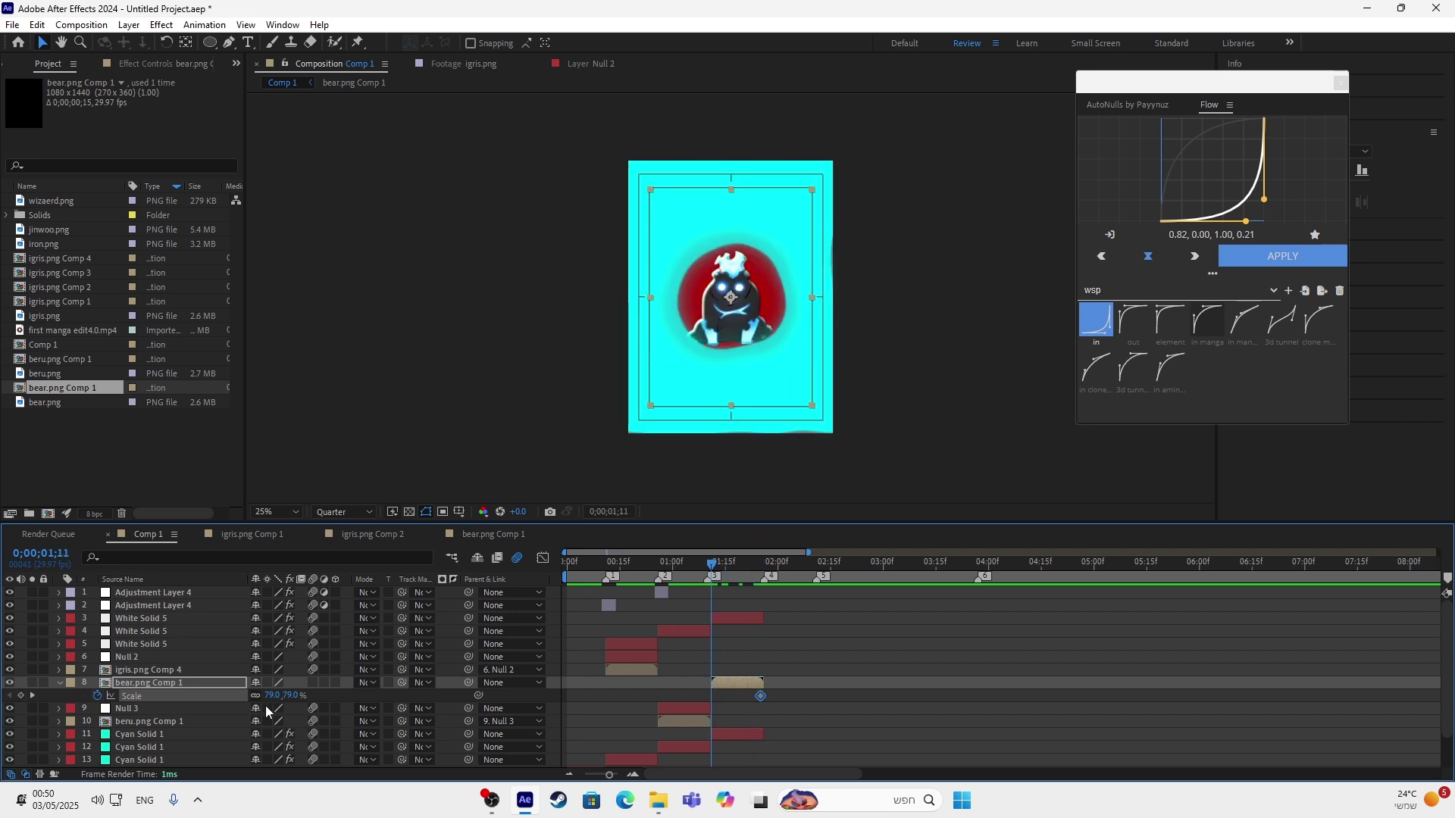
{"action": "key", "text": "Return"}
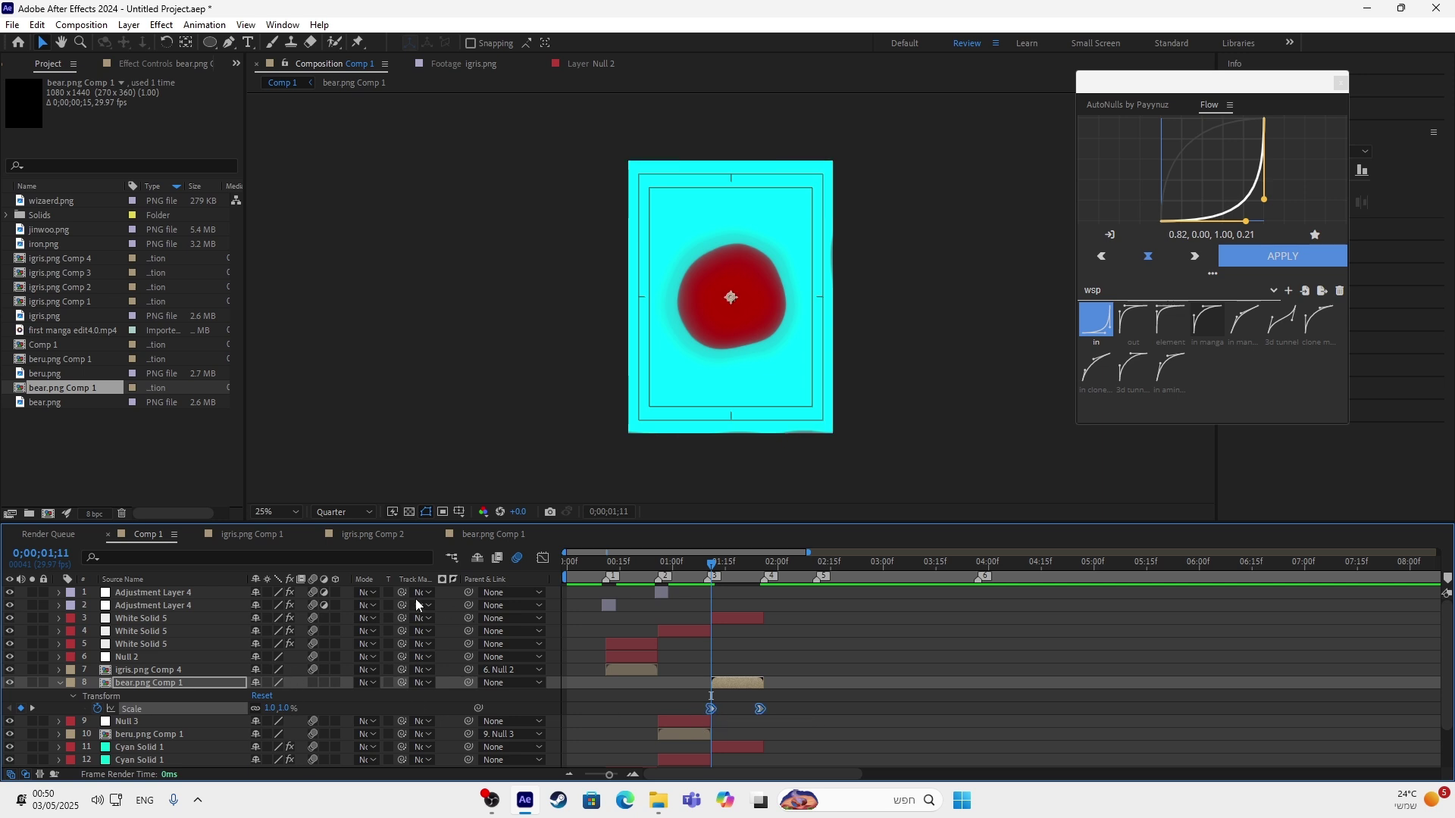
Apply the "in manga" Flow curve to bear.png Comp 1's scale keyframes and preview from the start.
{"action": "left_click_drag", "start_coordinate": [706, 564], "coordinate": [743, 567]}
{"action": "left_click", "coordinate": [1207, 320]}
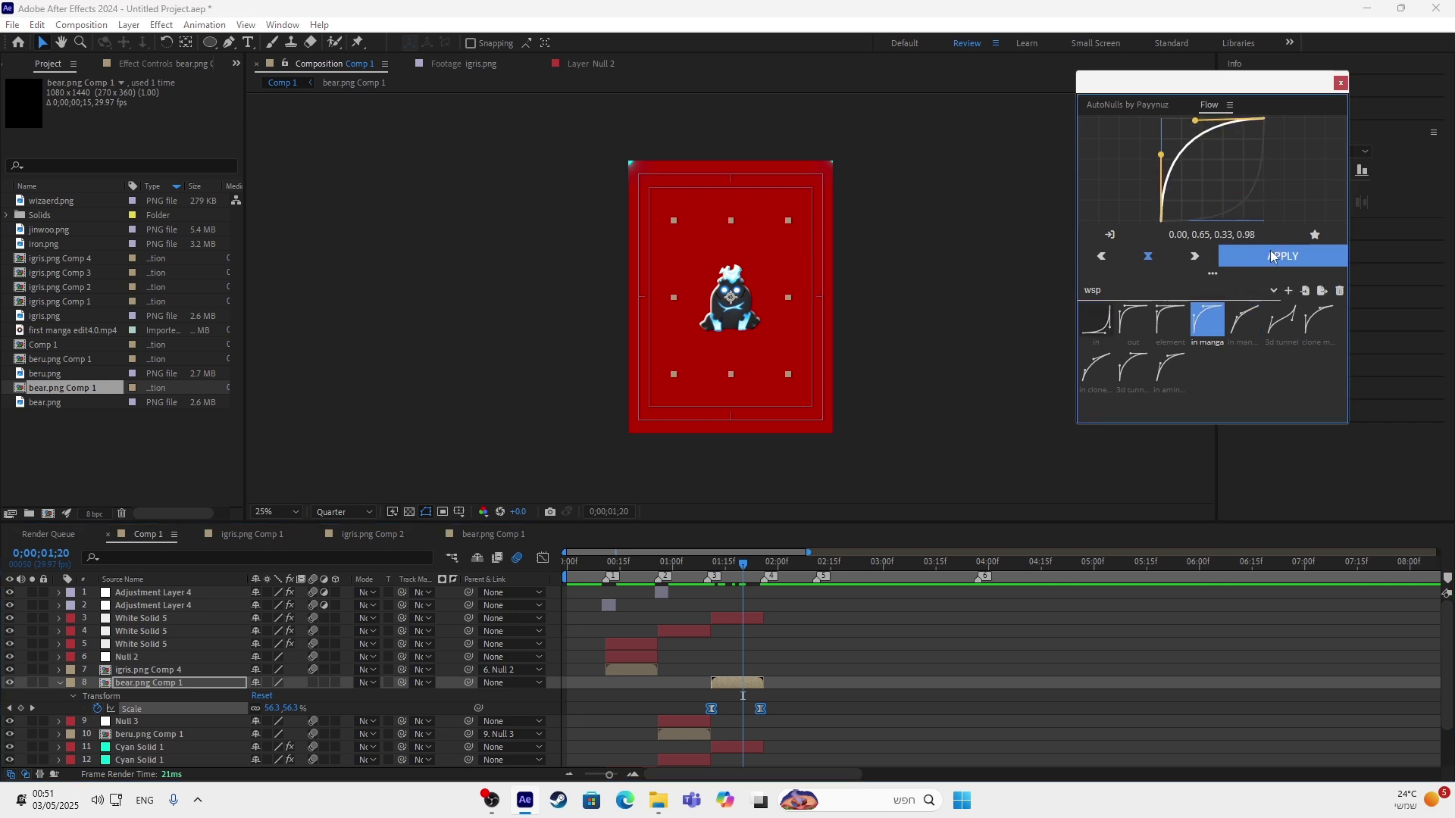
{"action": "key", "text": "Home"}
{"action": "key", "text": "space"}
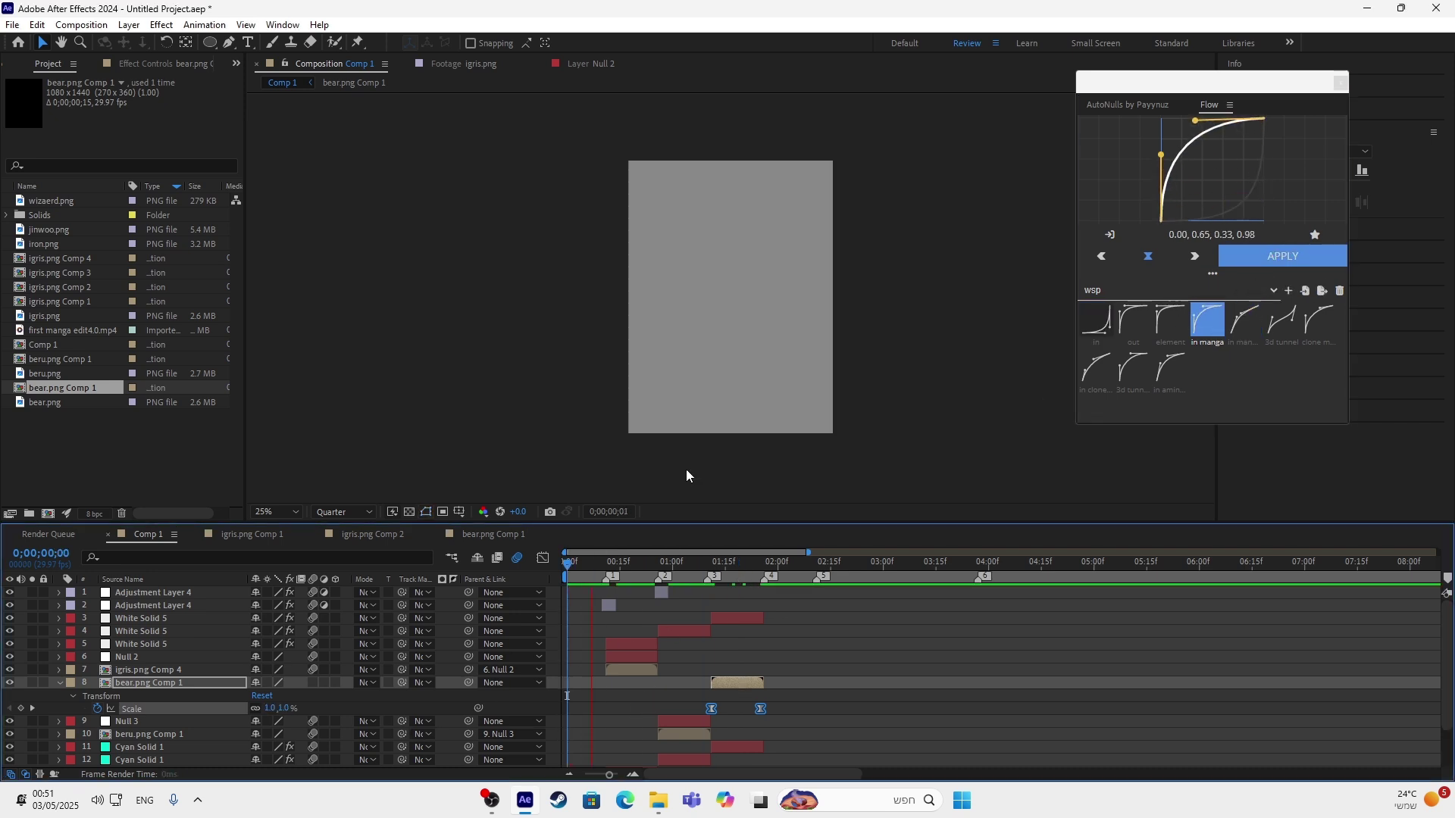
Duplicate the beru transition's Adjustment Layer 4 and place the copy at the third marker.
{"action": "left_click_drag", "start_coordinate": [753, 565], "coordinate": [711, 634]}
{"action": "left_click", "coordinate": [662, 594]}
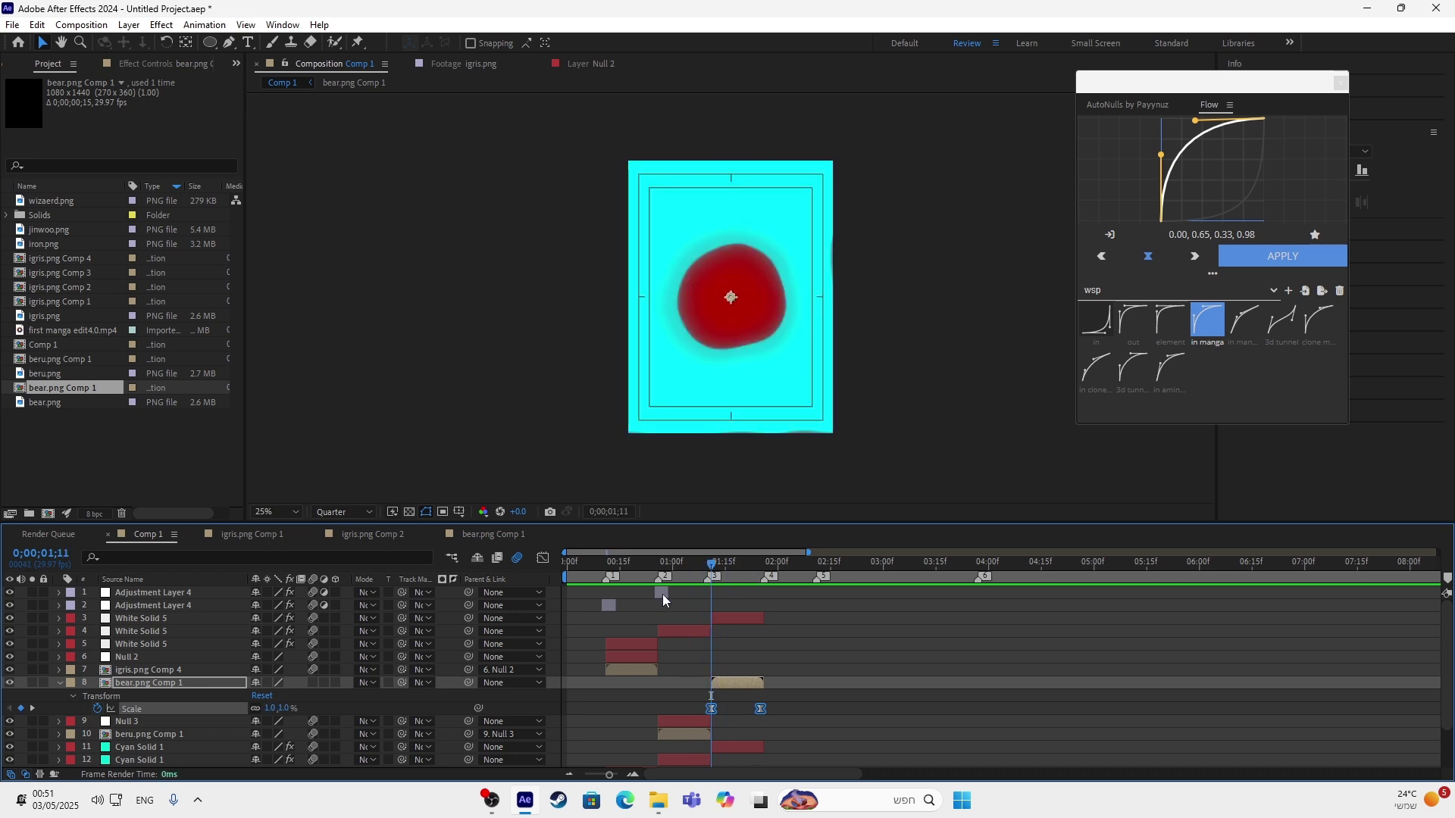
{"action": "key", "text": "ctrl+d"}
{"action": "left_click_drag", "start_coordinate": [662, 598], "coordinate": [721, 612]}
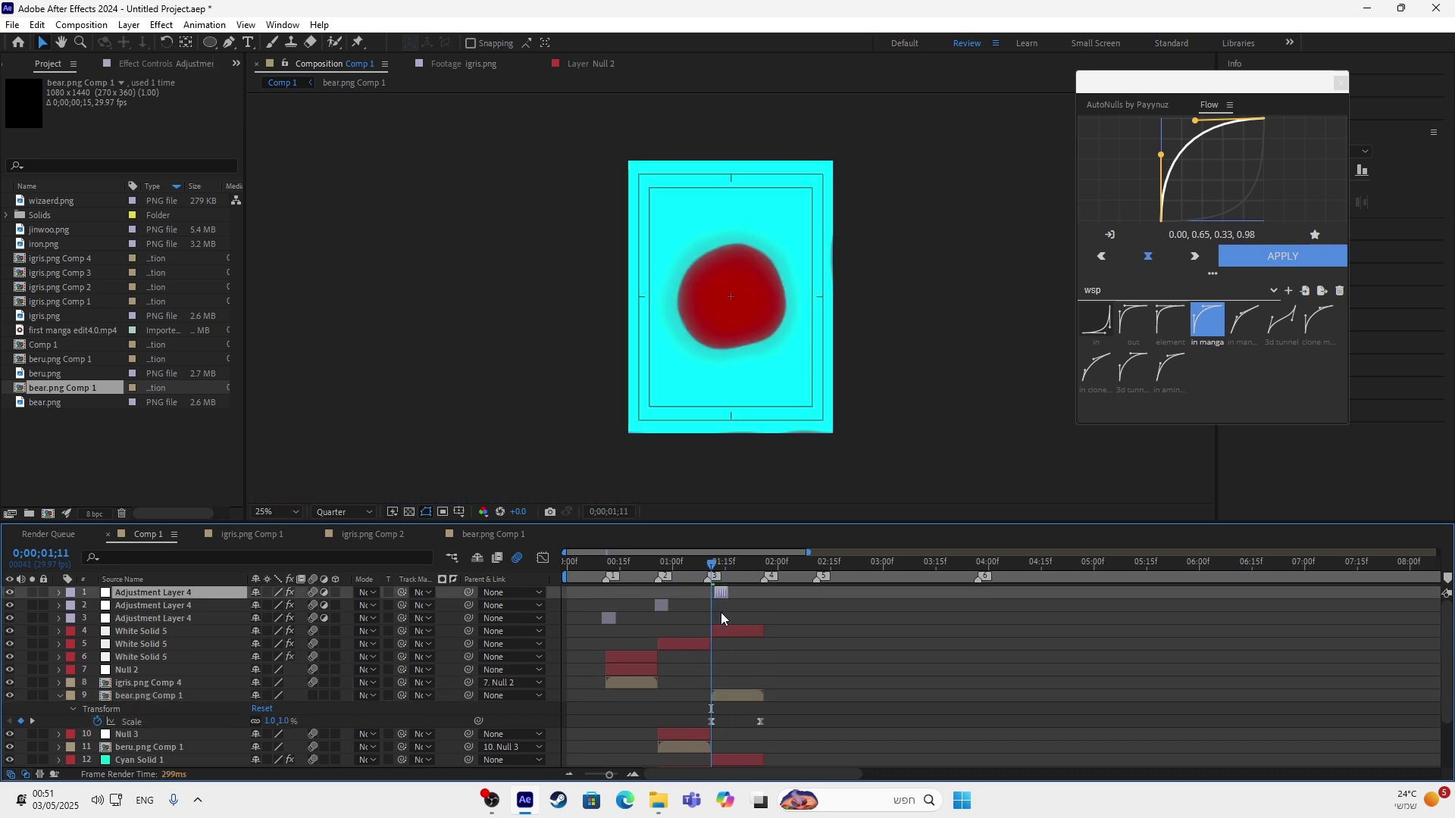
Collapse bear.png Comp 1's keyframed properties and enable motion blur on the layer.
{"action": "left_click", "coordinate": [738, 695]}
{"action": "key", "text": "u"}
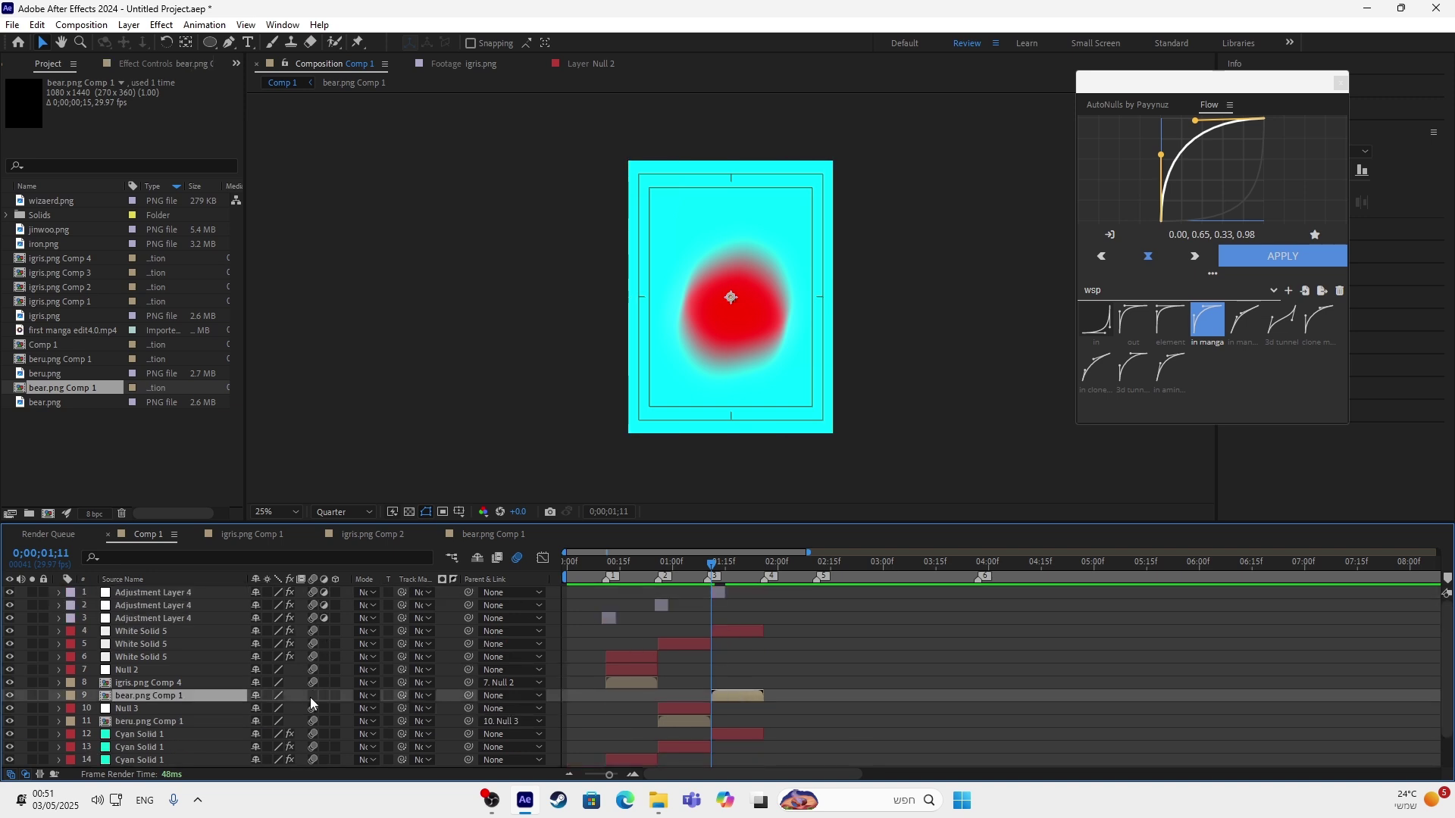
{"action": "scroll", "coordinate": [315, 691], "scroll_direction": "down", "scroll_amount": 1}
Preview the intro from near the beginning and scrub through the bear section.
{"action": "key", "text": "space"}
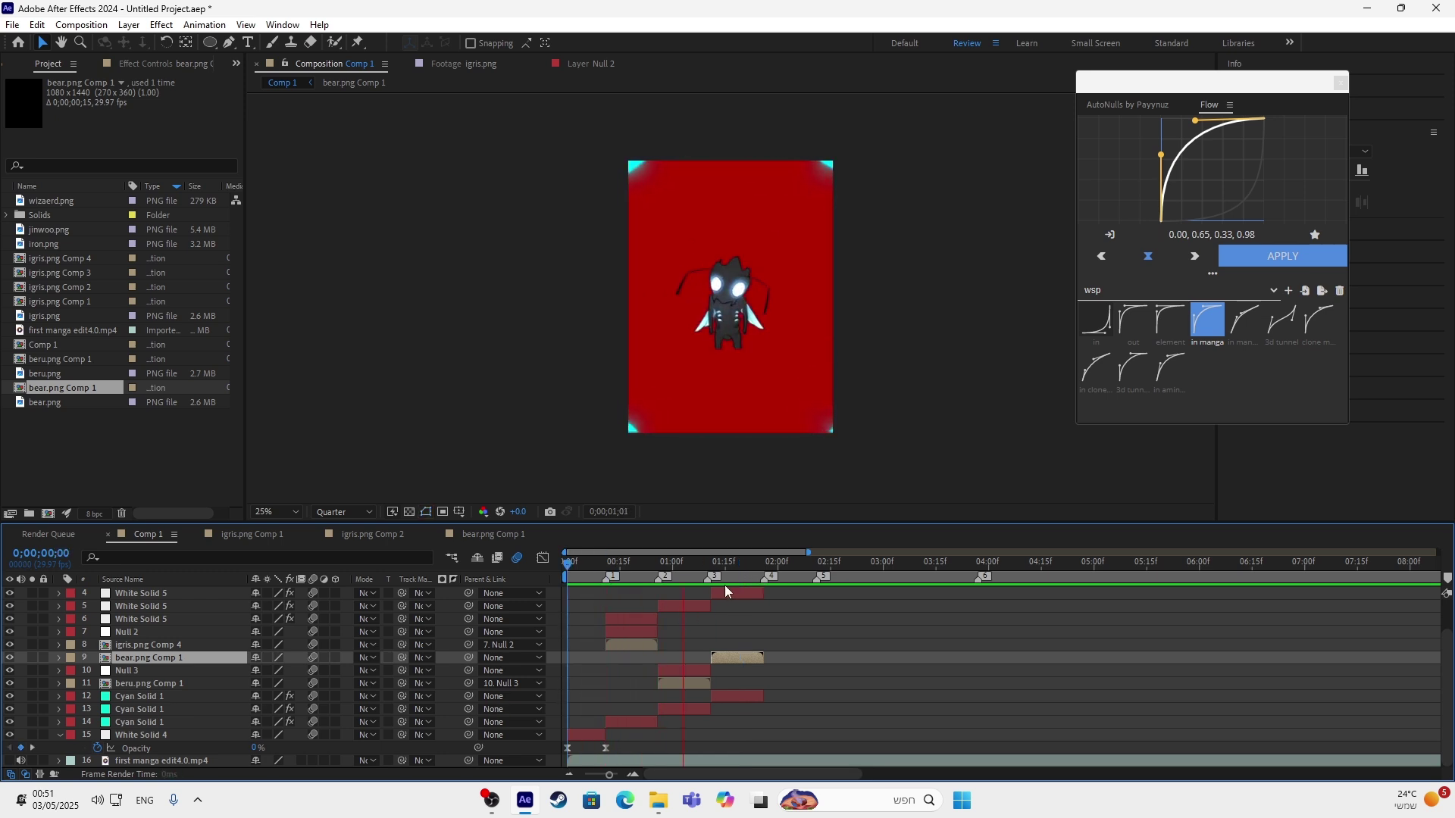
{"action": "key", "text": "space"}
{"action": "left_click", "coordinate": [591, 563]}
{"action": "key", "text": "space"}
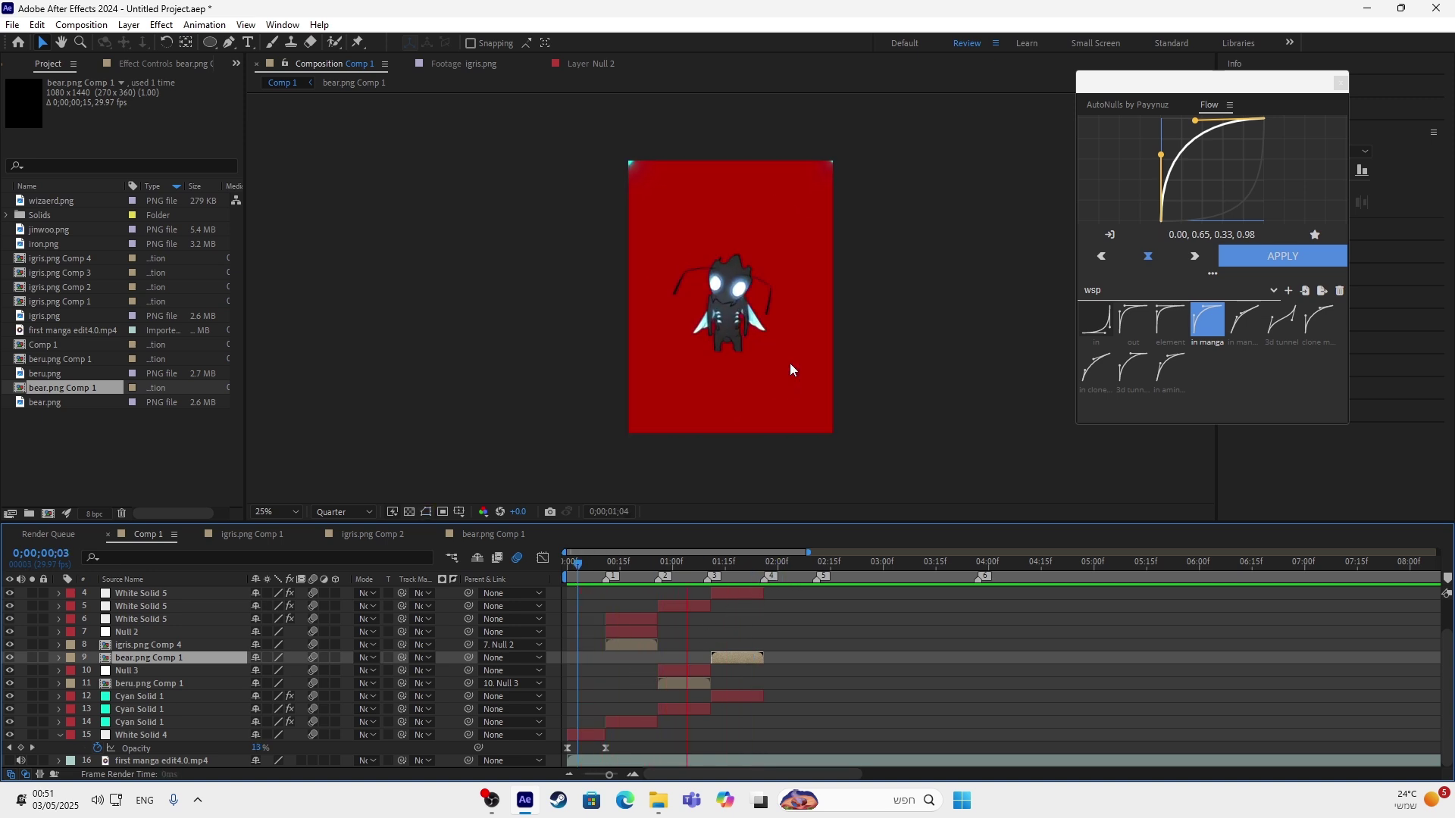
{"action": "key", "text": "space"}
{"action": "left_click", "coordinate": [735, 569]}
{"action": "left_click_drag", "start_coordinate": [739, 578], "coordinate": [730, 598]}
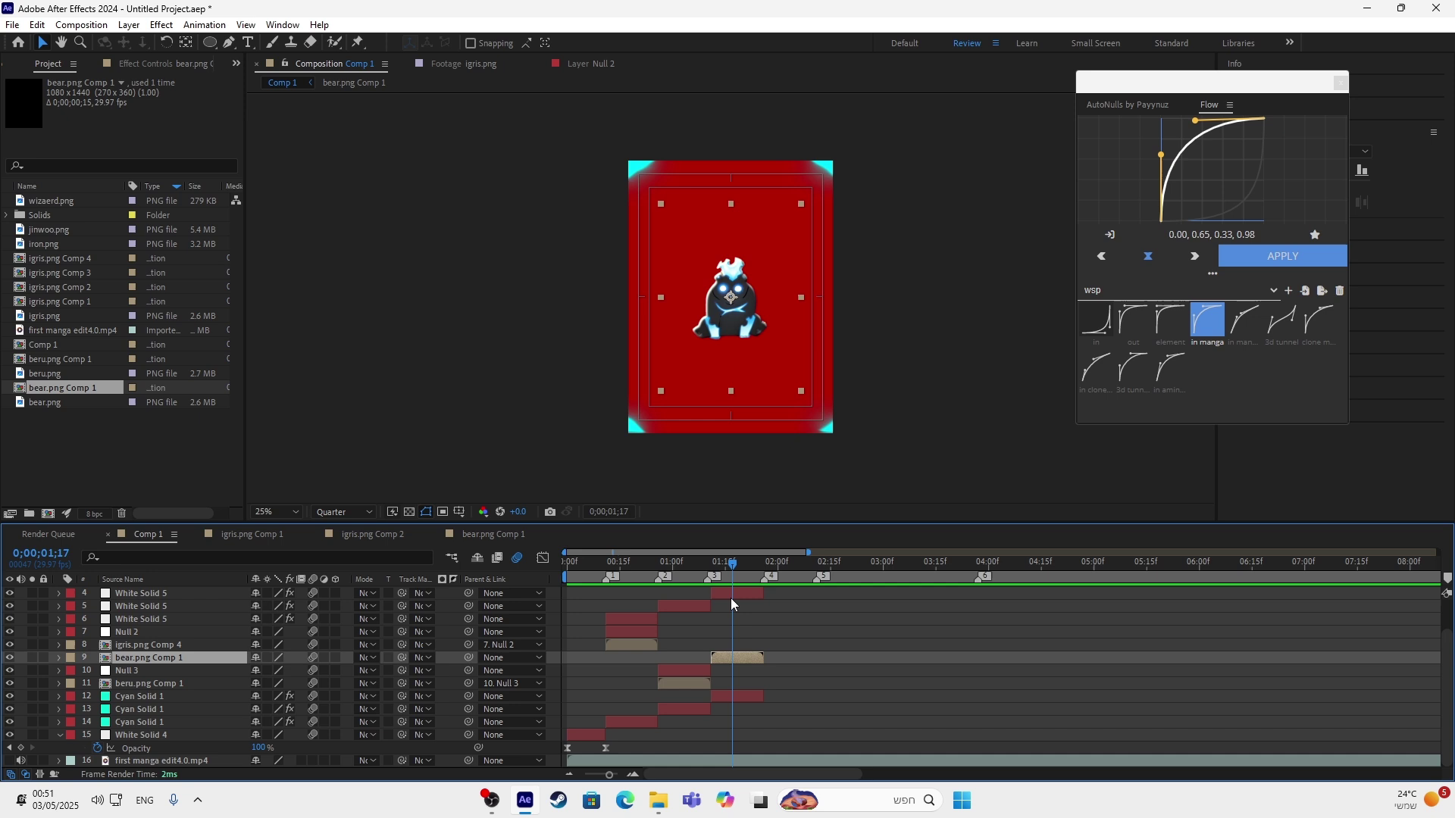
Set the Tint's Map White To color on the bear section's White Solid 5 to red, FF0000.
{"action": "left_click", "coordinate": [745, 697]}
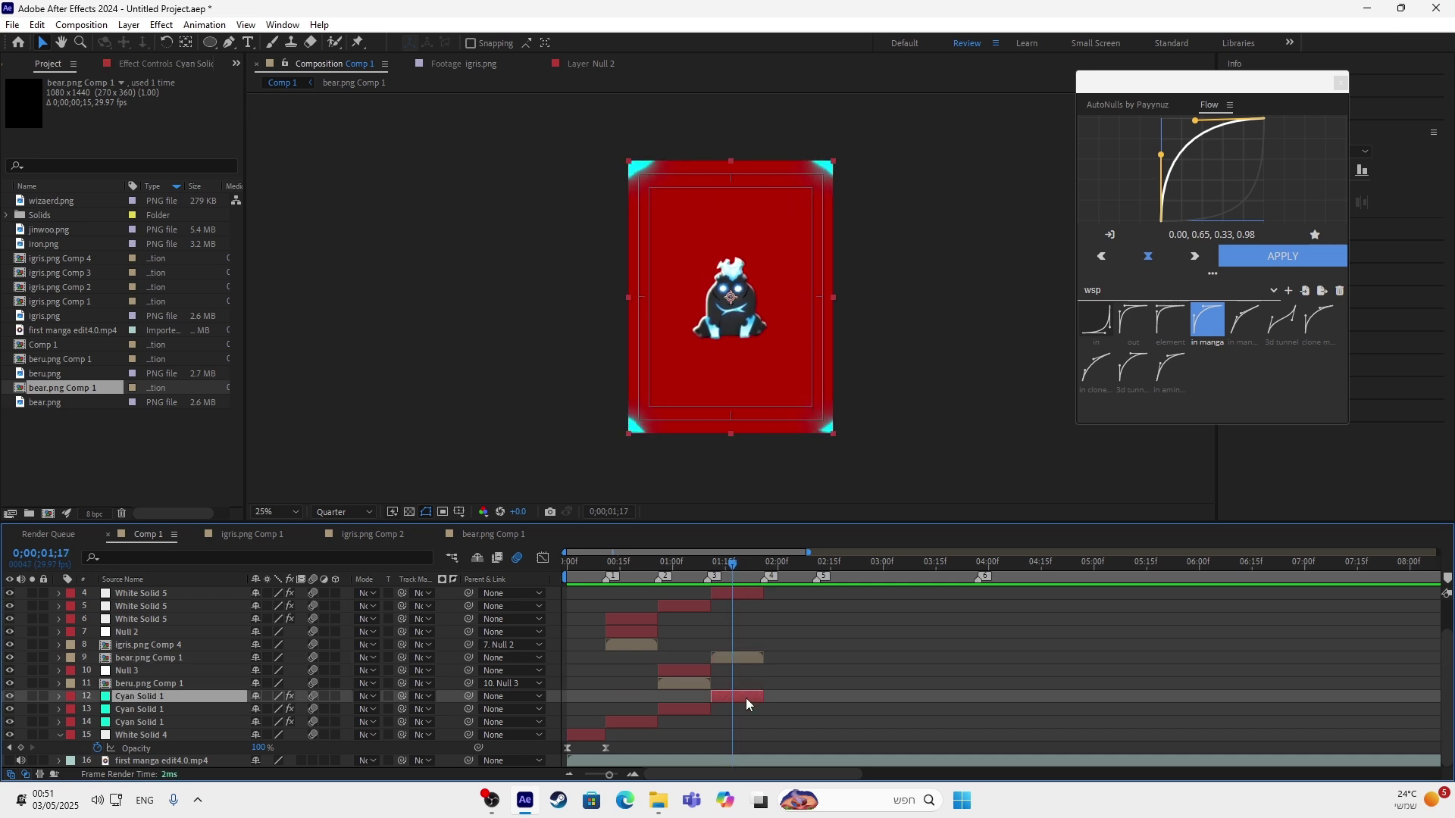
{"action": "left_click_drag", "start_coordinate": [725, 580], "coordinate": [717, 667]}
{"action": "left_click", "coordinate": [745, 592]}
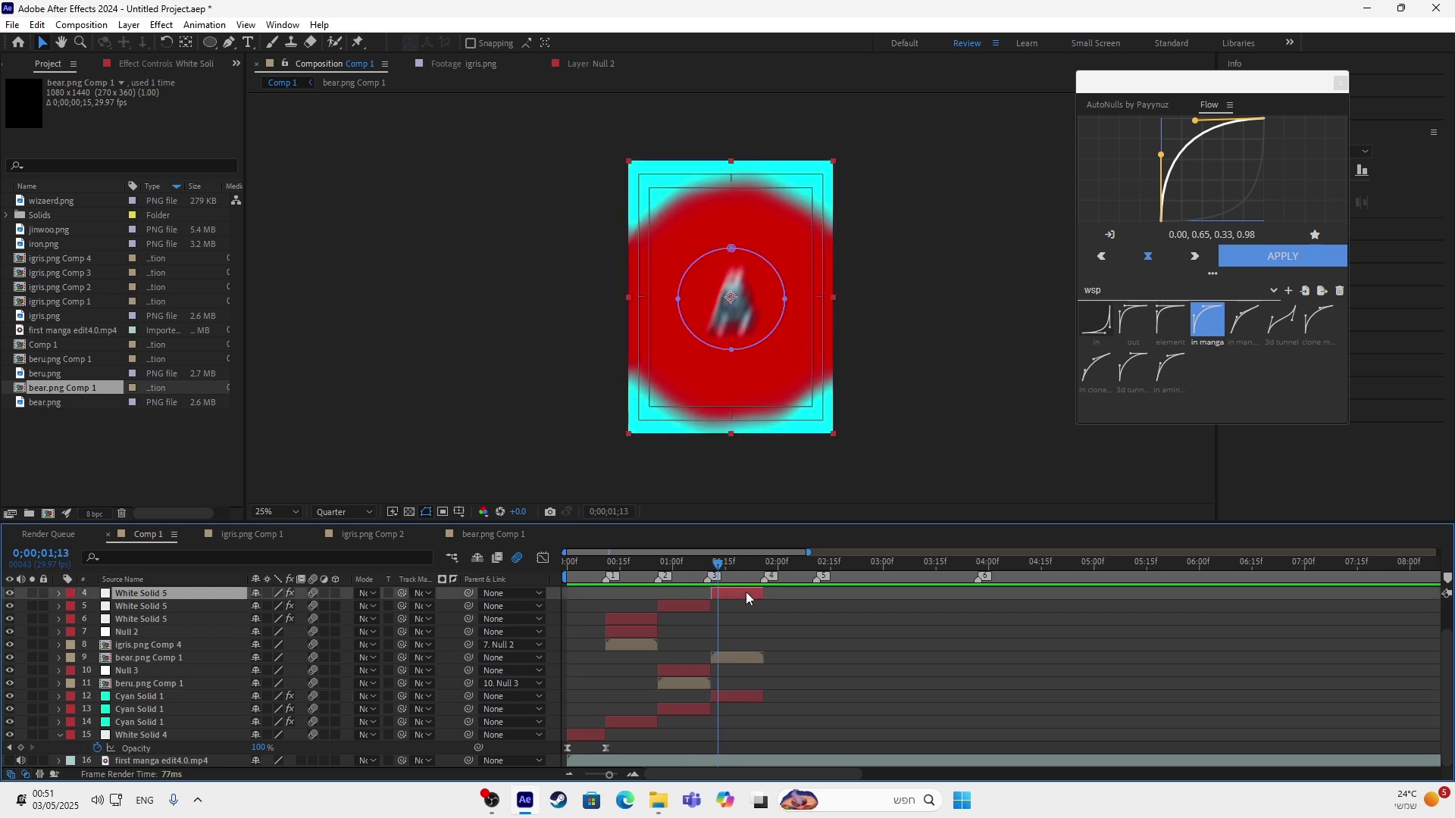
{"action": "key", "text": "ctrl+space"}
{"action": "left_click", "coordinate": [179, 68]}
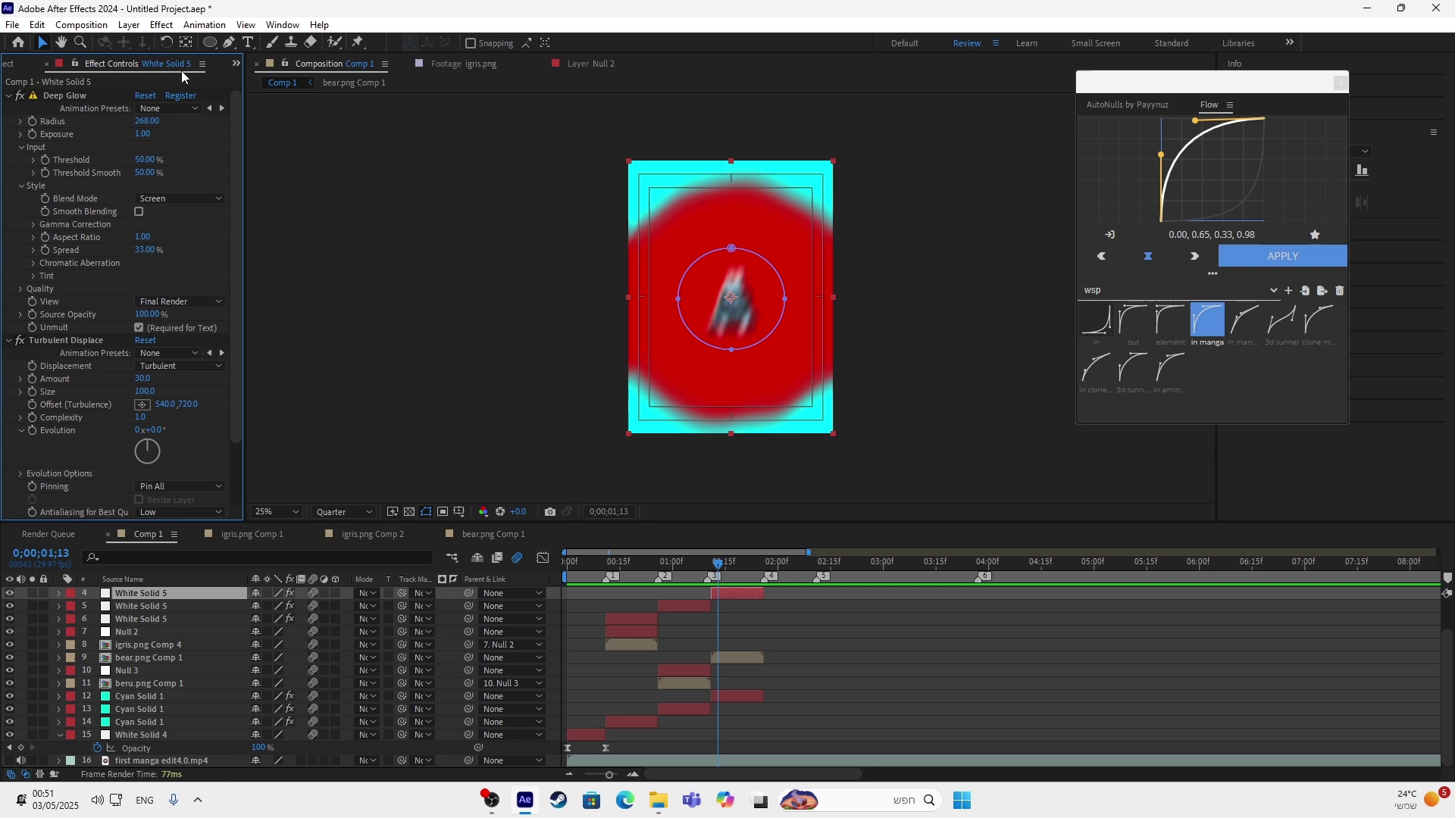
{"action": "scroll", "coordinate": [146, 447], "scroll_direction": "down", "scroll_amount": 3}
{"action": "left_click", "coordinate": [143, 488]}
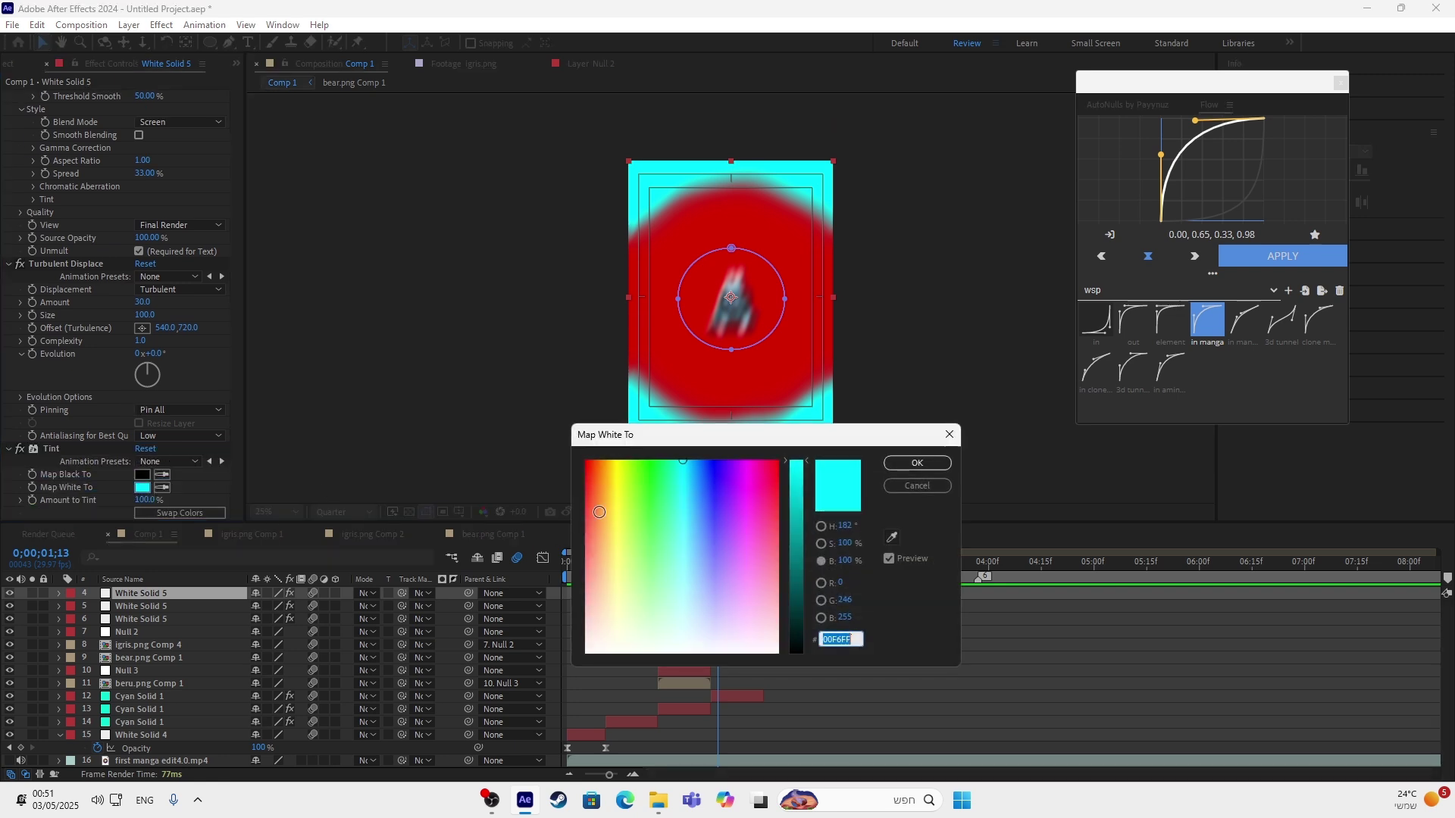
{"action": "left_click_drag", "start_coordinate": [720, 499], "coordinate": [806, 455]}
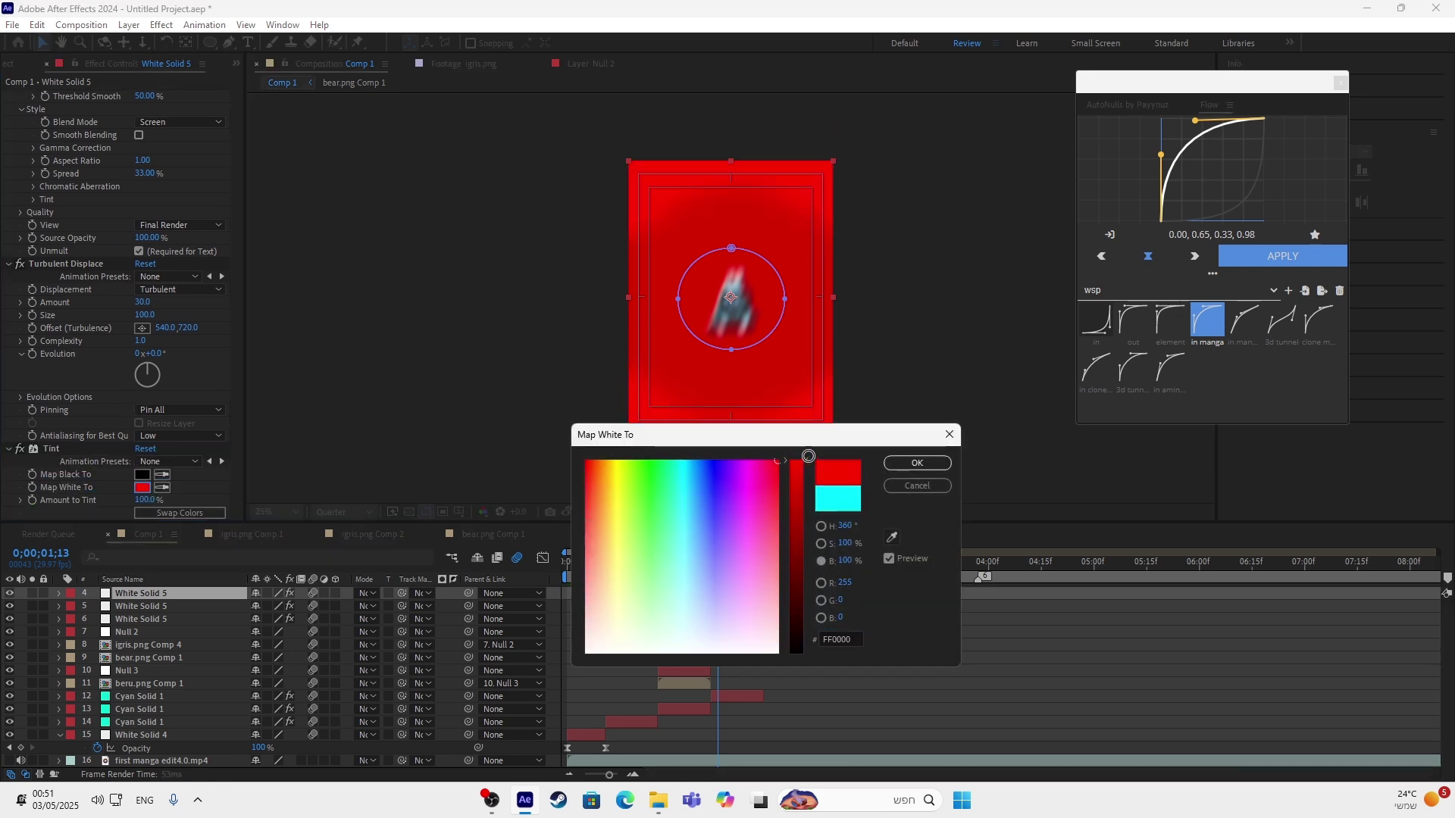
{"action": "left_click", "coordinate": [915, 465]}
Set the Tint's Map White To color on the bear section's Cyan Solid 1 to yellow, F1FF0E.
{"action": "left_click", "coordinate": [743, 695]}
{"action": "key", "text": "ctrl+space"}
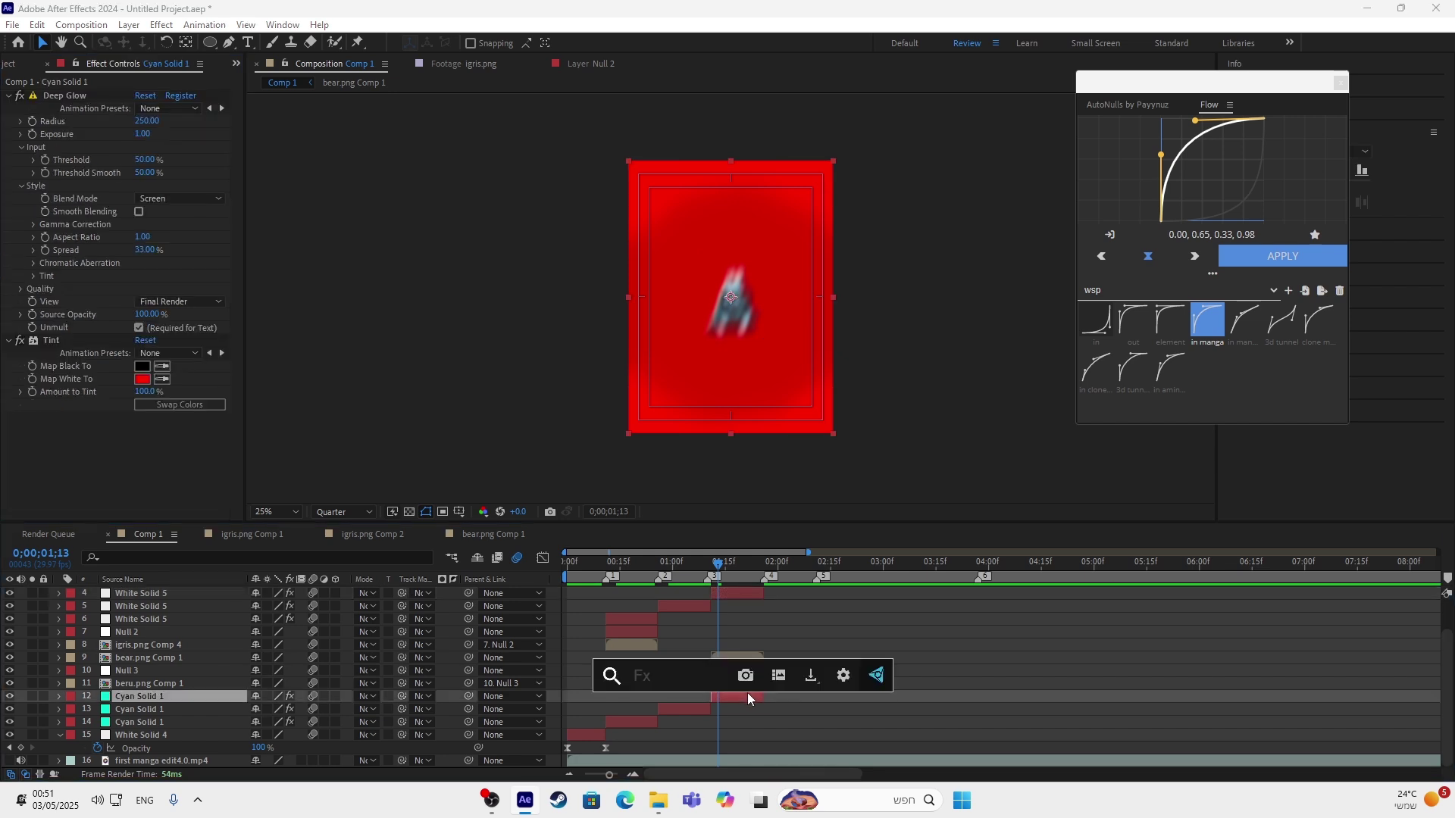
{"action": "left_click", "coordinate": [142, 379]}
{"action": "left_click_drag", "start_coordinate": [644, 477], "coordinate": [619, 470]}
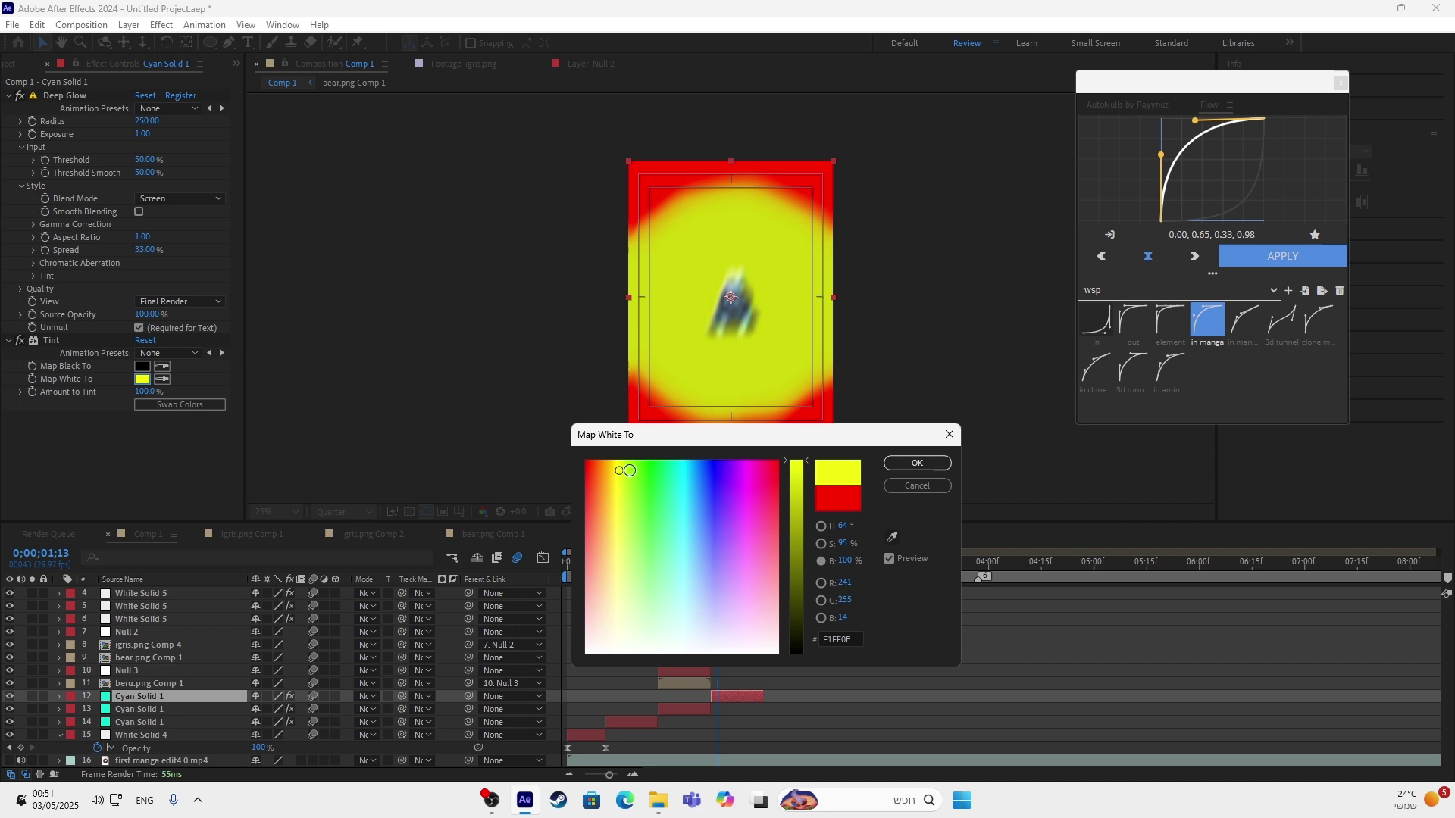
{"action": "left_click", "coordinate": [933, 462]}
Preview the intro from the start to check the bear section's colors.
{"action": "left_click", "coordinate": [836, 564]}
{"action": "key", "text": "Home"}
{"action": "left_click", "coordinate": [843, 607]}
{"action": "key", "text": "space"}
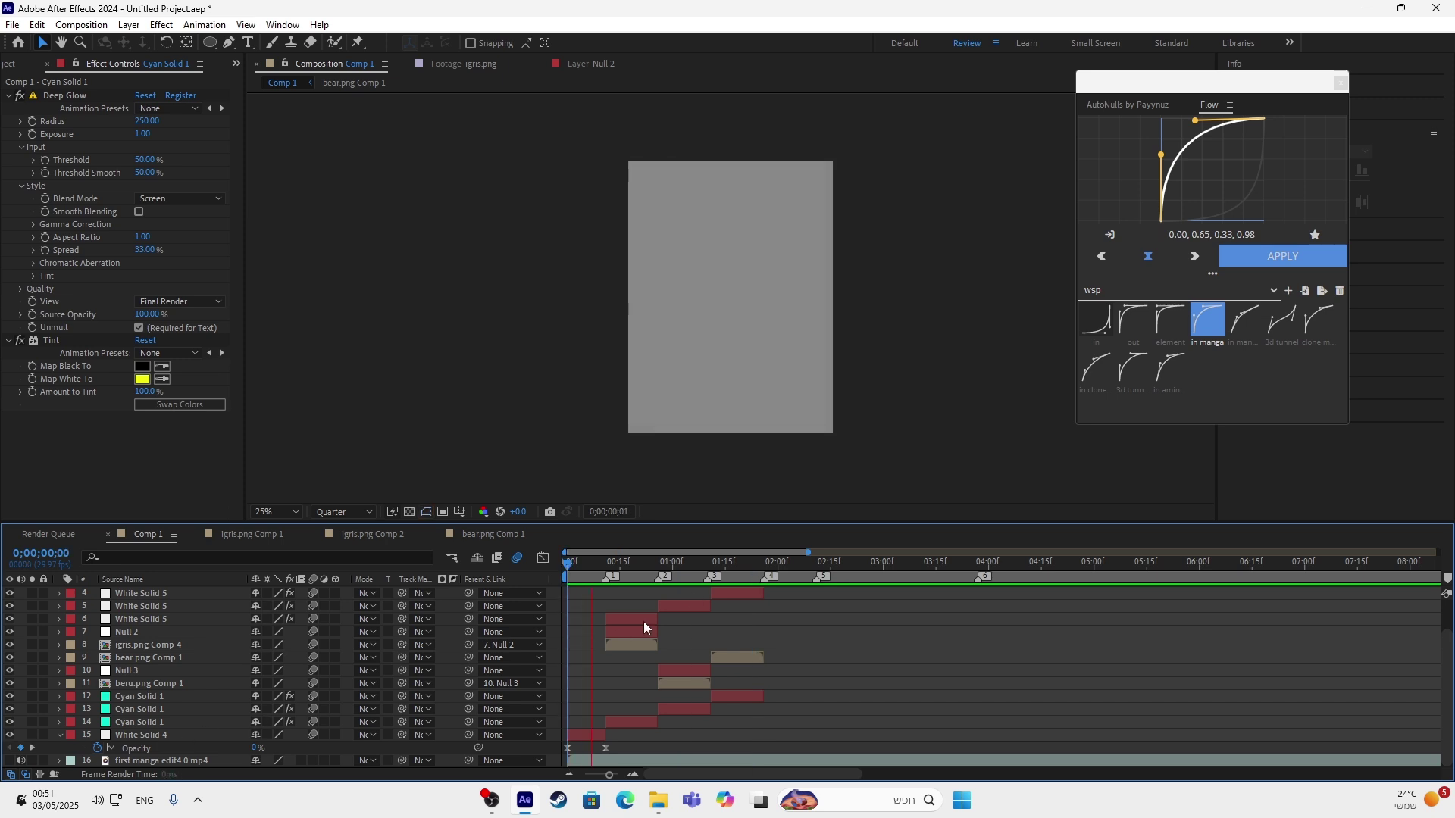
{"action": "left_click", "coordinate": [770, 571]}
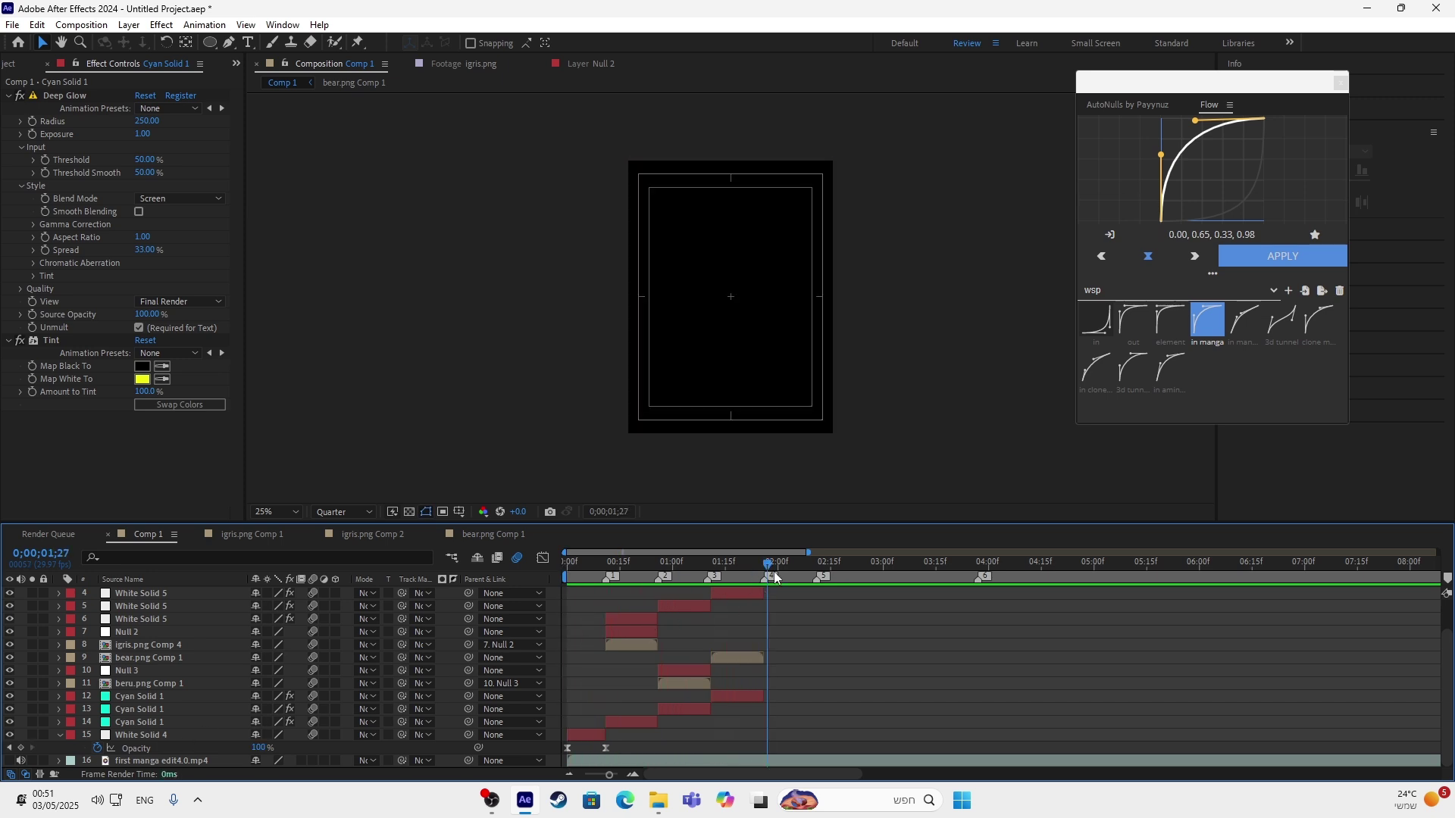
Inside beru.png Comp 1, pre-compose beru.png as beru.png Comp 2 with all attributes moved into it.
{"action": "scroll", "coordinate": [739, 606], "scroll_direction": "up", "scroll_amount": 2}
{"action": "left_click_drag", "start_coordinate": [767, 568], "coordinate": [659, 717]}
{"action": "double_click", "coordinate": [671, 719]}
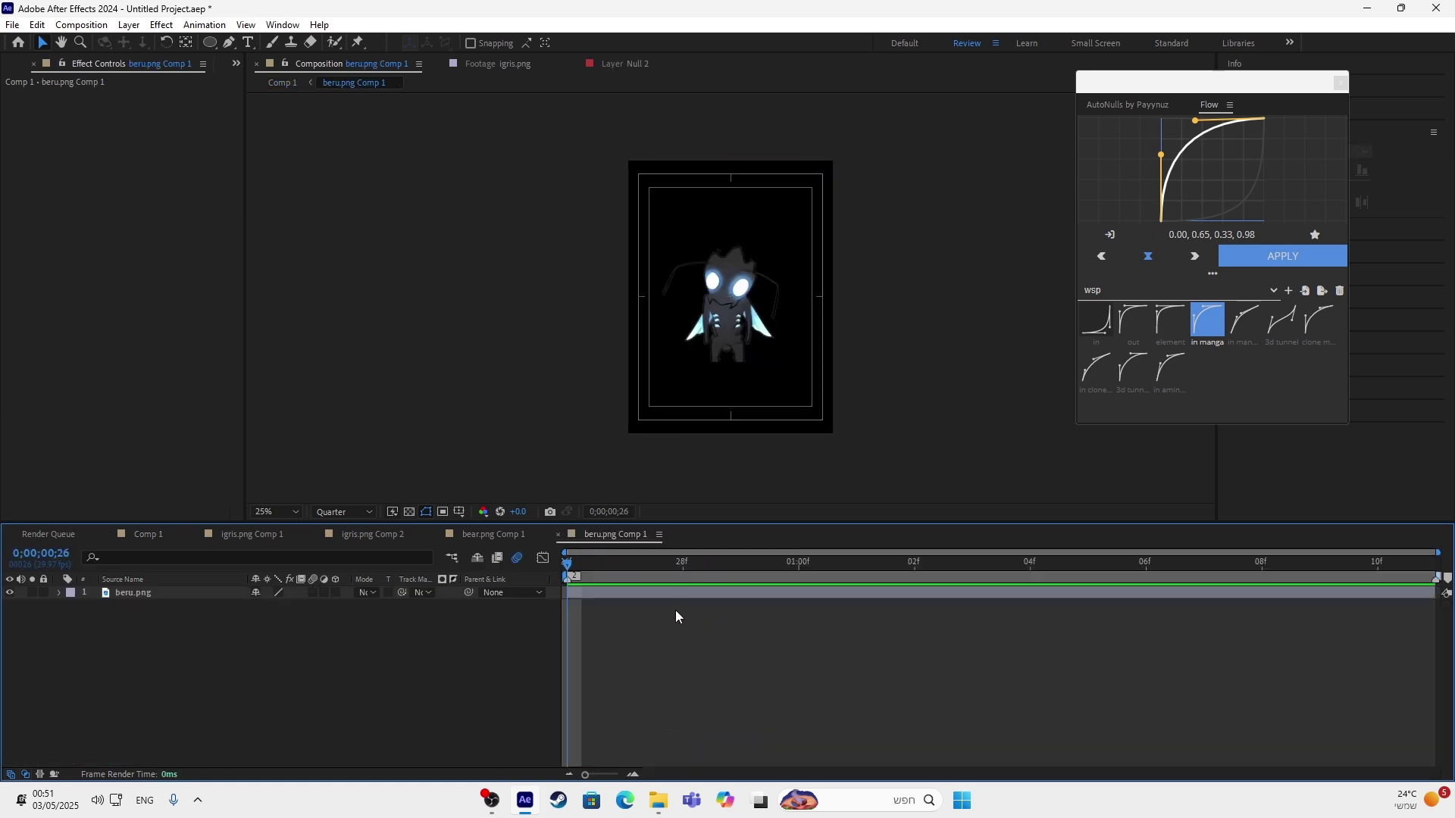
{"action": "right_click", "coordinate": [665, 593]}
{"action": "left_click", "coordinate": [750, 493]}
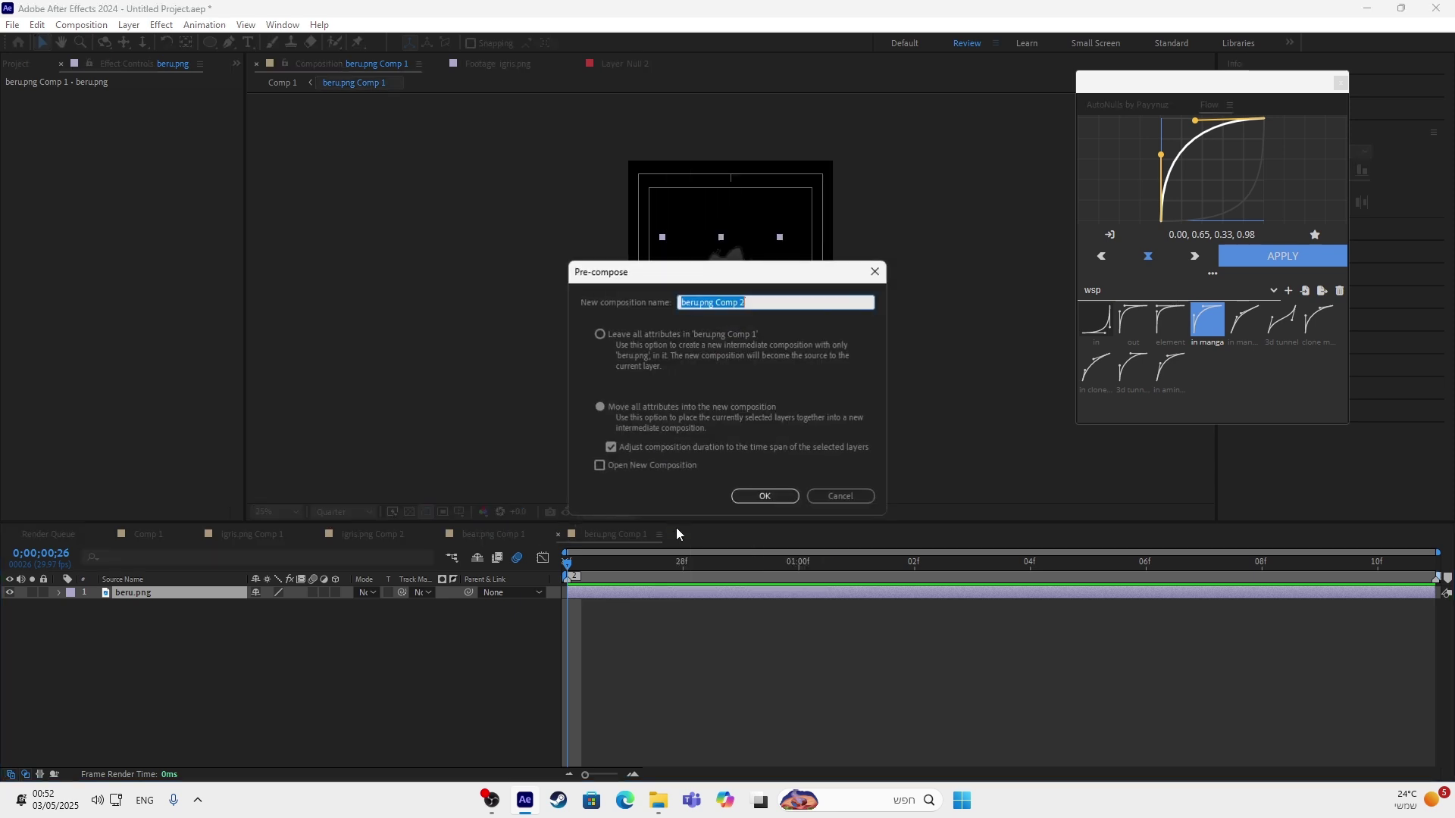
{"action": "left_click", "coordinate": [764, 497]}
Inside beru.png Comp 2, pre-compose beru.png again and duplicate the nested comp twice to make three layers.
{"action": "double_click", "coordinate": [617, 589]}
{"action": "right_click", "coordinate": [622, 587]}
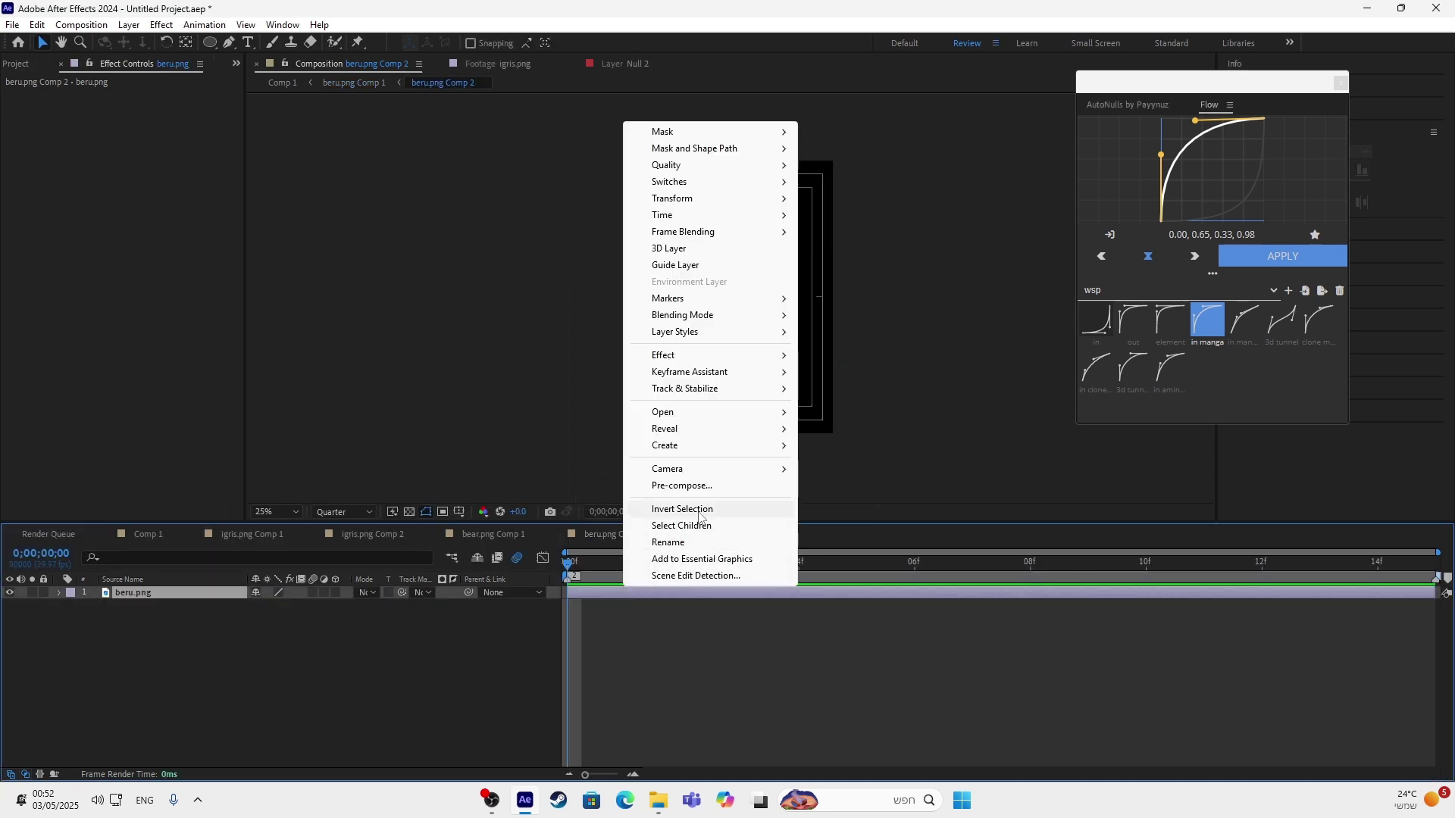
{"action": "left_click", "coordinate": [682, 485]}
{"action": "left_click", "coordinate": [754, 496]}
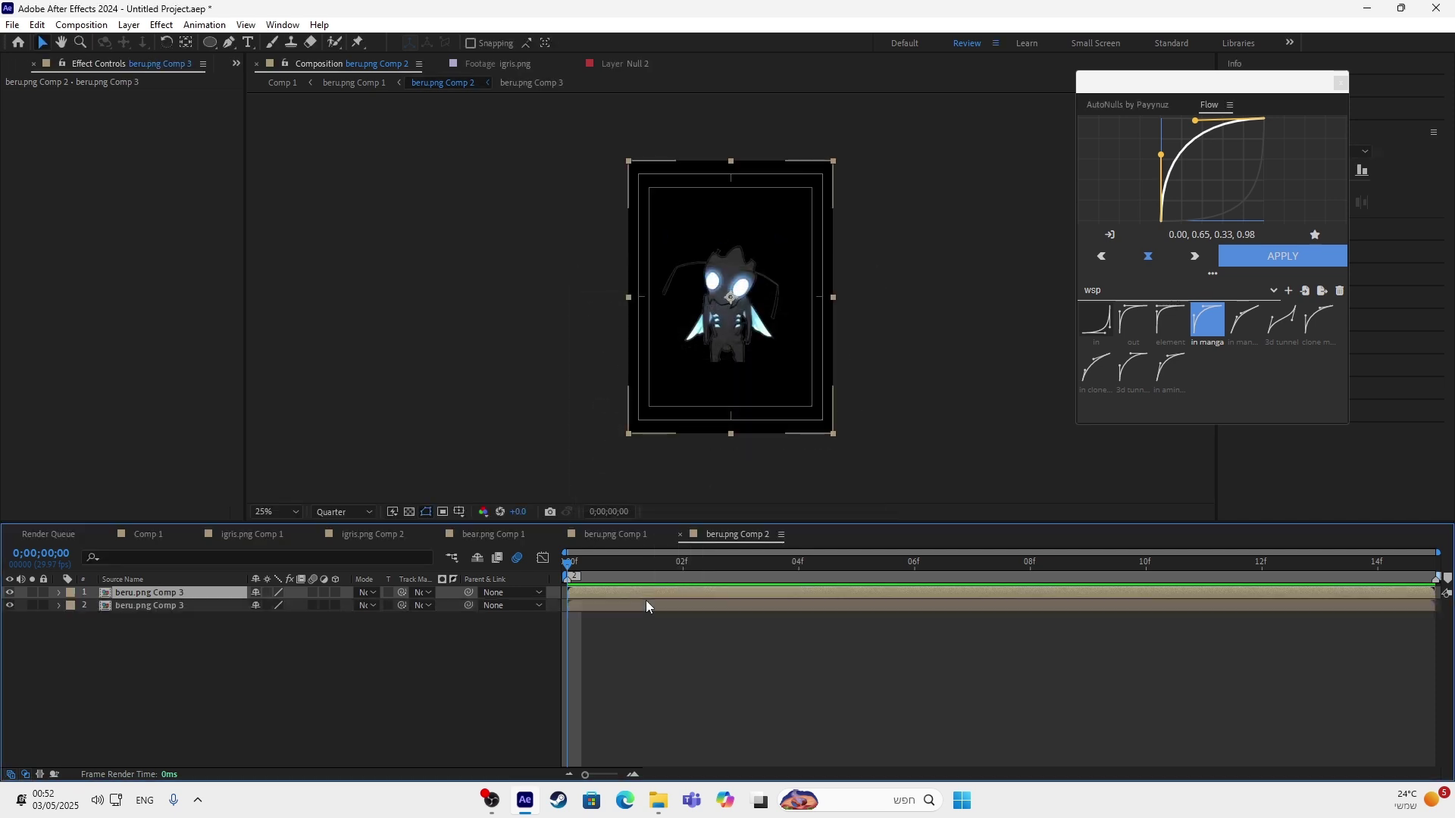
{"action": "key", "text": "ctrl+d"}
Apply the RobbyWhiteOutLine preset to the topmost beru.png Comp 3 layer.
{"action": "key", "text": "ctrl+space"}
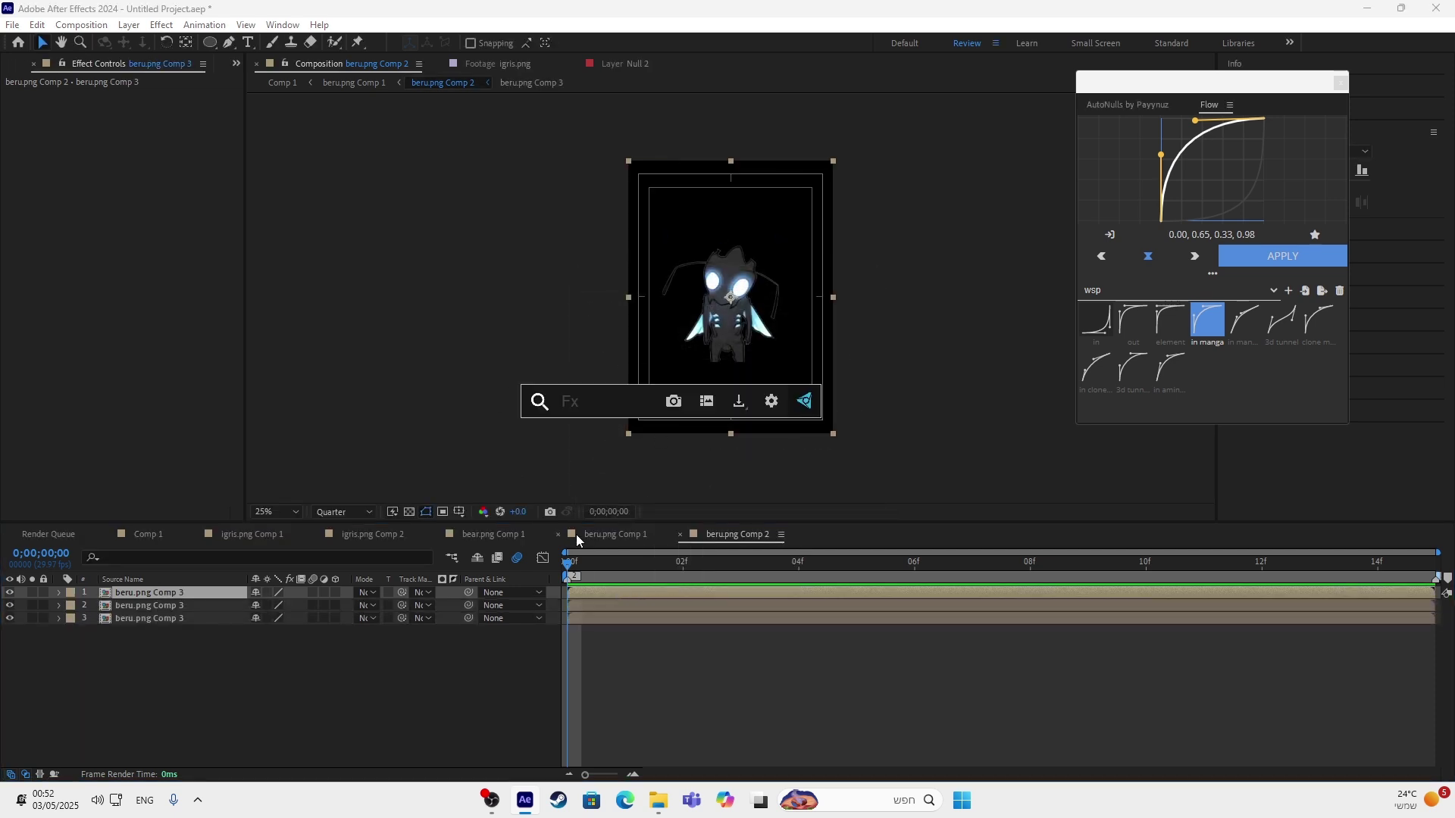
{"action": "type", "text": "robbty"}
{"action": "key", "text": "BackSpace"}
{"action": "key", "text": "BackSpace"}
{"action": "type", "text": "yw"}
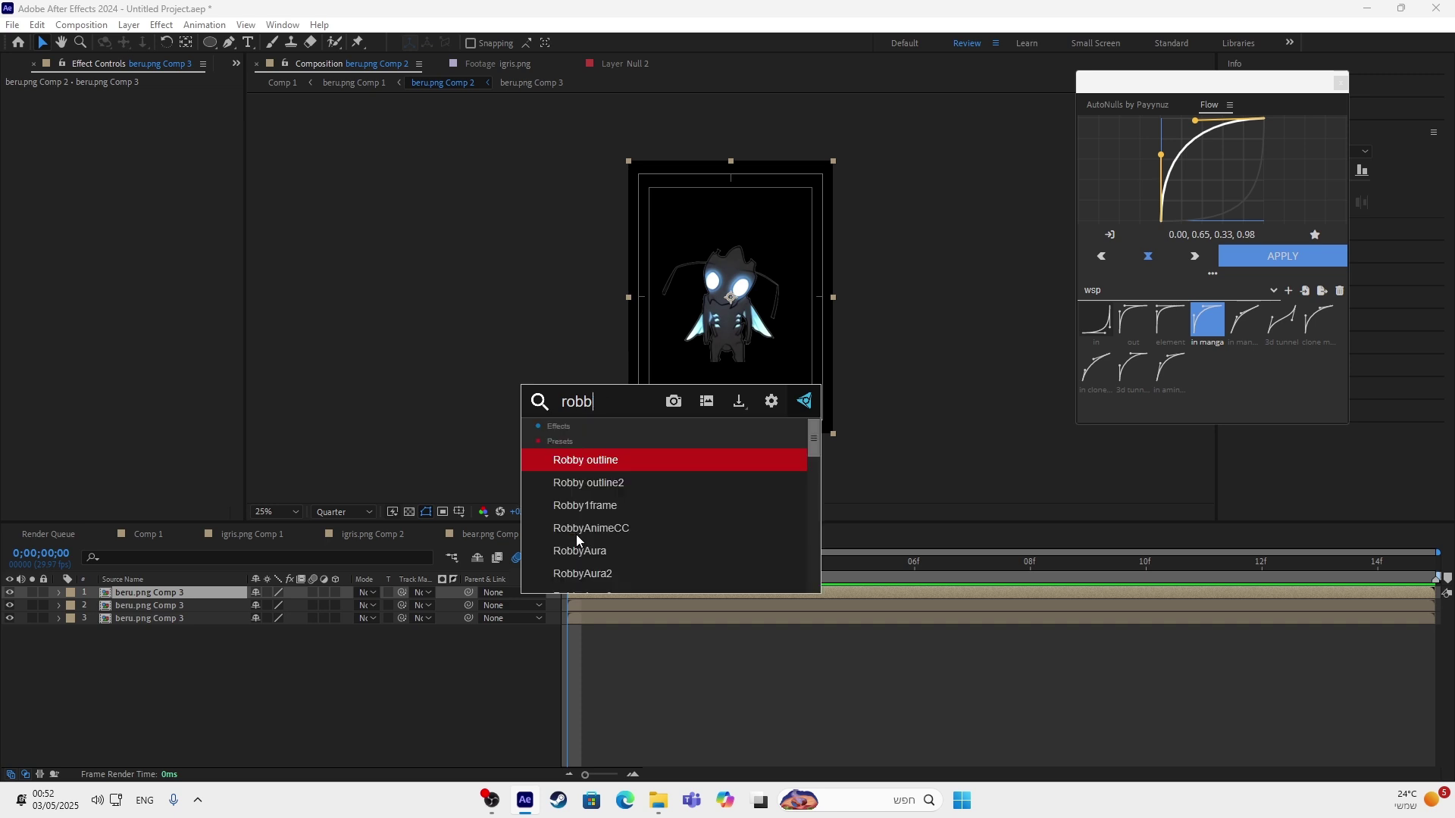
{"action": "left_click", "coordinate": [634, 530]}
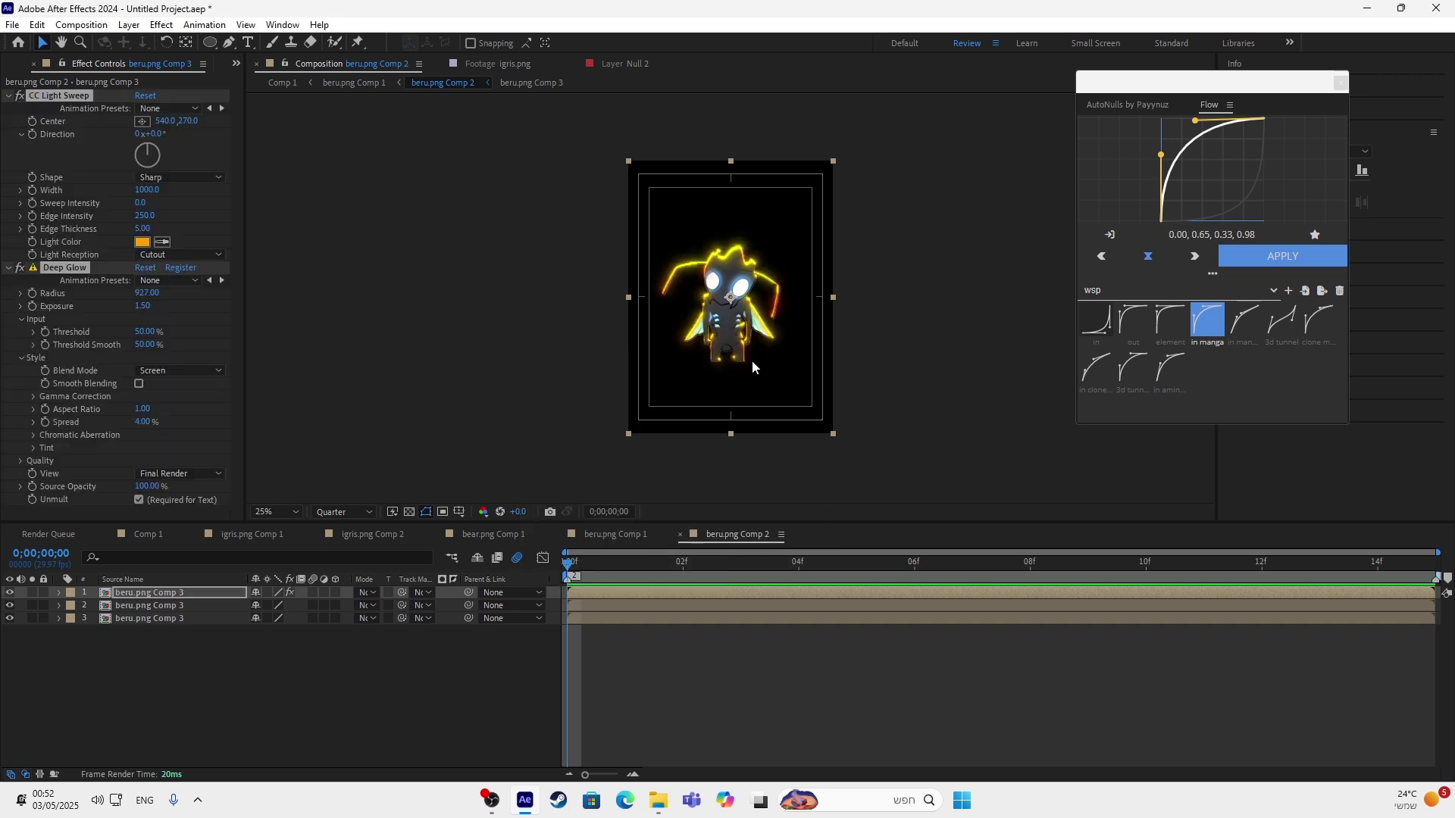
From Comp 1, open igris.png Comp 4 and pre-compose its igris.png layer.
{"action": "left_click", "coordinate": [148, 534]}
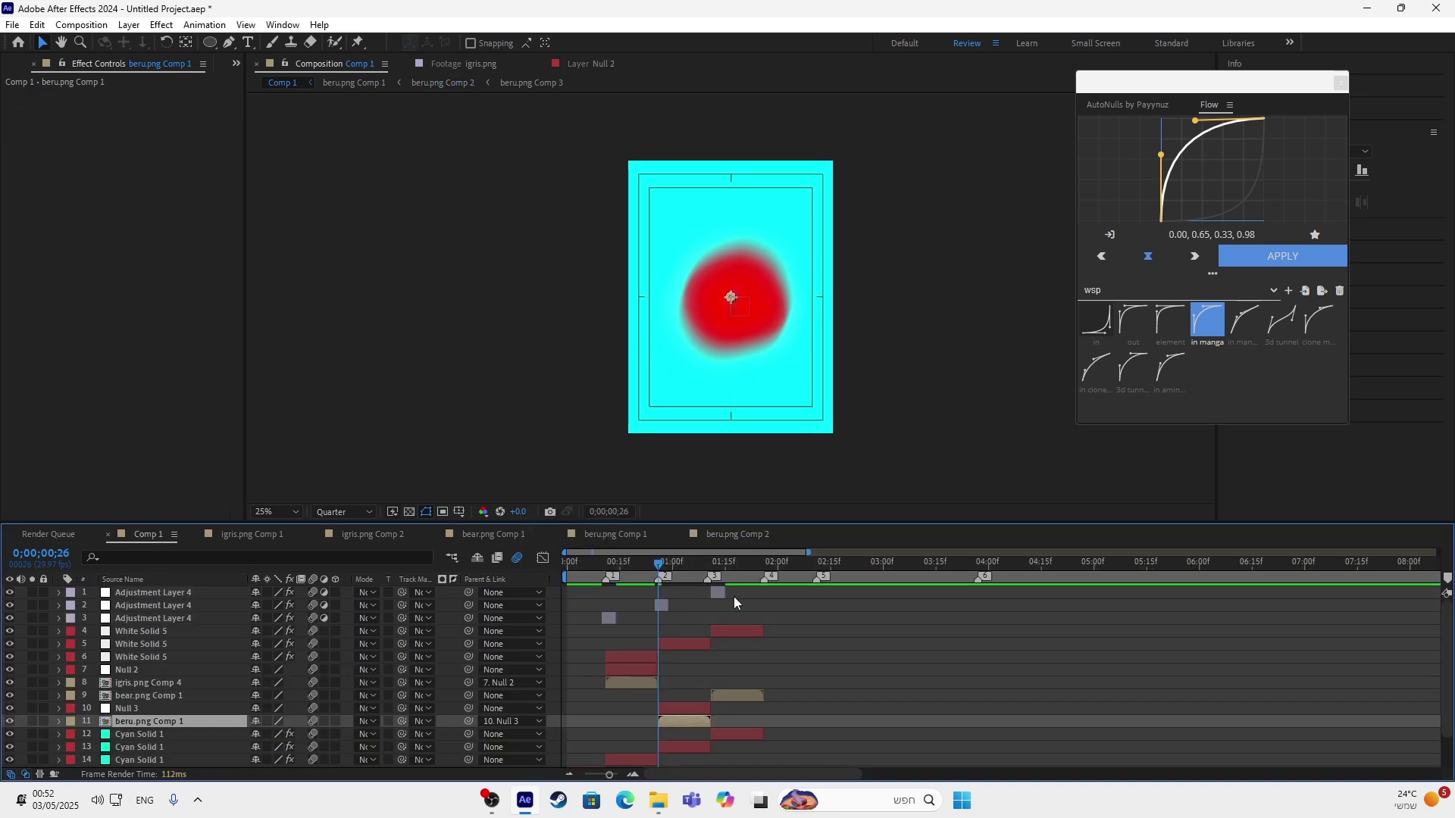
{"action": "mouse_move", "coordinate": [658, 590]}
{"action": "left_mouse_down"}
{"action": "mouse_move", "coordinate": [690, 580]}
{"action": "mouse_move", "coordinate": [629, 583]}
{"action": "left_mouse_up"}
{"action": "left_click", "coordinate": [630, 683]}
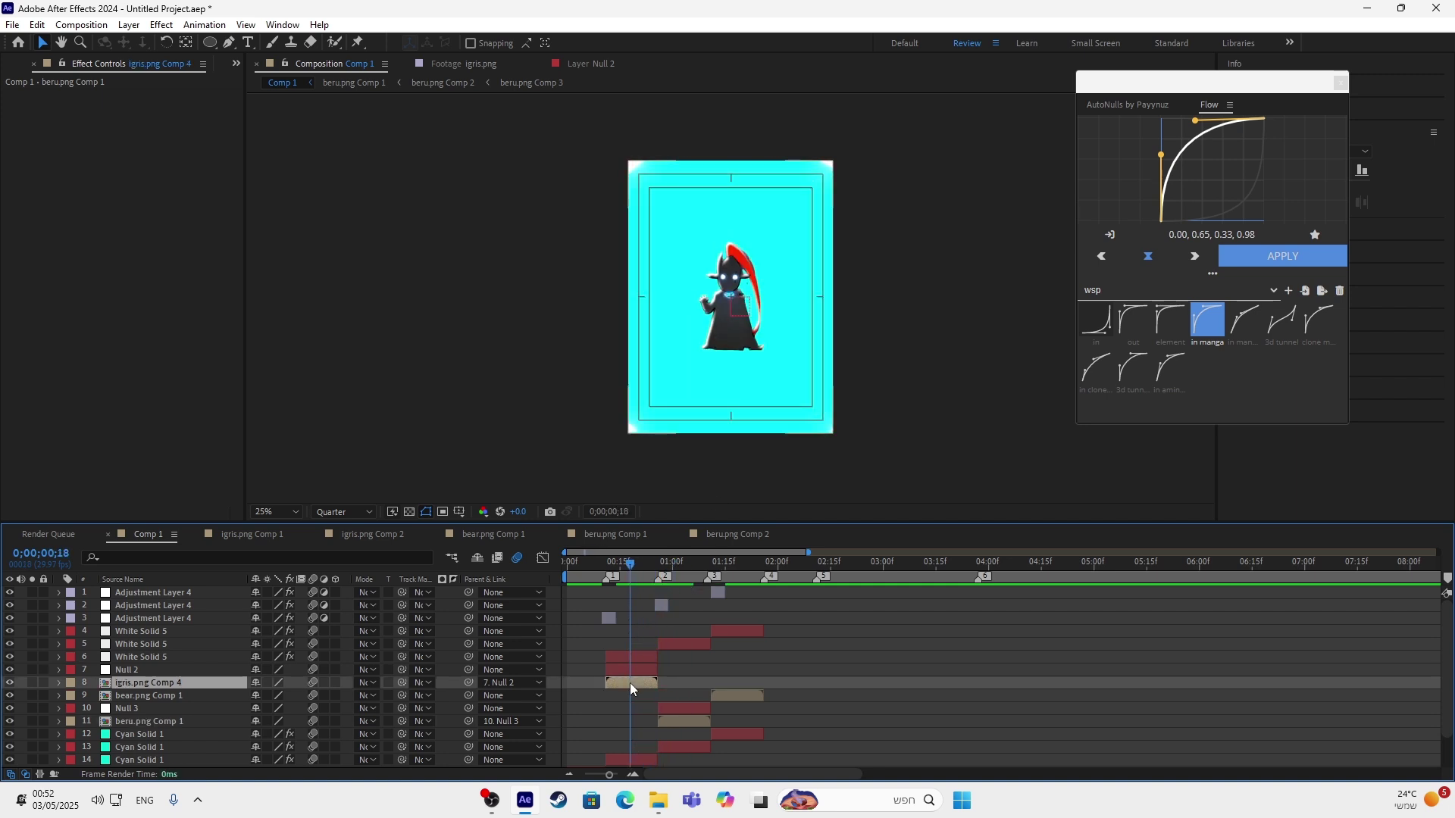
{"action": "double_click", "coordinate": [630, 683]}
{"action": "left_click", "coordinate": [729, 594]}
{"action": "right_click", "coordinate": [729, 597]}
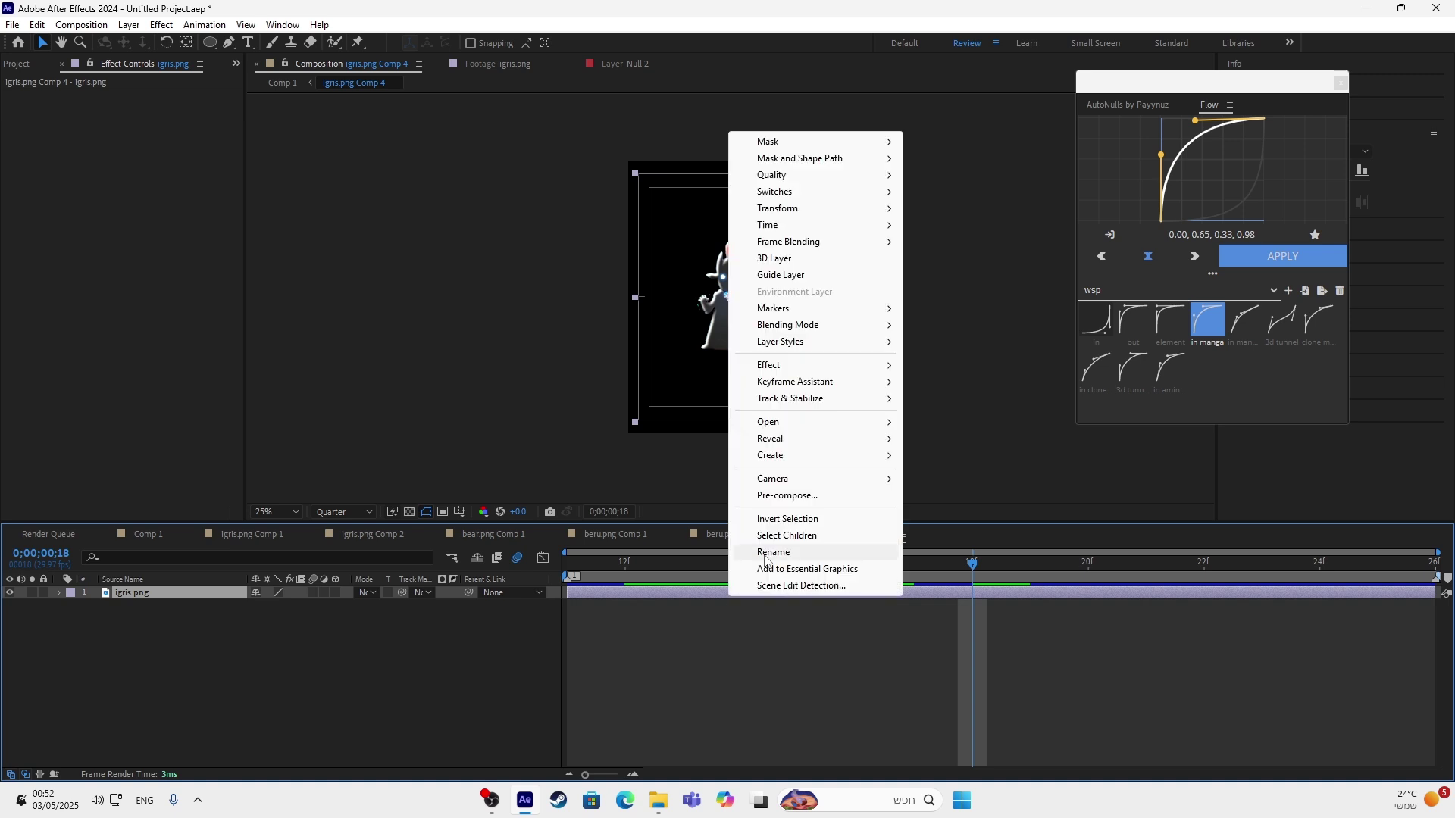
{"action": "left_click", "coordinate": [787, 496]}
{"action": "left_click", "coordinate": [757, 493]}
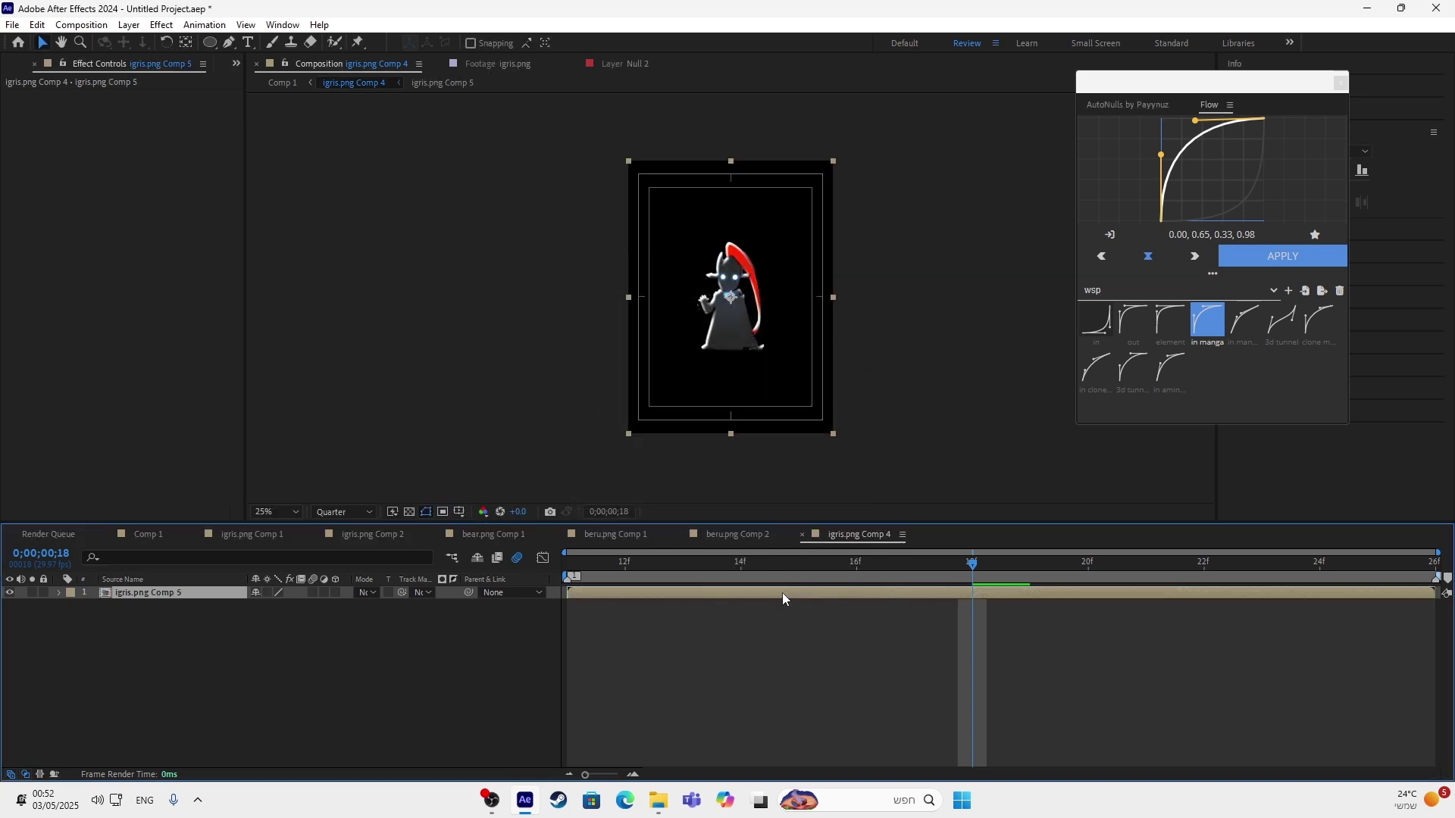
Inside igris.png Comp 5, pre-compose igris.png again and duplicate the nested comp twice to make three layers.
{"action": "double_click", "coordinate": [782, 593]}
{"action": "right_click", "coordinate": [782, 593]}
{"action": "left_click", "coordinate": [803, 516]}
{"action": "left_click", "coordinate": [763, 496]}
{"action": "key", "text": "ctrl+d"}
{"action": "left_click_drag", "start_coordinate": [962, 563], "coordinate": [742, 614]}
{"action": "key", "text": "ctrl+d"}
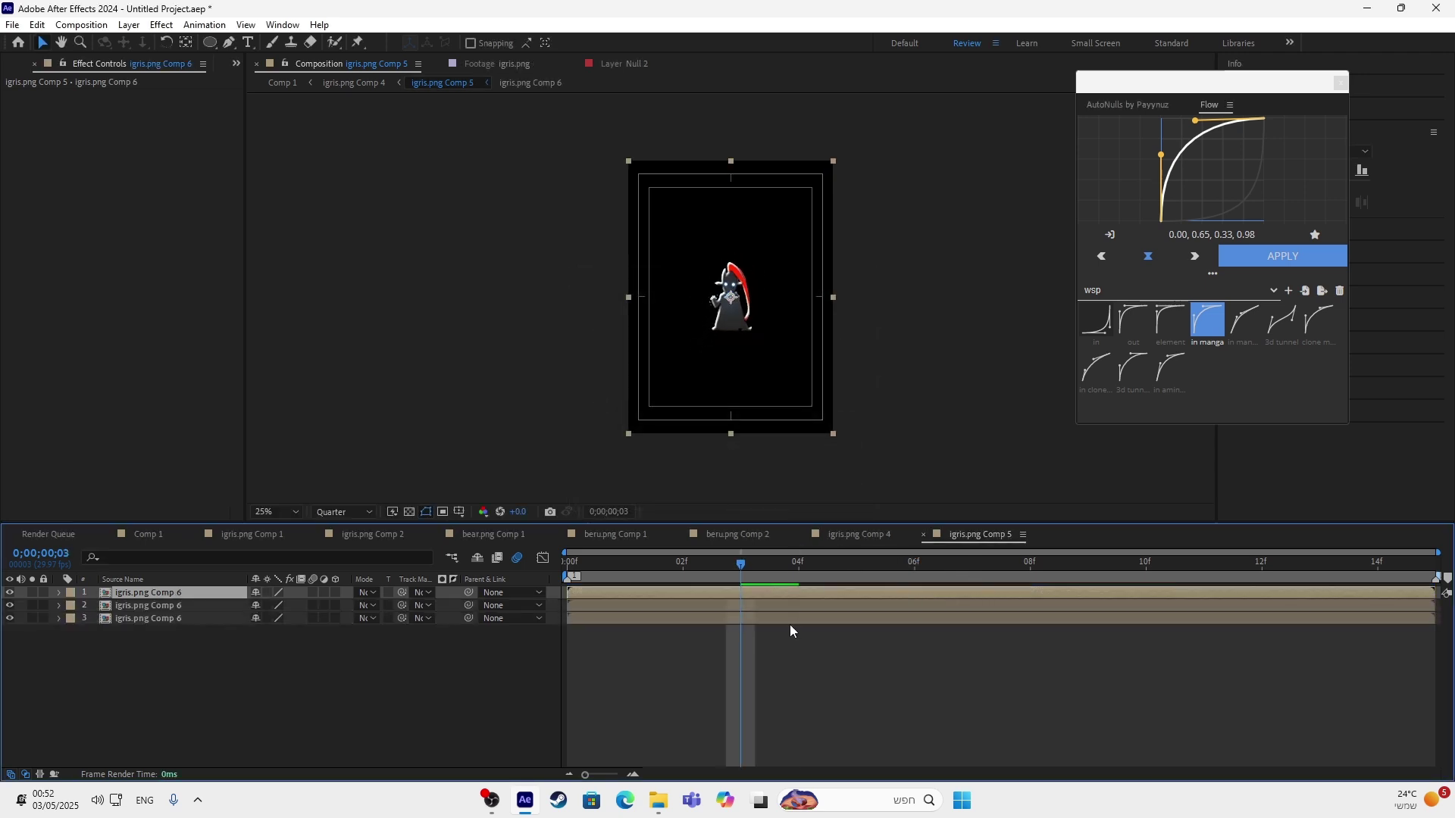
Apply the RobbyWhiteOutLine preset to the topmost igris.png Comp 6 layer.
{"action": "key", "text": "ctrl+space"}
{"action": "type", "text": "w"}
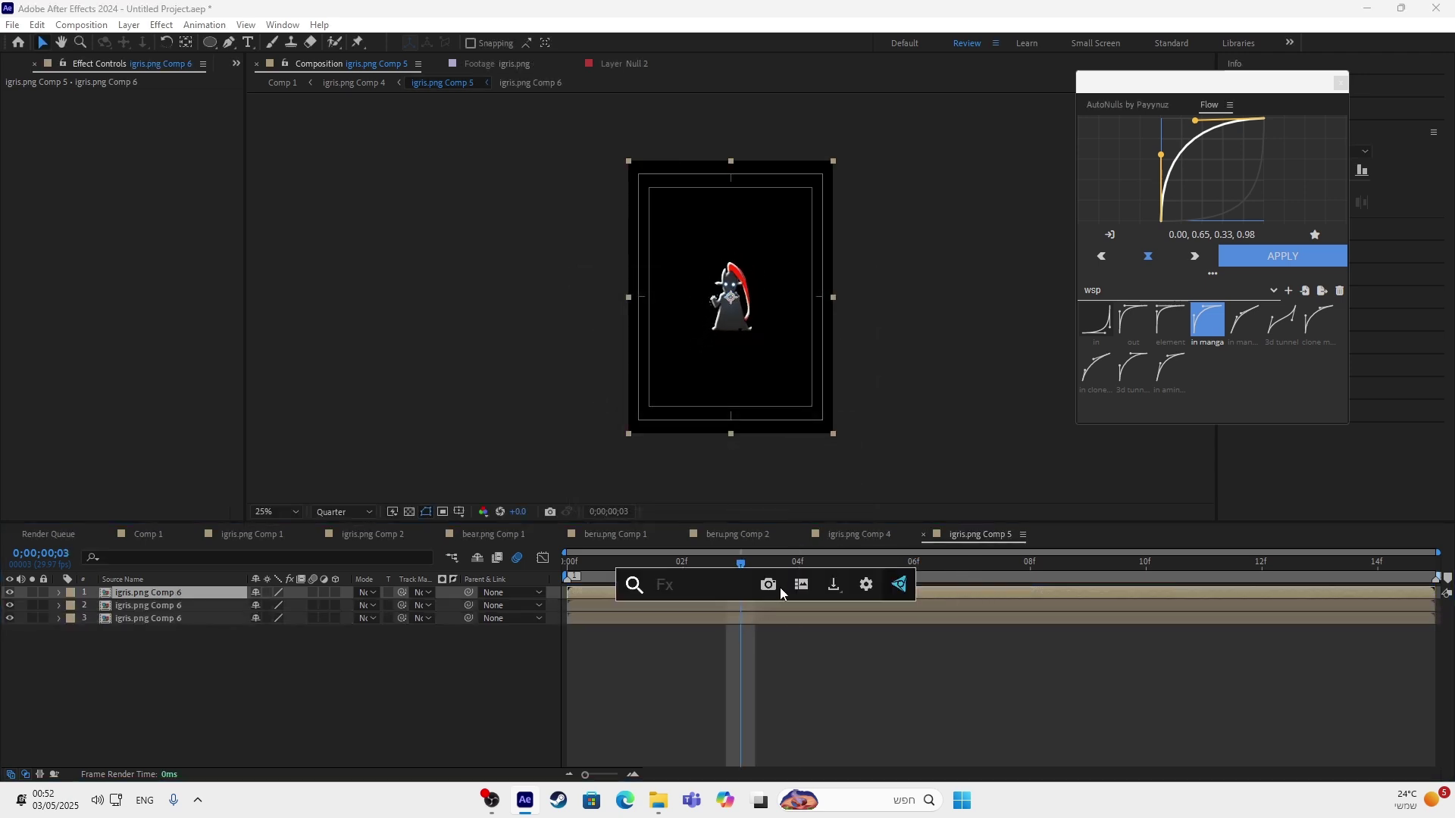
{"action": "key", "text": "BackSpace"}
{"action": "type", "text": "robby"}
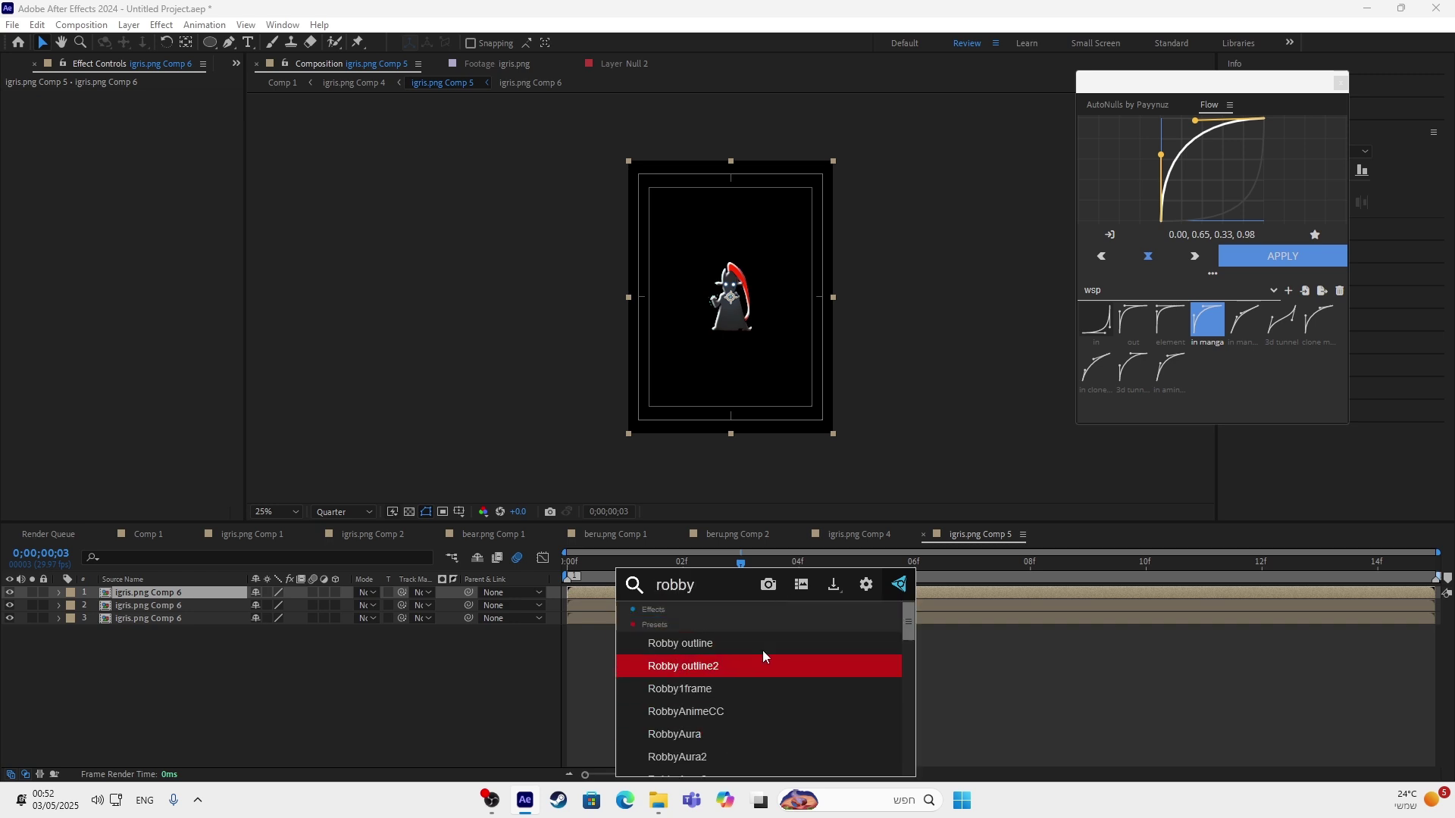
{"action": "type", "text": "w"}
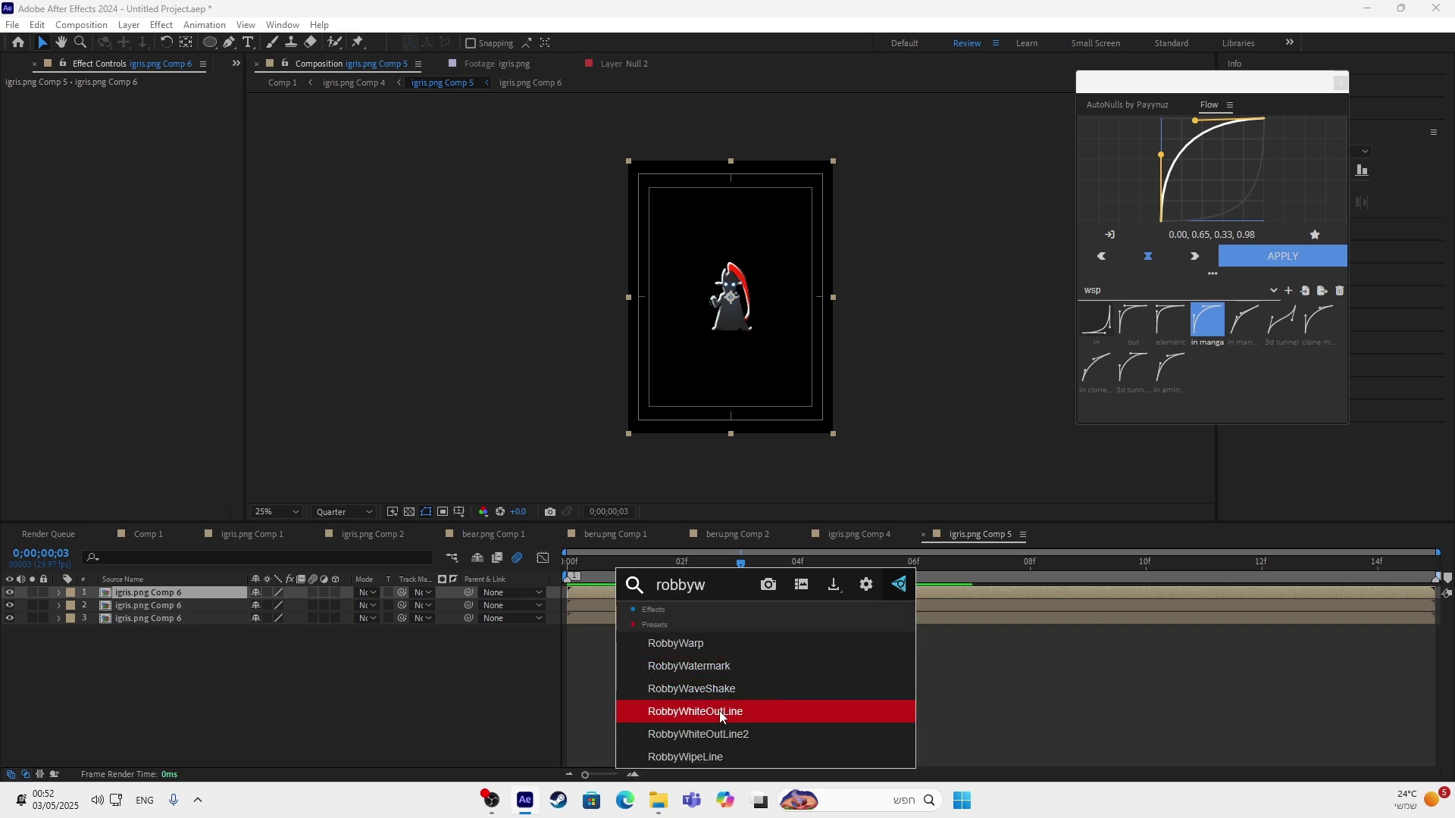
{"action": "left_click", "coordinate": [737, 734]}
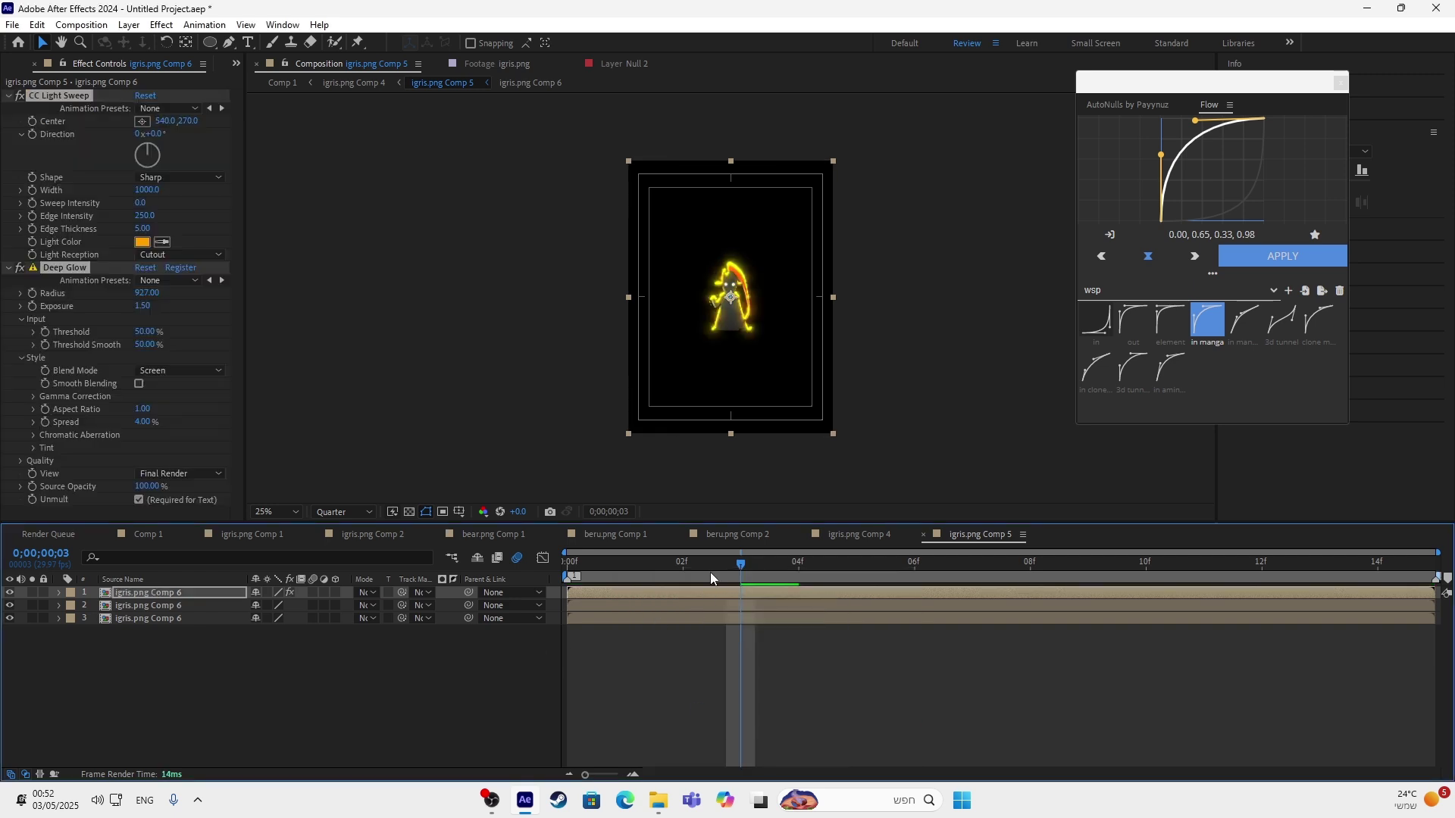
Change the CC Light Sweep's light color on the outlined igris layer to purple.
{"action": "left_click", "coordinate": [710, 567]}
{"action": "key", "text": "."}
{"action": "left_click", "coordinate": [142, 242]}
{"action": "left_click_drag", "start_coordinate": [666, 464], "coordinate": [731, 433]}
{"action": "left_click", "coordinate": [915, 463]}
Return to Comp 1, scrub through the igris and beru sections, and play the preview.
{"action": "left_click", "coordinate": [121, 535]}
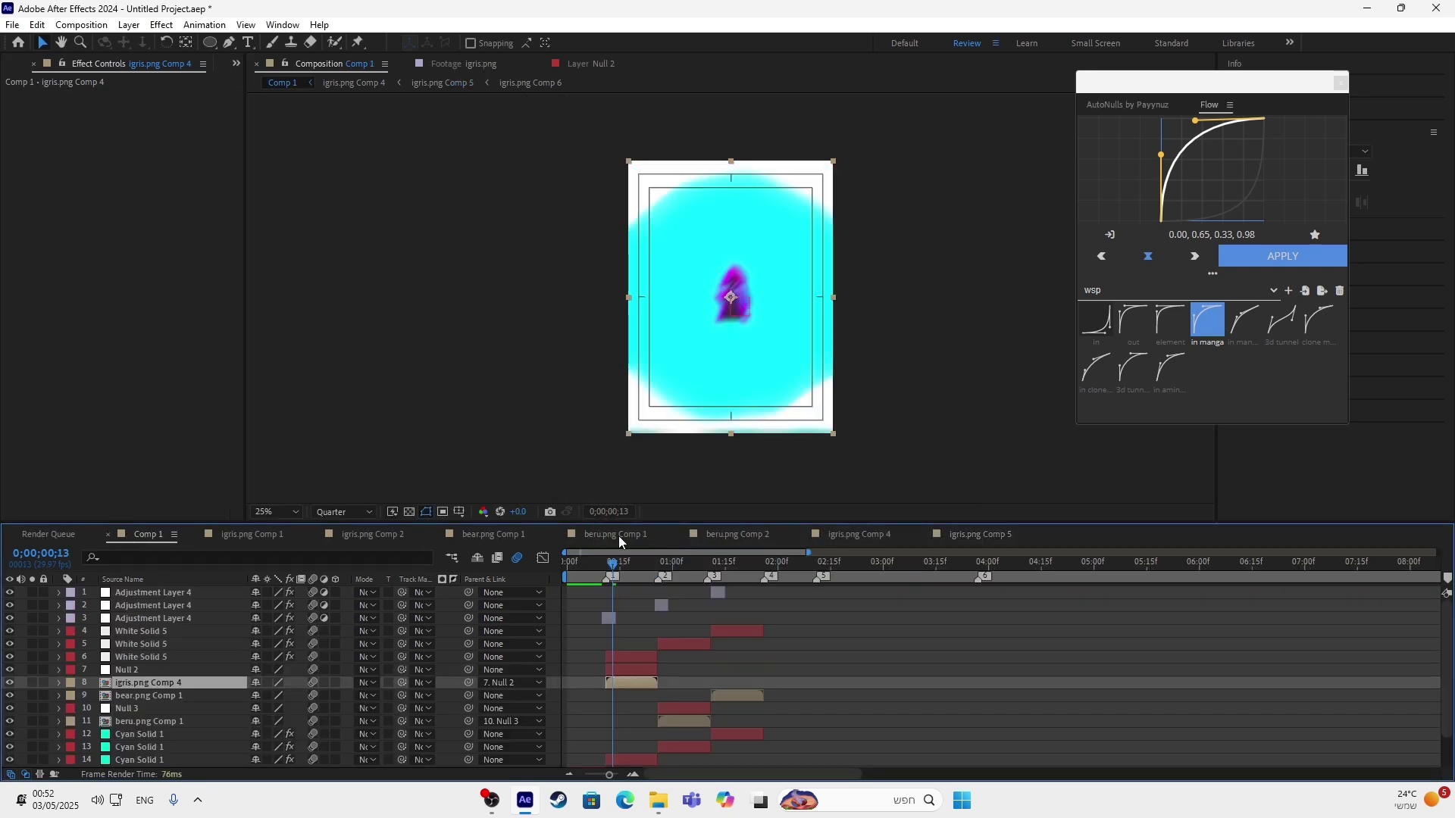
{"action": "left_click_drag", "start_coordinate": [619, 562], "coordinate": [688, 559]}
{"action": "key", "text": "space"}
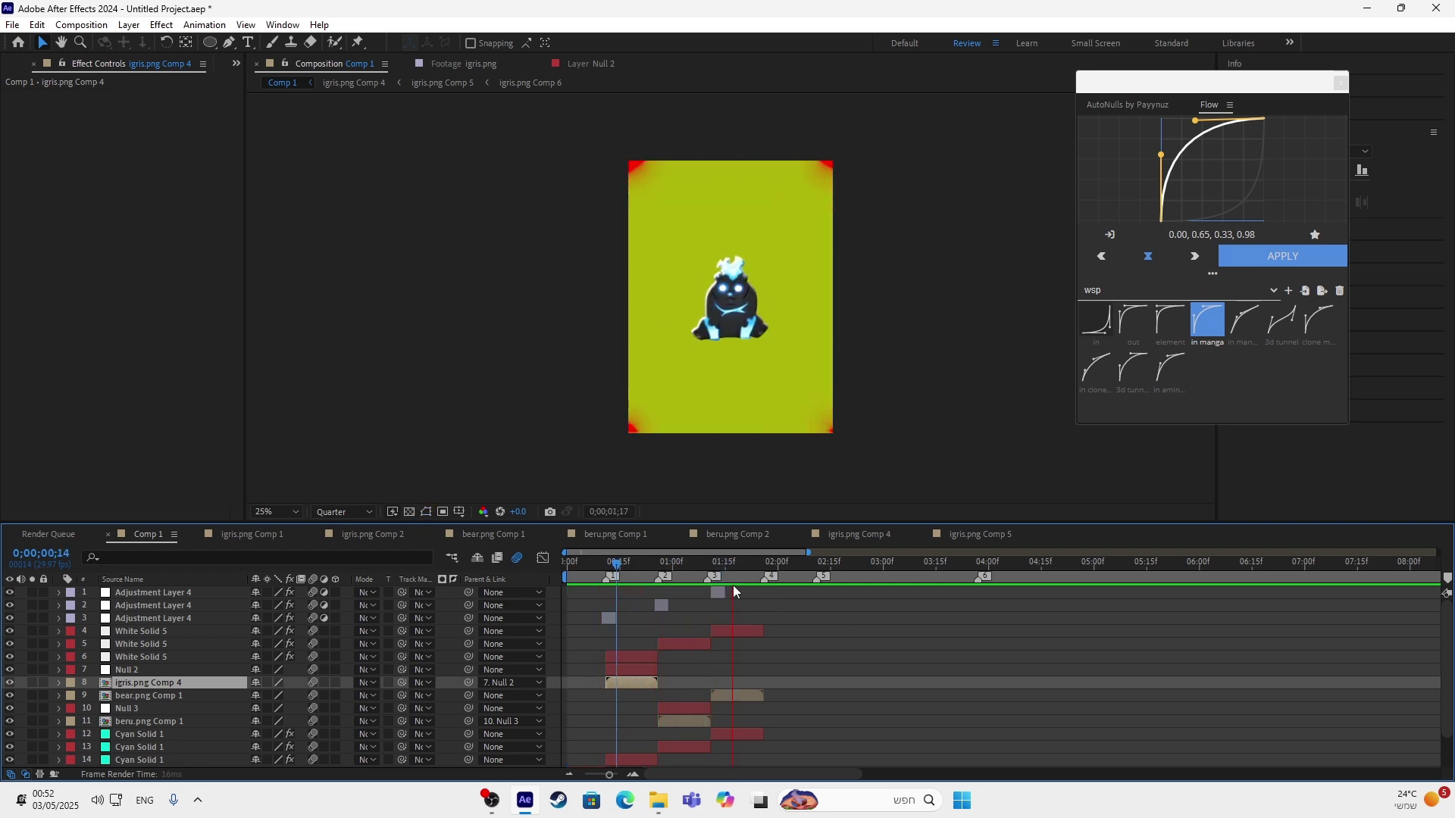
Open bear.png Comp 1 and pre-compose its bear.png layer as bear.png Comp 2.
{"action": "left_click", "coordinate": [721, 694]}
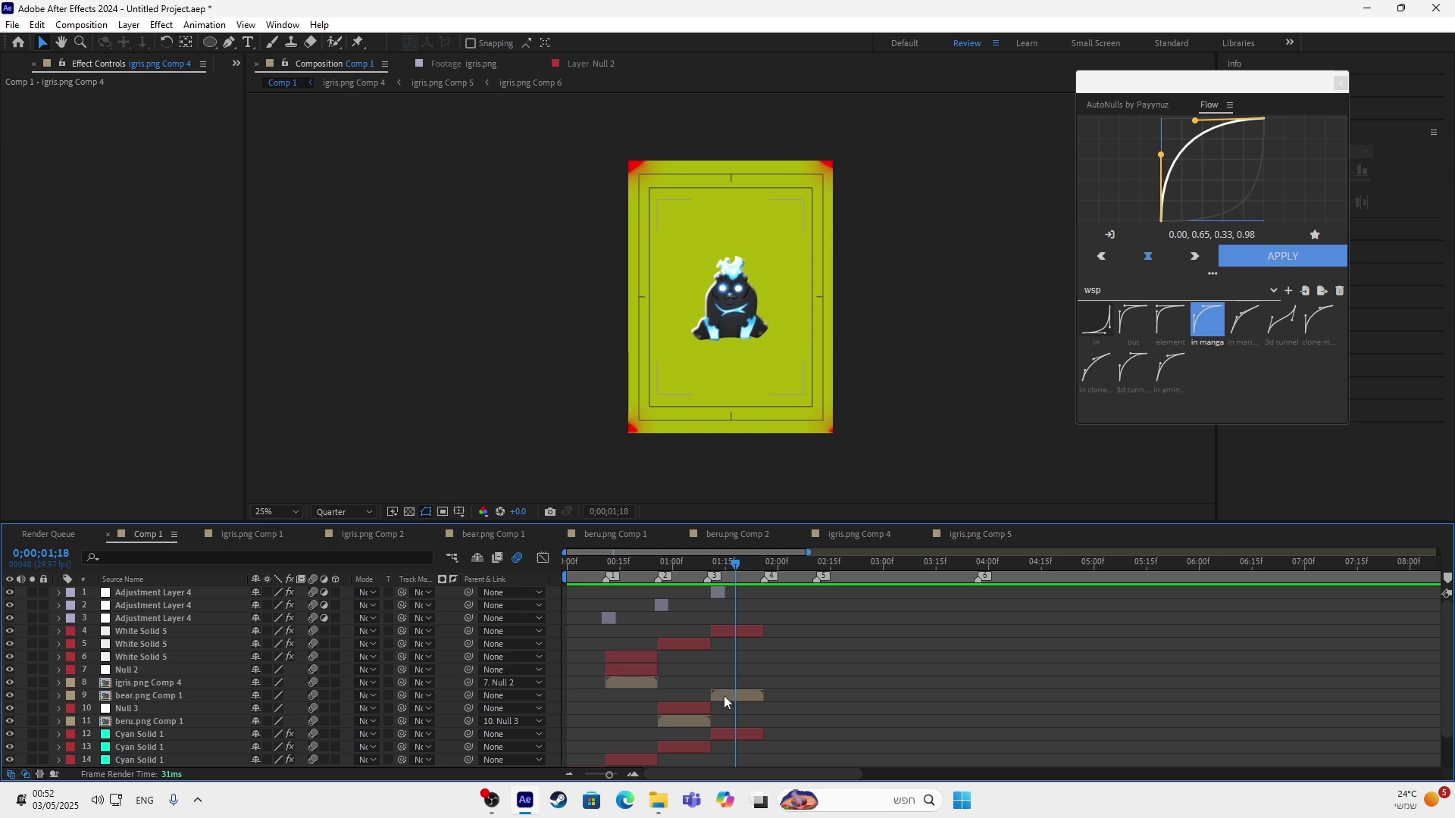
{"action": "double_click", "coordinate": [724, 695]}
{"action": "right_click", "coordinate": [783, 589]}
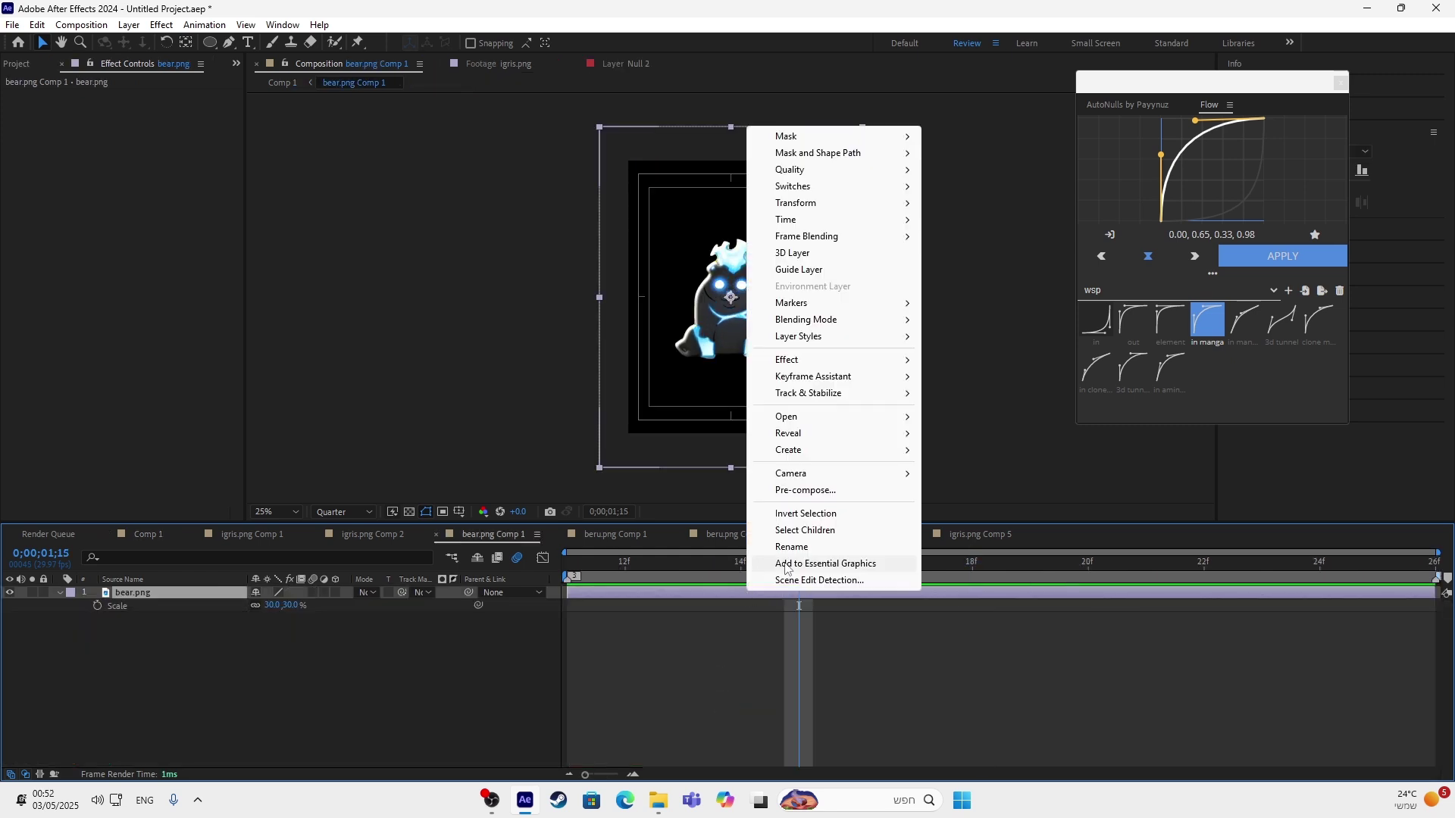
{"action": "left_click", "coordinate": [804, 488]}
{"action": "key", "text": "Return"}
Inside bear.png Comp 2, pre-compose bear.png again and duplicate the nested comp twice to make three layers.
{"action": "double_click", "coordinate": [726, 591]}
{"action": "right_click", "coordinate": [724, 589]}
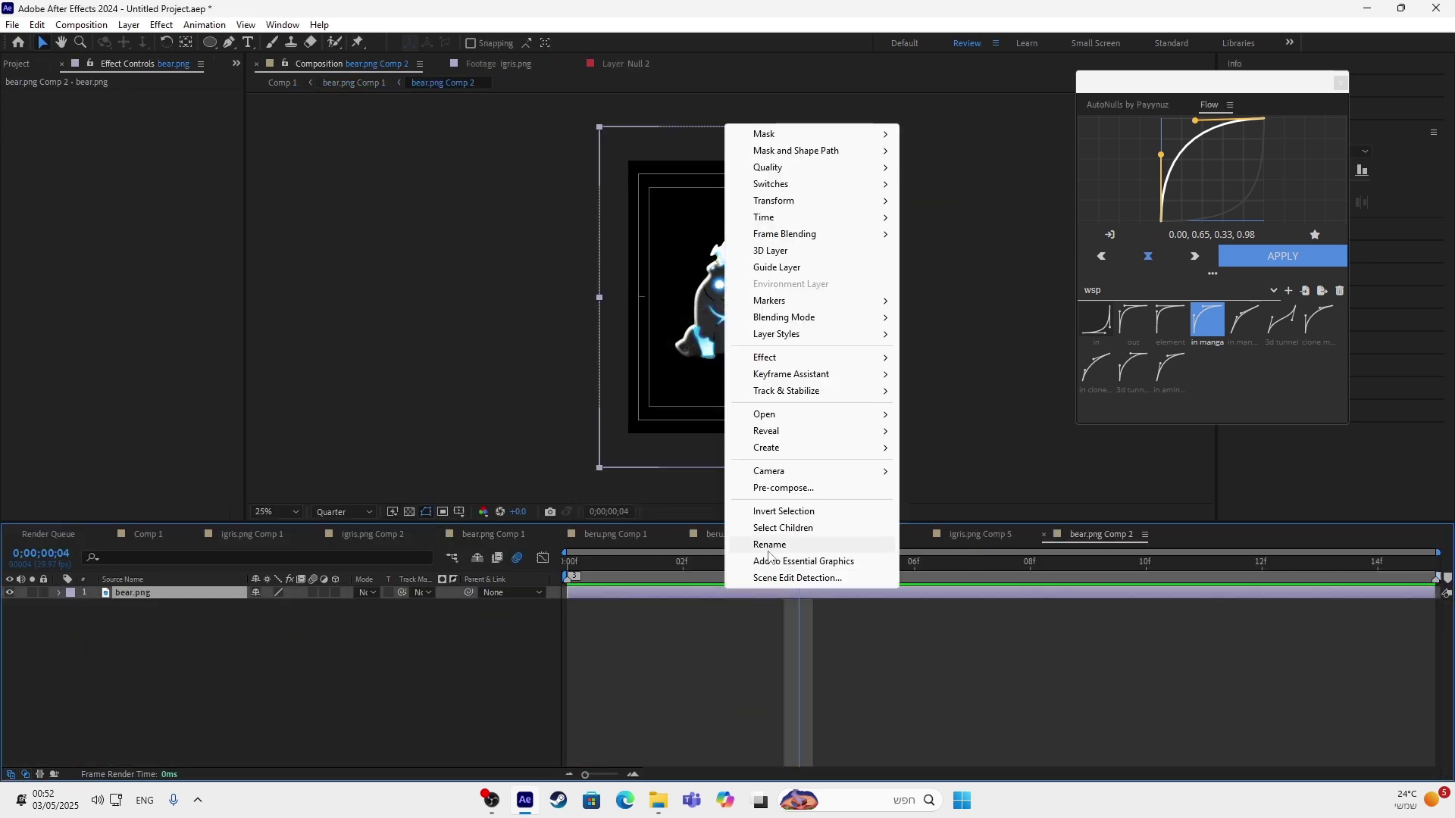
{"action": "left_click", "coordinate": [780, 487]}
{"action": "left_click", "coordinate": [772, 499]}
{"action": "key", "text": "ctrl+d"}
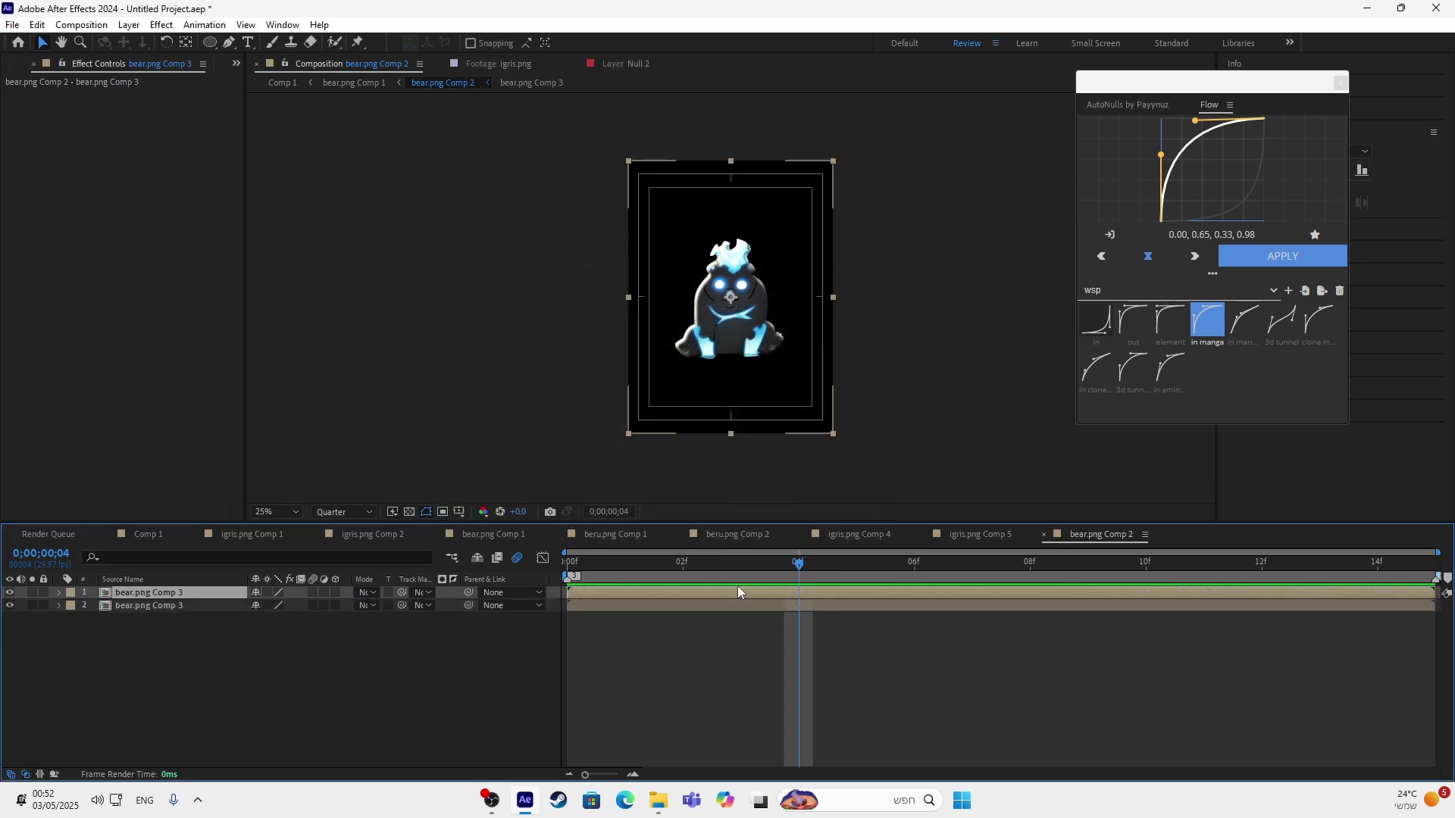
{"action": "key", "text": "ctrl+d"}
Apply the RobbyWhiteOutLine preset to the topmost bear.png Comp 3 layer and set its CC Light Sweep light color to red.
{"action": "key", "text": "ctrl+space"}
{"action": "type", "text": "robbyw"}
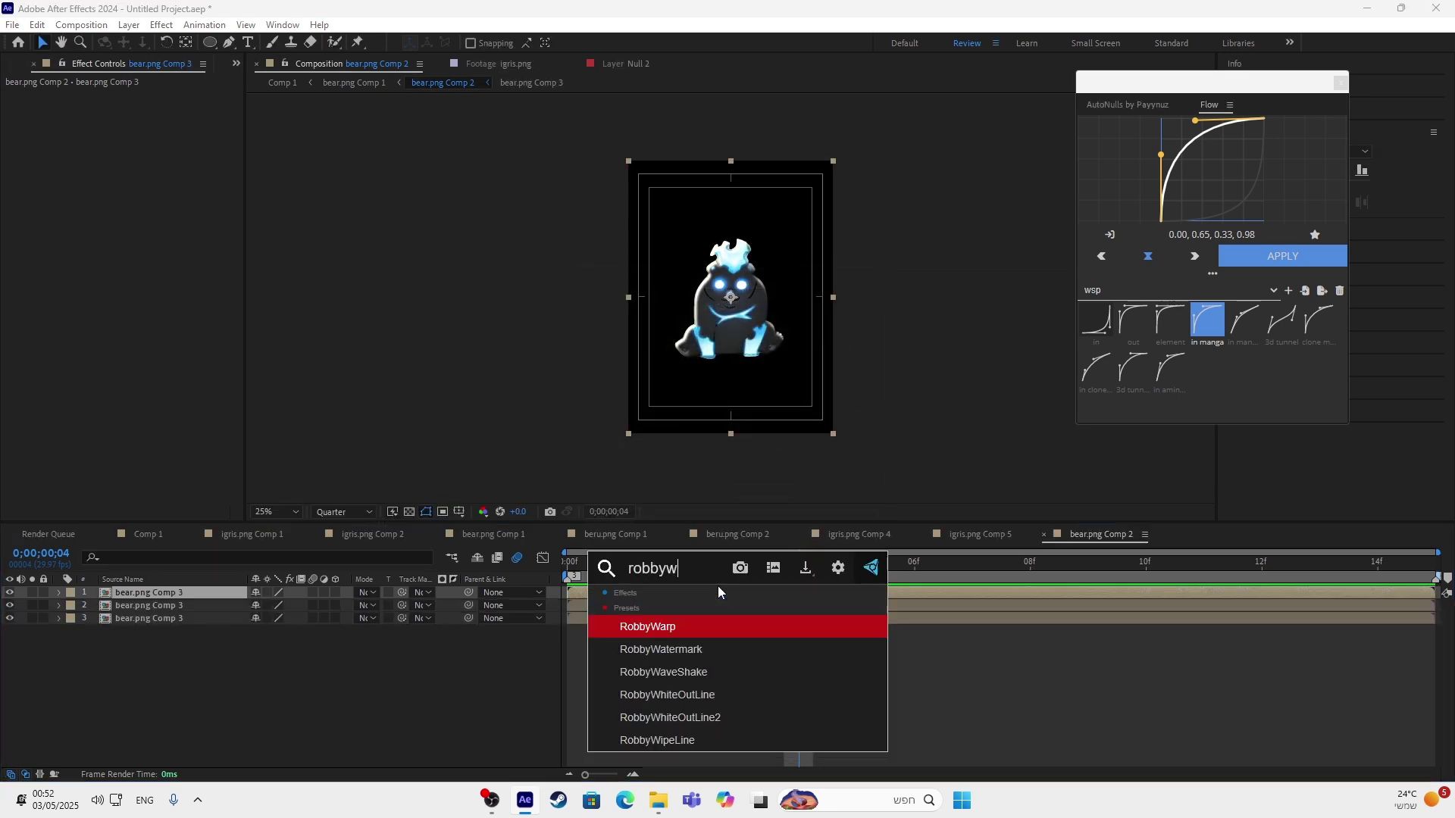
{"action": "left_click", "coordinate": [711, 701]}
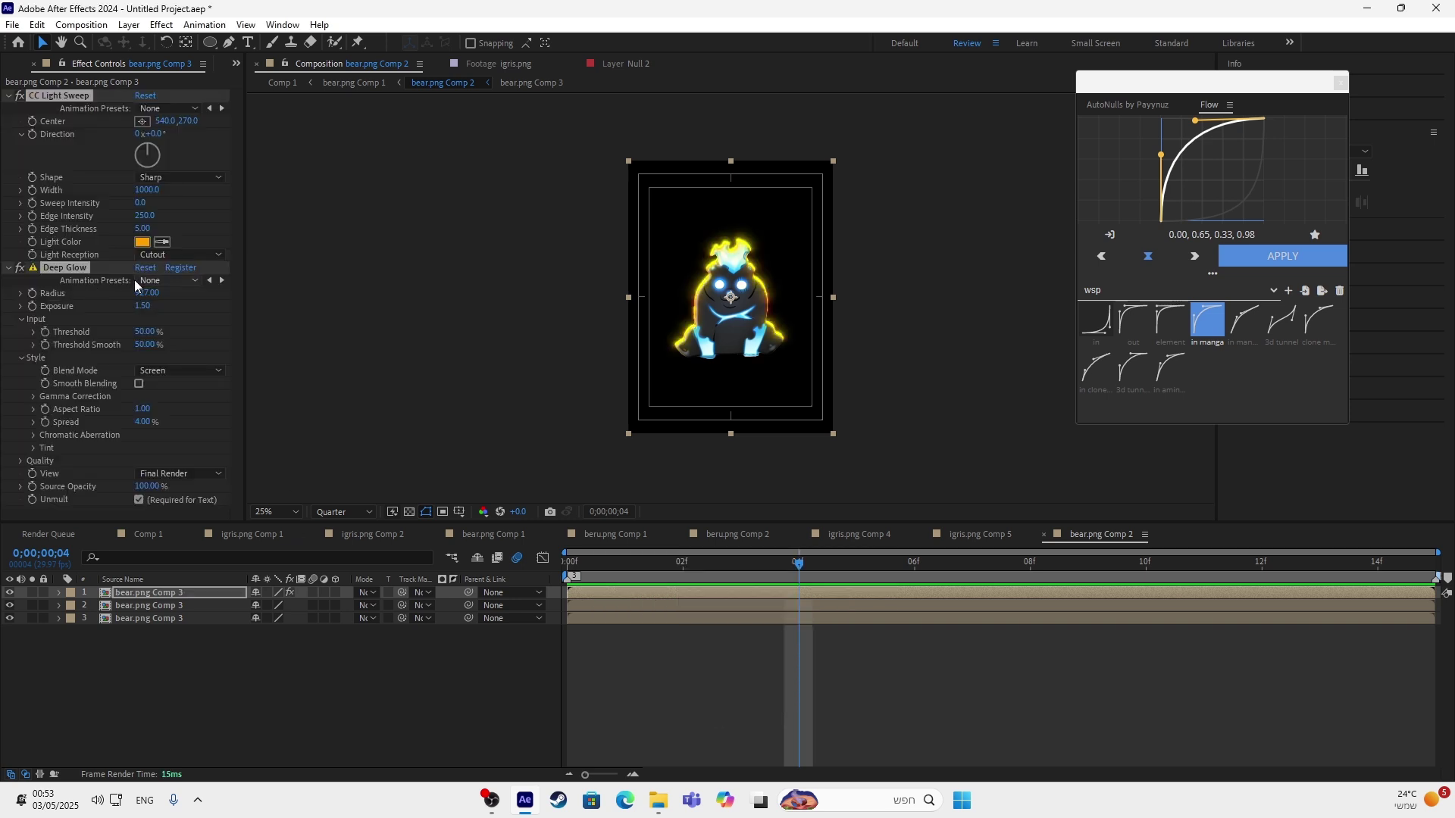
{"action": "left_click", "coordinate": [142, 241]}
{"action": "left_click_drag", "start_coordinate": [615, 473], "coordinate": [590, 503]}
{"action": "left_click", "coordinate": [908, 463]}
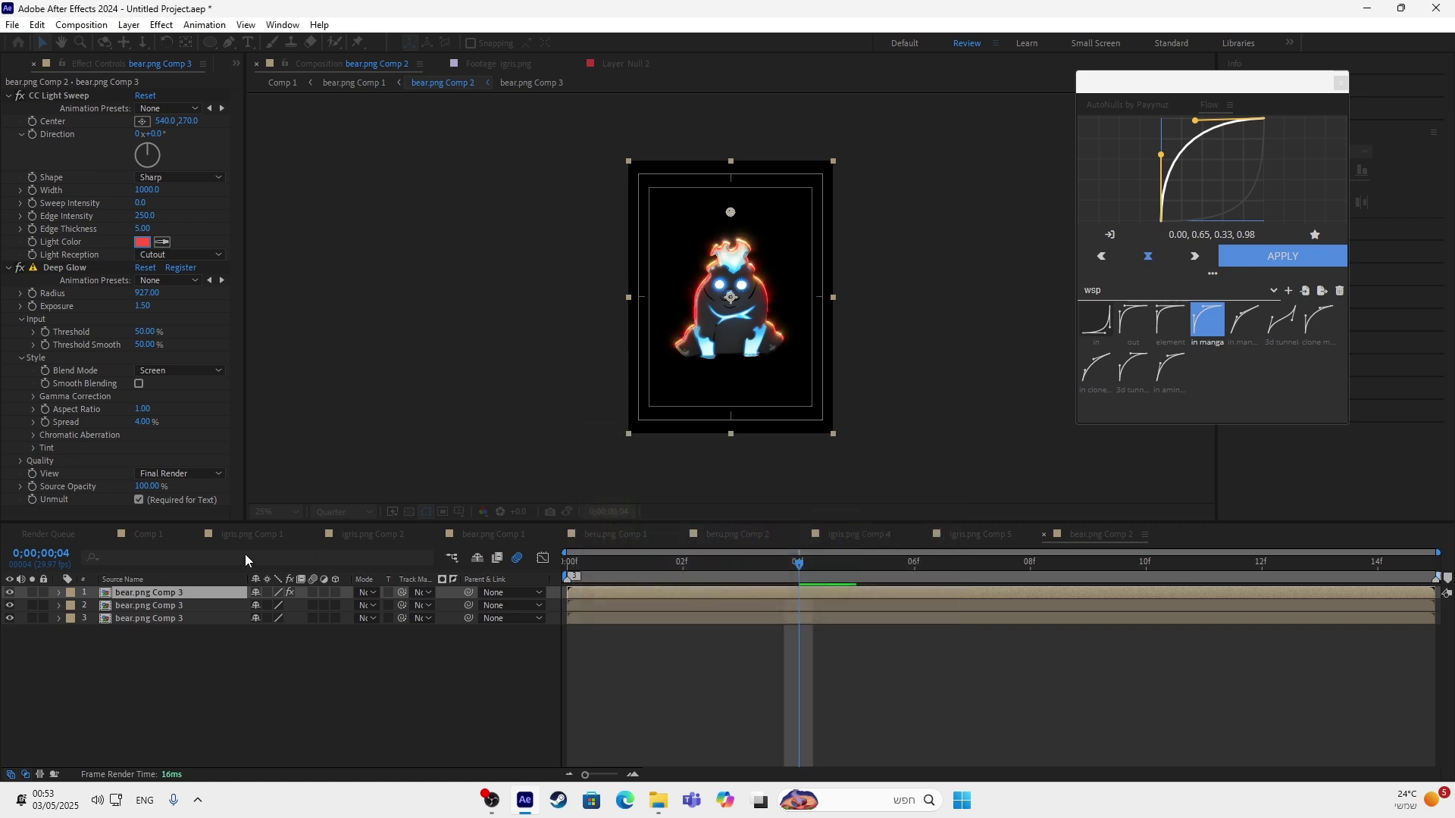
Return to Comp 1 and preview the intro with the outlined characters.
{"action": "left_click", "coordinate": [148, 535]}
{"action": "key", "text": "space"}
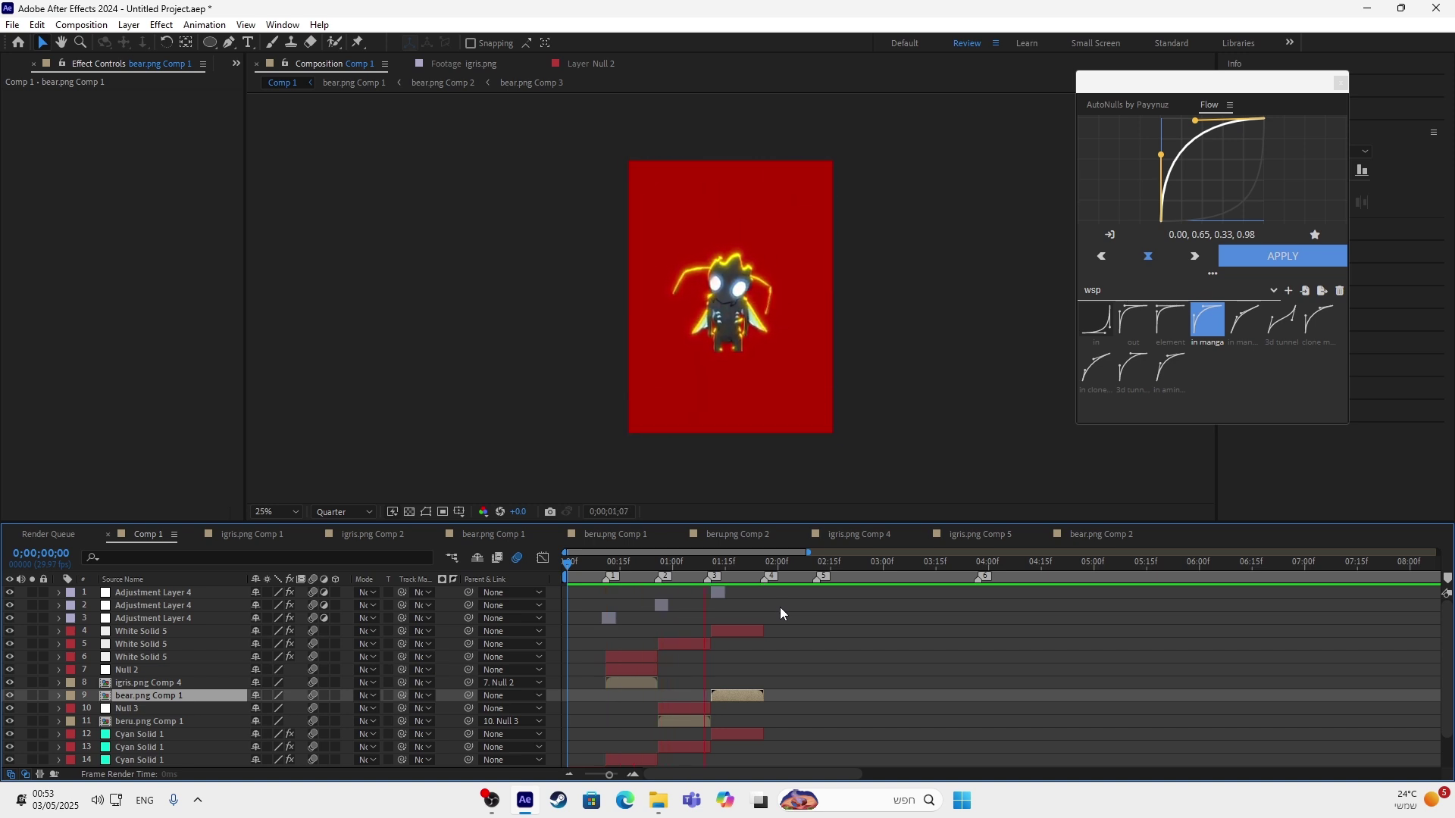
Check the bear section around the third marker in Comp 1, look inside bear.png Comp 1, and return to Comp 1.
{"action": "key", "text": "space"}
{"action": "left_click_drag", "start_coordinate": [747, 564], "coordinate": [706, 688]}
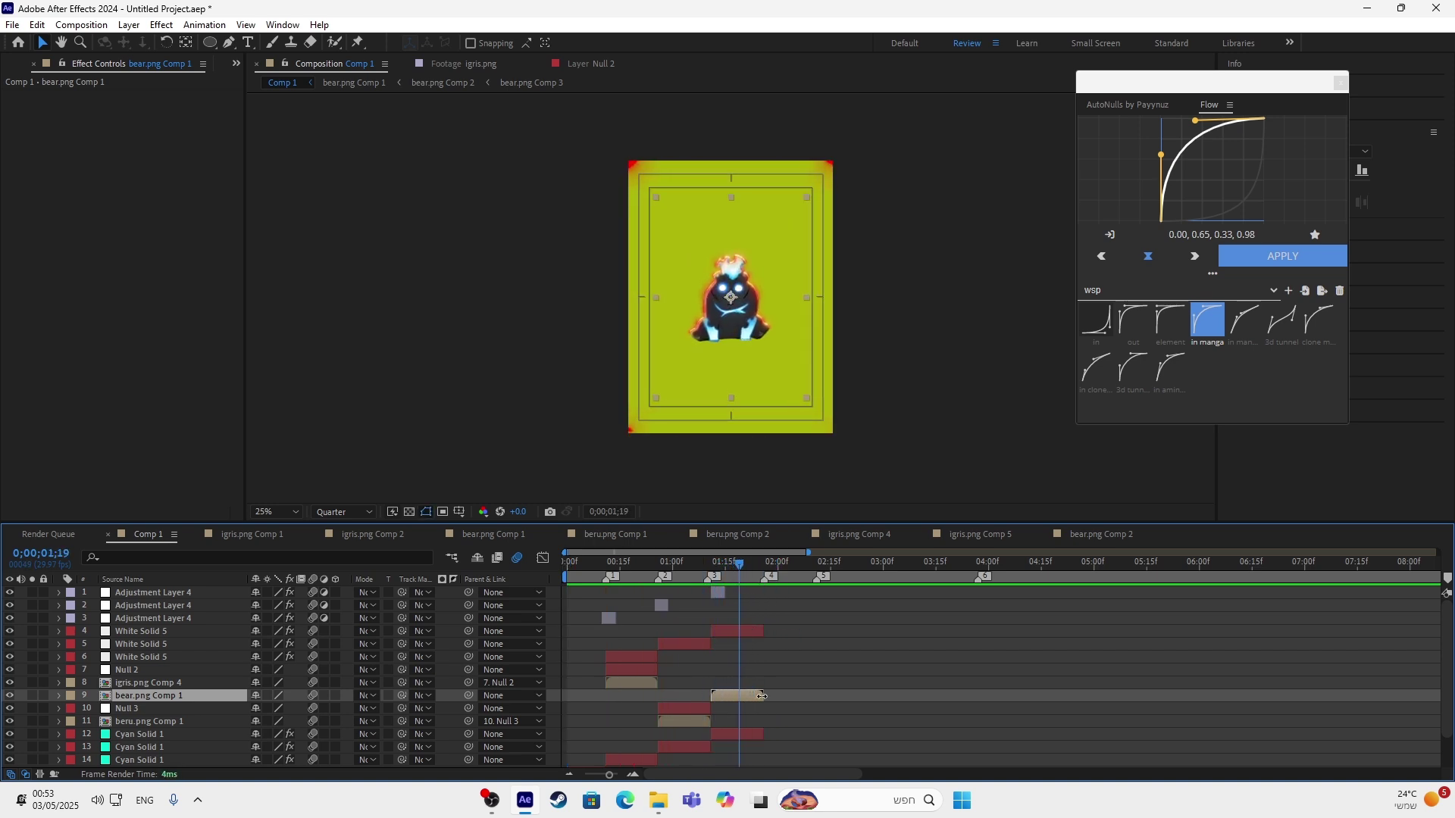
{"action": "double_click", "coordinate": [738, 695]}
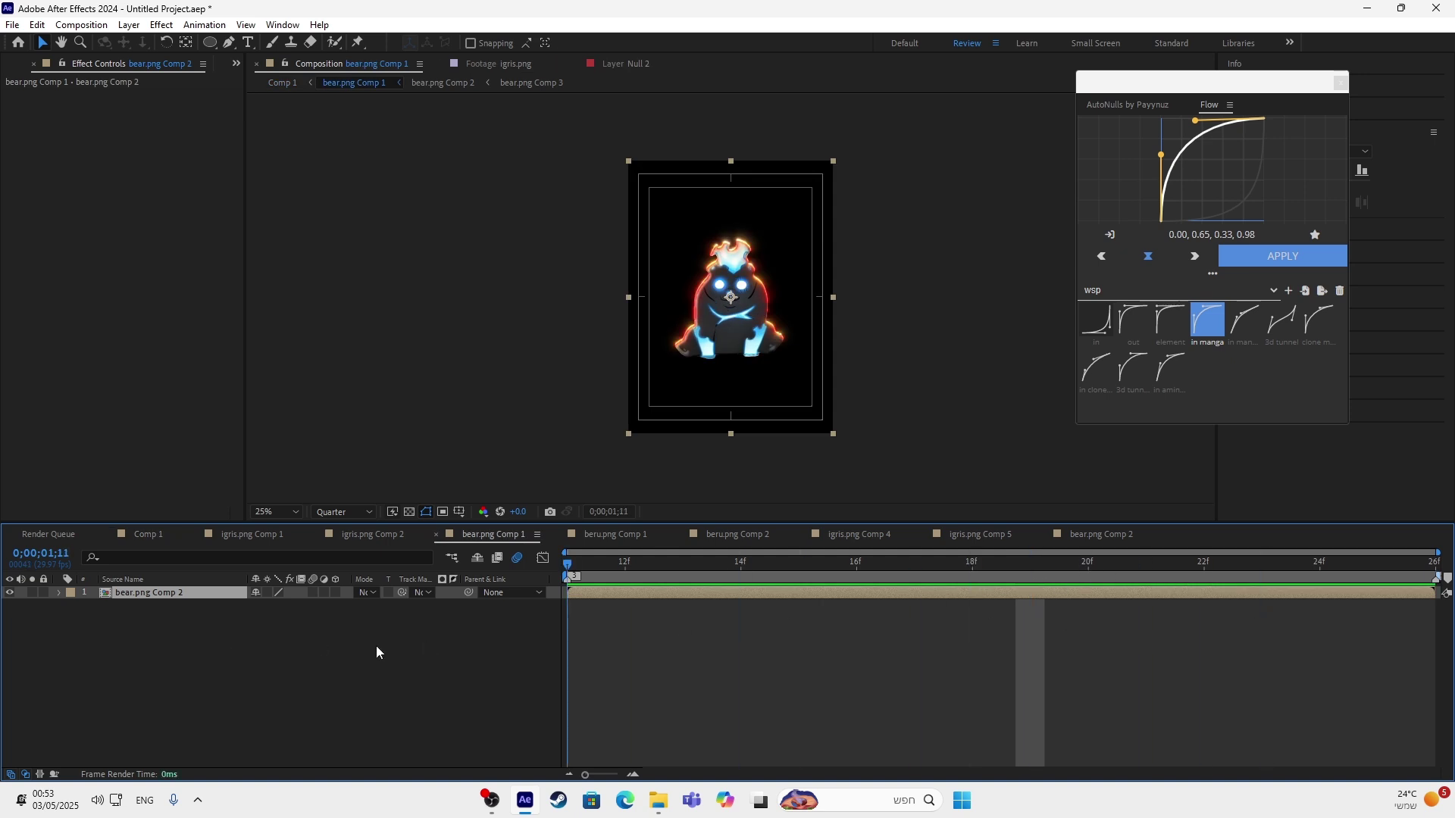
{"action": "left_click", "coordinate": [165, 538]}
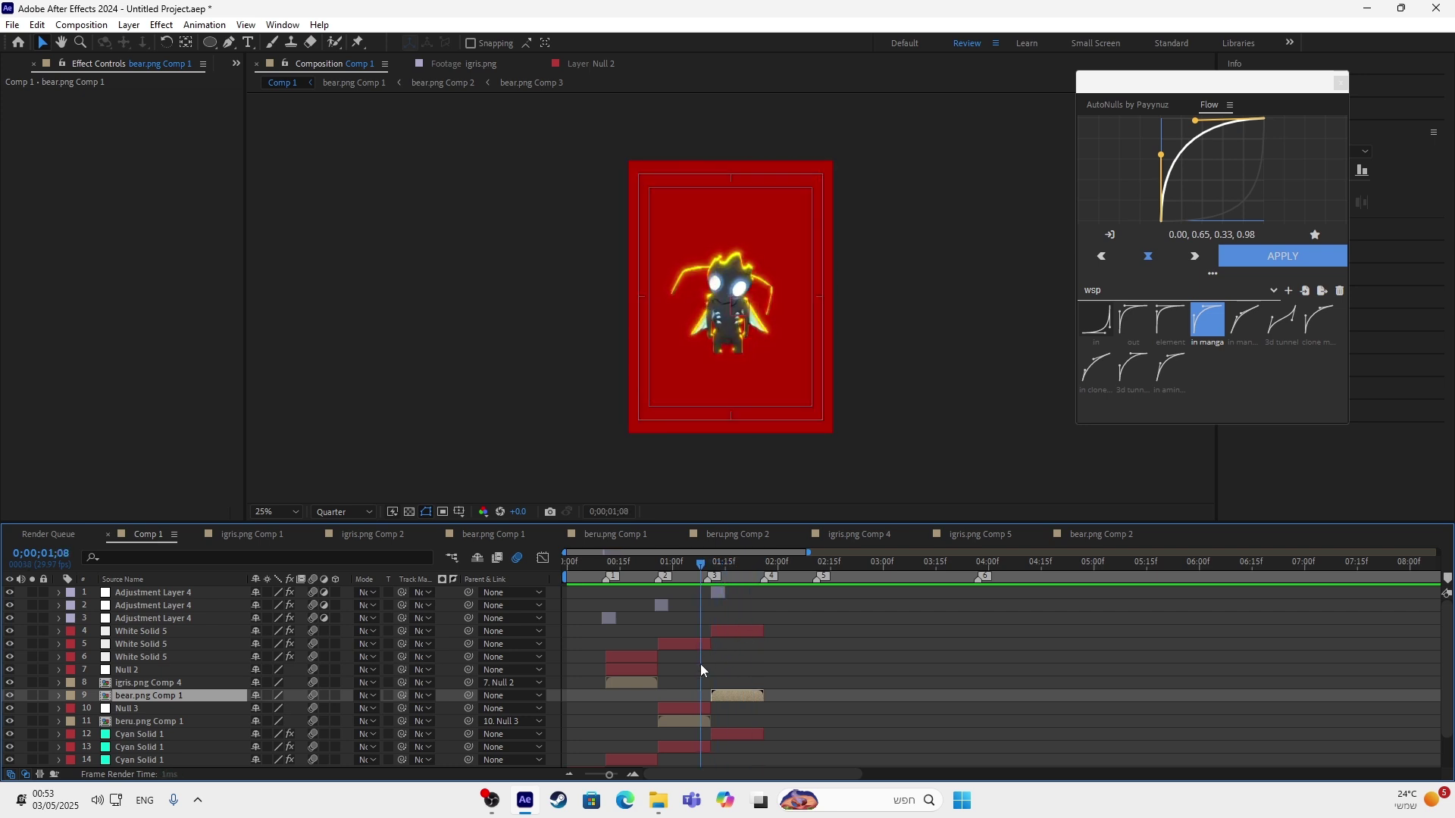
{"action": "left_click", "coordinate": [491, 803]}
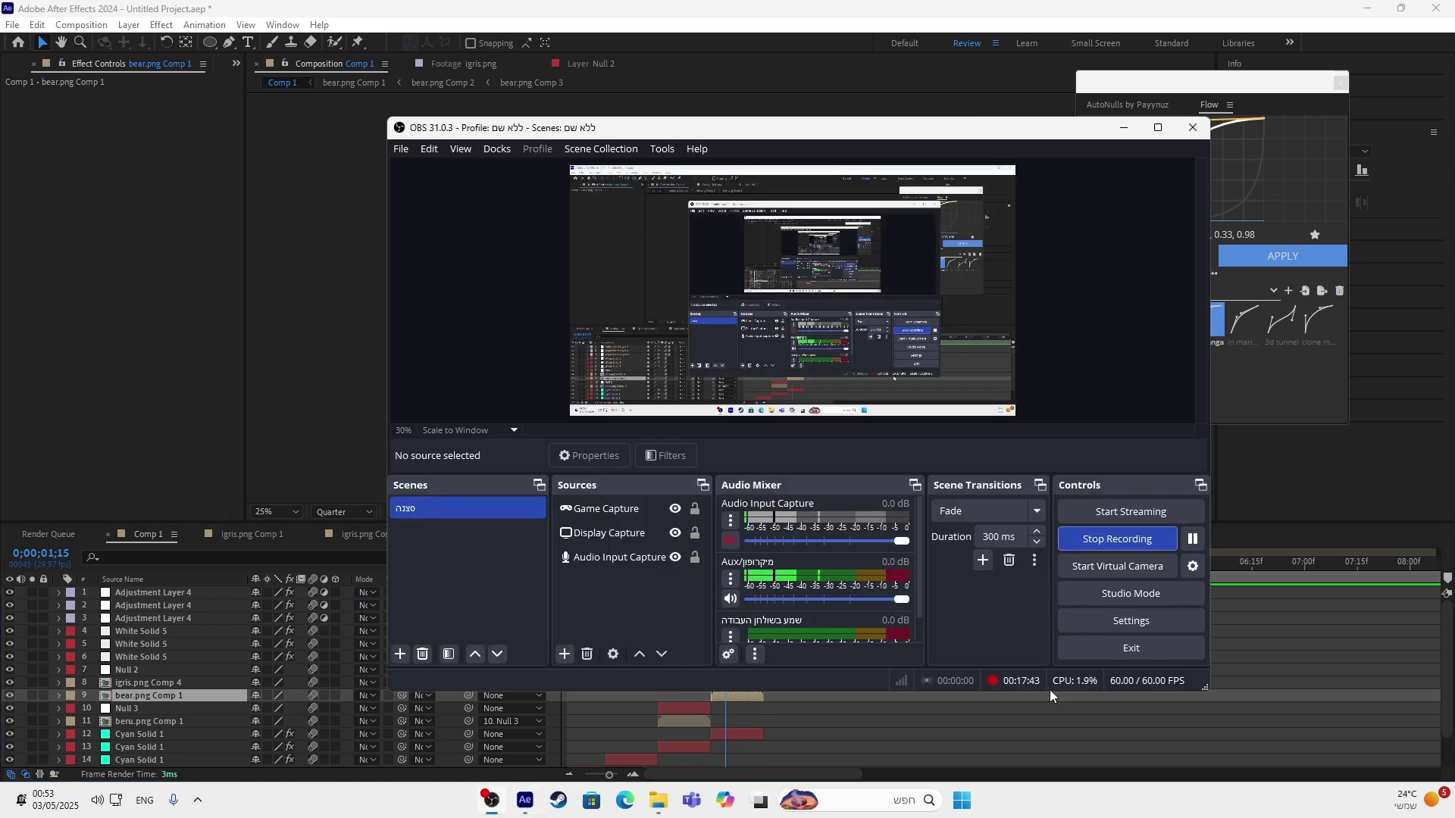
{"action": "left_click", "coordinate": [995, 707]}
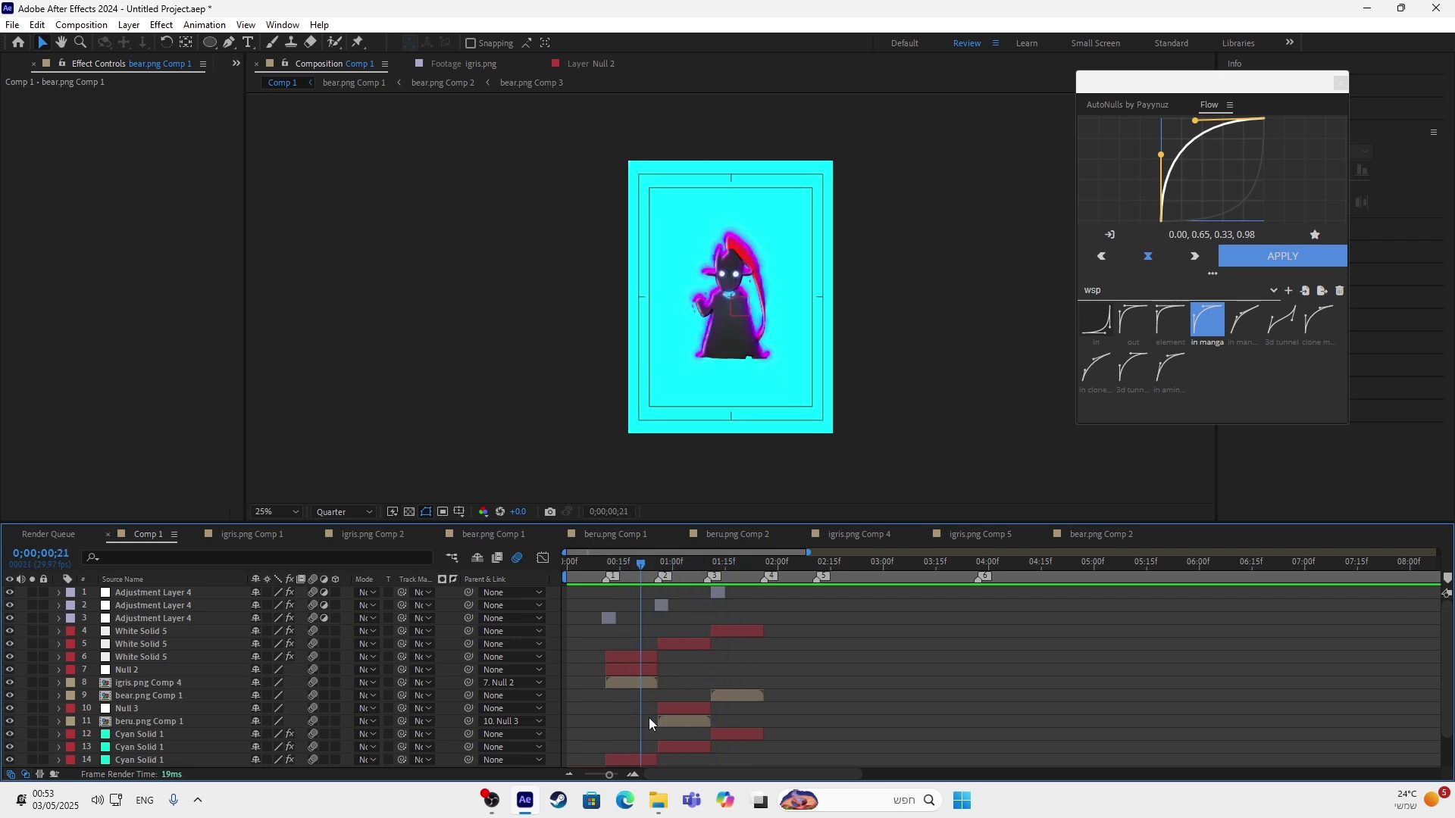
{"action": "left_click", "coordinate": [490, 800]}
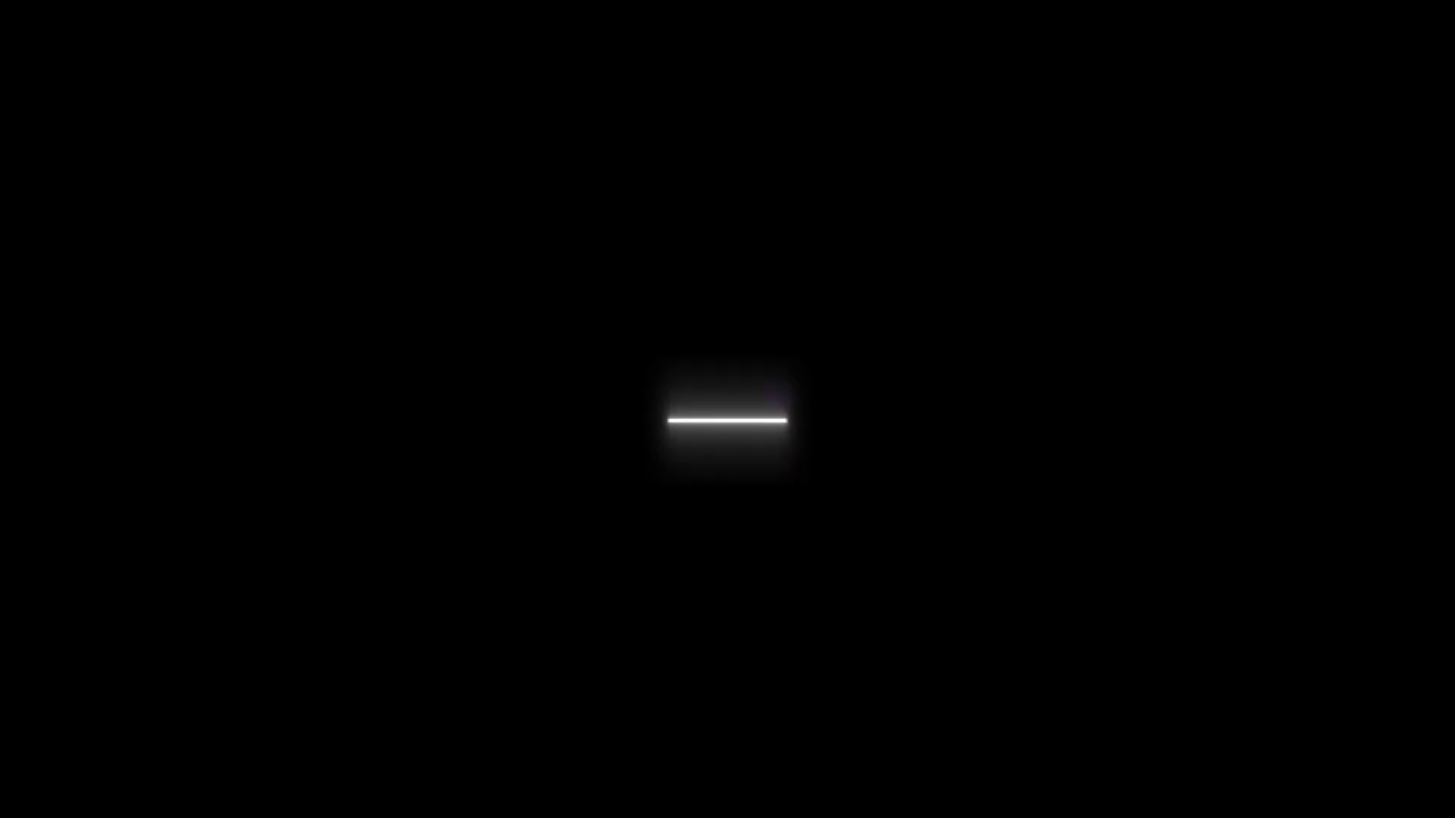